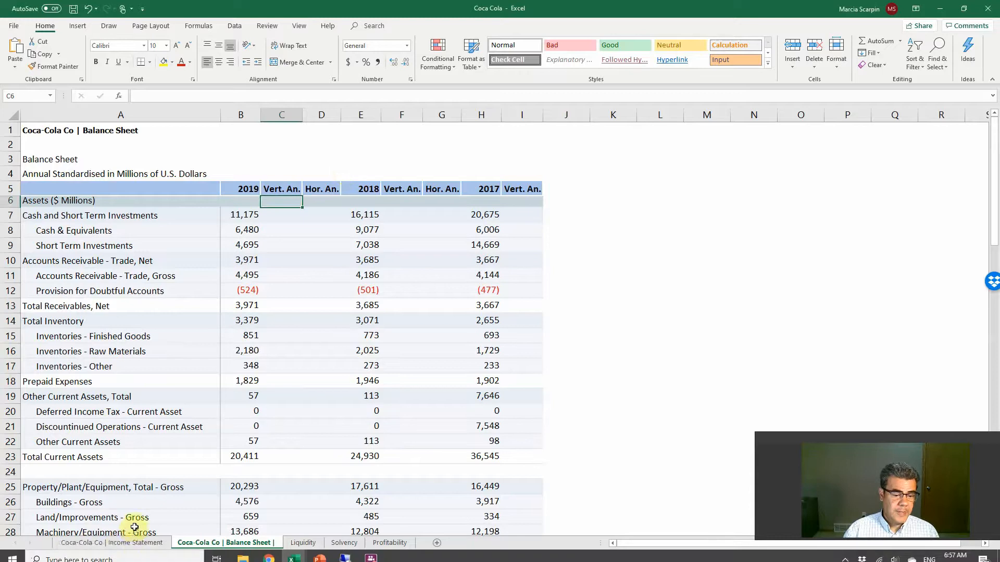
Step: Open the Income Statement sheet, consult the Vertical Analysis slide in the PowerPoint presentation, and return to the workbook
left_click(130, 541)
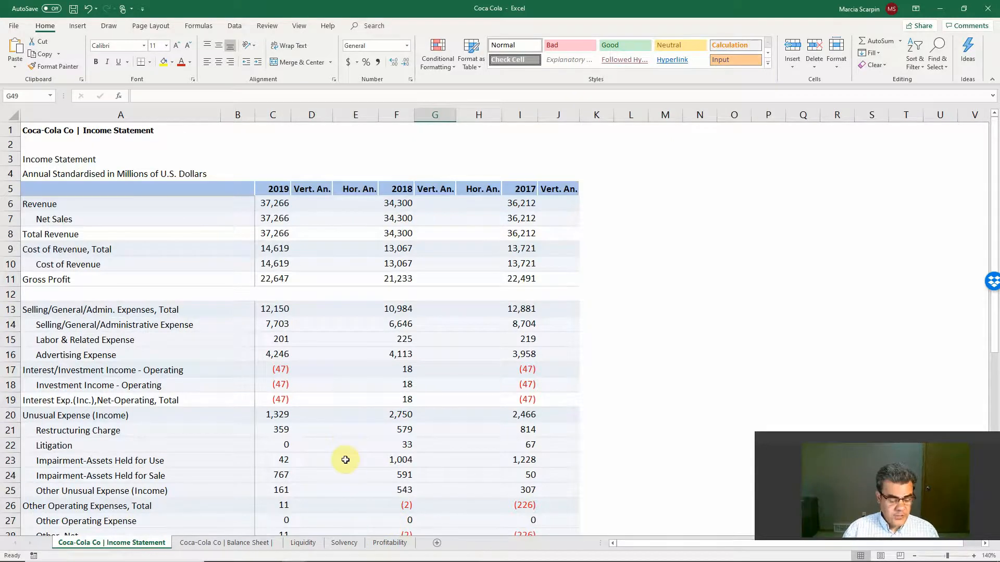
key("alt+Tab")
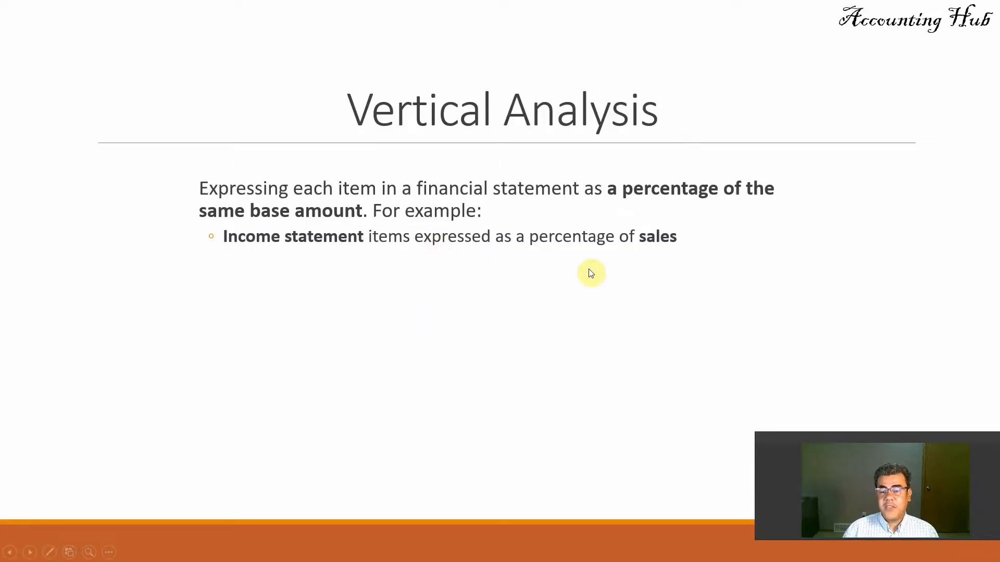
key("alt+Tab")
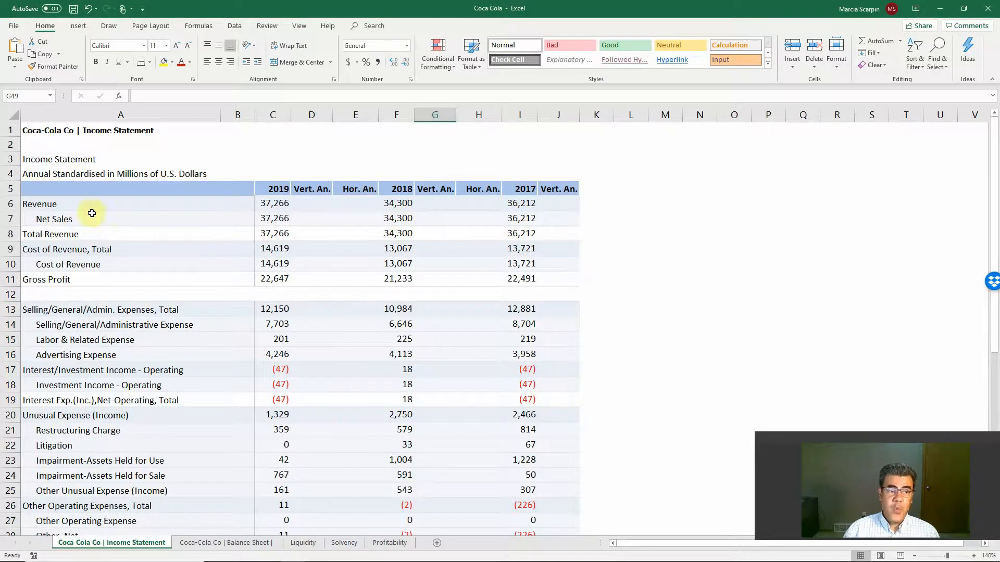
Step: Examine the 2019 Revenue figure and the Total Revenue row that serves as the base amount
left_click(269, 203)
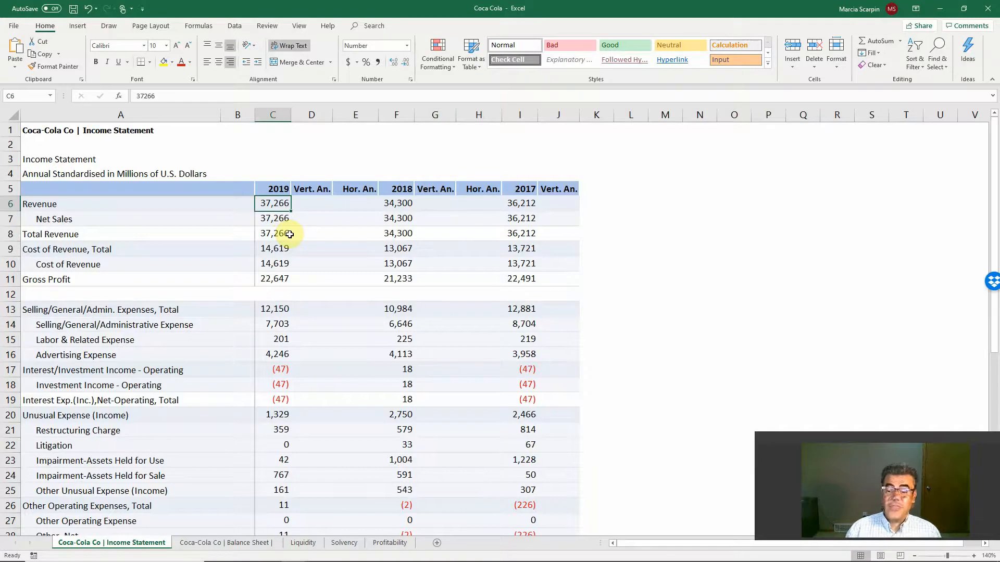
left_click(58, 233)
left_click_drag(162, 235, 284, 236)
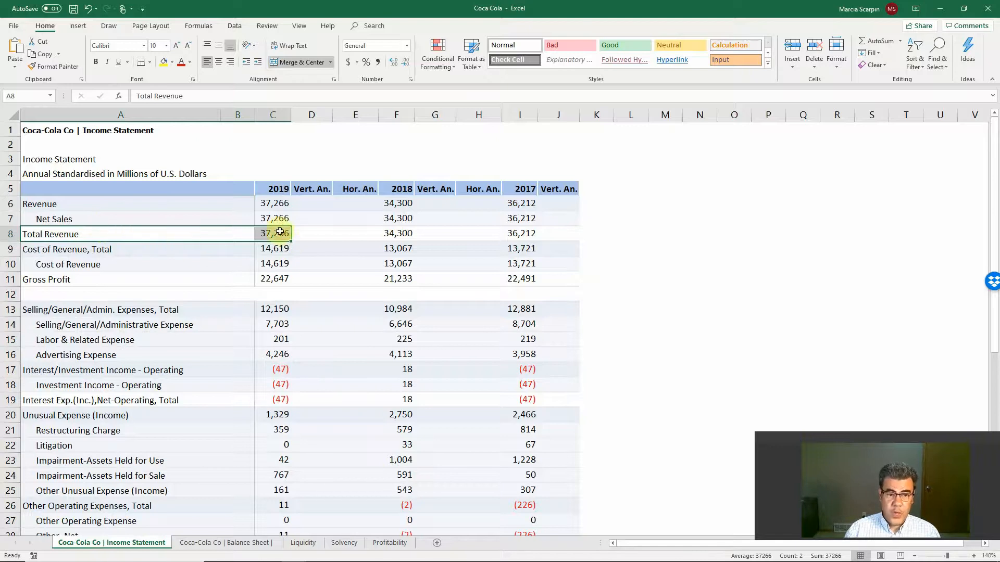
Step: Enter the 2019 vertical analysis formula +C6/C$8 in D6, dividing revenue by total revenue with the base row locked
left_click(311, 231)
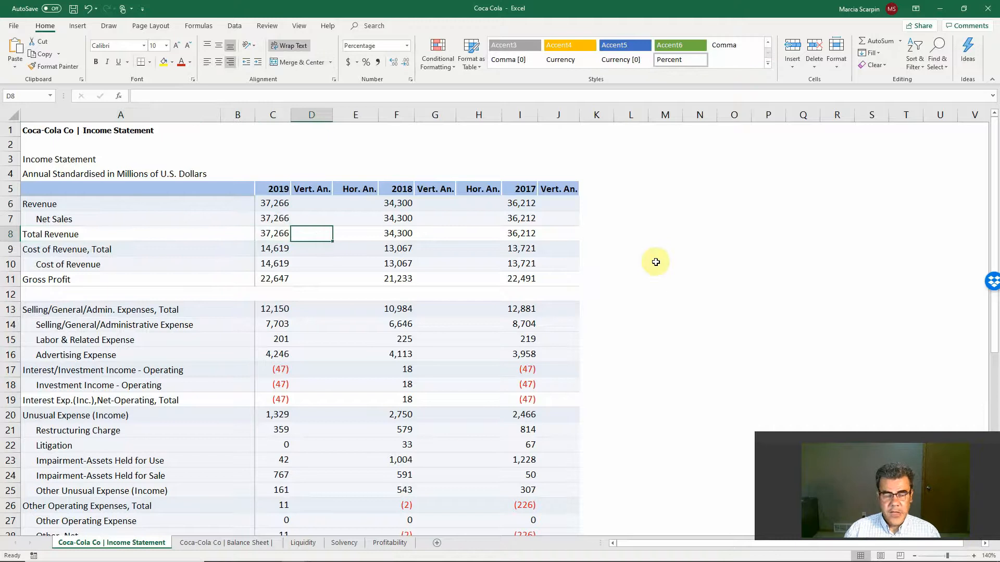
key("Up")
key("Up")
type("+")
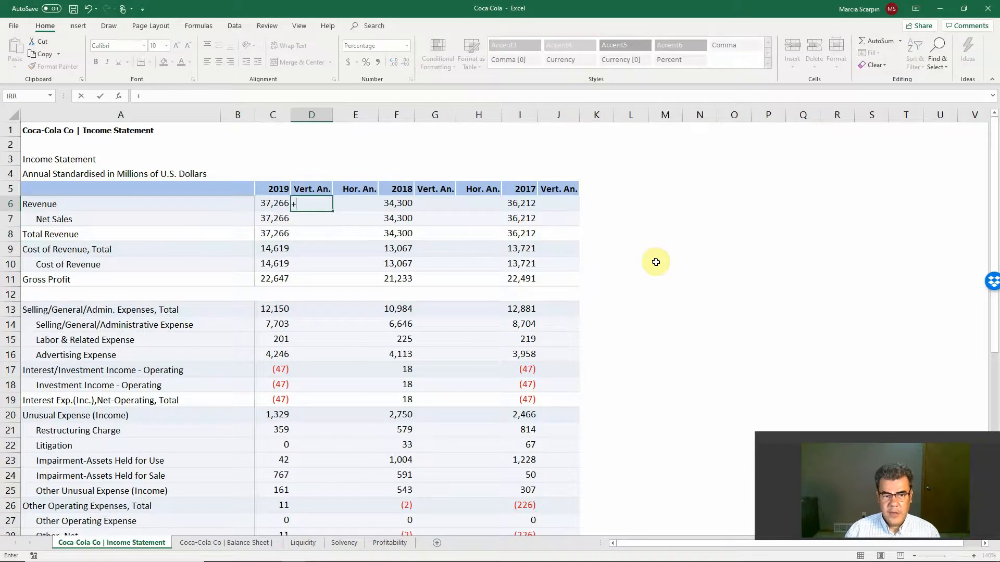
key("Left")
type("/")
key("Down")
key("Down")
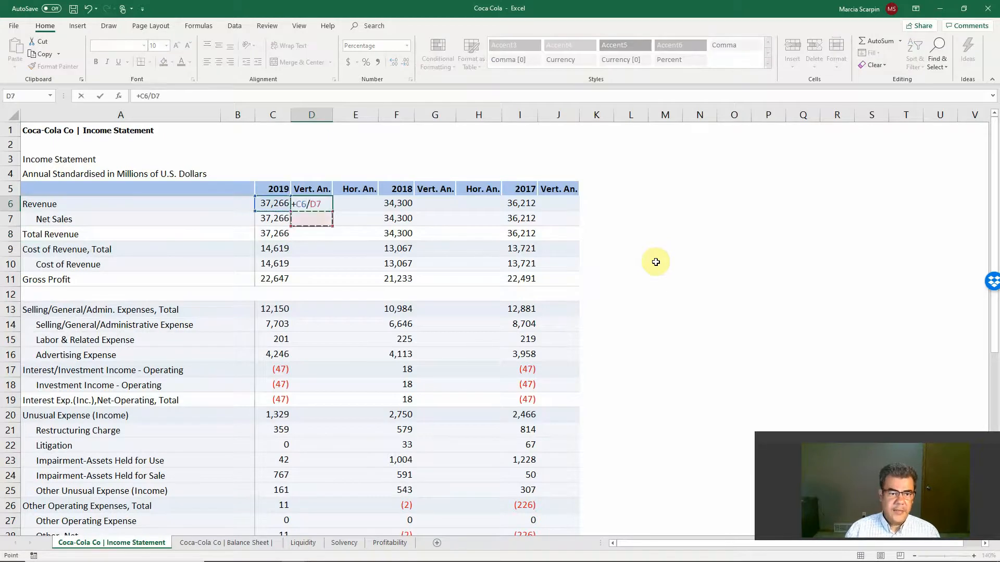
key("Left")
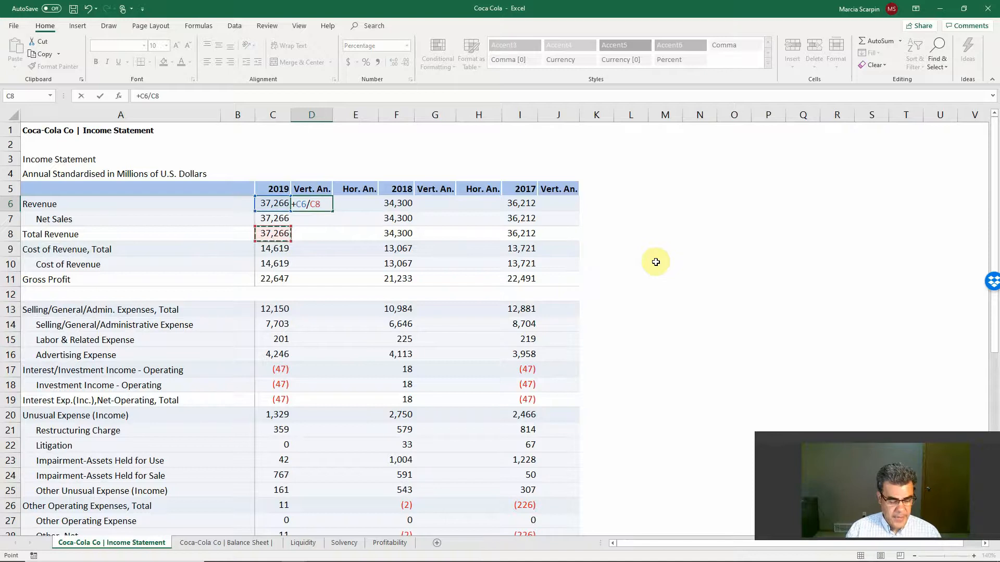
key("F4")
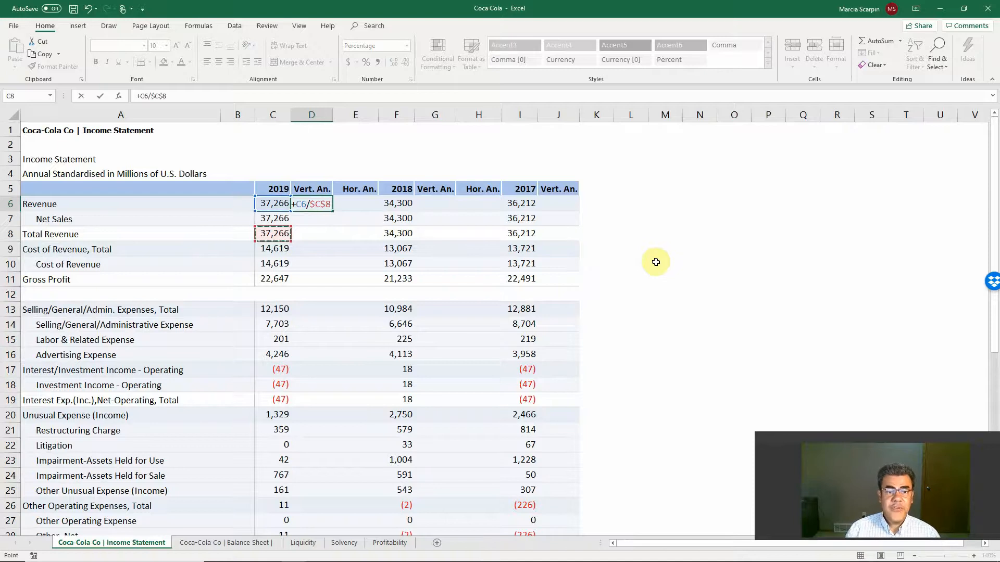
key("F4")
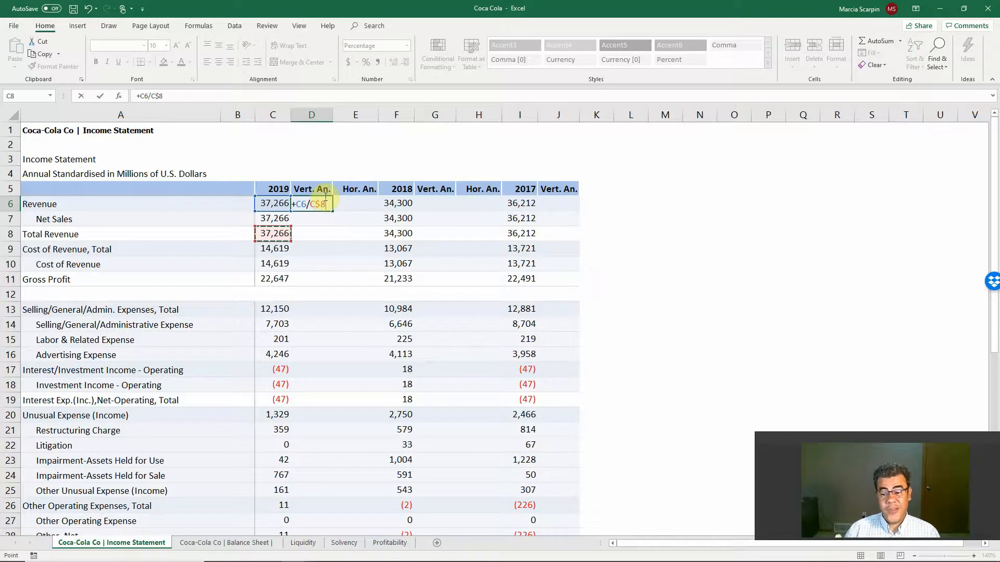
key("Return")
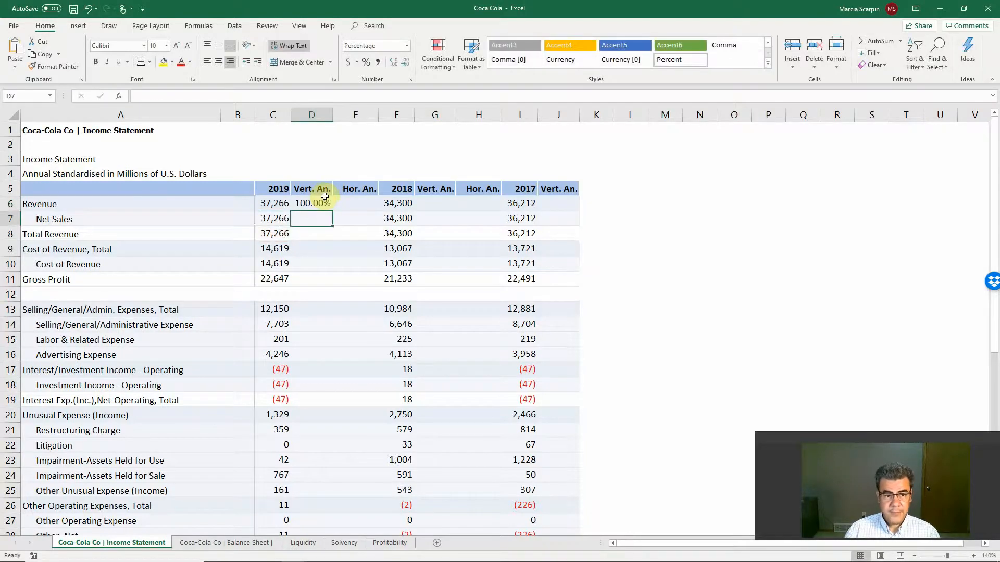
Step: Copy the formula in D6 and select D6 through D45, down to Net Income Before Extra. Items, as the paste range
left_click(324, 202)
key("ctrl+c")
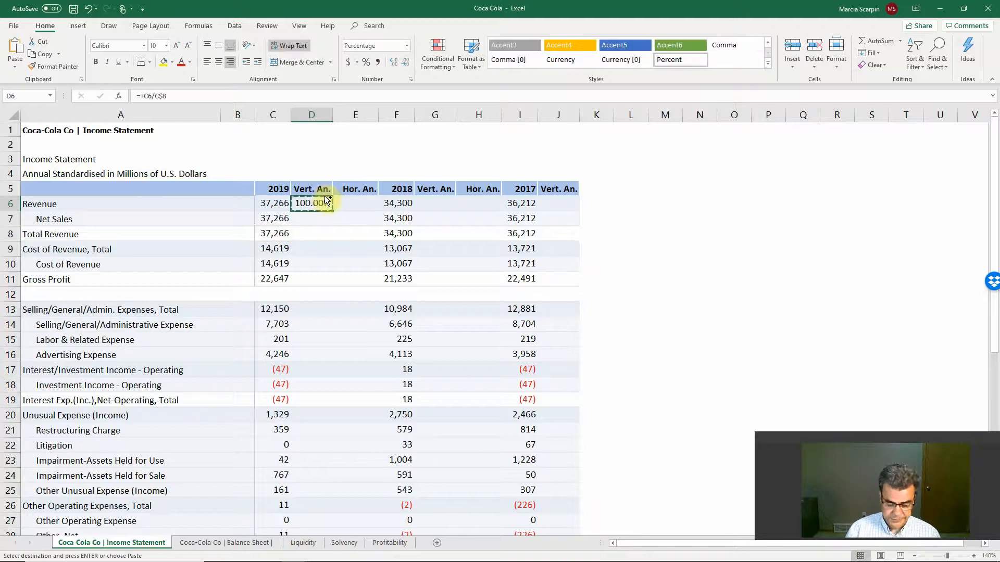
key("shift+Down")
key("shift+Down")
key("shift+Down")
key("shift+Down")
key("shift+Down")
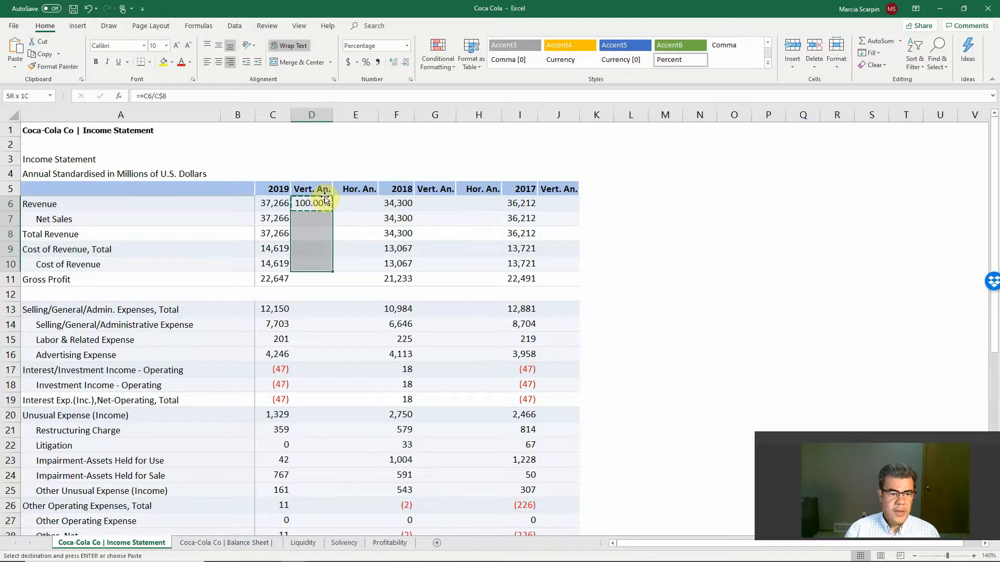
key("shift+Down")
key("shift+Down")
key("shift+Down")
key("shift+Down")
key("shift+Down")
key("shift+Down")
key("shift+Down")
key("shift+Down")
key("shift+Down")
key("shift+Down")
key("shift+Down")
key("shift+Down")
key("shift+Down")
key("shift+Down")
key("shift+Down")
key("shift+Down")
key("shift+Down")
key("shift+Down")
key("shift+Down")
key("shift+Down")
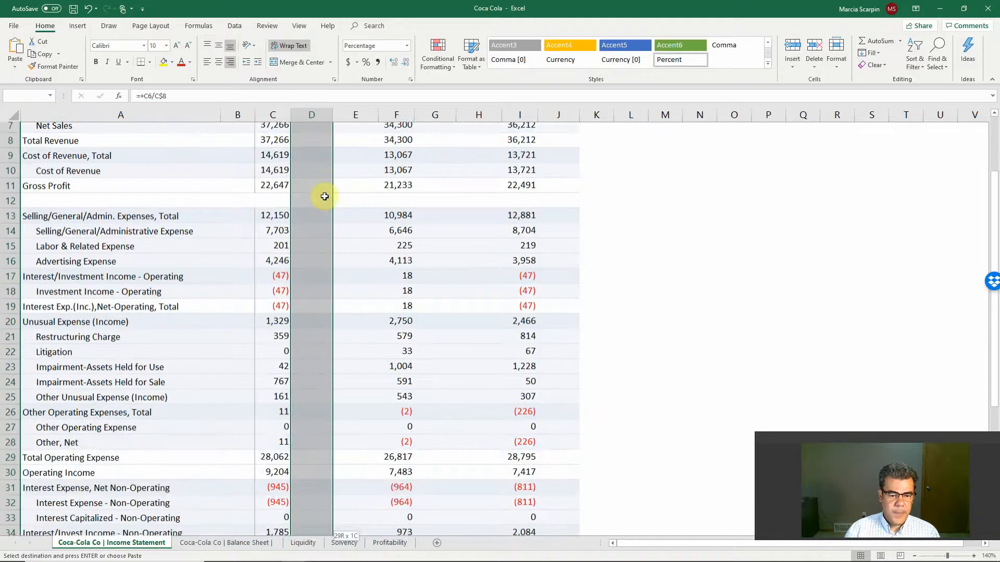
key("shift+Down")
key("shift+Down")
key("shift+Down")
key("shift+Down")
key("shift+Down")
key("shift+Down")
key("shift+Down")
key("shift+Down")
key("shift+Down")
key("shift+Down")
key("shift+Down")
key("shift+Down")
key("shift+Down")
key("shift+Down")
key("shift+Up")
key("shift+Up")
key("shift+Up")
key("shift+Up")
key("shift+Up")
key("shift+Up")
key("shift+Up")
key("shift+Up")
key("shift+Up")
key("shift+Up")
key("shift+Up")
key("shift+Up")
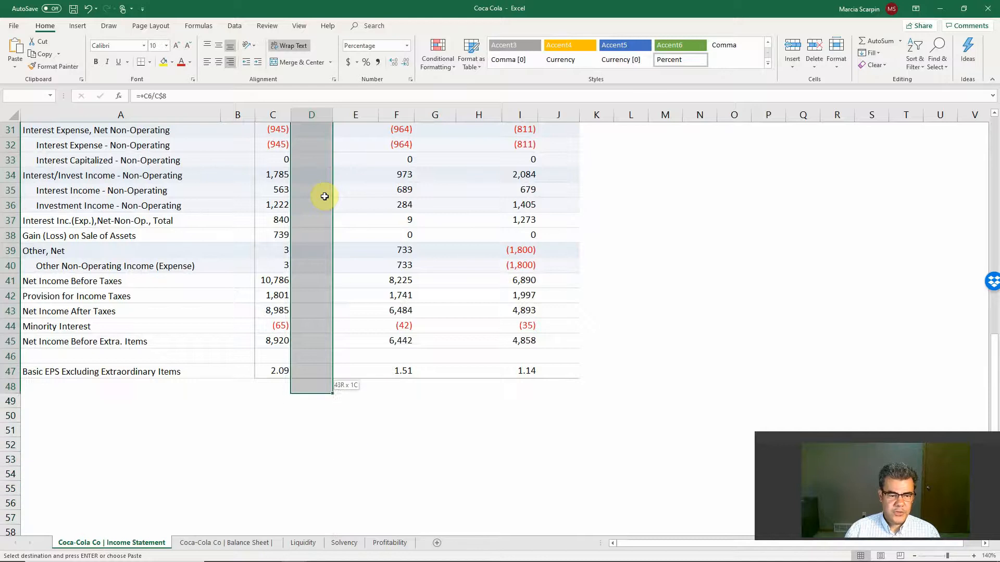
key("shift+Up")
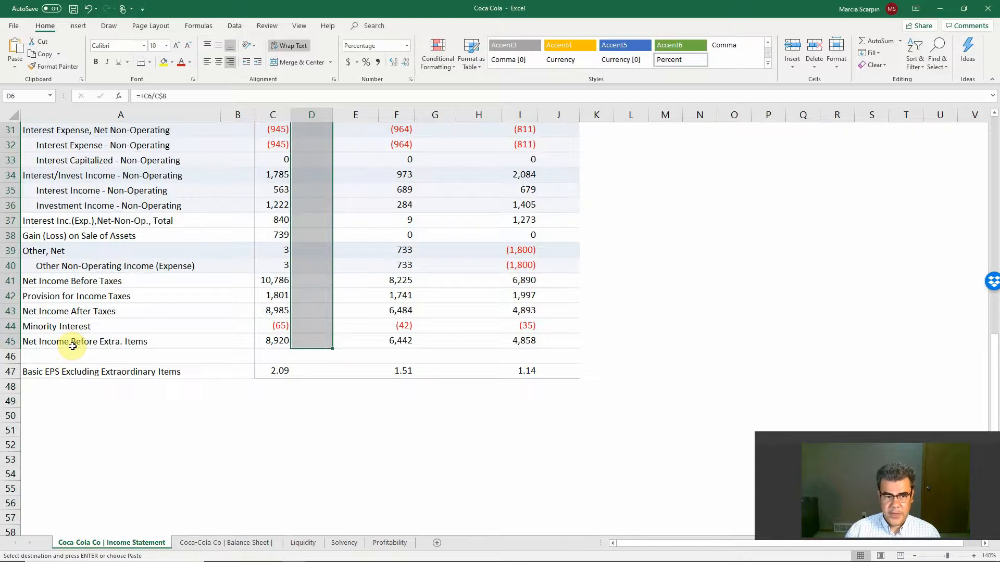
key("Return")
scroll(67, 339, "up", 2)
left_click(308, 291)
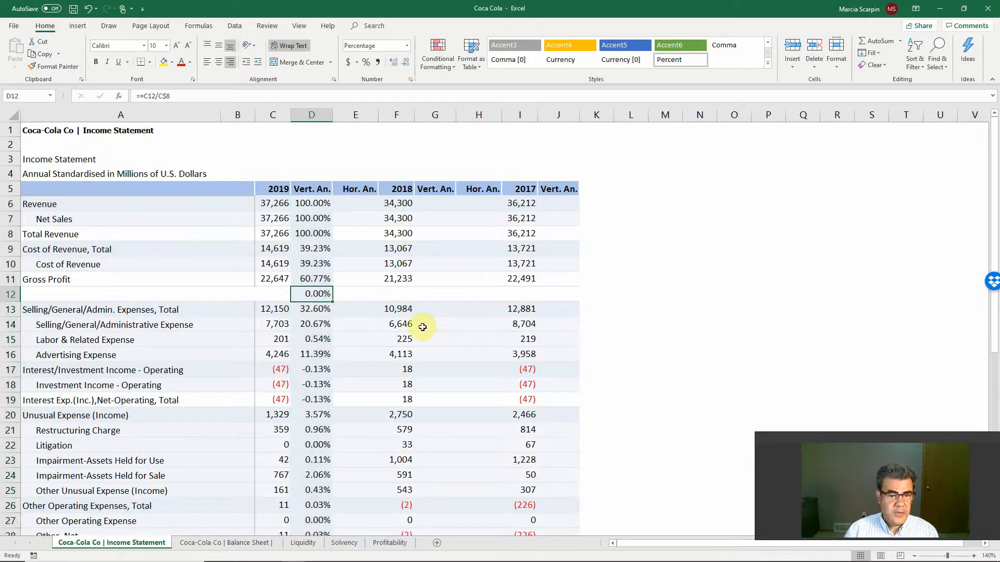
key("ctrl+z")
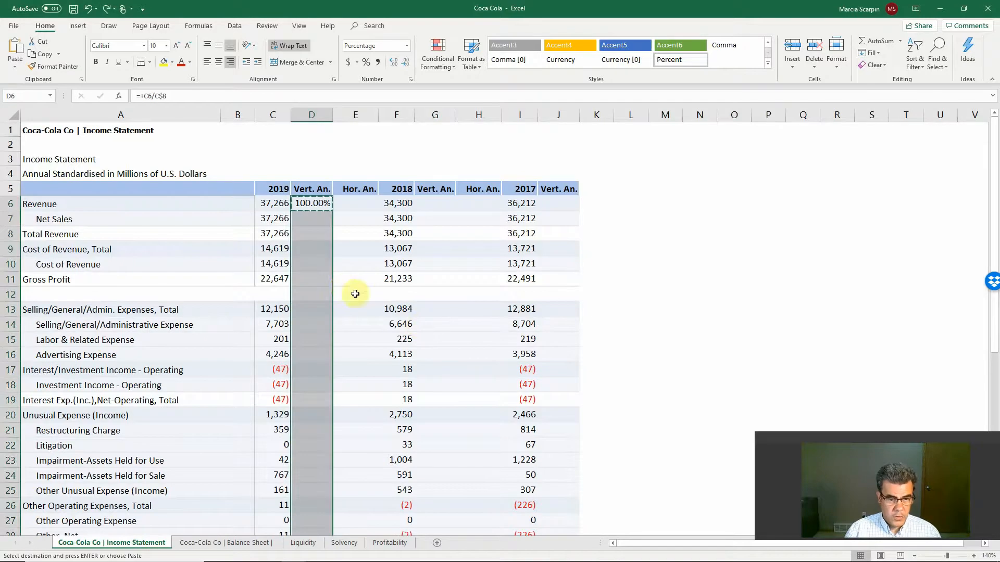
Step: Paste only the formulas into the selected 2019 vertical analysis range and clear cell D12 in the blank row
right_click(311, 265)
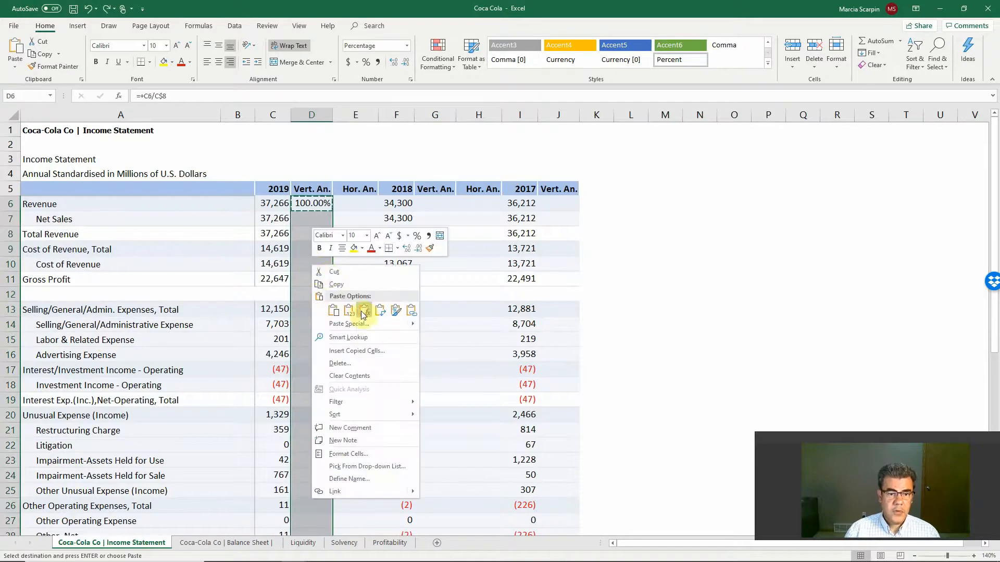
left_click(363, 313)
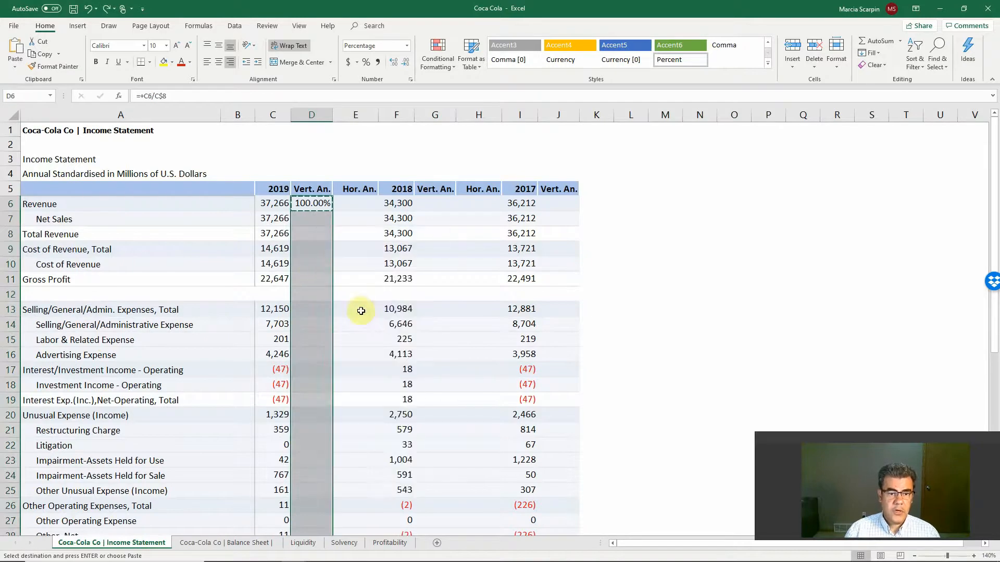
left_click(298, 294)
key("Delete")
Step: Copy the entire 2019 vertical analysis column D into the 2018 and 2017 vertical analysis columns, G and J
scroll(350, 362, "down", 2)
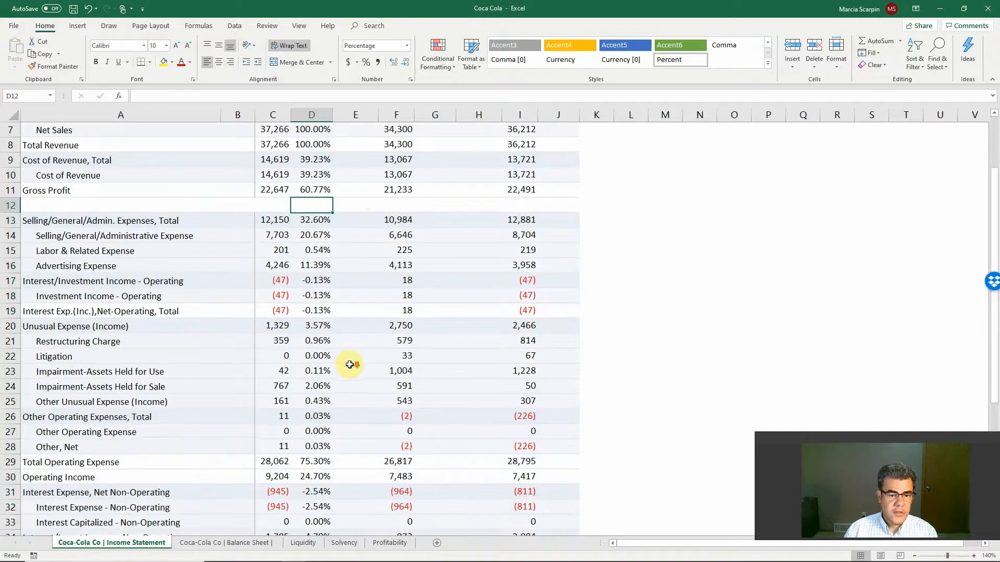
scroll(349, 361, "down", 1)
scroll(348, 367, "down", 5)
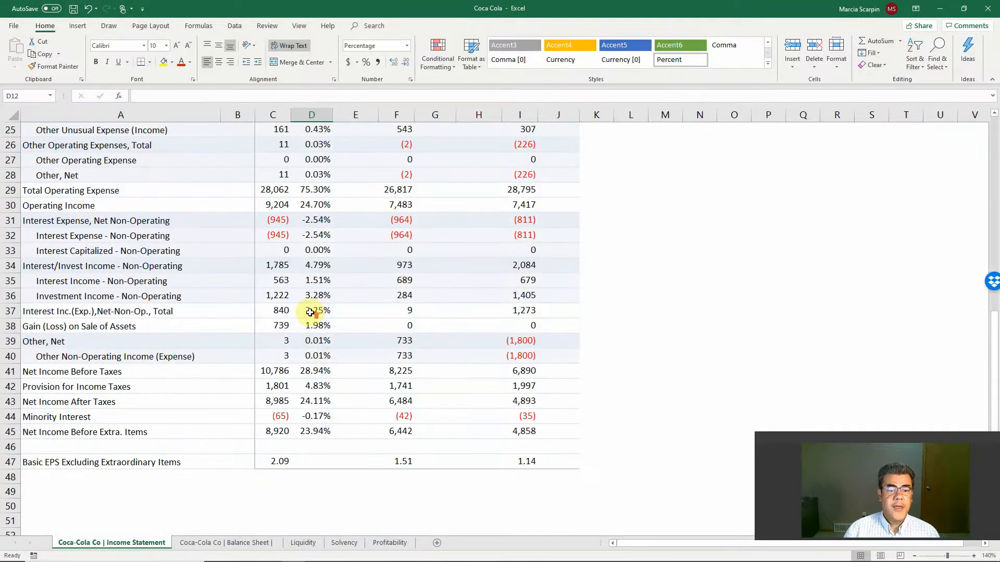
scroll(319, 313, "up", 8)
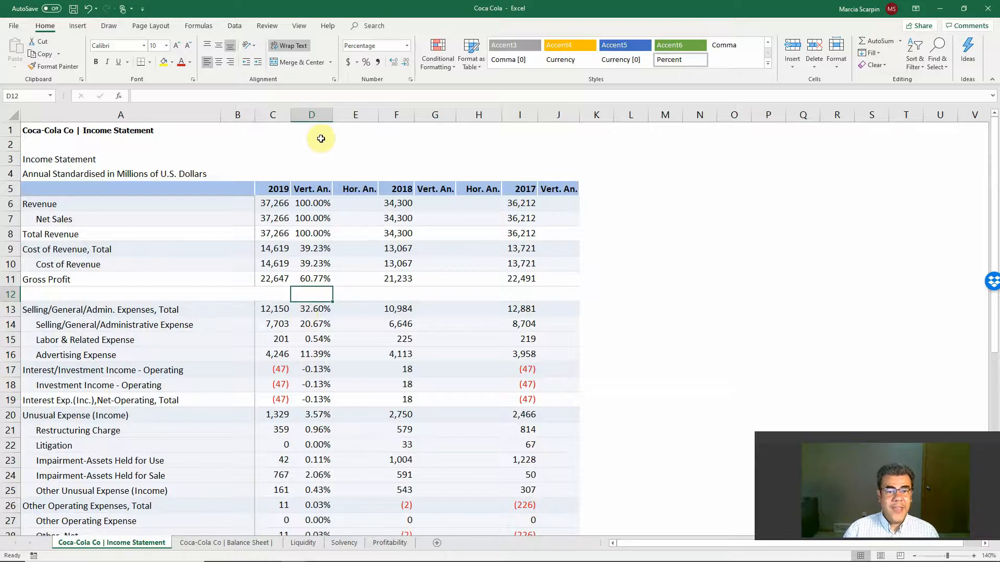
left_click(312, 115)
key("ctrl+c")
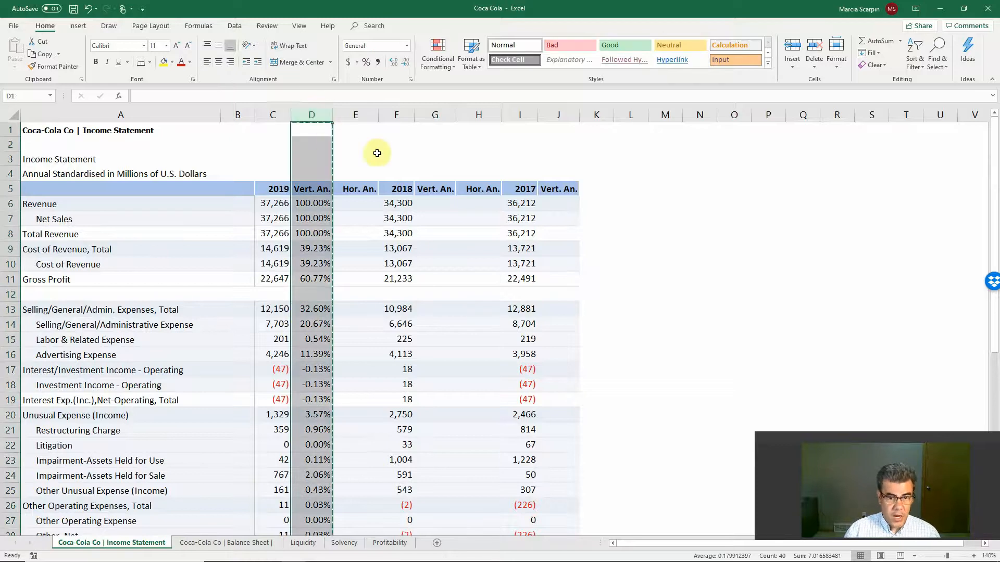
left_click(437, 115)
key("ctrl+v")
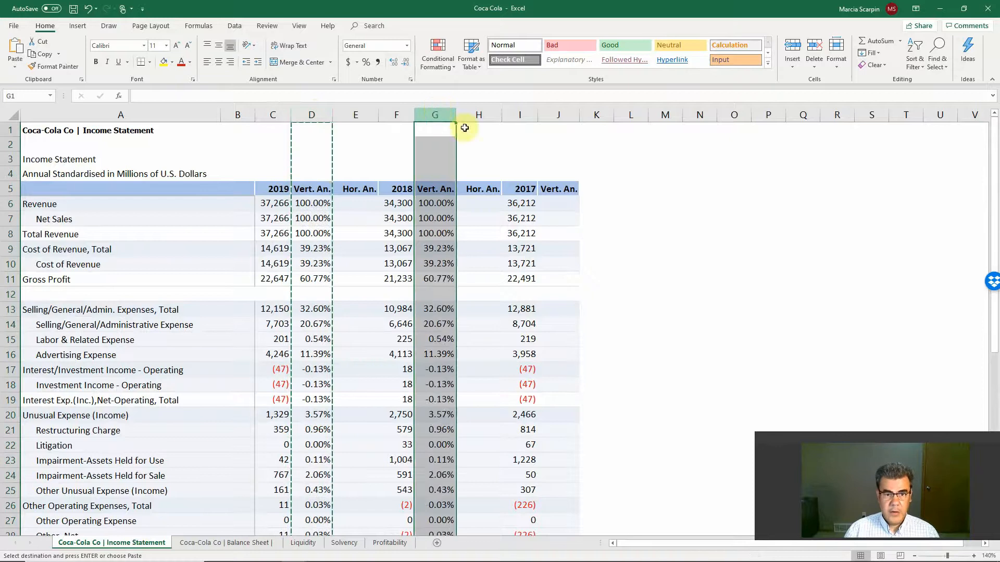
left_click(560, 115)
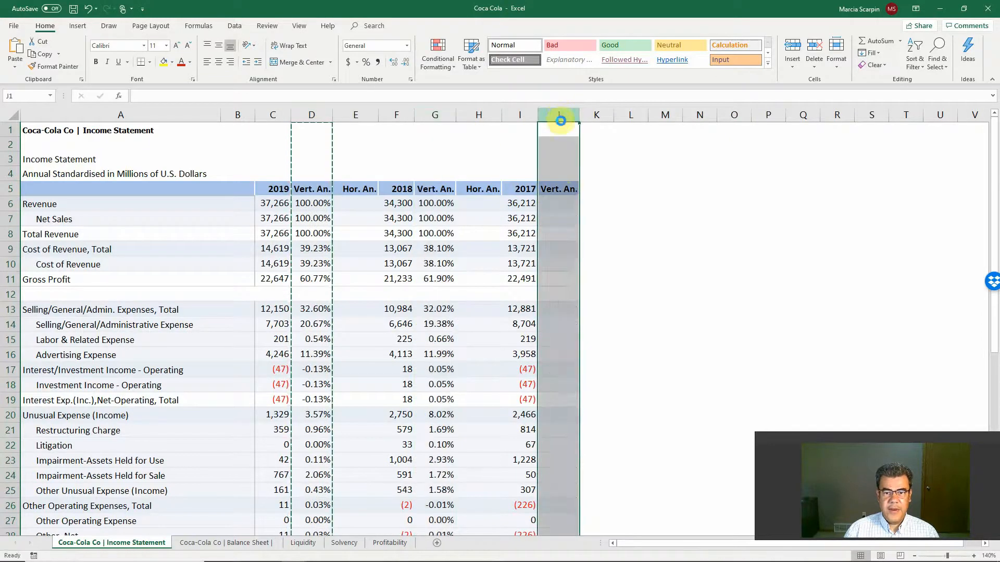
key("ctrl+v")
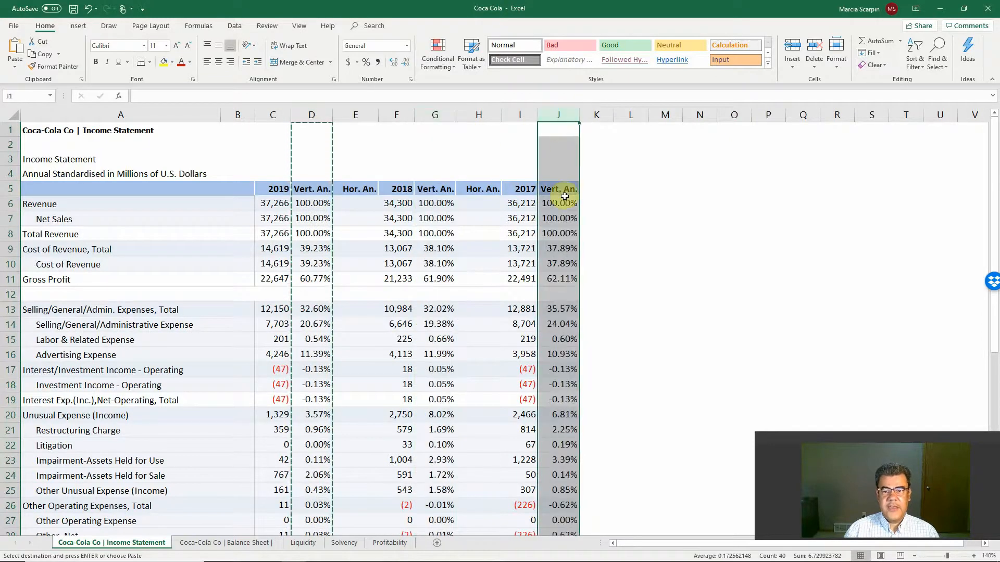
Step: Check the cell references of the 2018 formula in G6 and review the vertical analysis percentages down the statement
left_click(444, 199)
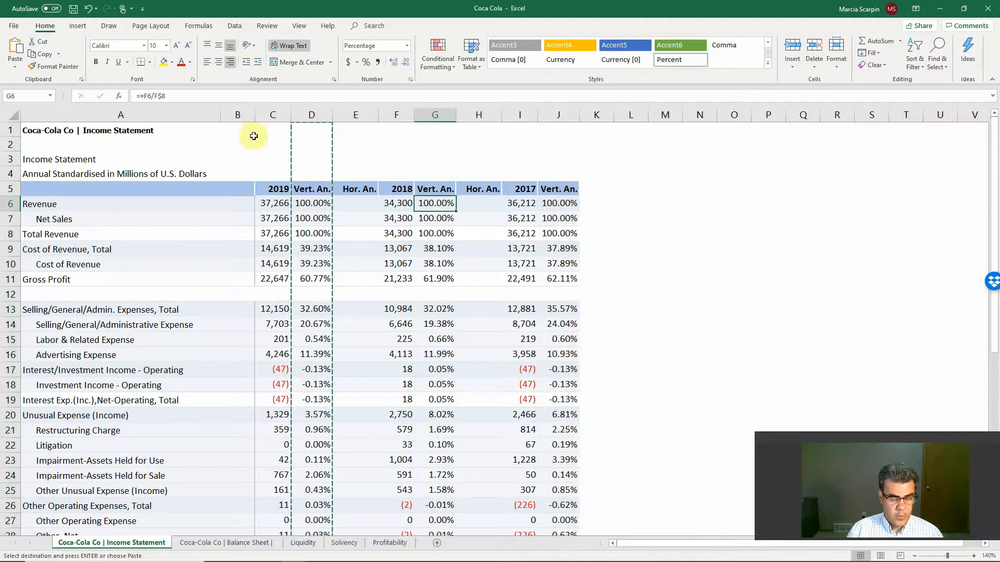
key("F2")
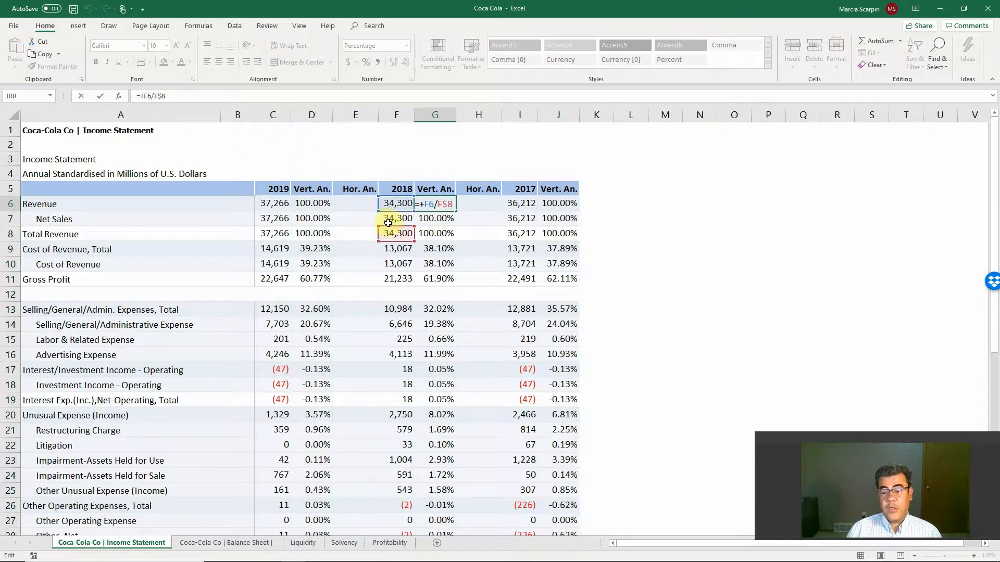
key("Escape")
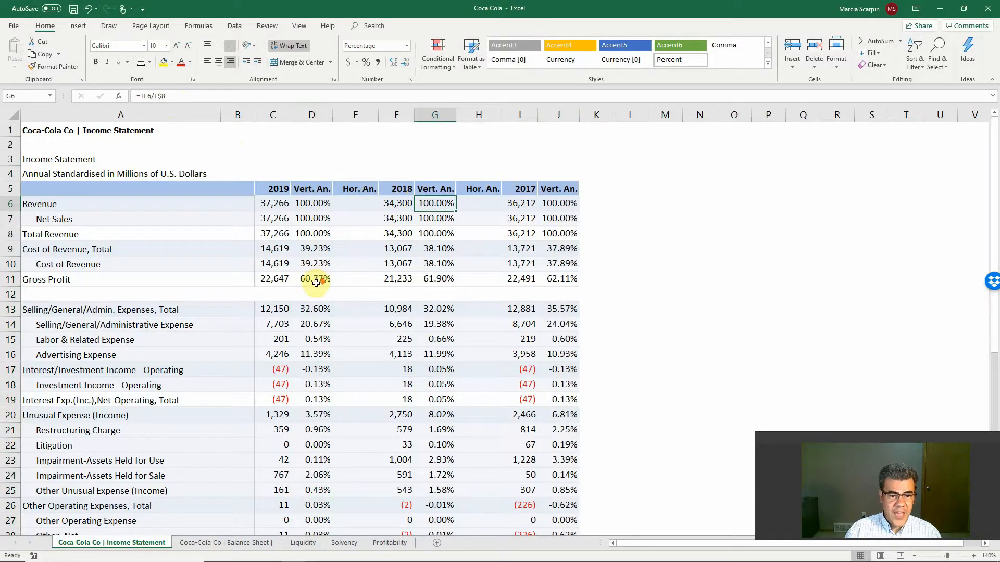
scroll(317, 281, "down", 3)
scroll(316, 284, "down", 6)
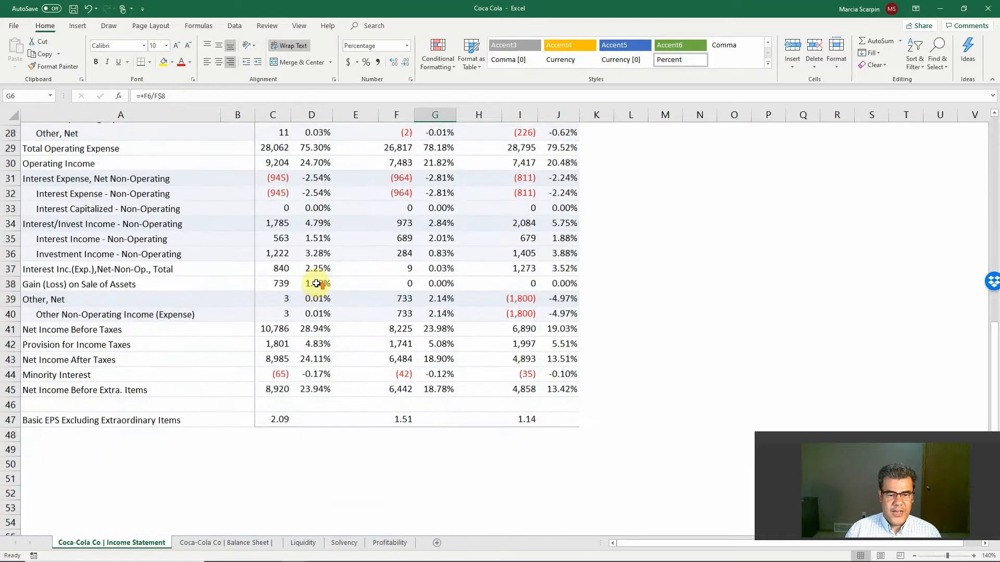
scroll(316, 283, "up", 2)
scroll(316, 282, "up", 7)
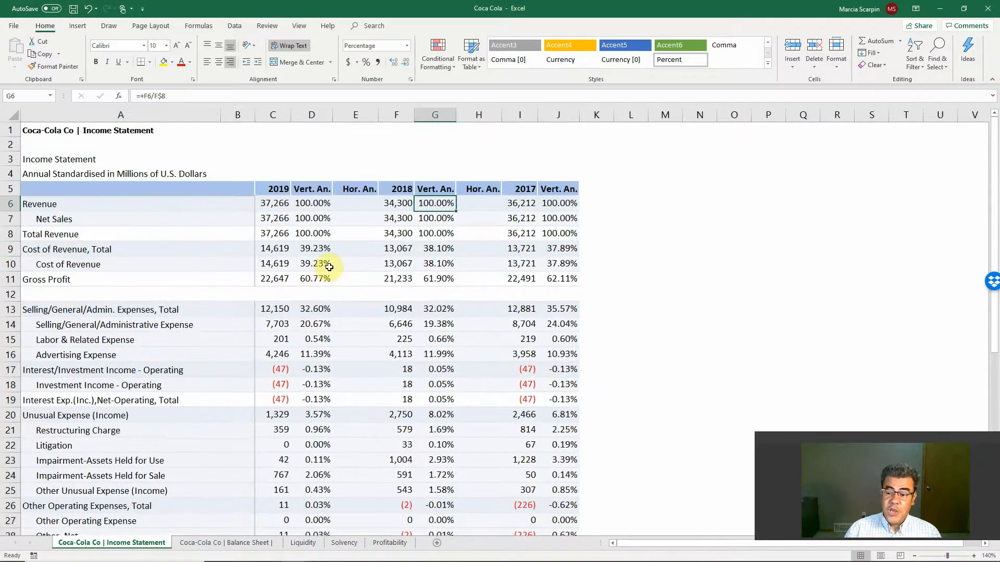
Step: Compare the Labor & Related Expense vertical analysis percentages for 2019, 2018 and 2017
left_click(305, 338)
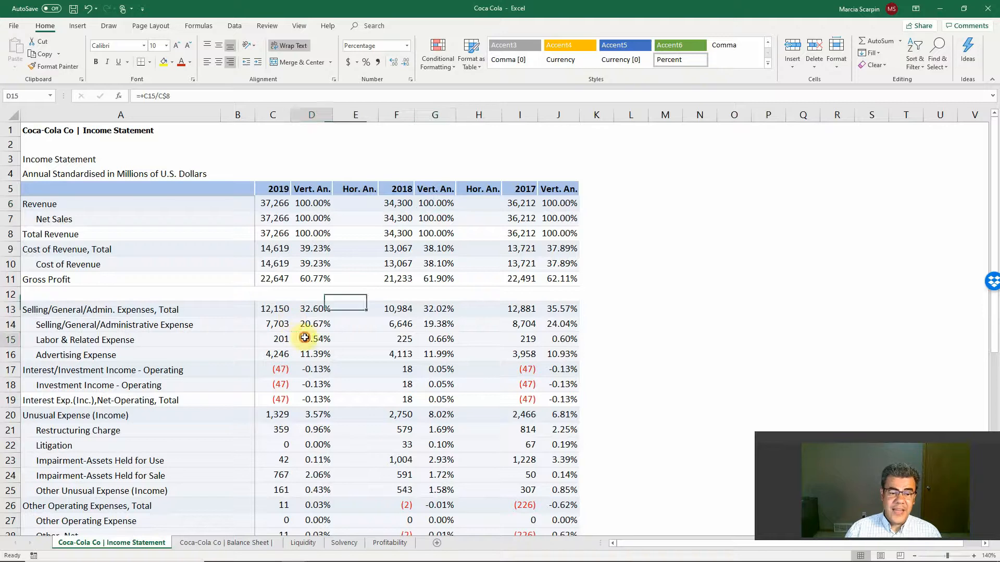
left_click(444, 338)
left_click(560, 338)
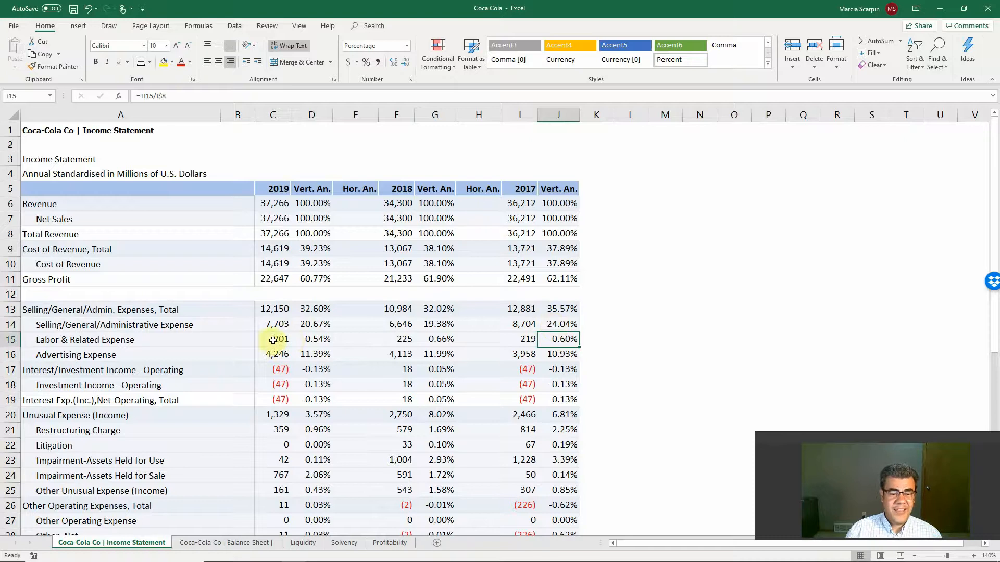
Step: Highlight the Cost of Revenue vertical analysis percentages in row 10 in yellow for 2019, 2018 and 2017
left_click(319, 339)
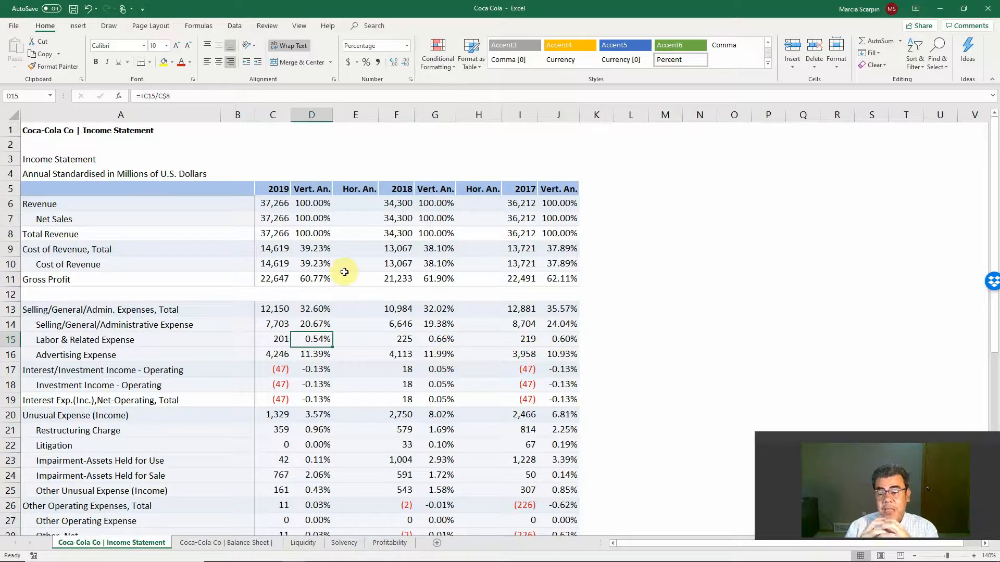
left_click(310, 261)
left_click(163, 63)
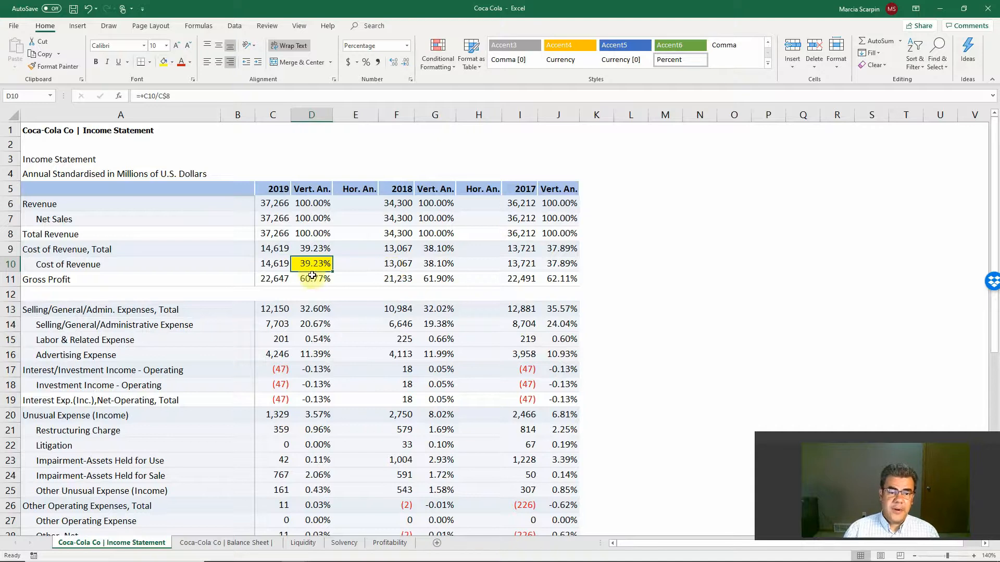
left_click(436, 263)
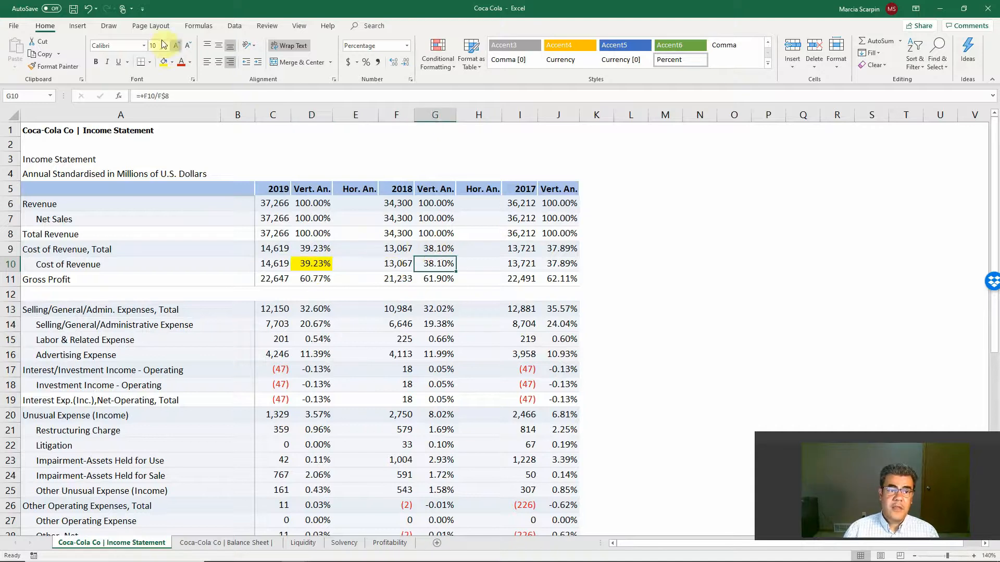
left_click(163, 64)
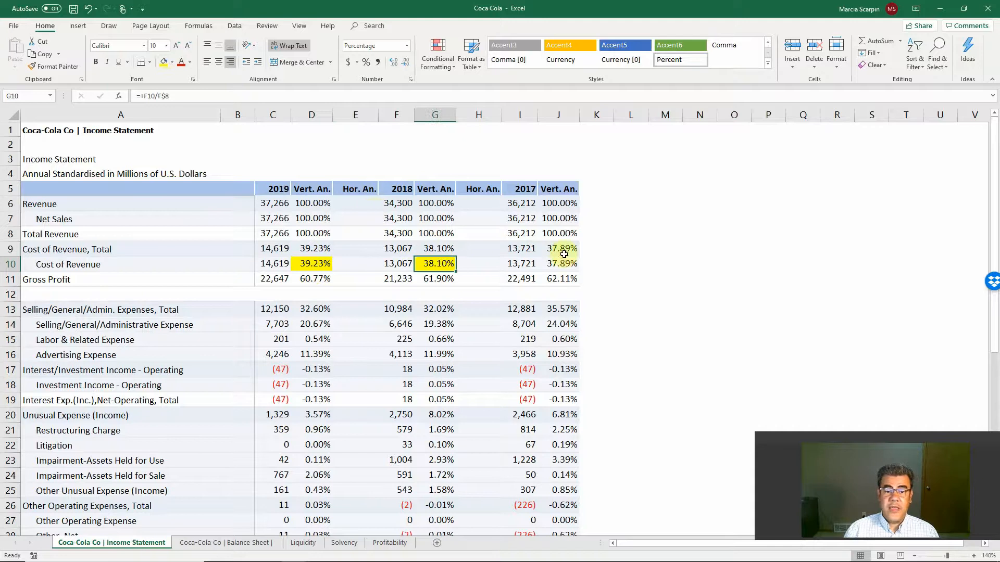
left_click(577, 263)
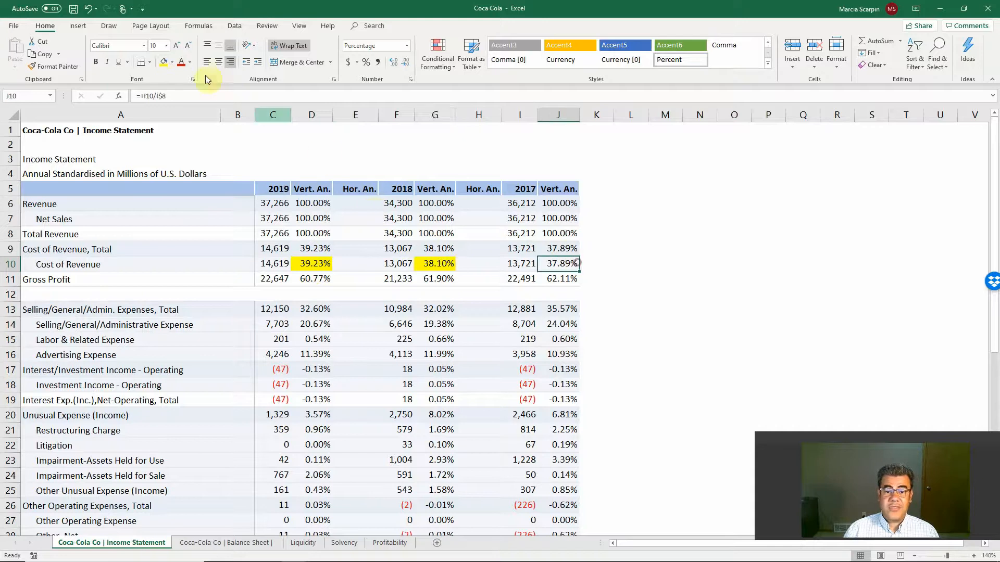
left_click(162, 63)
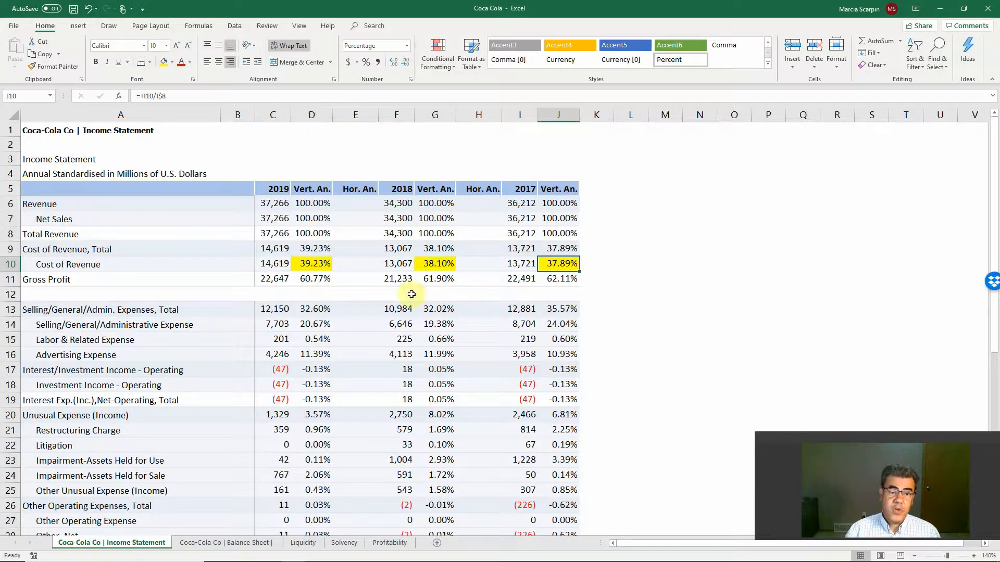
Step: Highlight the total Selling/General/Admin. Expenses vertical analysis percentages in row 13 in yellow for 2019, 2018 and 2017
left_click(315, 280)
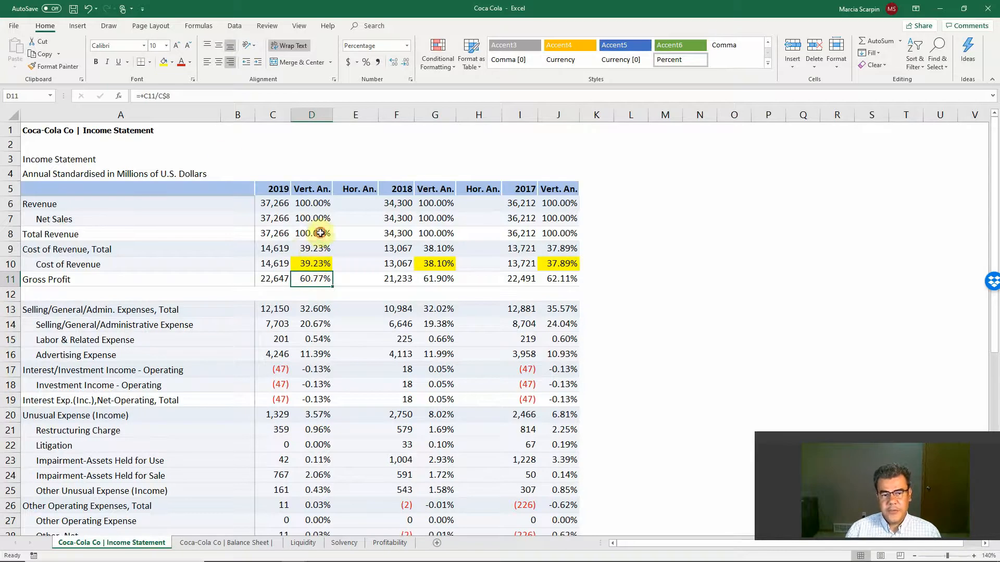
left_click(313, 263)
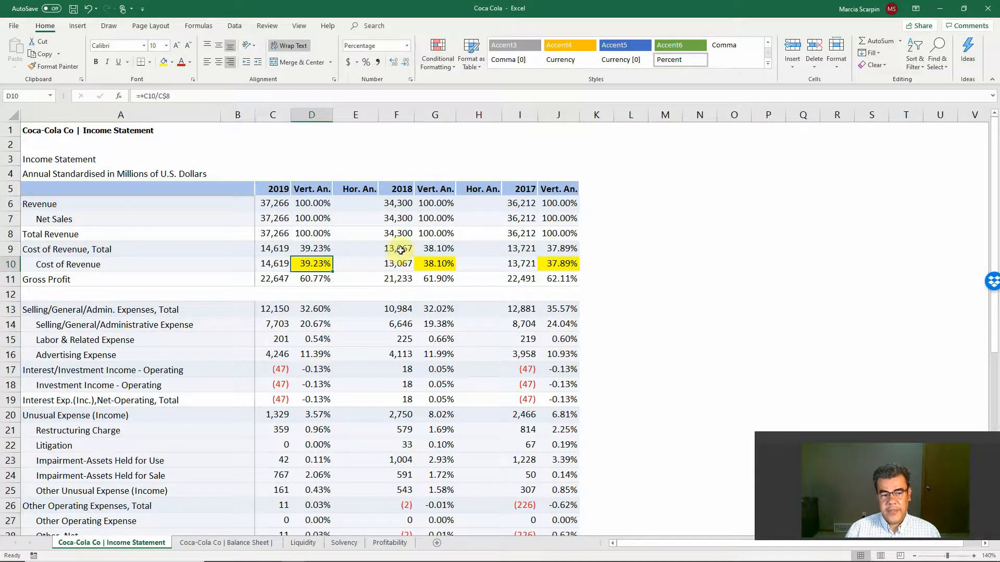
left_click(312, 310)
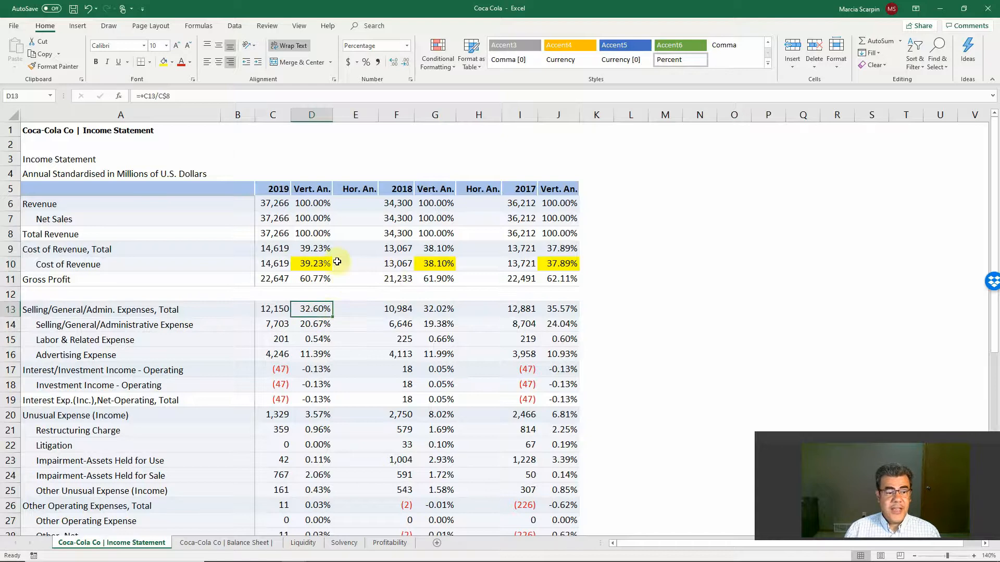
left_click(163, 62)
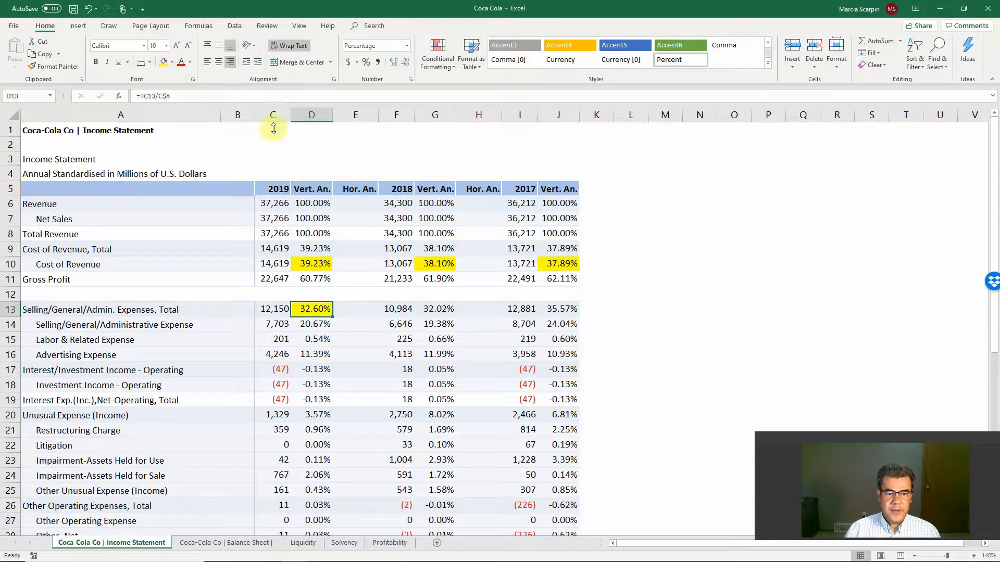
left_click(436, 309)
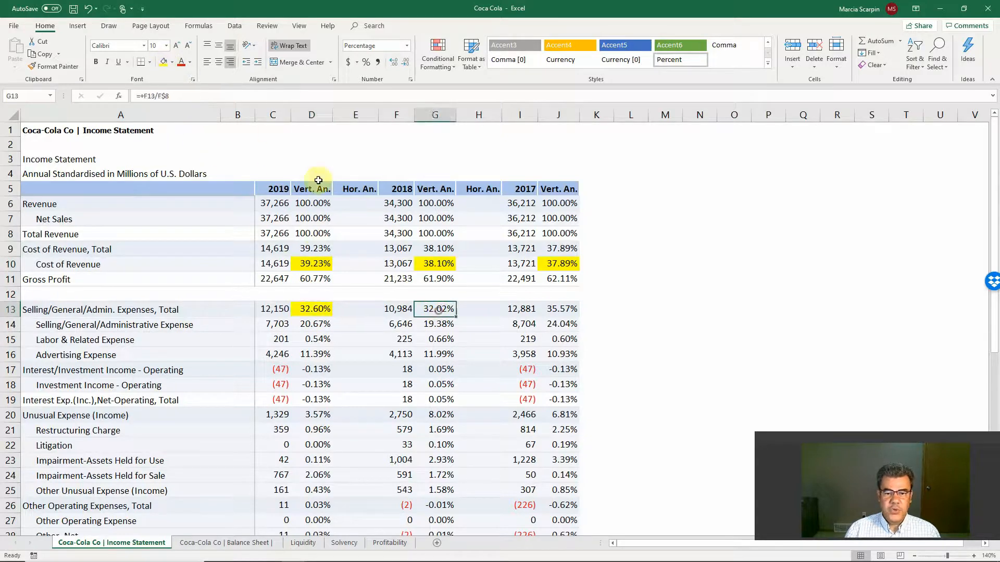
left_click(163, 62)
left_click(564, 309)
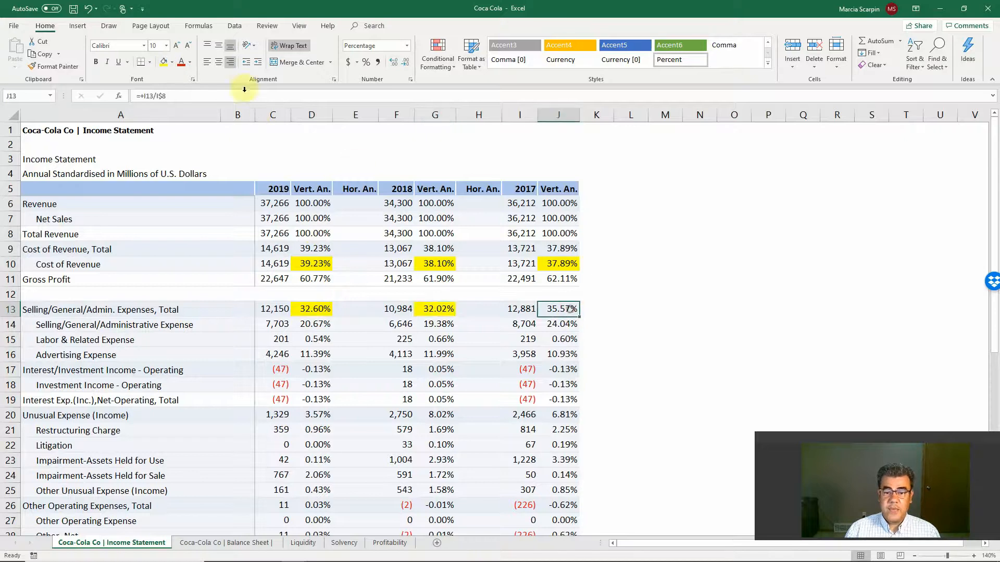
left_click(164, 63)
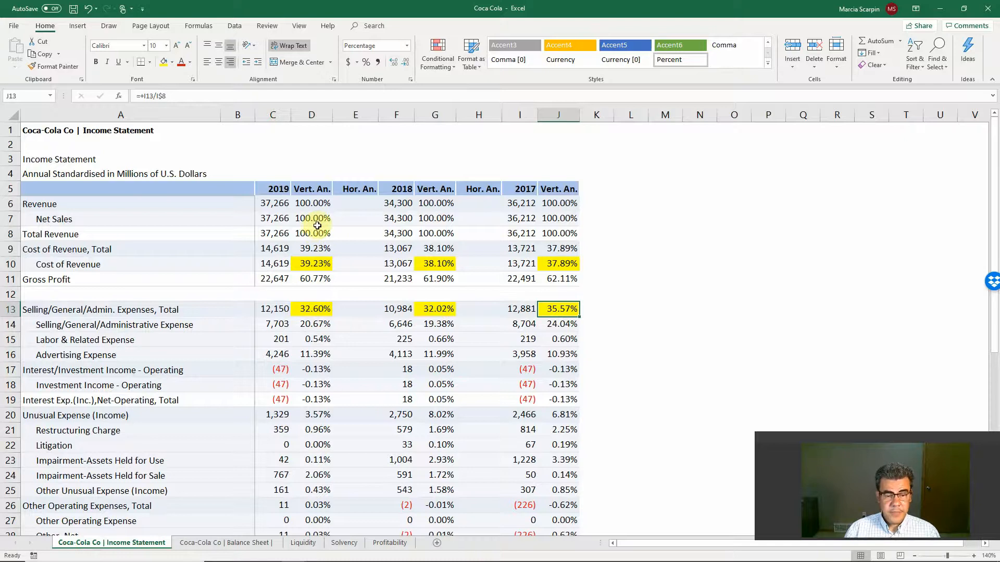
Step: Highlight the Advertising Expense vertical analysis percentages in row 16 in yellow for 2019, 2018 and 2017
left_click(305, 353)
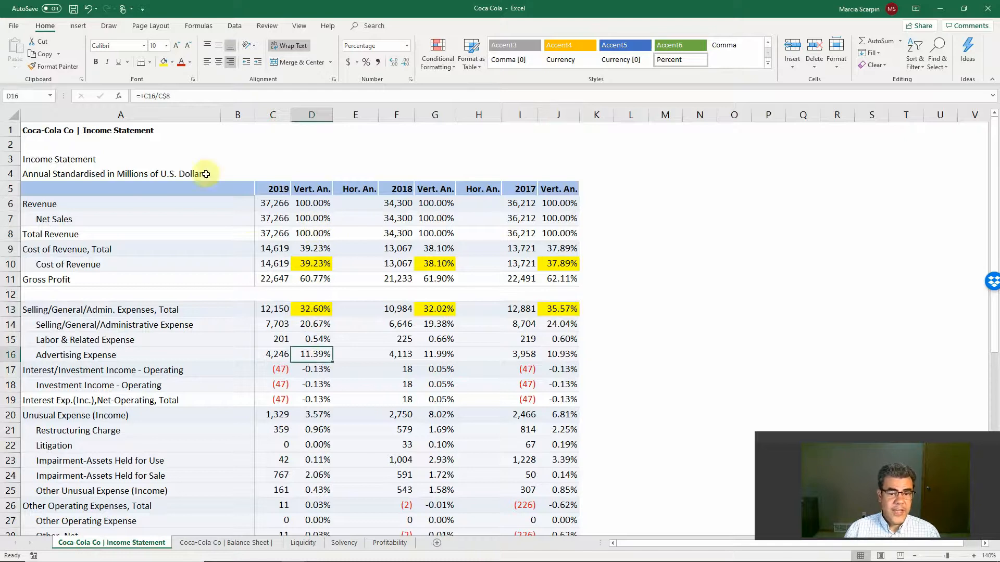
left_click(164, 63)
left_click(436, 354)
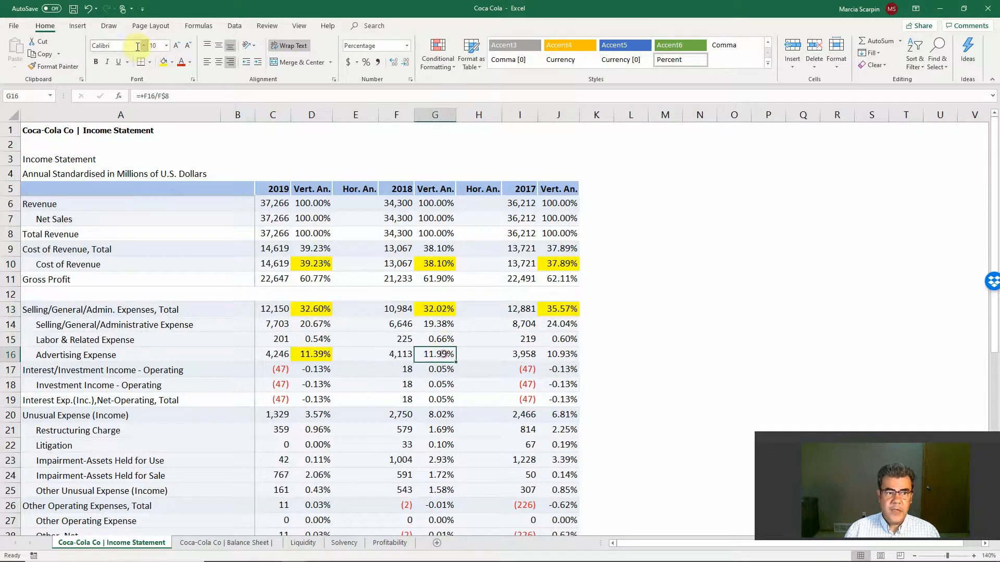
left_click(167, 64)
left_click(558, 354)
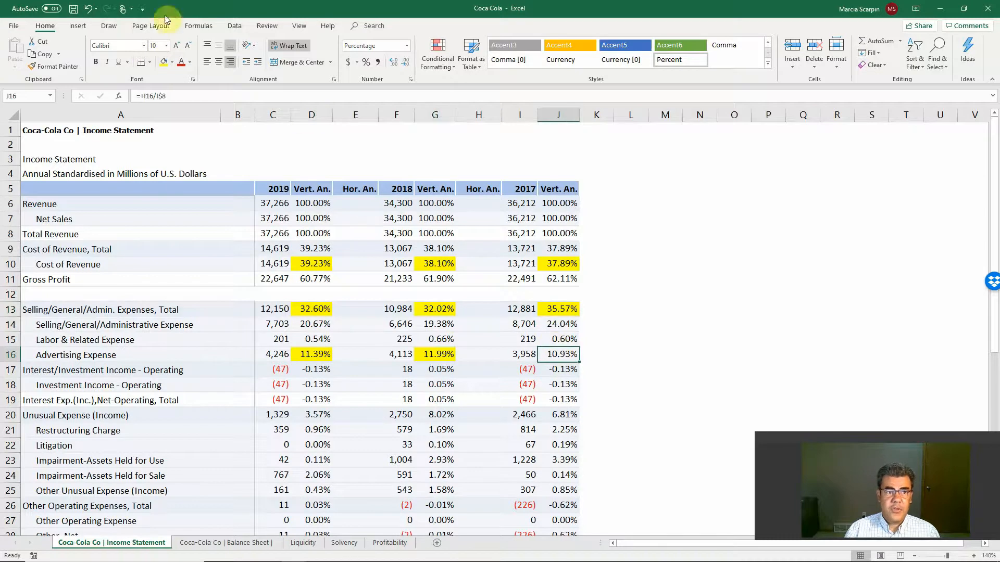
left_click(164, 62)
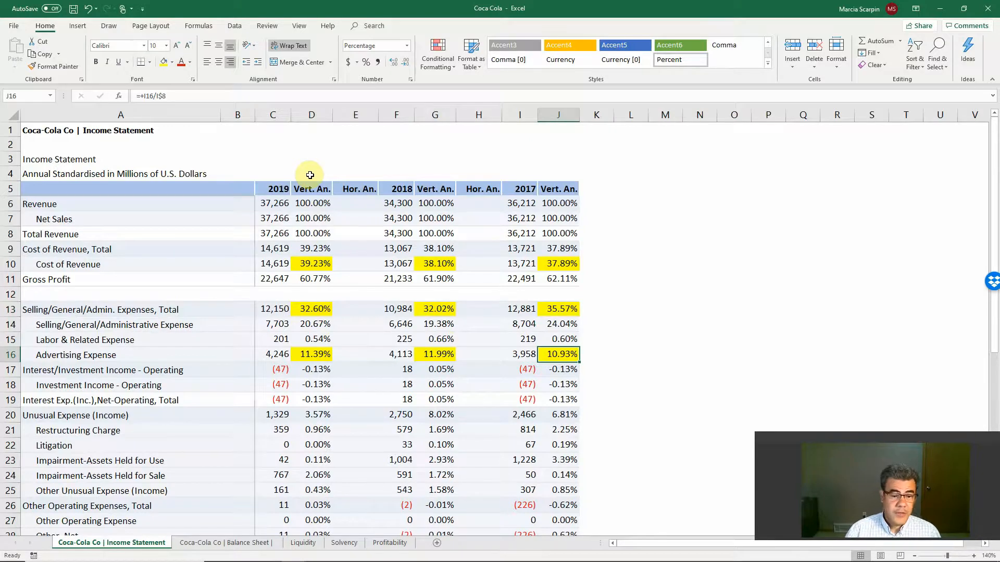
Step: Highlight the Total Operating Expense vertical analysis percentages for 2019 and 2018 in yellow
scroll(357, 333, "down", 2)
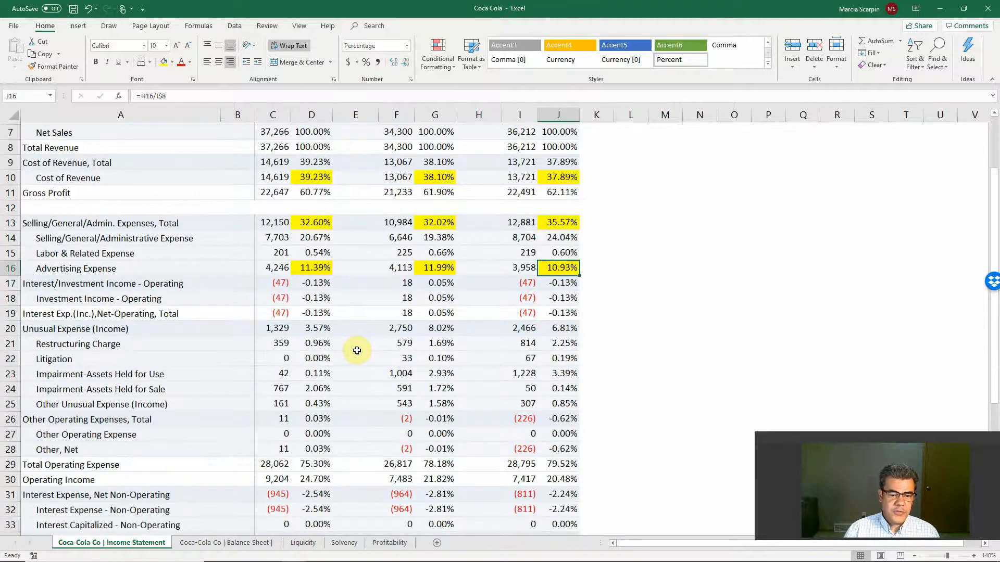
left_click(313, 461)
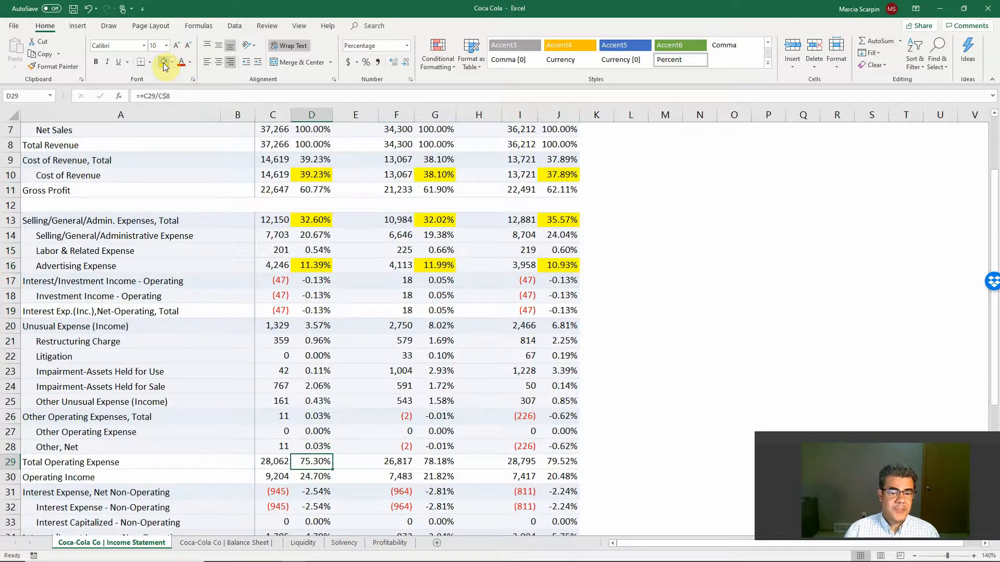
left_click(163, 63)
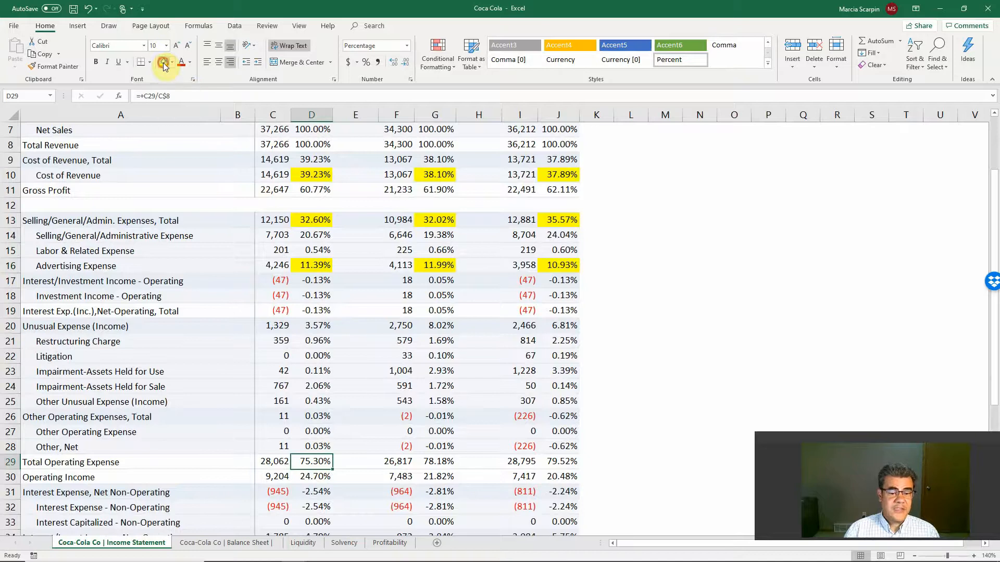
left_click(442, 461)
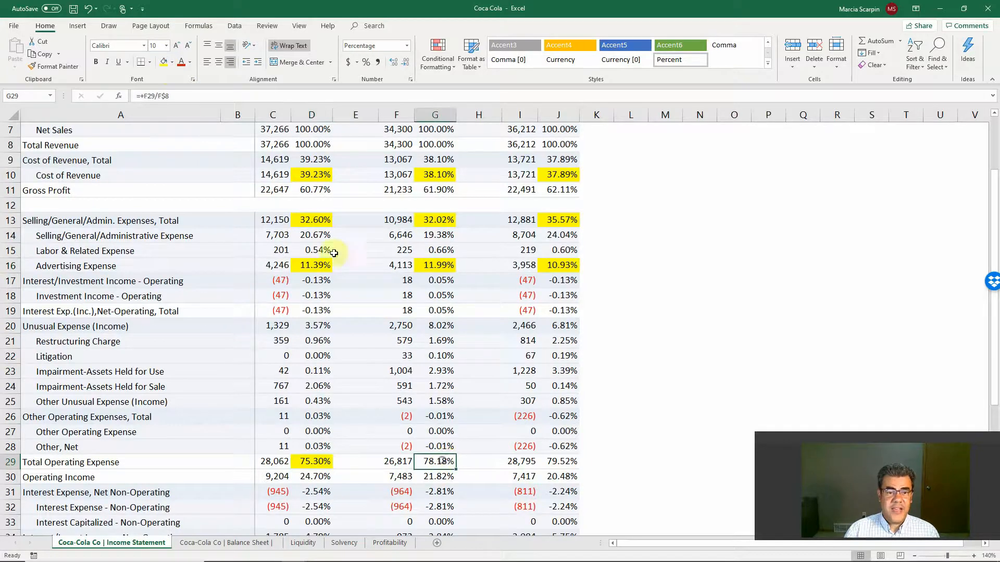
left_click(163, 63)
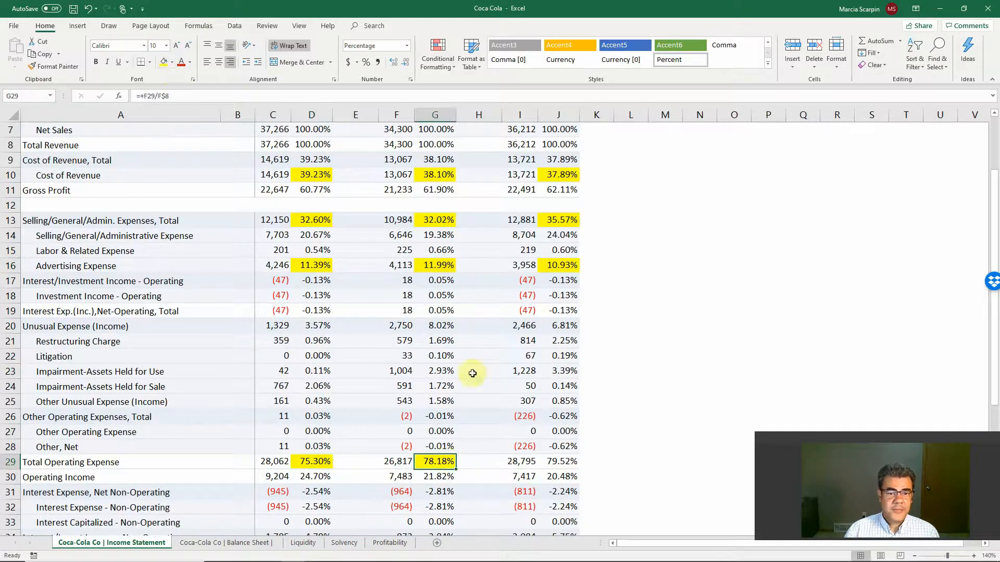
left_click(564, 460)
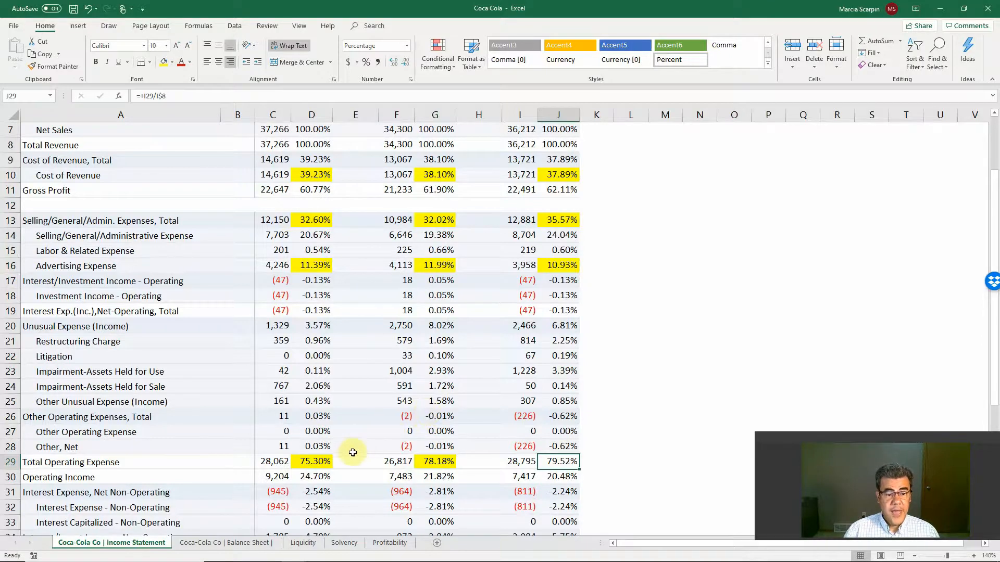
Step: Highlight in yellow the Operating Income percentages for 2019, 2018 and 2017, plus the 2017 Total Operating Expense percentage
left_click(323, 475)
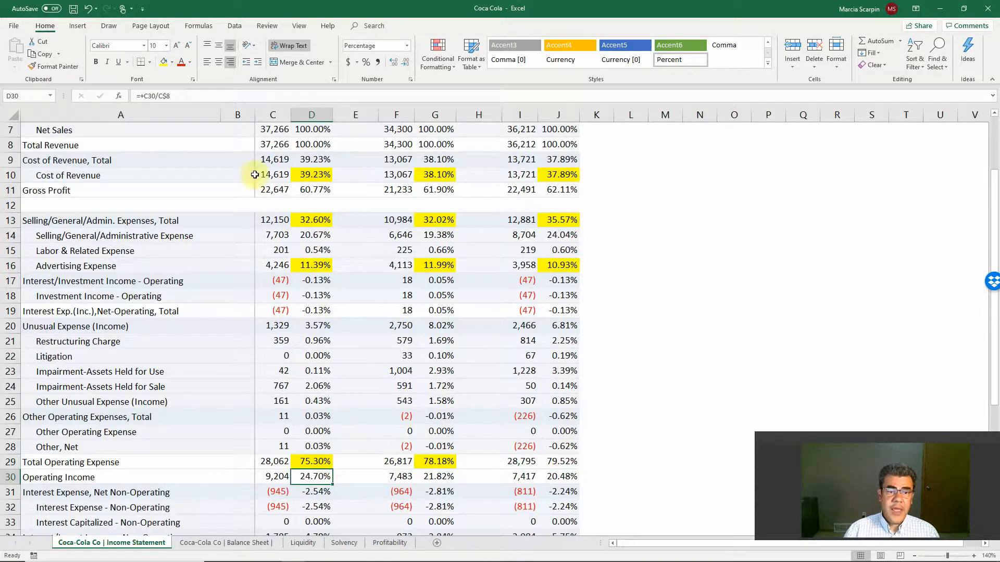
left_click(283, 458)
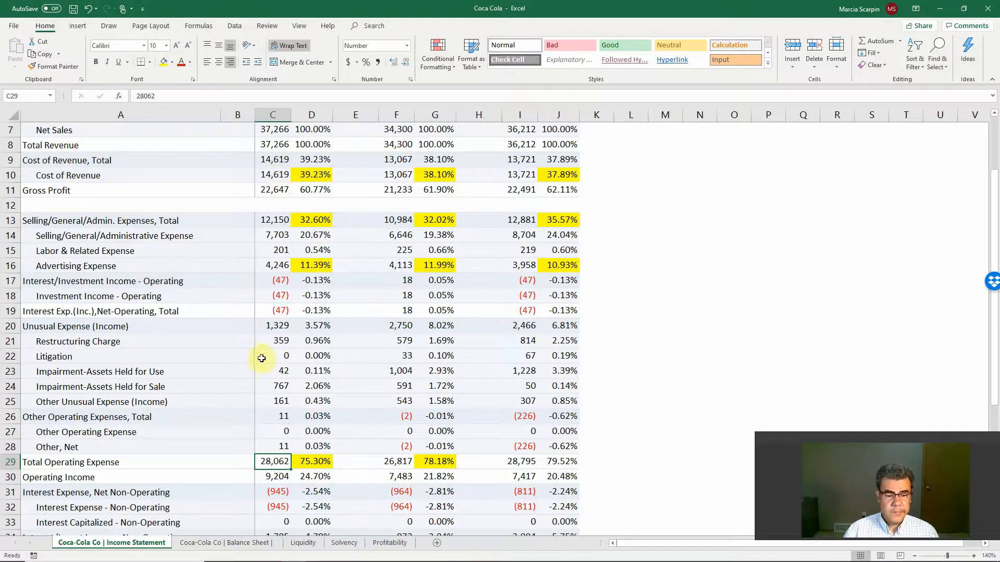
left_click(315, 476)
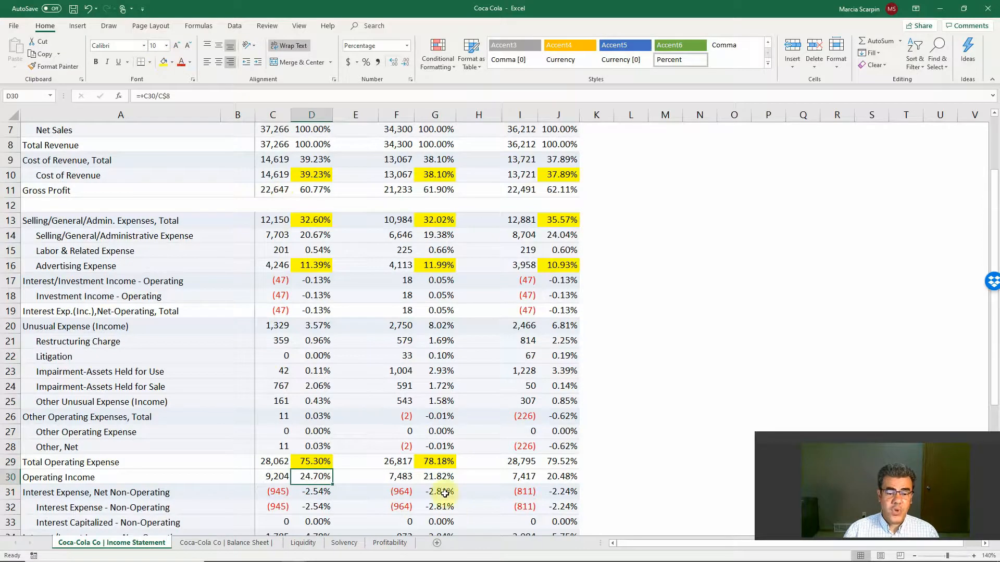
left_click(163, 63)
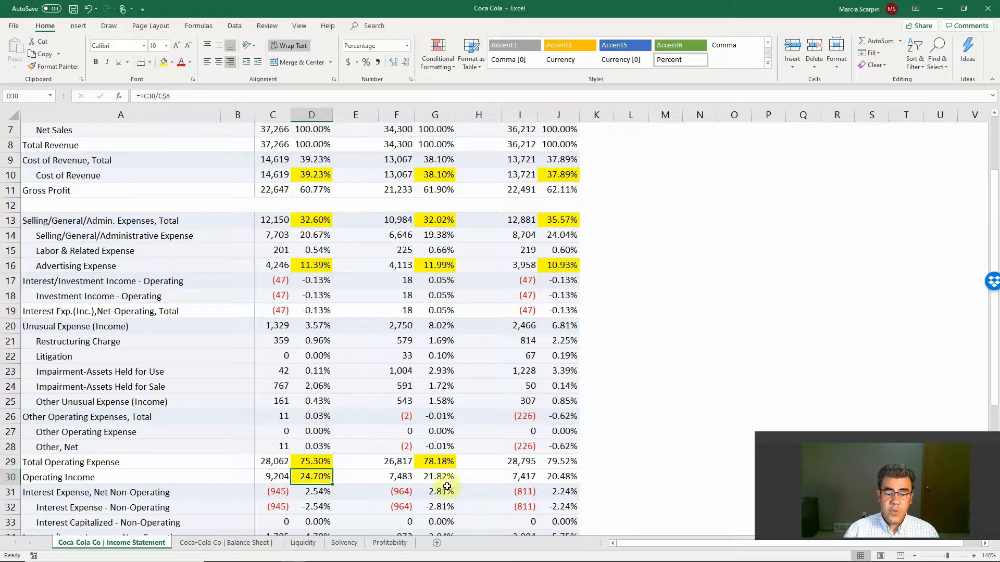
left_click(435, 477)
left_click(162, 63)
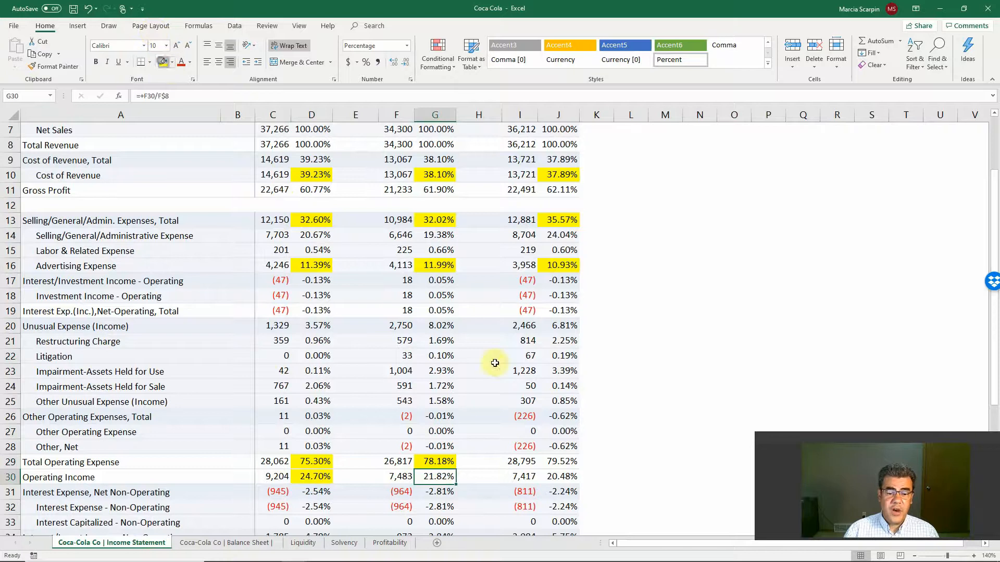
left_click(566, 476)
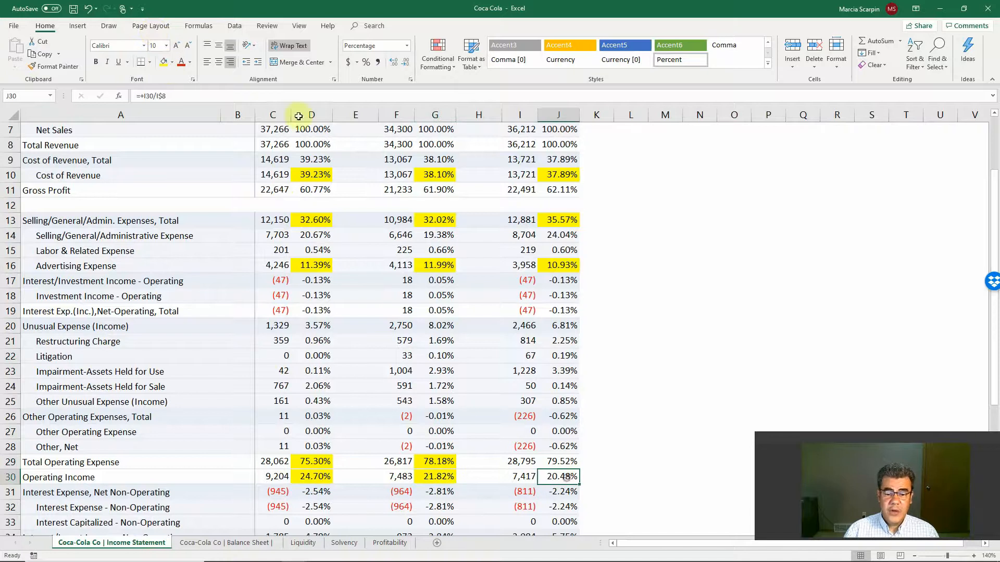
left_click(163, 63)
left_click(562, 462)
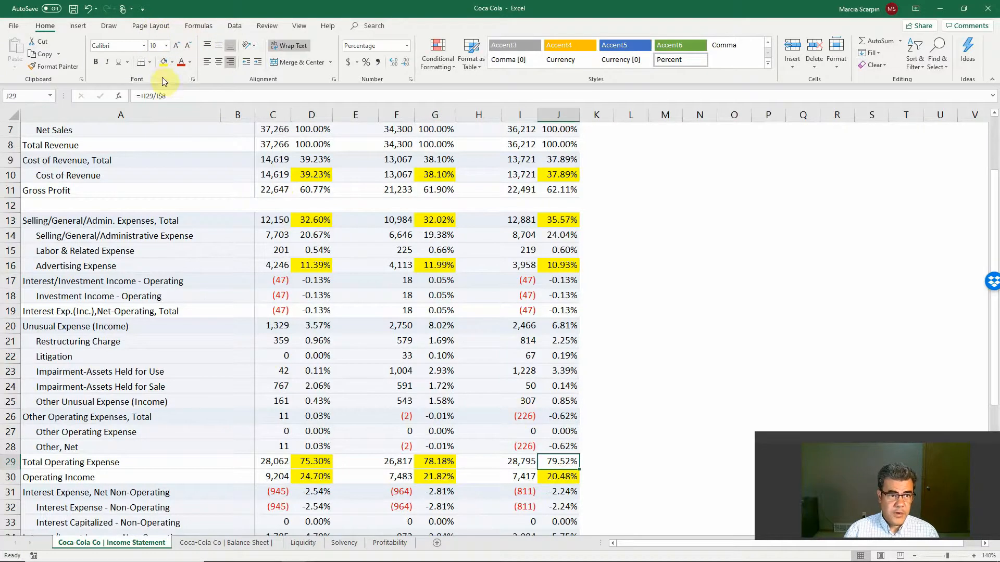
left_click(163, 62)
Step: Highlight the Net Income After Taxes vertical analysis percentages in row 43 in yellow for 2019, 2018 and 2017
scroll(350, 351, "down", 3)
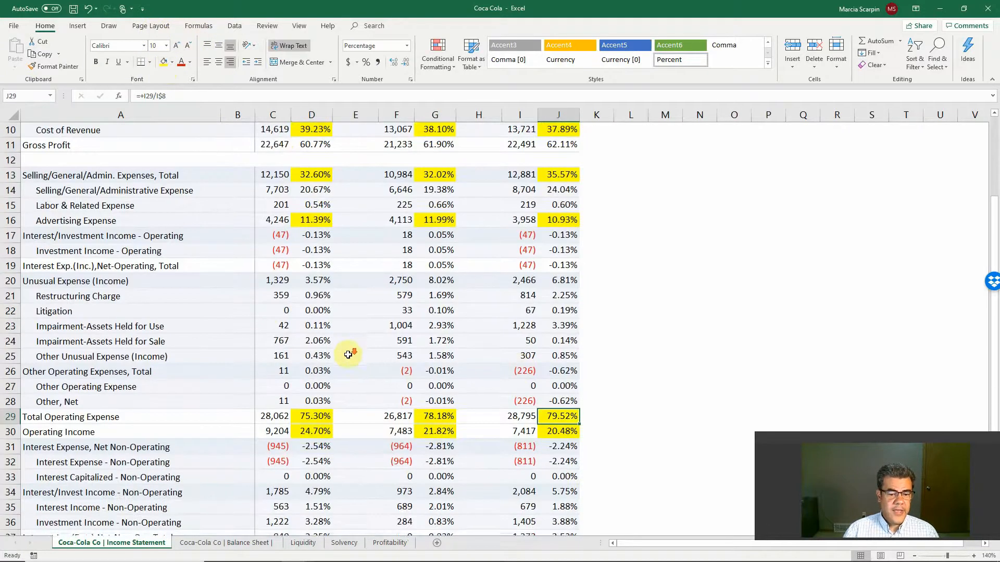
scroll(348, 353, "down", 1)
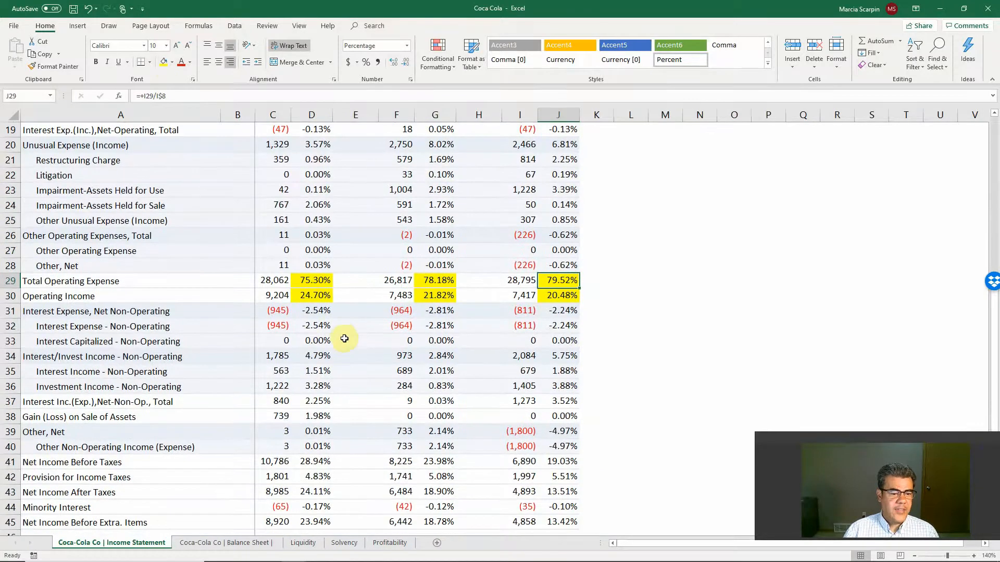
scroll(347, 337, "down", 1)
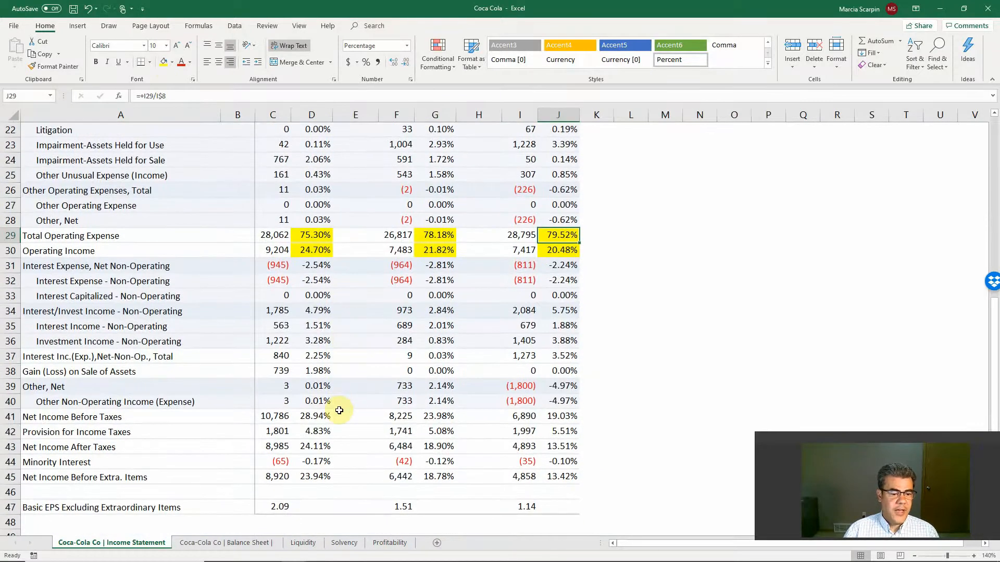
left_click(302, 451)
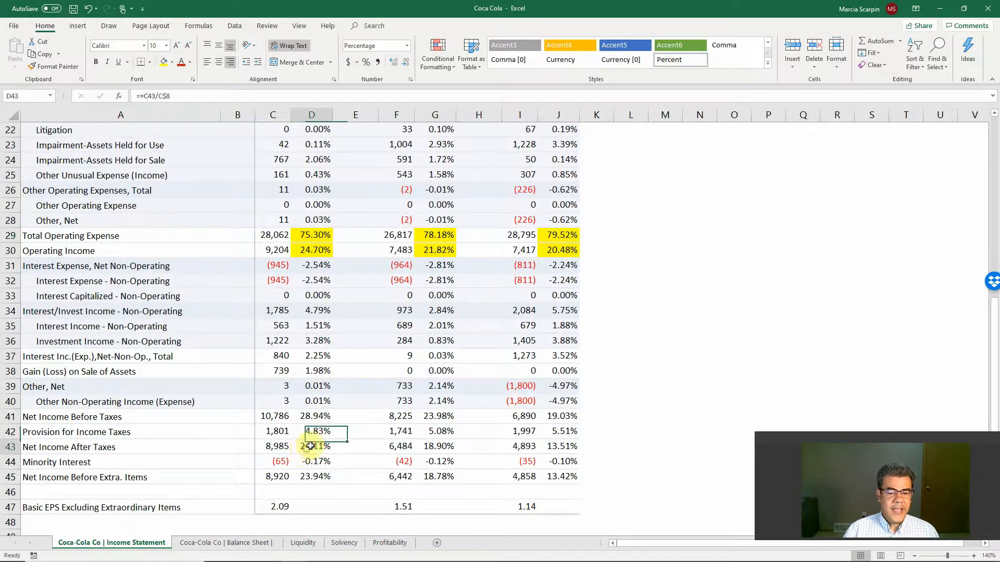
left_click(166, 63)
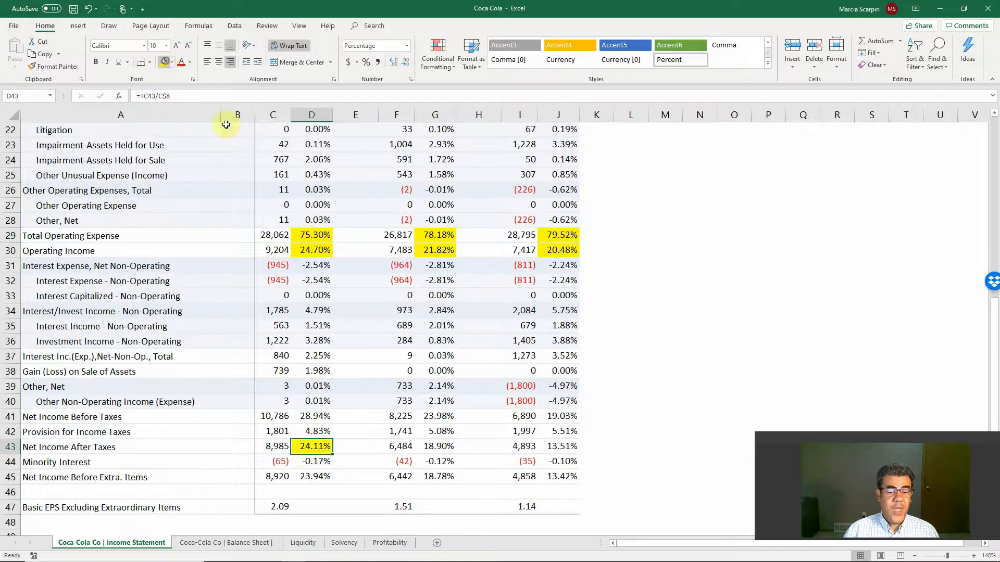
left_click(437, 446)
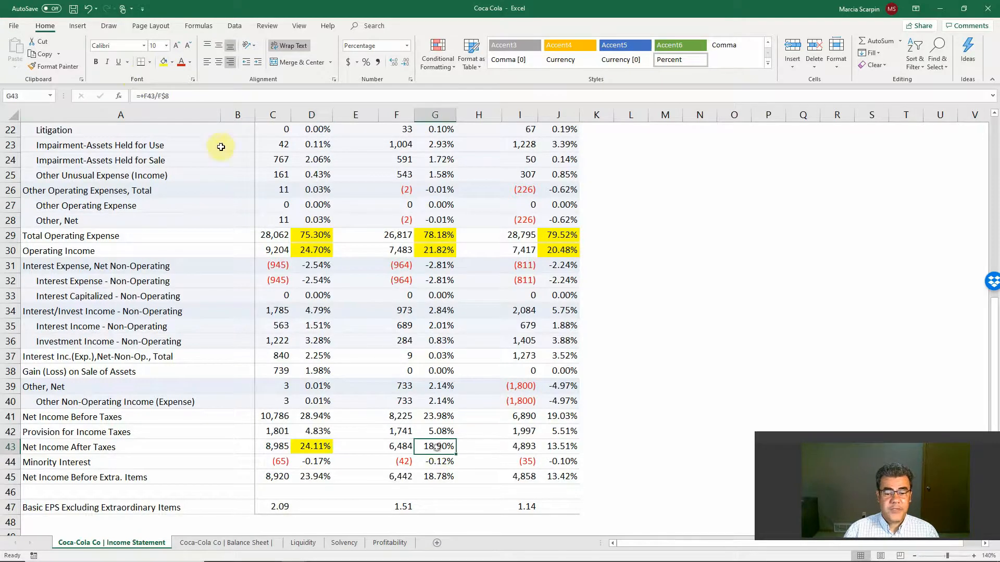
left_click(166, 64)
left_click(572, 448)
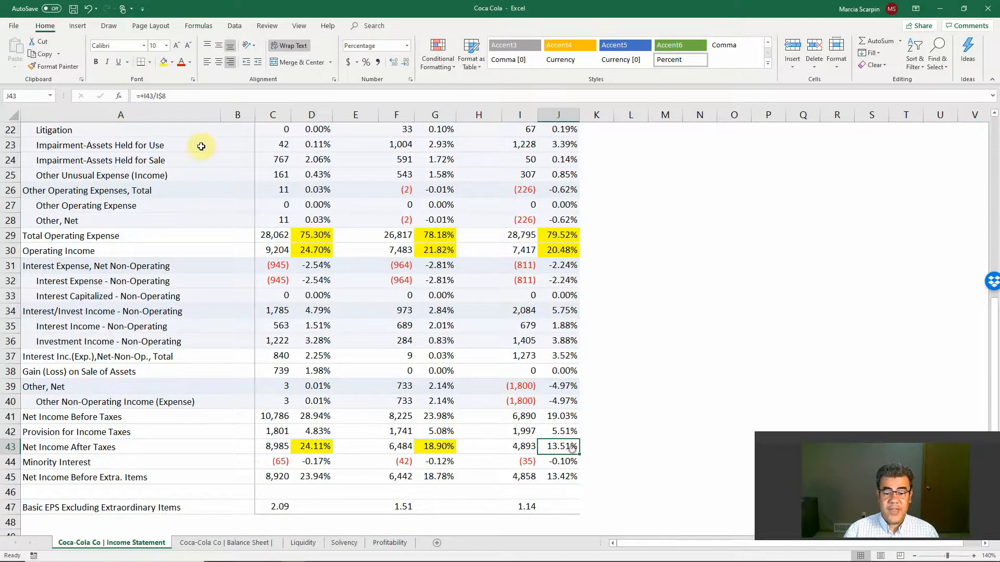
left_click(165, 63)
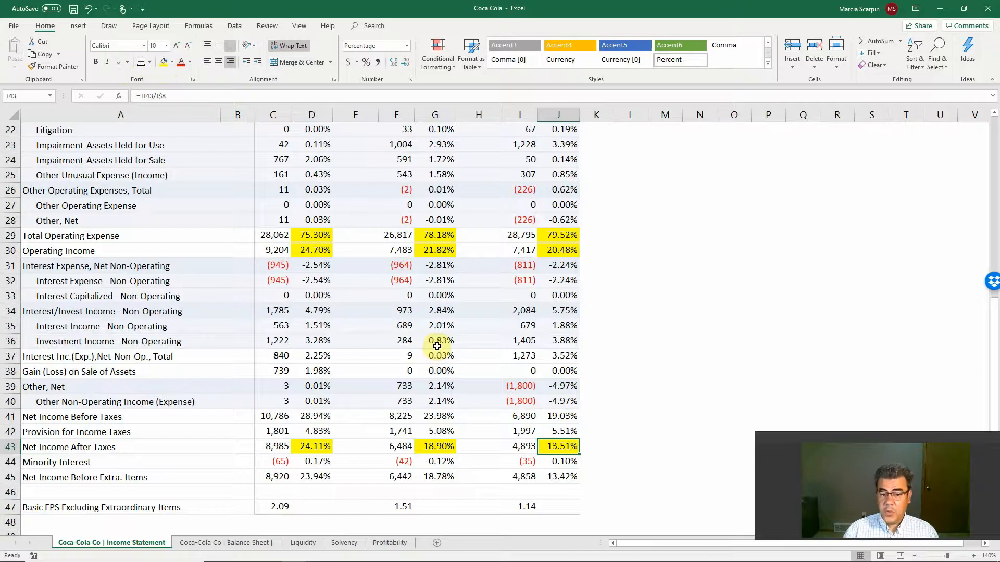
Step: Switch to the Vertical Analysis presentation slide to check the base amount for balance sheet items, and return to the Excel workbook
scroll(422, 458, "up", 5)
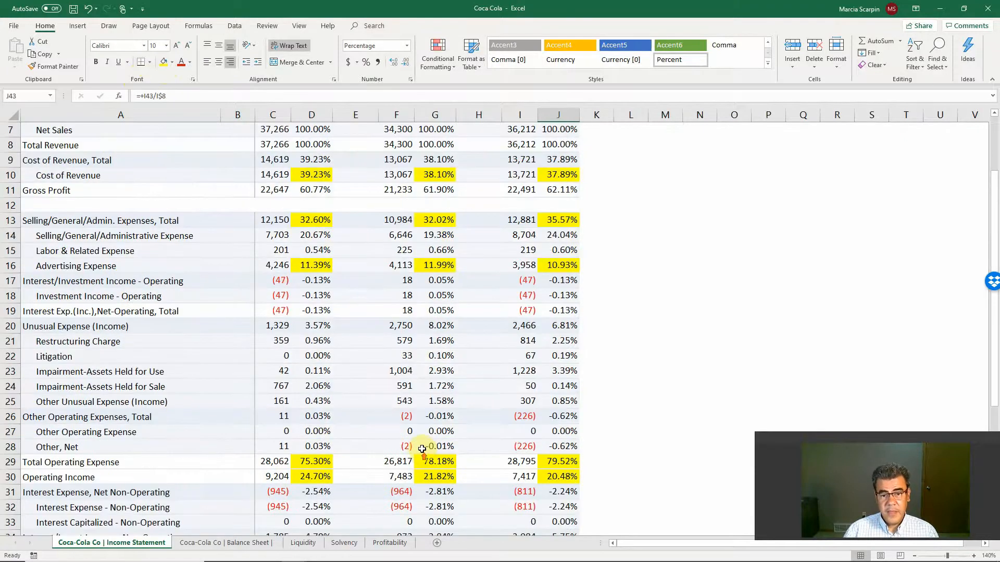
scroll(425, 448, "up", 2)
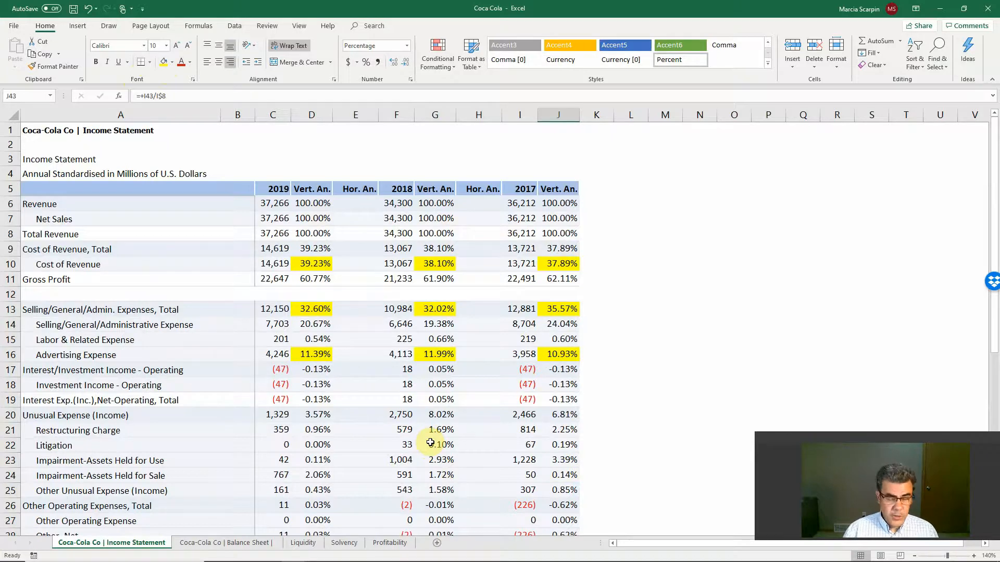
key("alt+Tab")
left_click(446, 391)
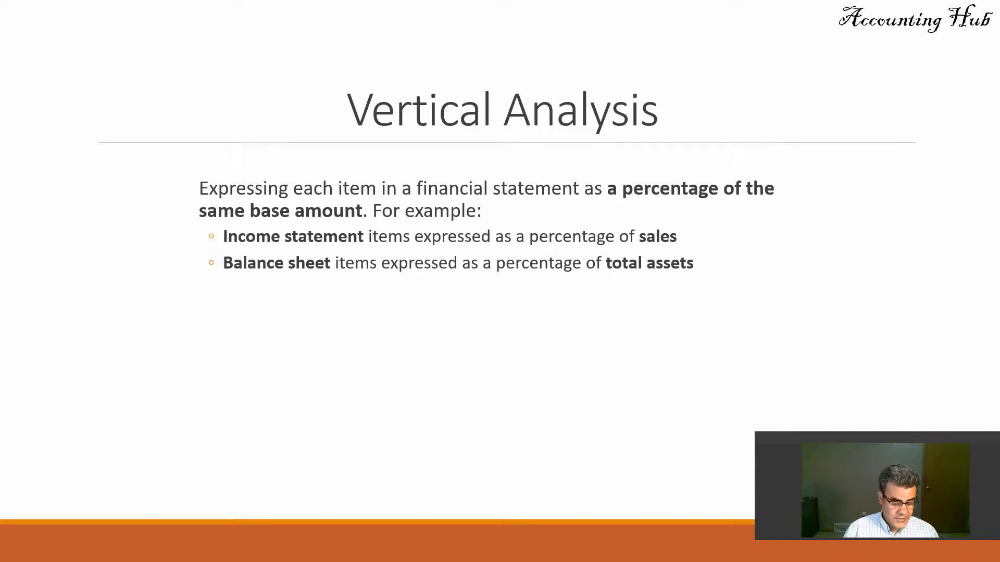
key("alt+Tab")
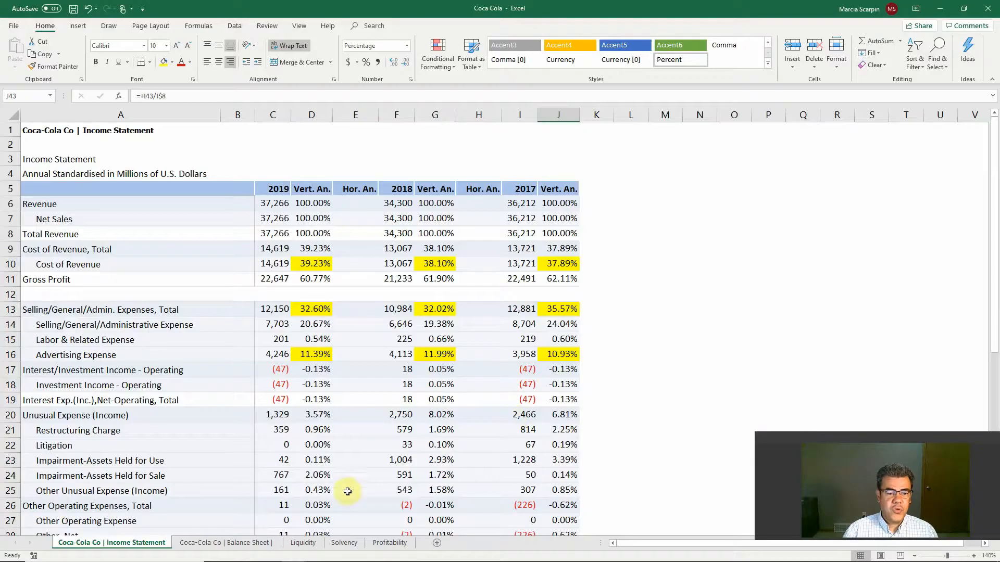
Step: On the Balance Sheet worksheet, enter the formula +B7/B$46 in C7 to express 2019 Cash and Short Term Investments as a percentage of Total Assets
left_click(248, 543)
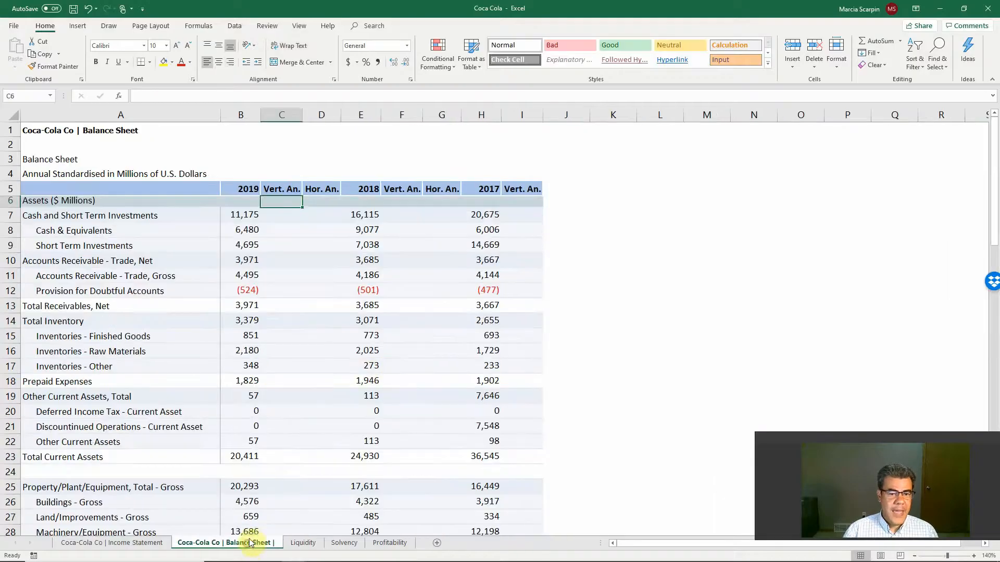
left_click(280, 211)
type("+")
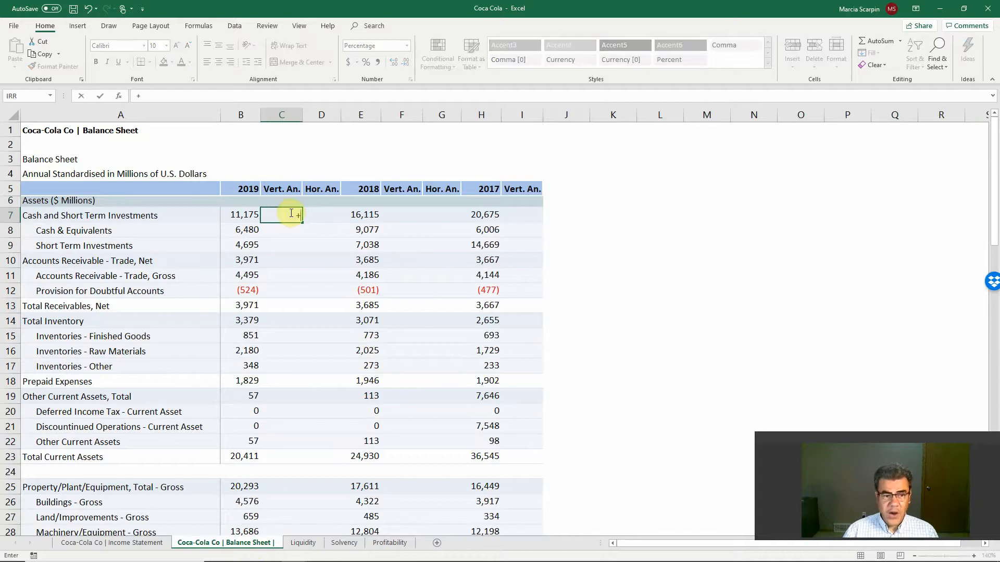
key("Left")
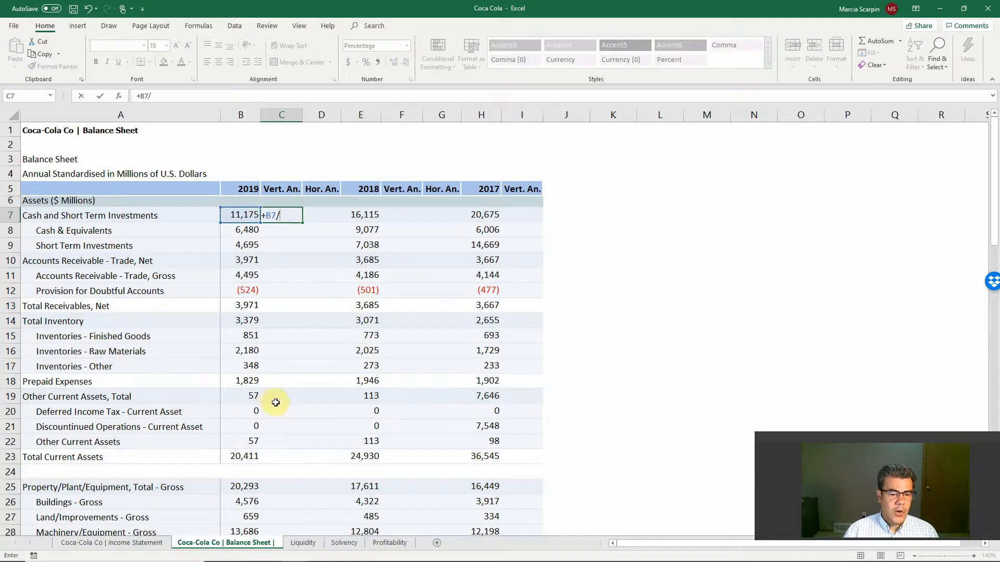
scroll(275, 402, "down", 4)
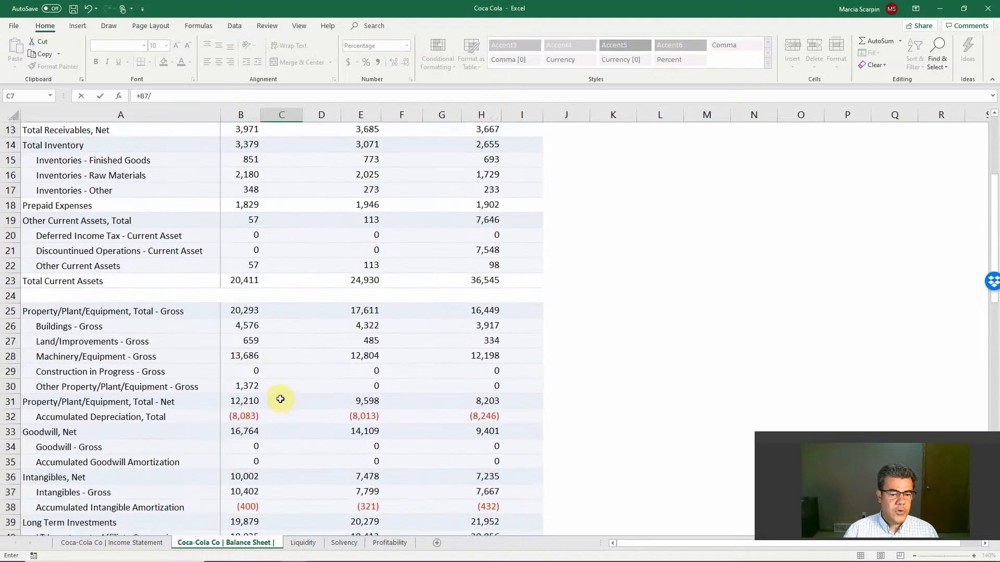
scroll(280, 399, "down", 5)
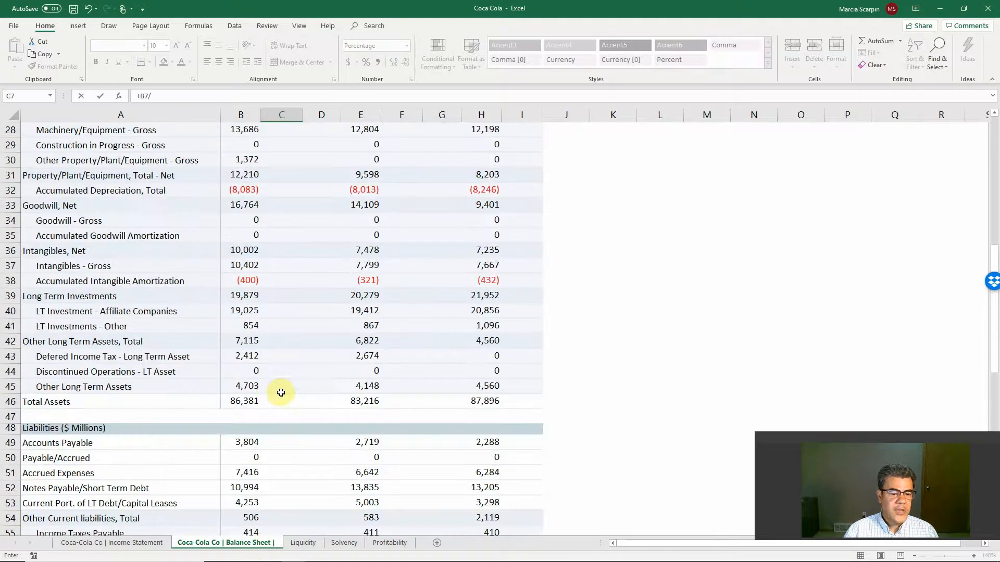
left_click(240, 400)
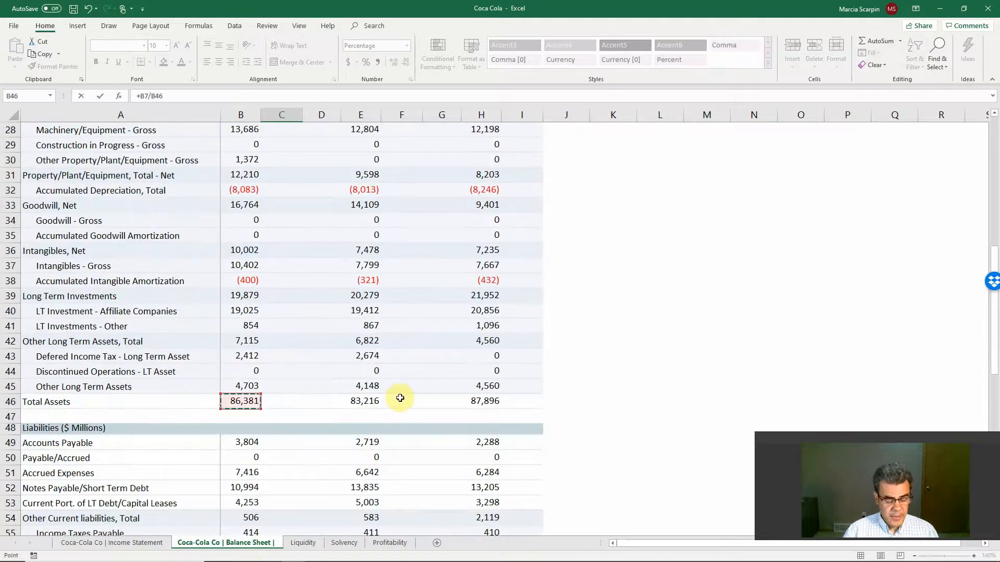
key("F4")
key("F4")
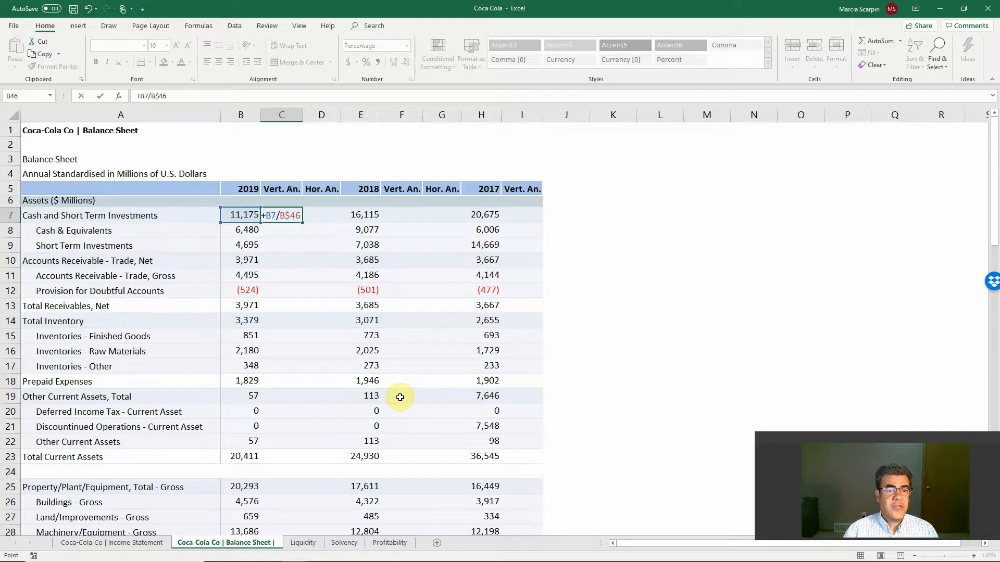
key("Return")
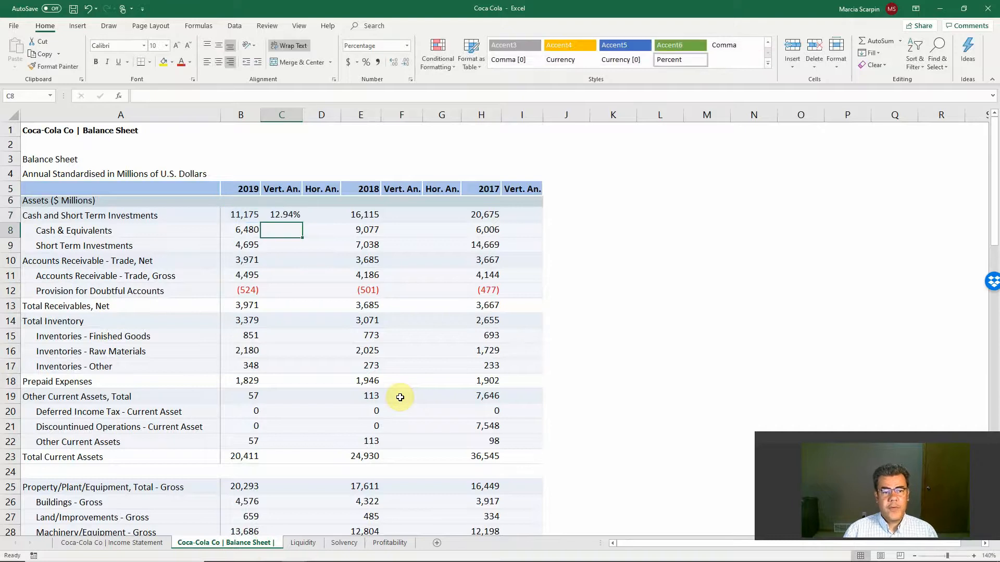
Step: Copy the C7 percentage formula over C7:C86, pasting formulas only, down to Total Liabilities & Shareholders' Equity
key("Up")
key("ctrl+c")
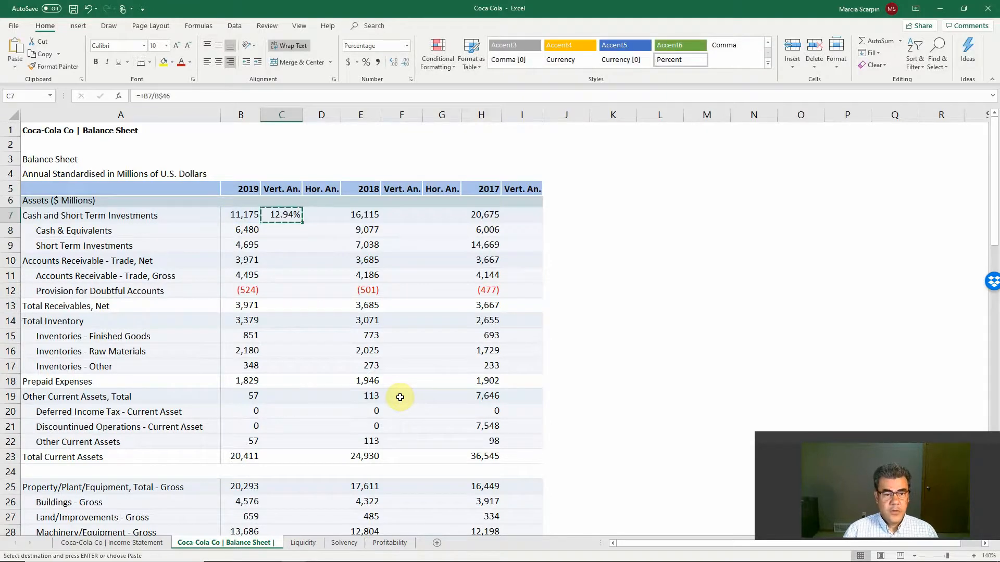
key("shift+Down")
key("shift+Down")
key("shift+Down")
key("shift+Down")
key("shift+Down")
key("shift+Down")
key("shift+Down")
key("shift+Down")
key("shift+Down")
key("shift+Down")
key("shift+Down")
key("shift+Down")
key("shift+Down")
key("shift+Down")
key("shift+Down")
key("shift+Down")
key("shift+Down")
key("shift+Down")
key("shift+Down")
key("shift+Down")
key("shift+Down")
key("shift+Down")
key("shift+Down")
key("shift+Down")
key("shift+Down")
key("shift+Down")
key("shift+Down")
key("shift+Down")
key("shift+Down")
key("shift+Down")
key("shift+Down")
key("shift+Down")
key("shift+Down")
key("shift+Down")
key("shift+Down")
key("shift+Down")
key("shift+Down")
key("shift+Down")
key("shift+Down")
key("shift+Down")
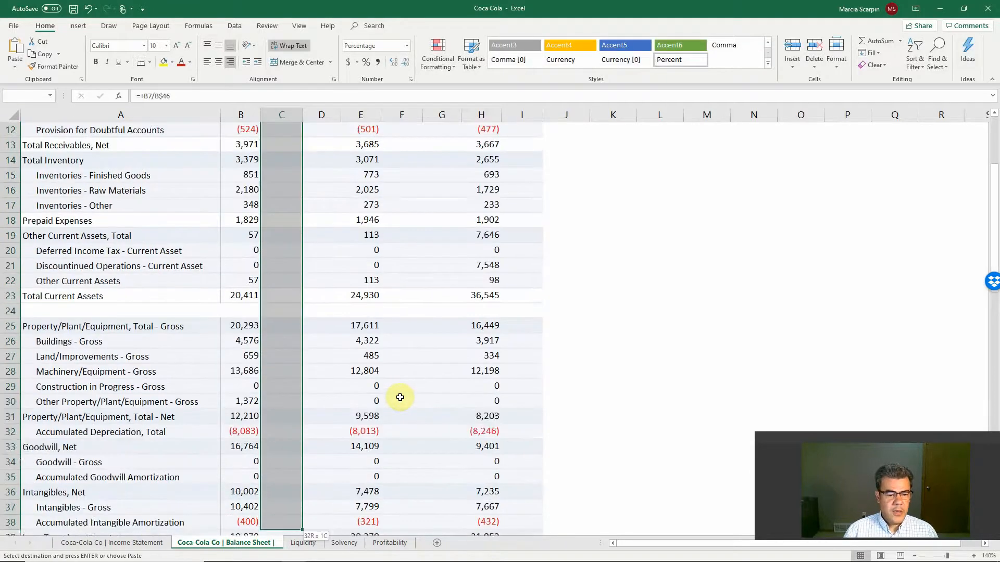
key("shift+Down")
key("shift+Down")
key("shift+Down")
key("shift+Down")
key("shift+Down")
key("shift+Down")
key("shift+Down")
key("shift+Down")
key("shift+Down")
key("shift+Down")
key("shift+Down")
key("shift+Down")
key("shift+Down")
key("shift+Down")
key("shift+Down")
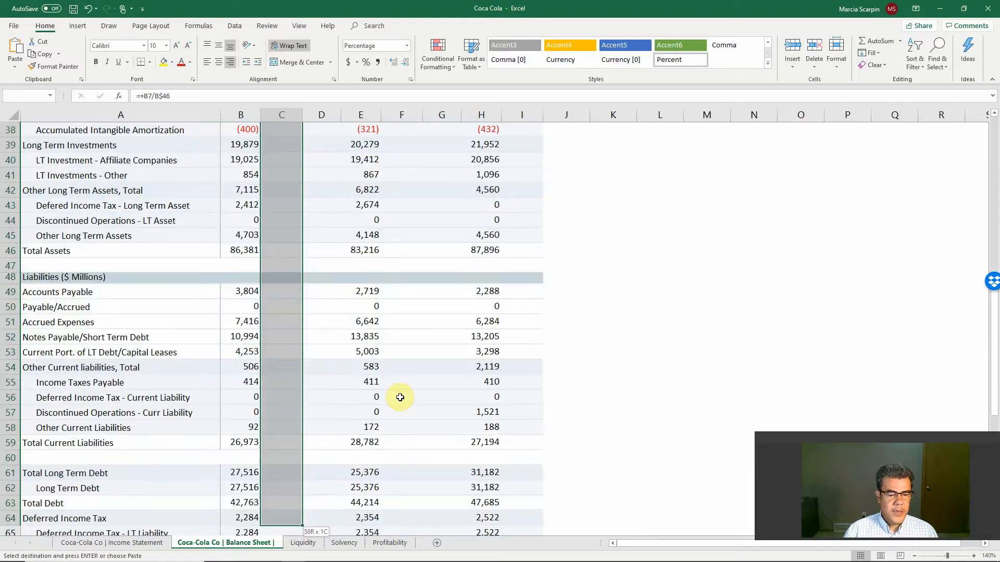
key("shift+Down")
key("shift+Down")
key("shift+Down")
key("shift+Down")
key("shift+Down")
key("shift+Down")
key("shift+Down")
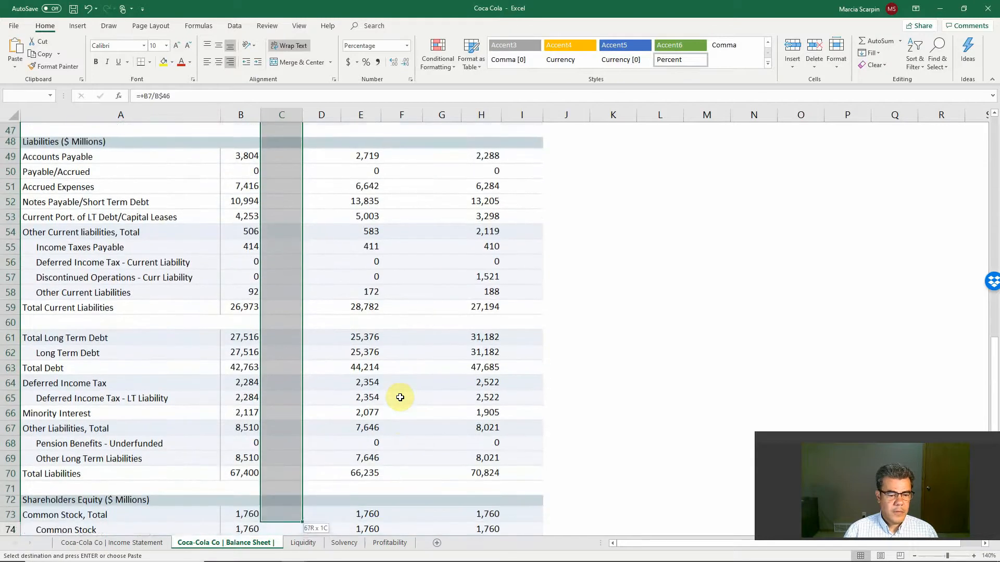
key("shift+Down")
key("shift+Down")
key("shift+Down")
key("shift+Down")
key("shift+Down")
key("shift+Down")
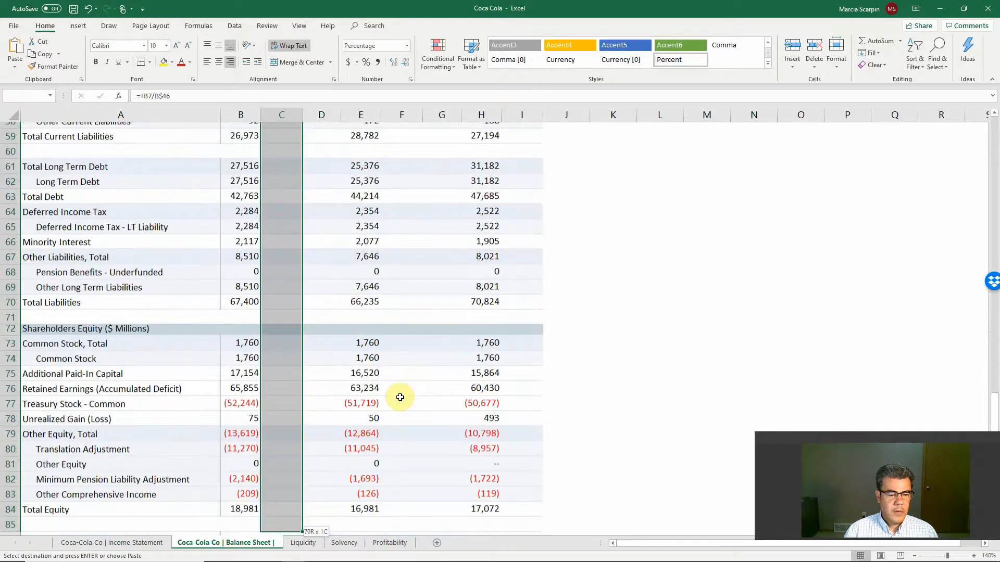
key("shift+Down")
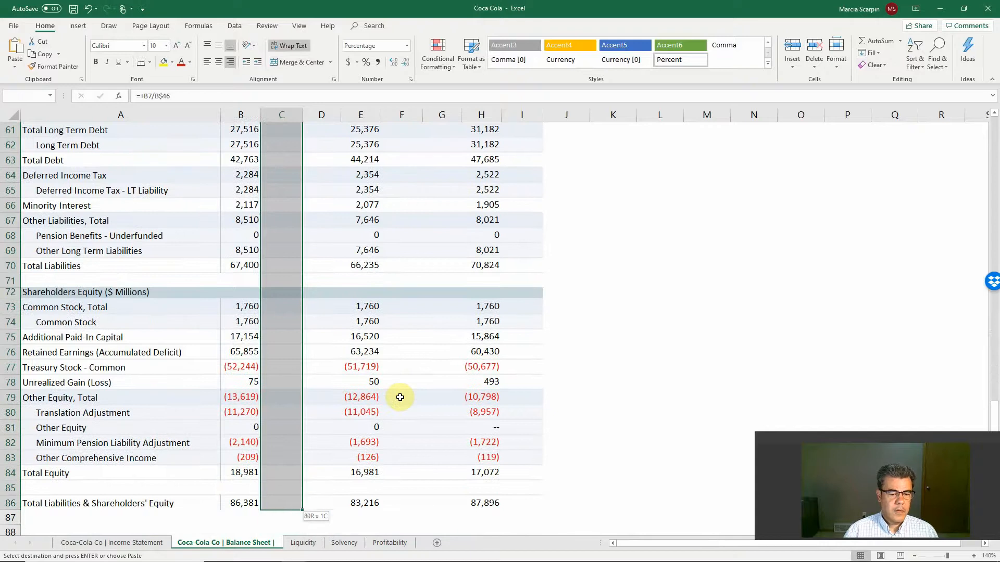
right_click(296, 260)
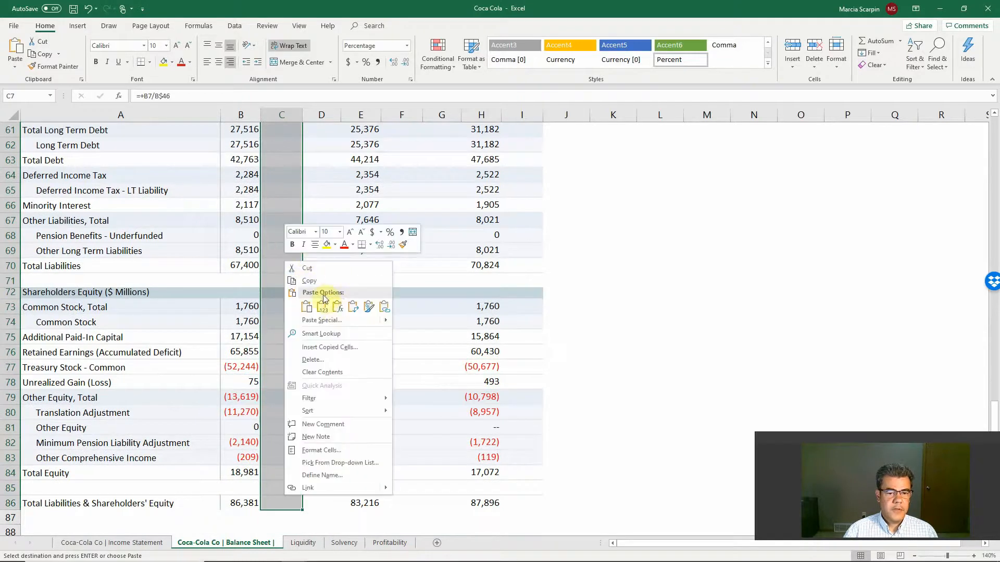
left_click(337, 306)
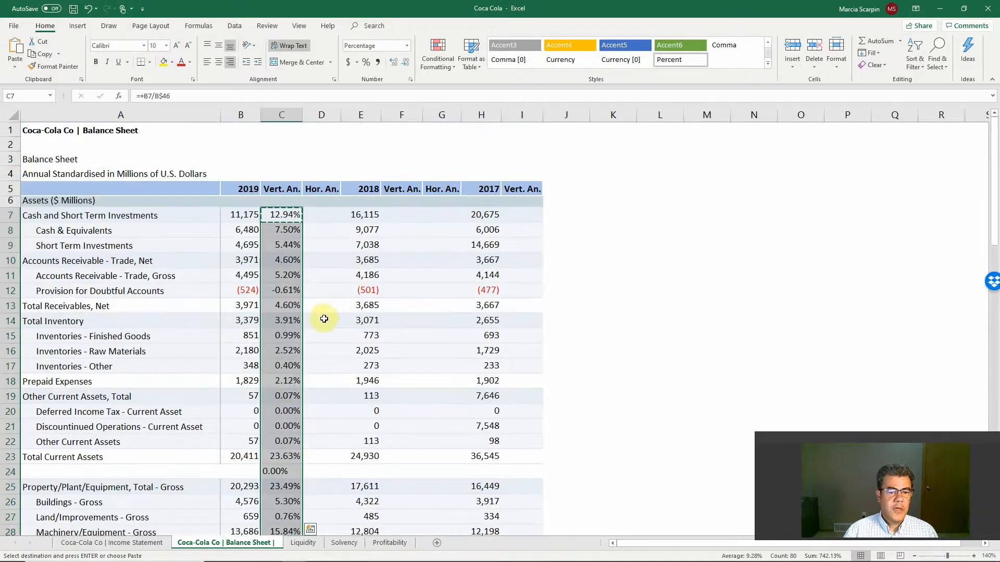
Step: Clear the copied formula from C24 in the blank row below Total Current Assets
left_click(290, 471)
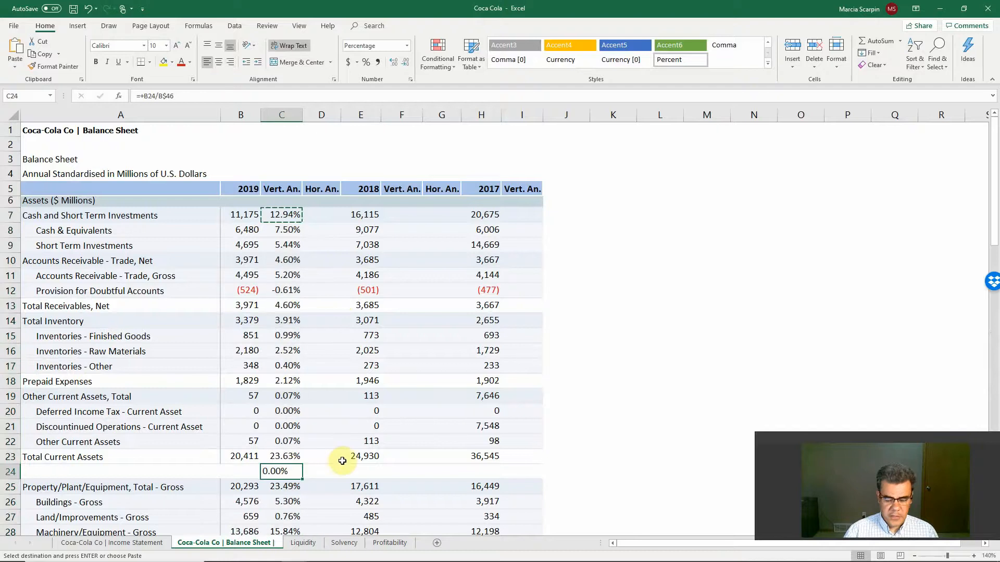
key("Escape")
key("Down")
key("Down")
key("Down")
key("Down")
key("Down")
key("Down")
key("Down")
key("Down")
key("Down")
key("Down")
key("Down")
key("Down")
key("Down")
key("Down")
key("Down")
key("Down")
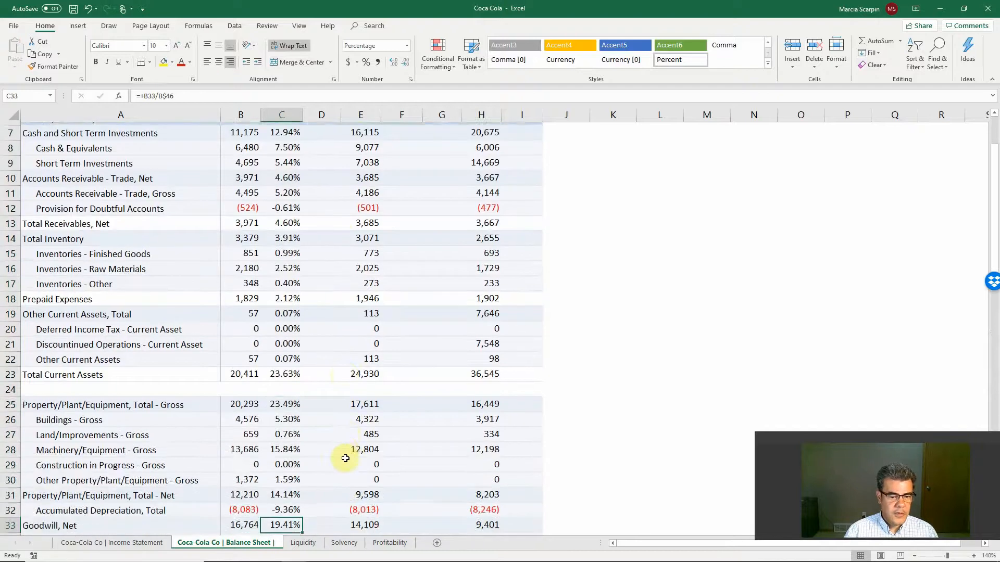
Step: Clear the copied formulas from C47 and C48, the blank row below Total Assets and the Liabilities heading row
key("Down")
key("Down")
key("Down")
key("Down")
key("Down")
key("Down")
key("Down")
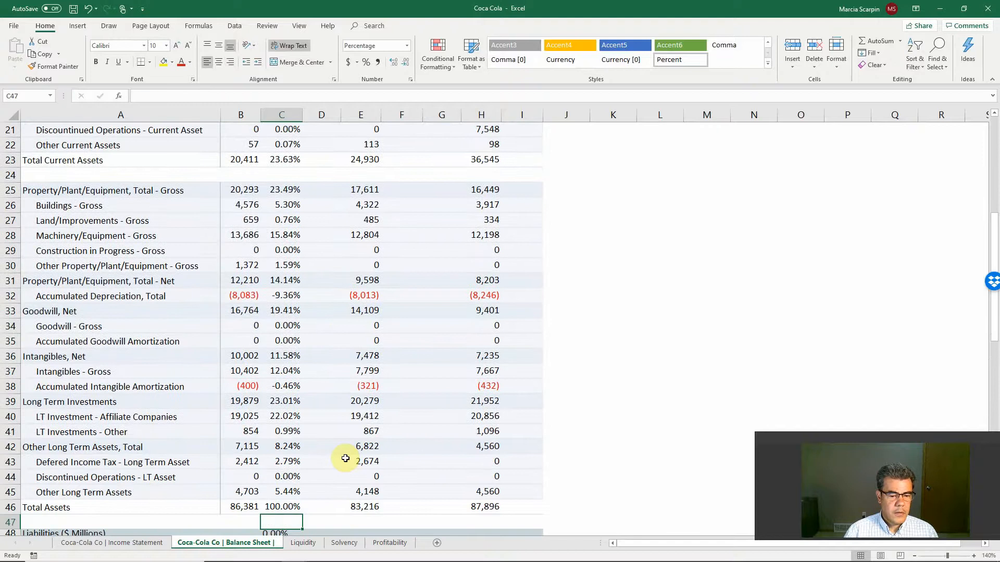
key("Down")
key("Down")
key("Down")
key("Down")
key("Down")
key("Down")
key("Down")
key("Down")
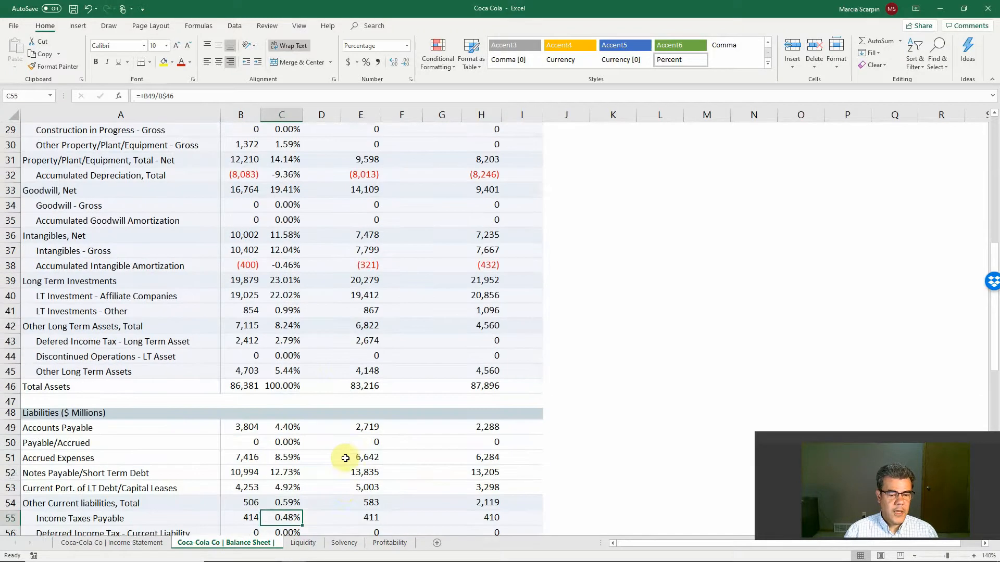
Step: Clear the copied formulas from blank rows C60 and C71 and from C72 in the Shareholders Equity heading row
key("Down")
key("Down")
key("Down")
key("Down")
key("Down")
key("Down")
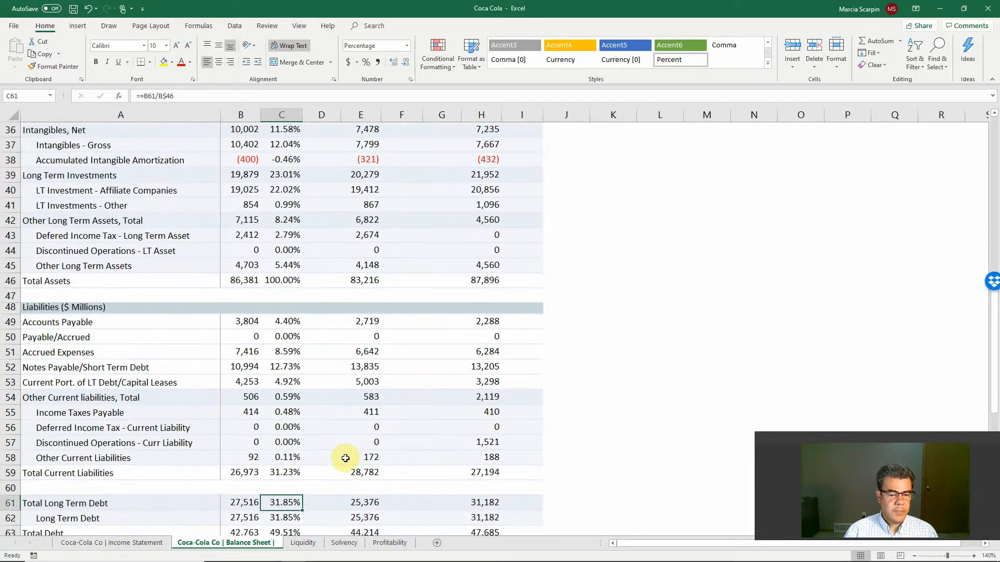
key("Down")
key("Down")
key("Down")
key("Down")
key("Down")
key("Down")
key("Down")
key("Down")
key("Down")
key("Down")
key("Down")
key("Down")
key("Down")
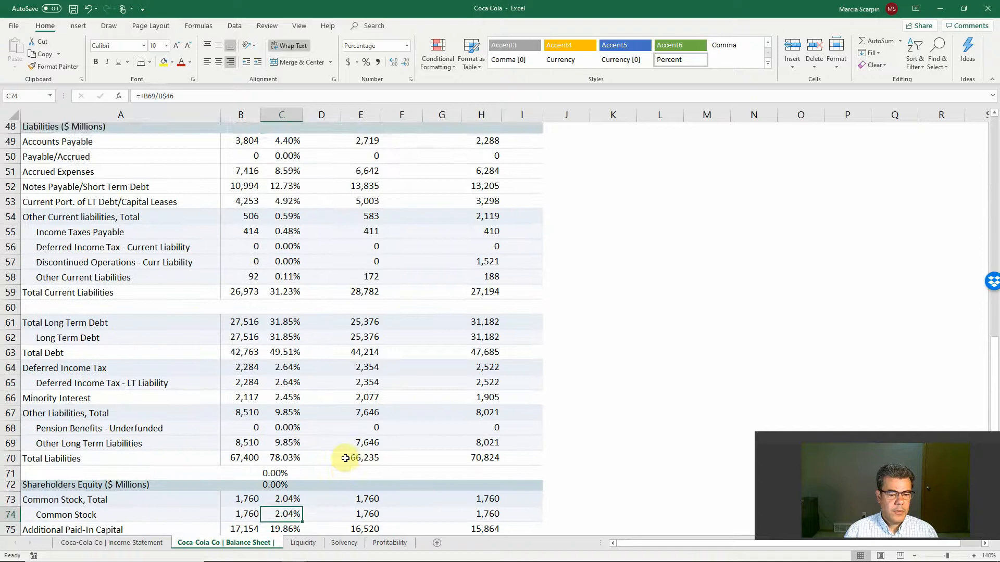
key("Up")
key("Up")
key("Up")
key("Delete")
key("Down")
key("Delete")
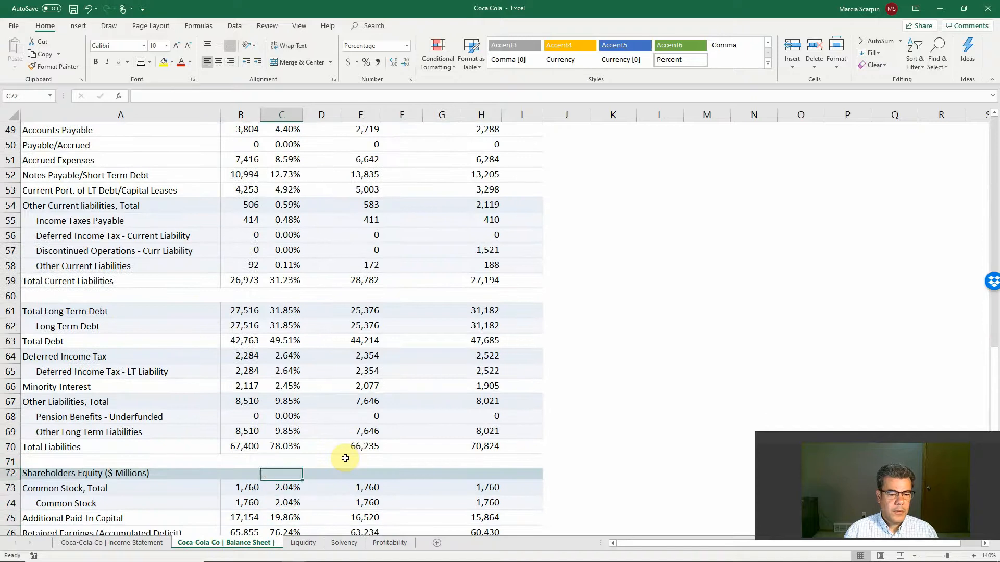
Step: Clear the copied formula from C85, the blank row between Total Equity and Total Liabilities & Shareholders' Equity
key("Down")
key("Down")
key("Down")
key("Down")
key("Down")
key("Down")
key("Down")
key("Down")
key("Down")
key("Down")
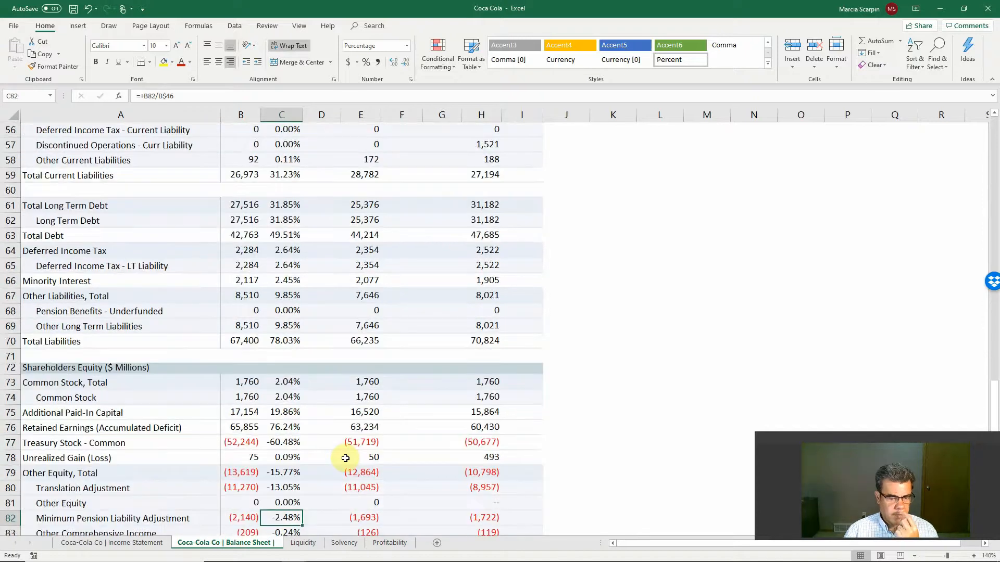
key("Down")
key("Down")
key("Down")
key("Delete")
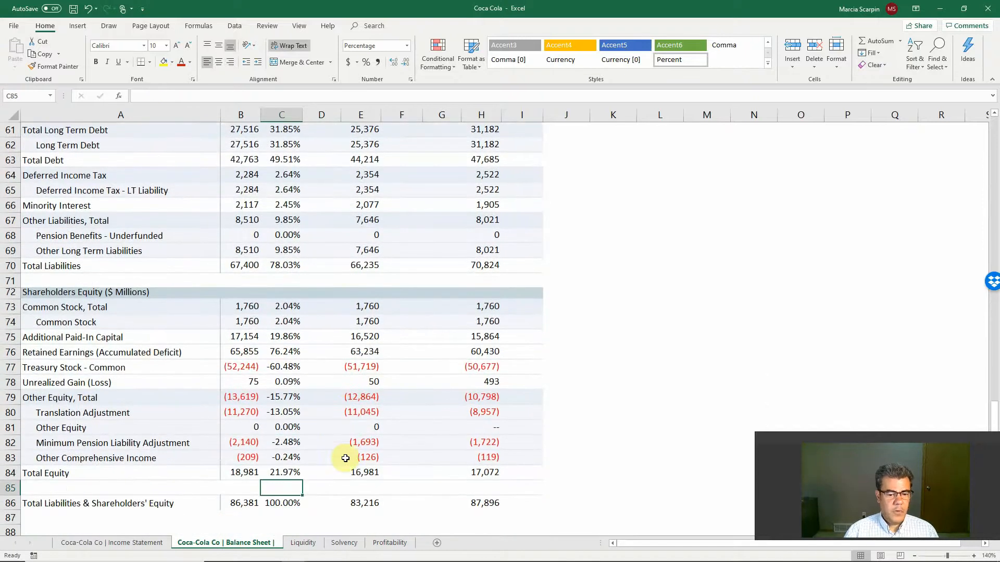
Step: Copy the whole 2019 vertical analysis column C into the 2018 and 2017 vertical analysis columns F and I
scroll(359, 304, "up", 20)
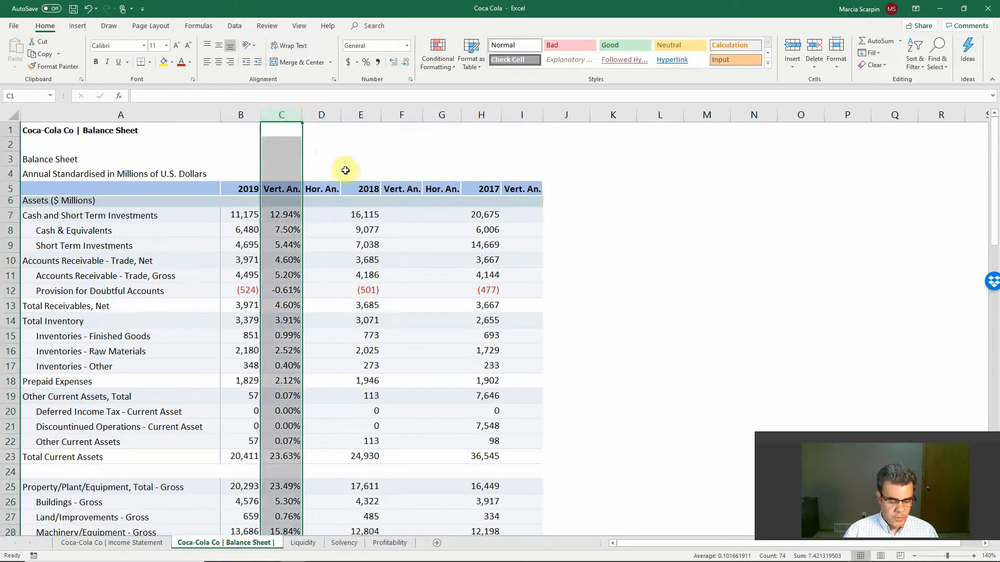
key("ctrl+c")
left_click(403, 132)
key("ctrl+space")
key("ctrl+v")
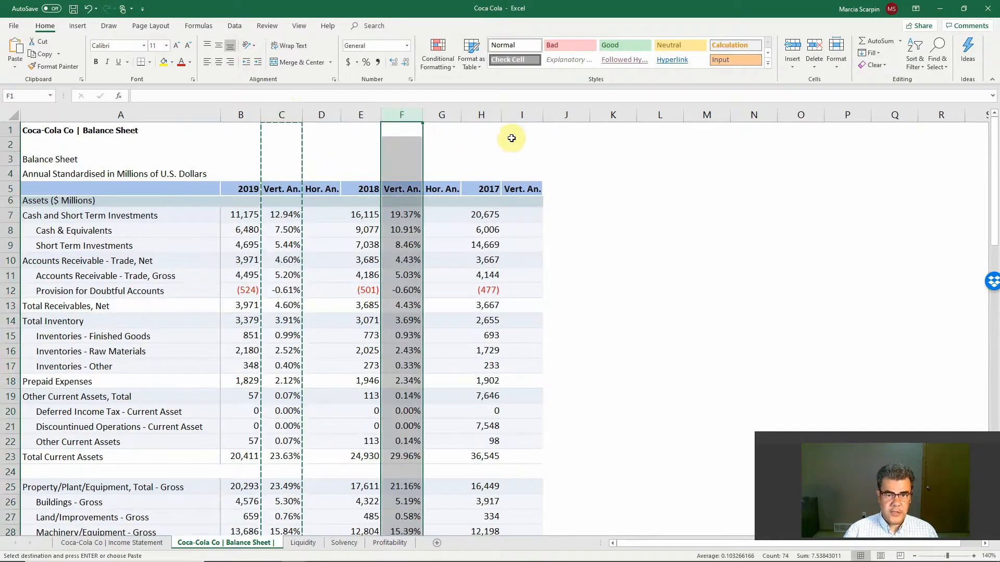
left_click(526, 131)
key("ctrl+space")
key("Return")
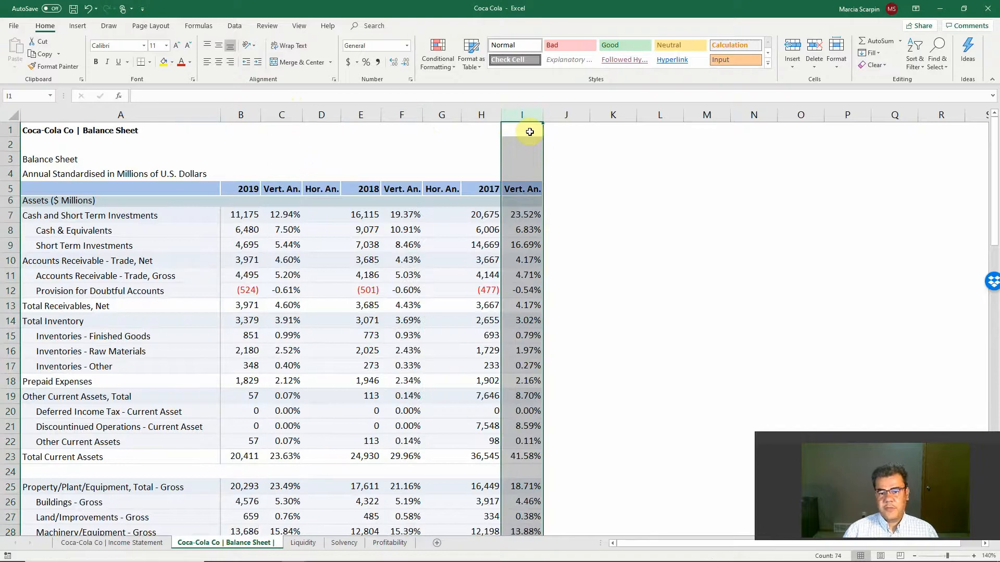
Step: Highlight the Cash and Short Term Investments percentages for 2019, 2018 and 2017 (C7, F7, I7) in yellow
left_click(282, 214)
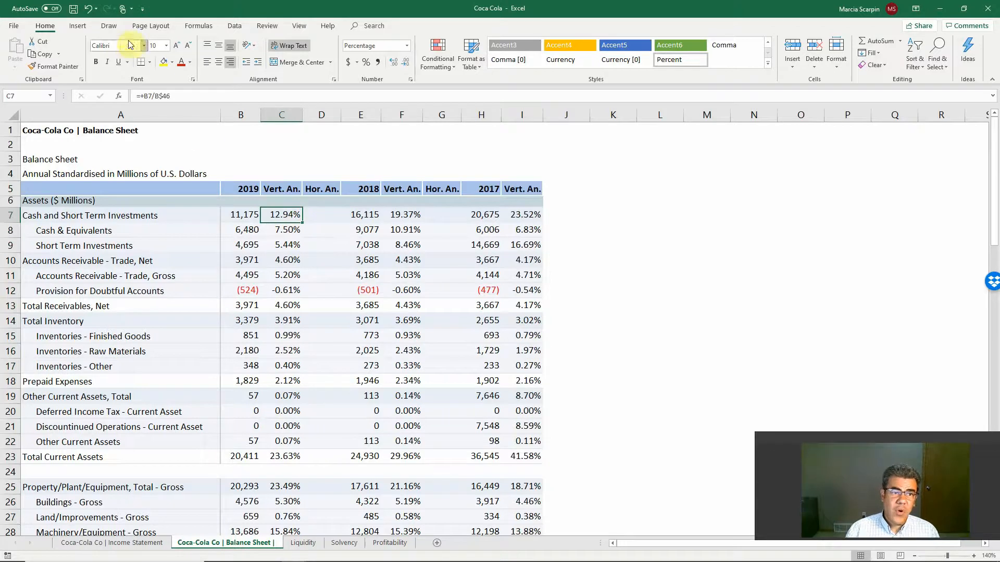
left_click(163, 63)
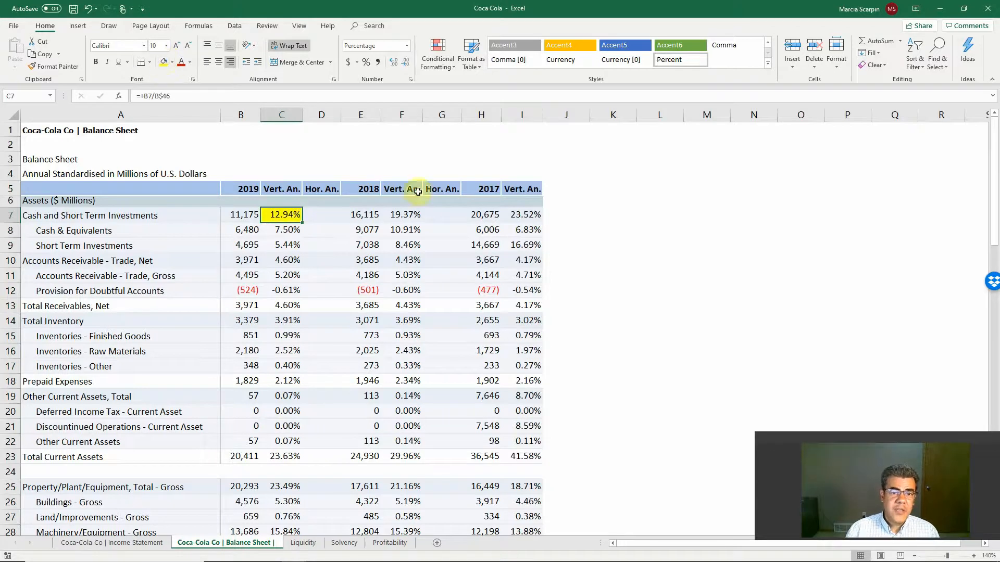
left_click(409, 215)
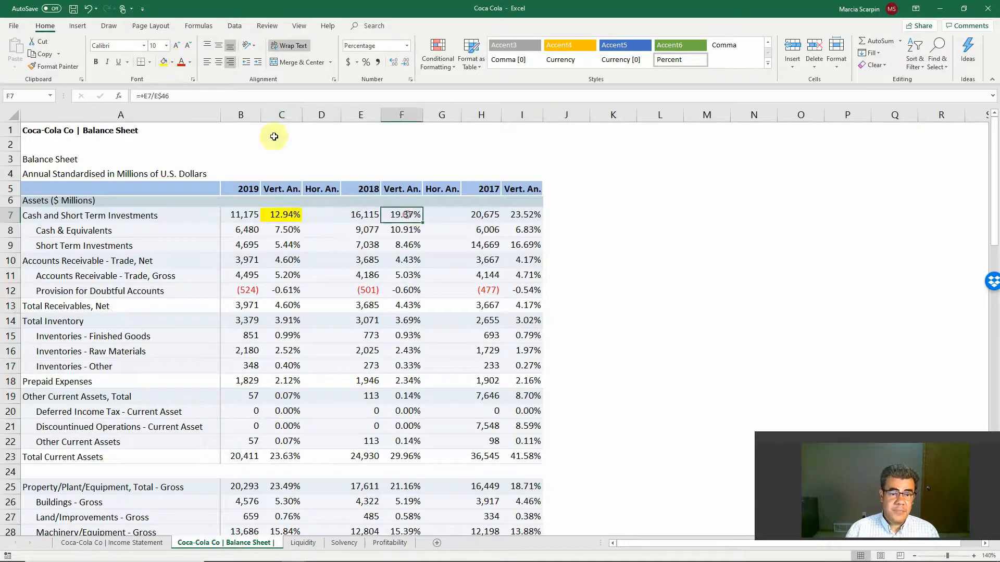
left_click(163, 63)
left_click(520, 214)
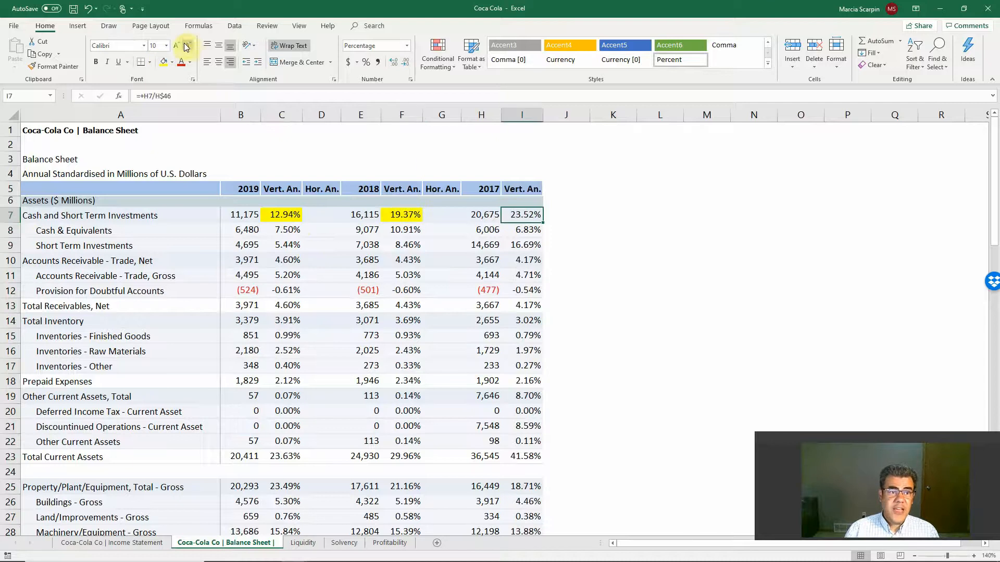
left_click(164, 62)
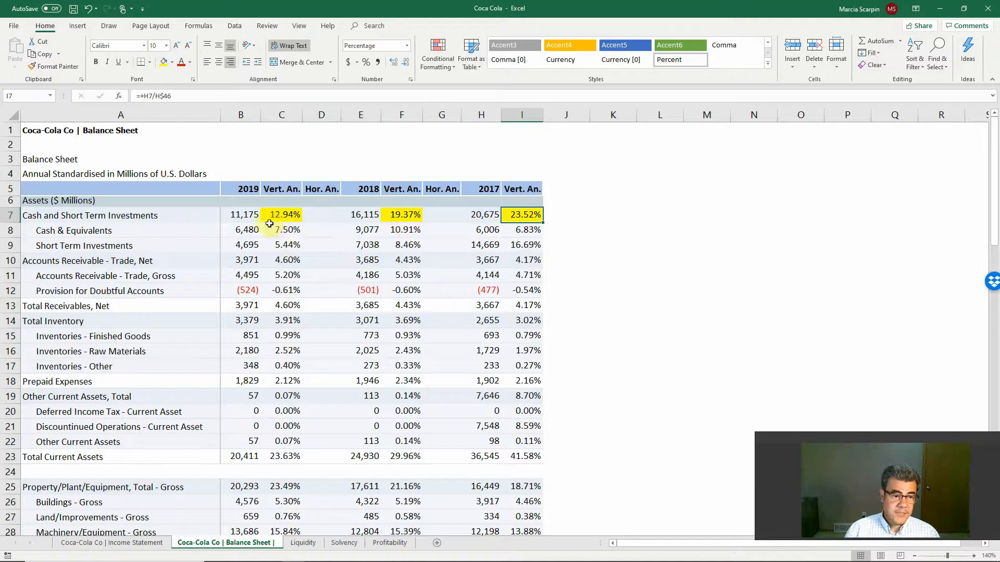
Step: Compare the net trade Accounts Receivable percentages of total assets across 2019, 2018 and 2017 in row 10
left_click(280, 259)
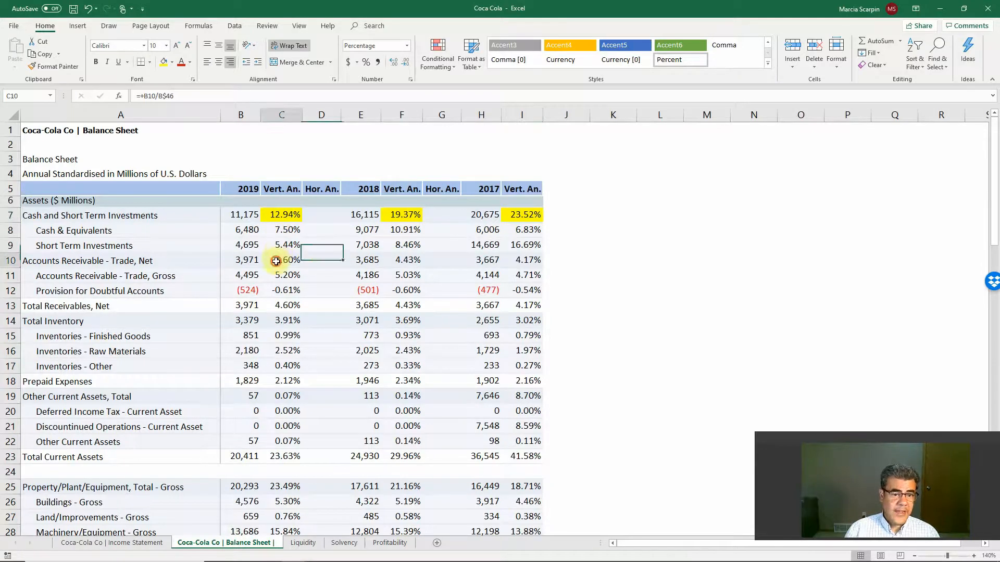
left_click(412, 261)
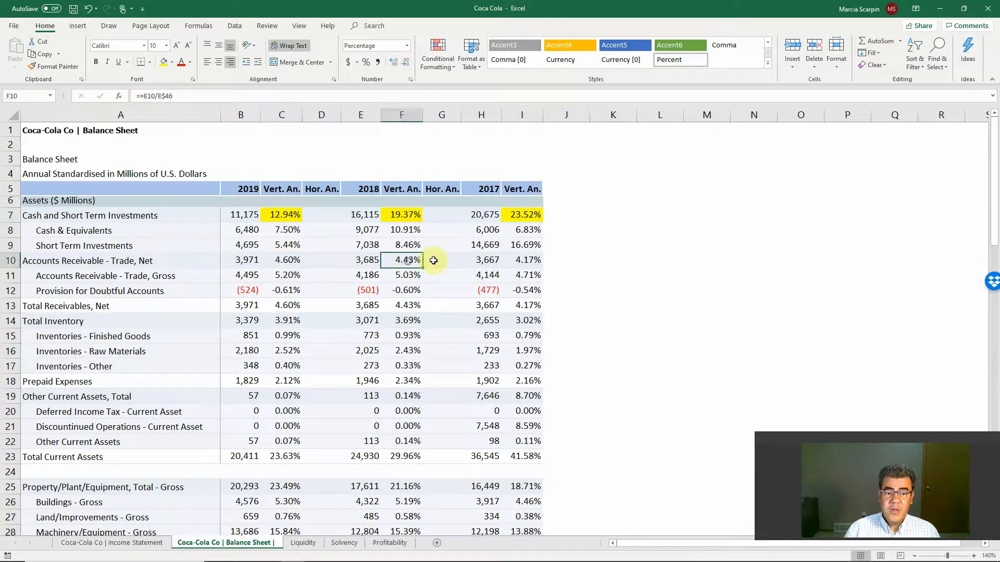
left_click(518, 261)
left_click(410, 260)
left_click(284, 259)
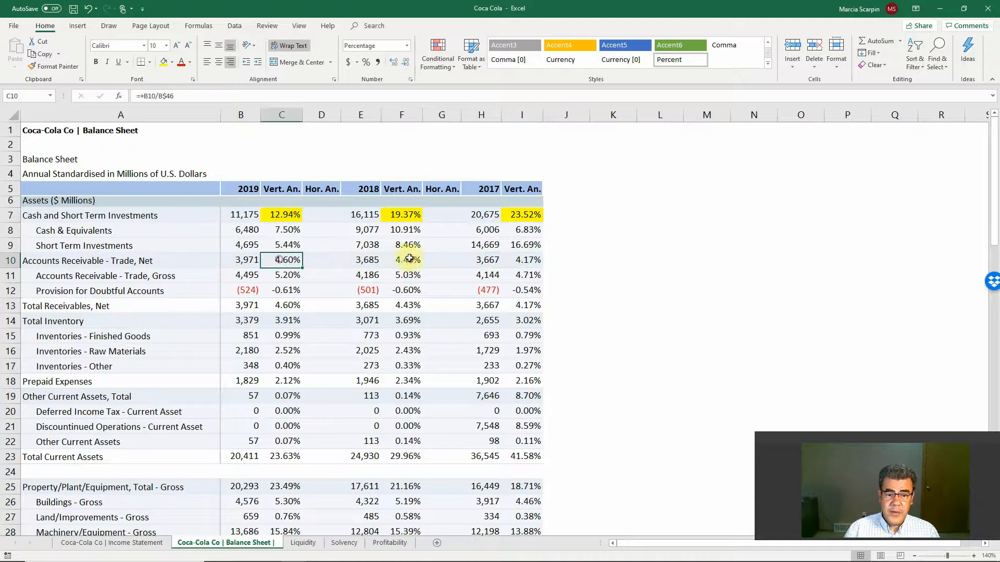
left_click(412, 260)
left_click(519, 260)
left_click(403, 260)
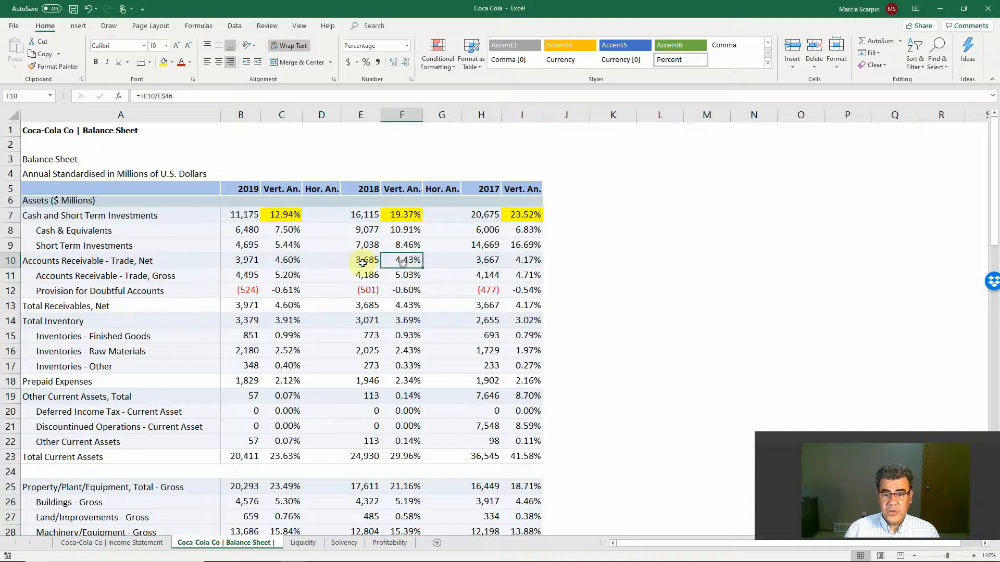
left_click(289, 259)
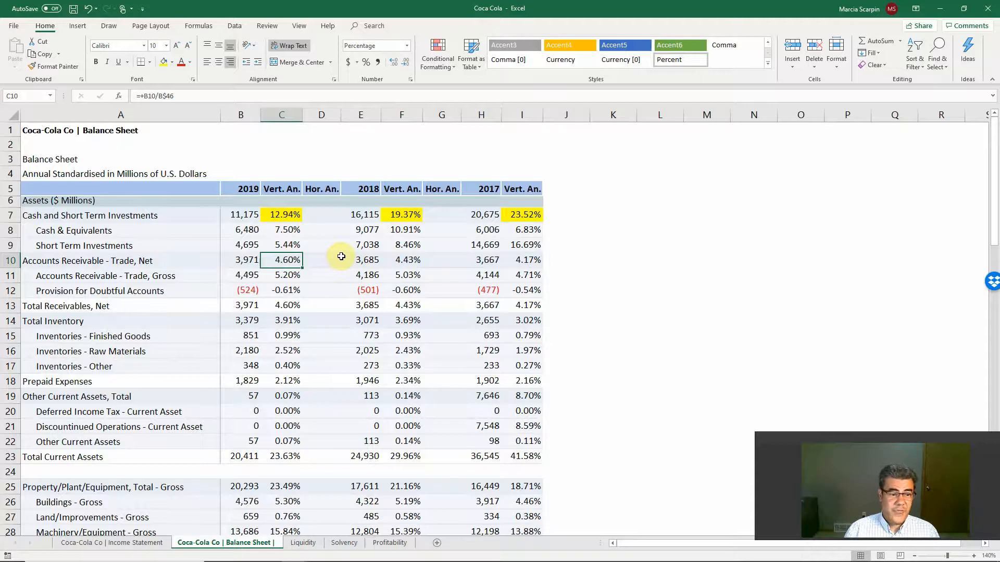
Step: Review the Total Inventory percentages across the three years, along with the Raw Materials and Finished Goods rows
left_click(287, 333)
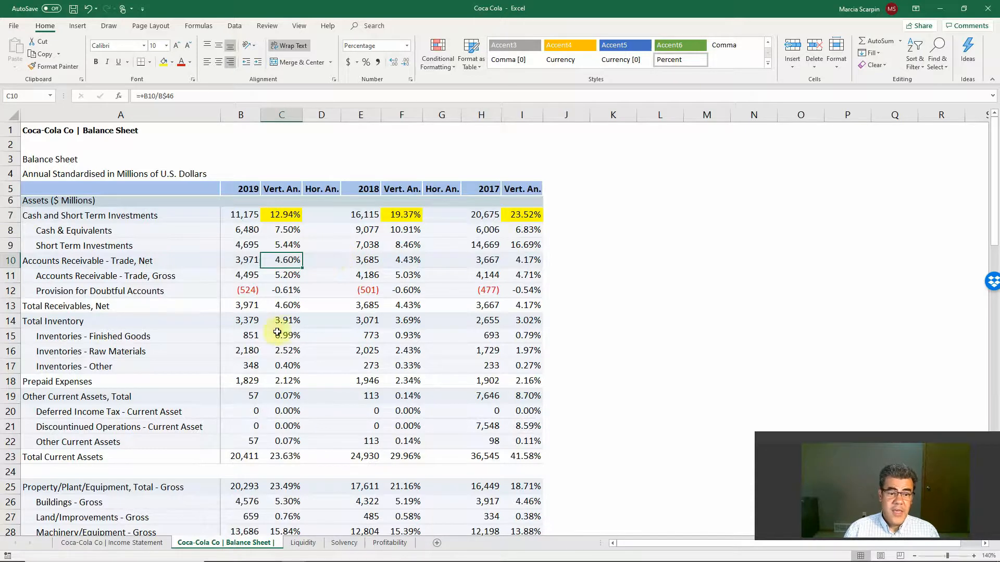
left_click(288, 321)
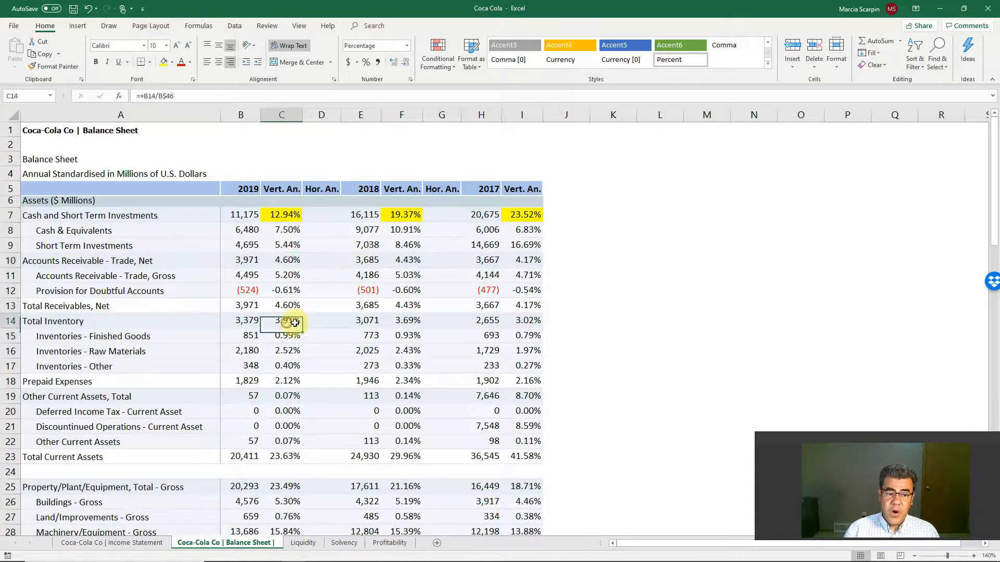
left_click(408, 321)
left_click(536, 319)
left_click(409, 321)
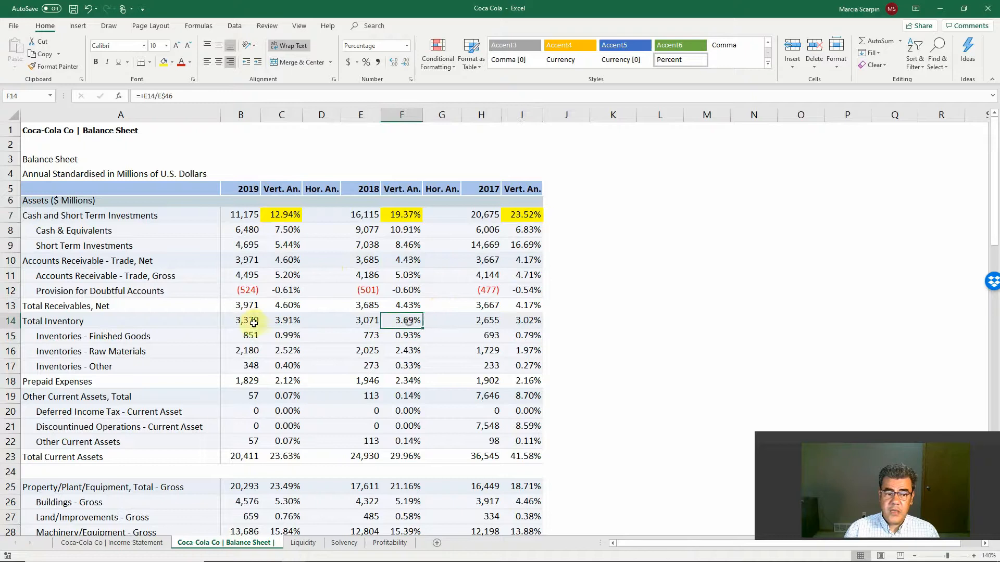
left_click(286, 321)
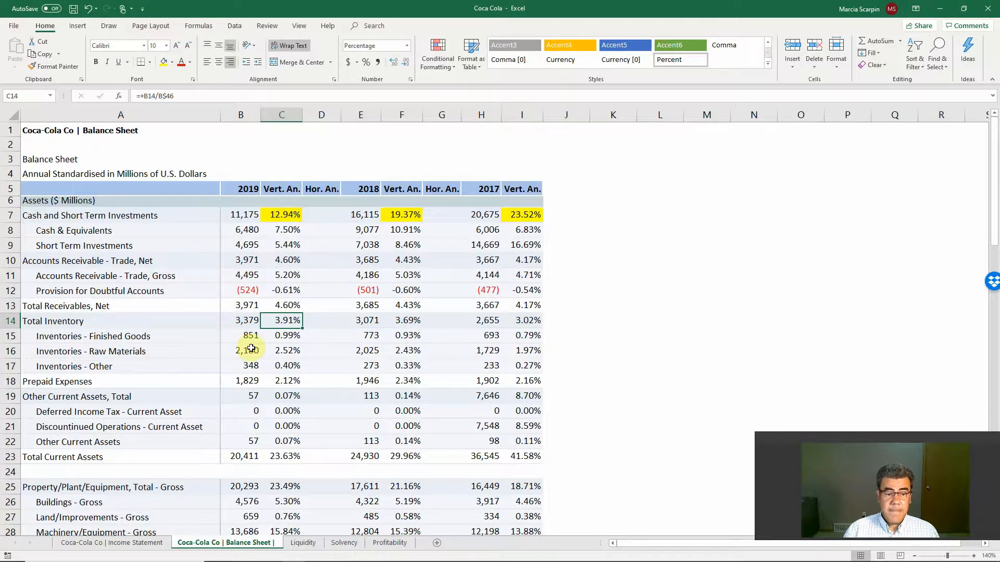
left_click_drag(250, 349, 521, 352)
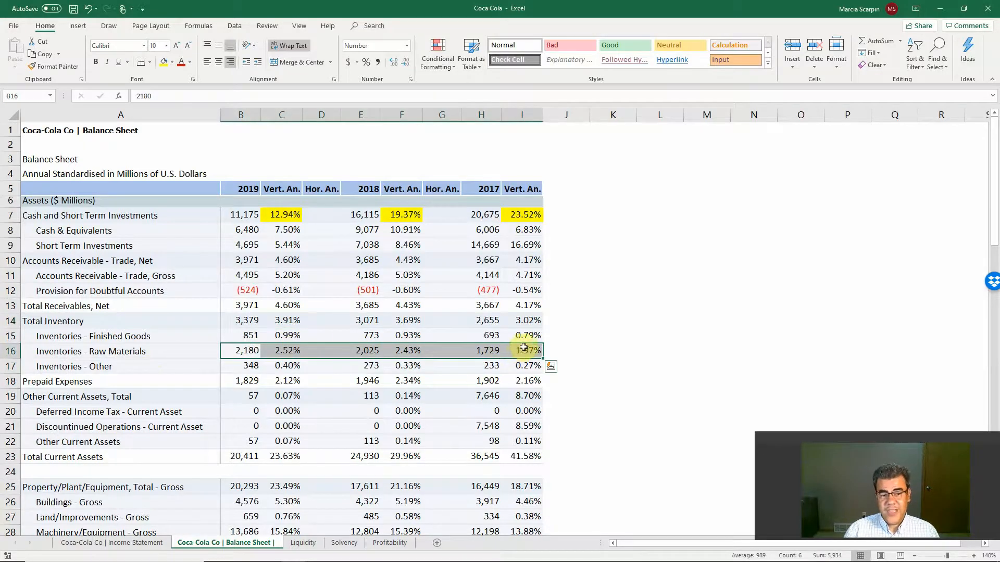
left_click_drag(237, 336, 527, 344)
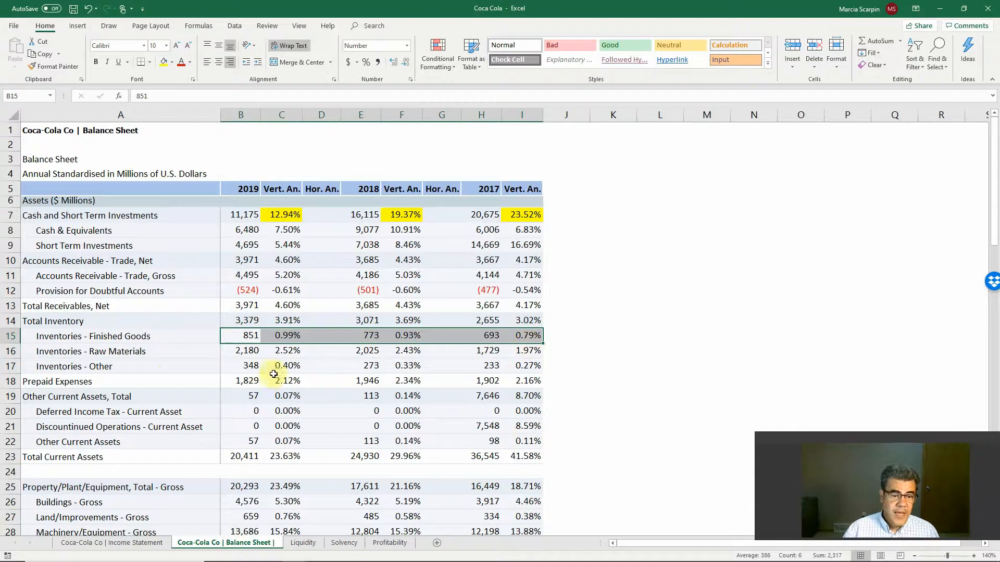
Step: Highlight the Total Current Assets percentages for 2019, 2018 and 2017 (C23, F23, I23) in yellow
left_click(281, 459)
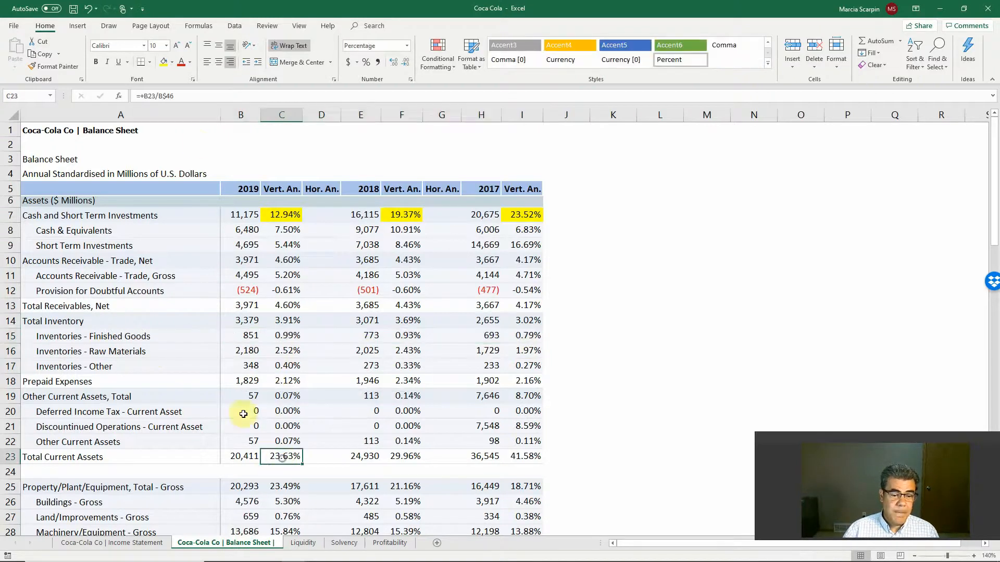
left_click(163, 63)
left_click(405, 456)
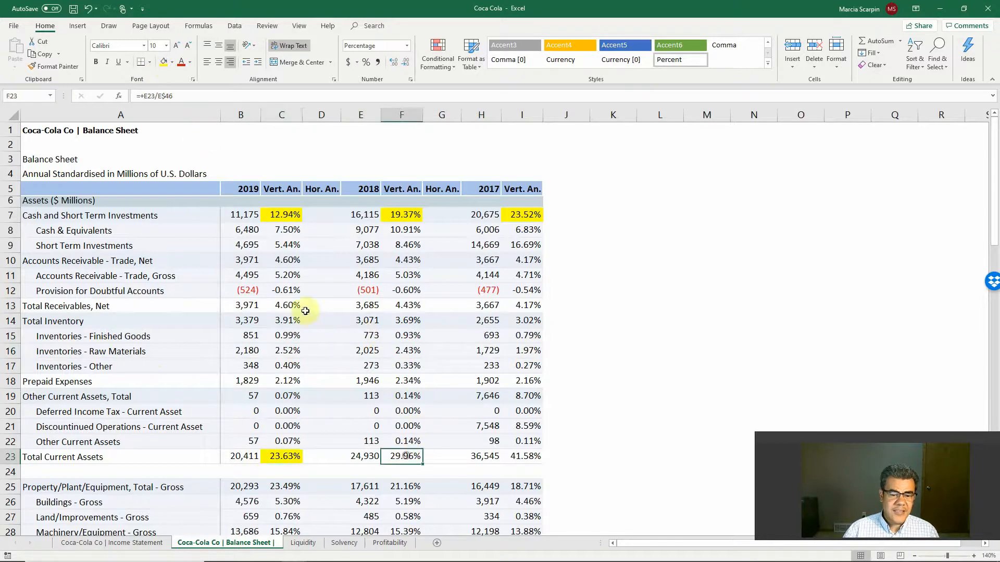
left_click(165, 62)
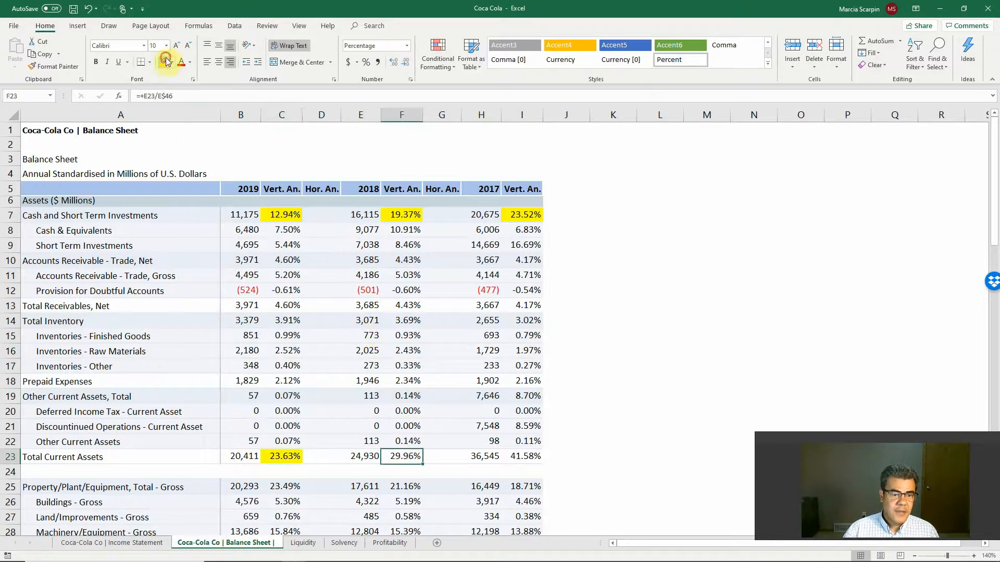
left_click(527, 457)
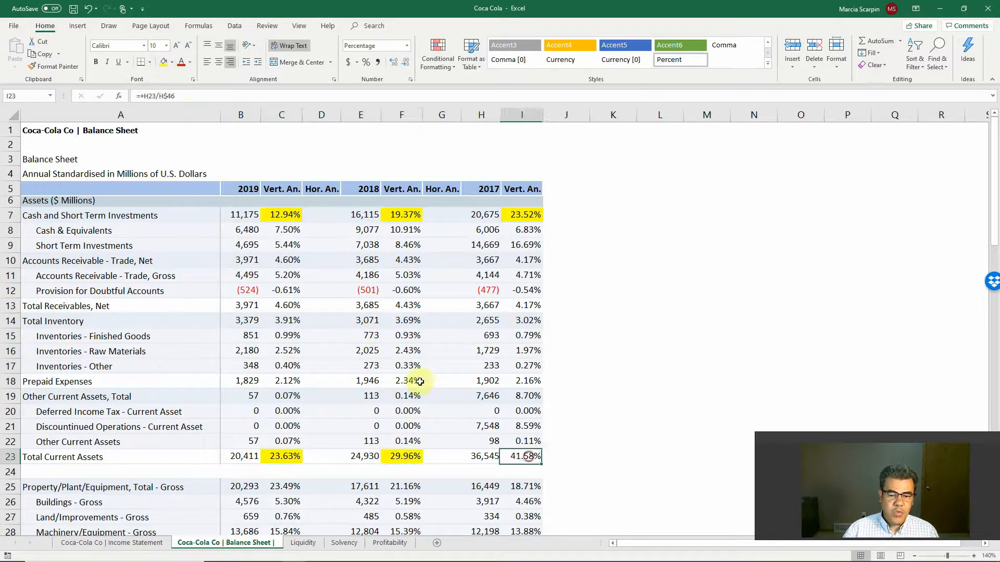
left_click(163, 63)
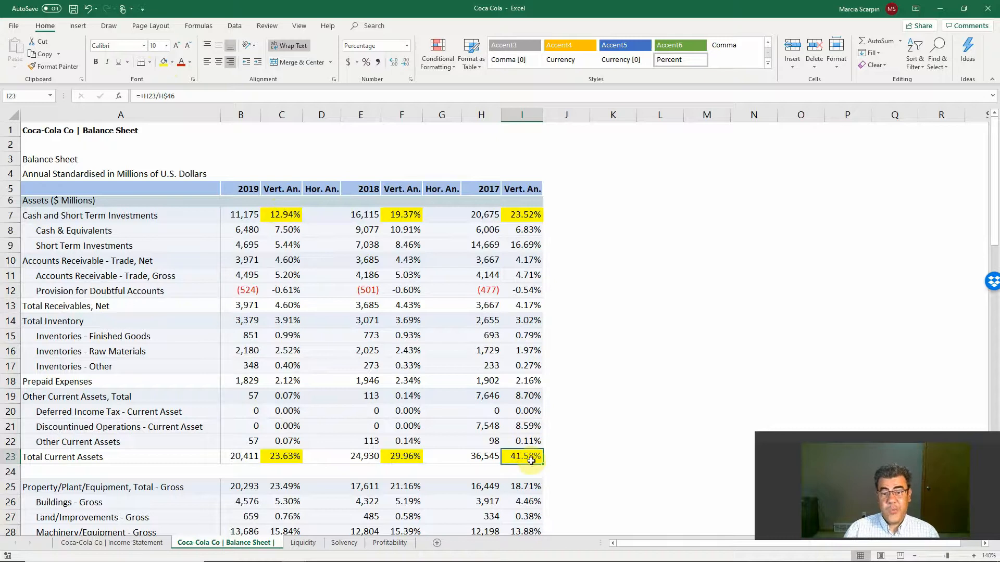
Step: Highlight the gross total Property/Plant/Equipment percentages for 2019, 2018 and 2017 (C25, F25, I25) in yellow
scroll(476, 422, "down", 3)
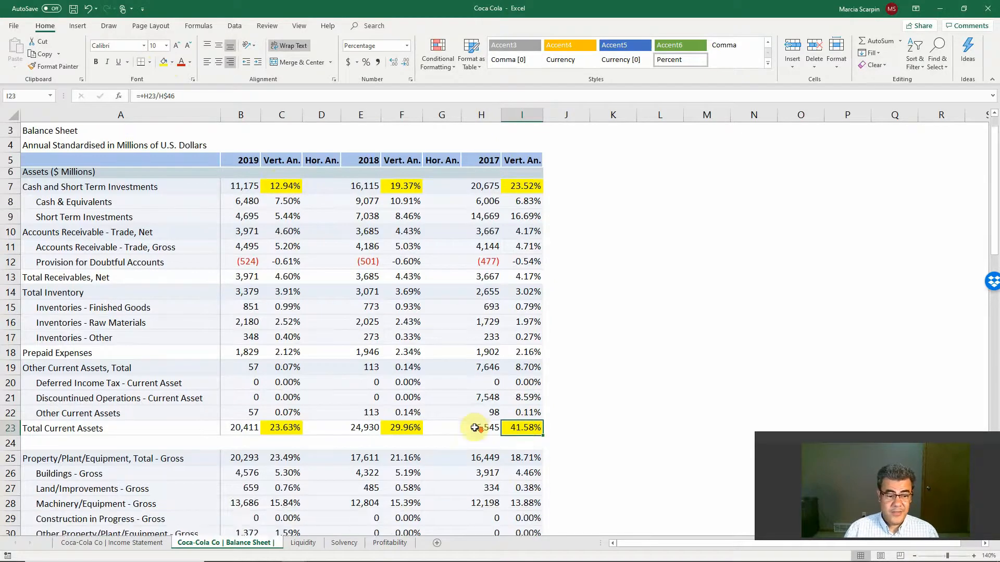
scroll(472, 419, "up", 1)
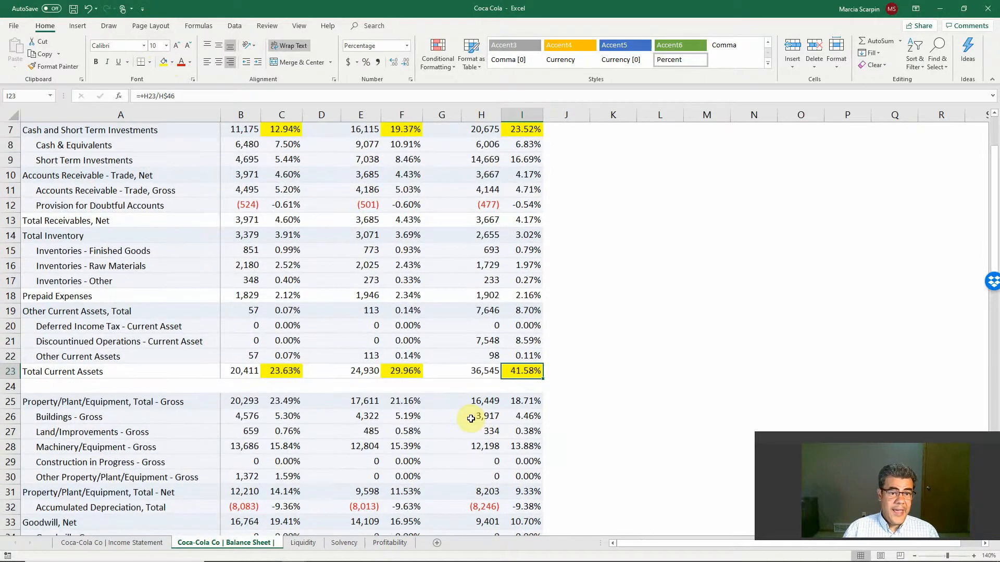
left_click(280, 402)
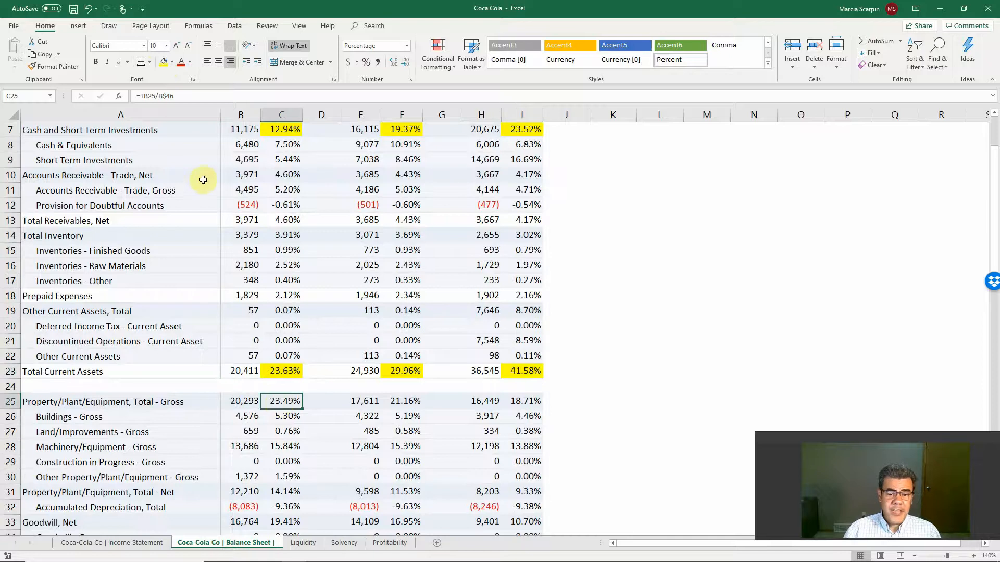
left_click(164, 63)
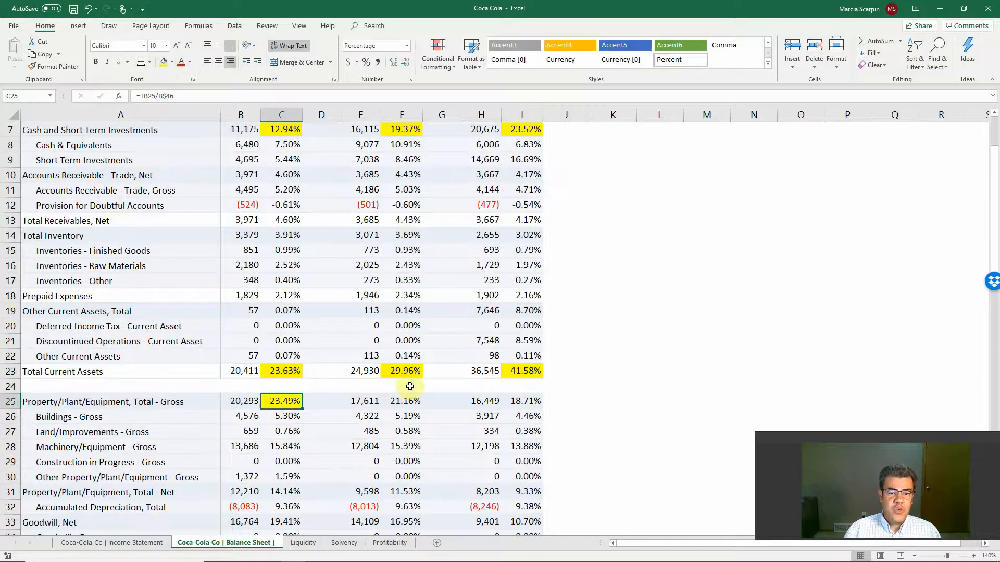
left_click(404, 404)
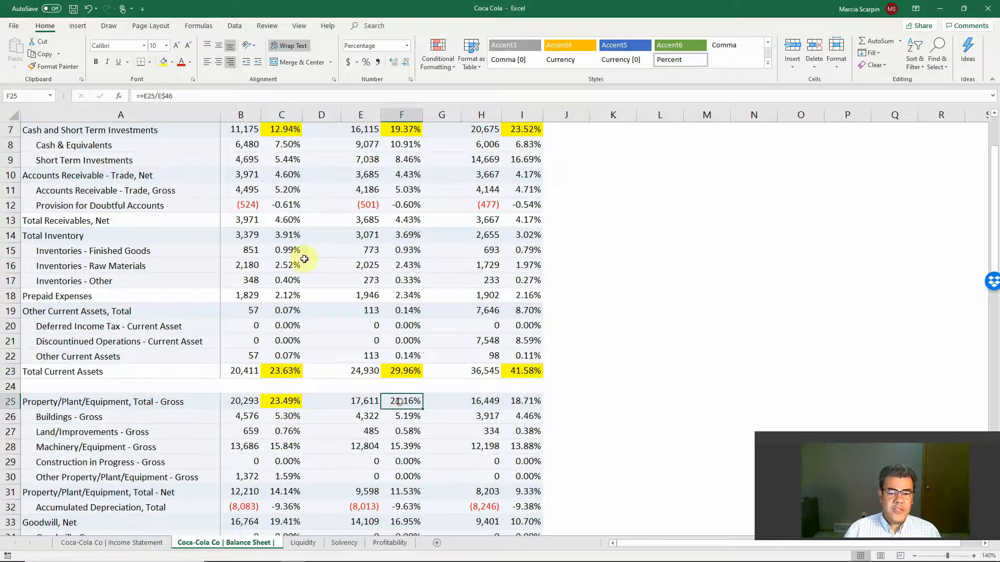
left_click(164, 64)
left_click(535, 402)
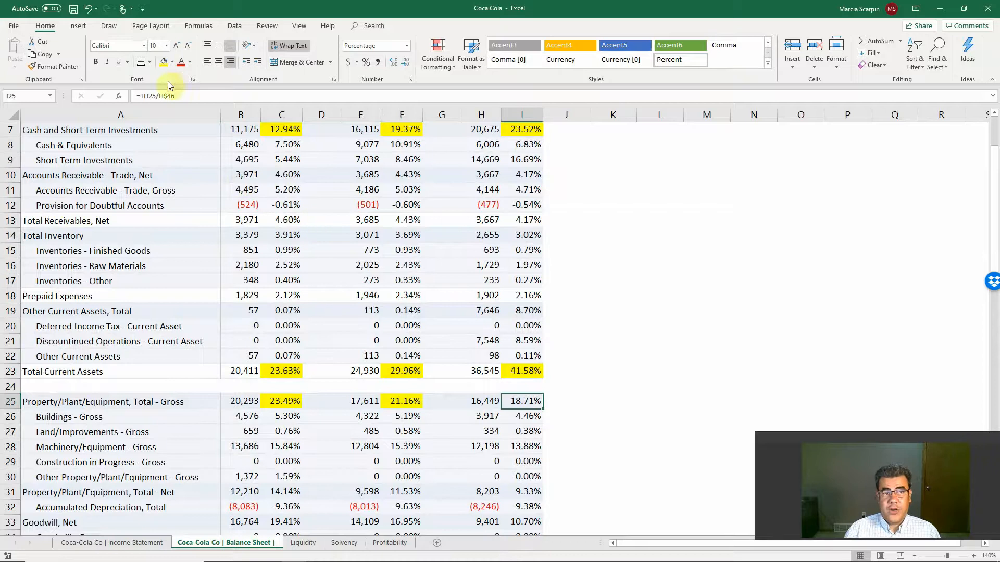
left_click(164, 64)
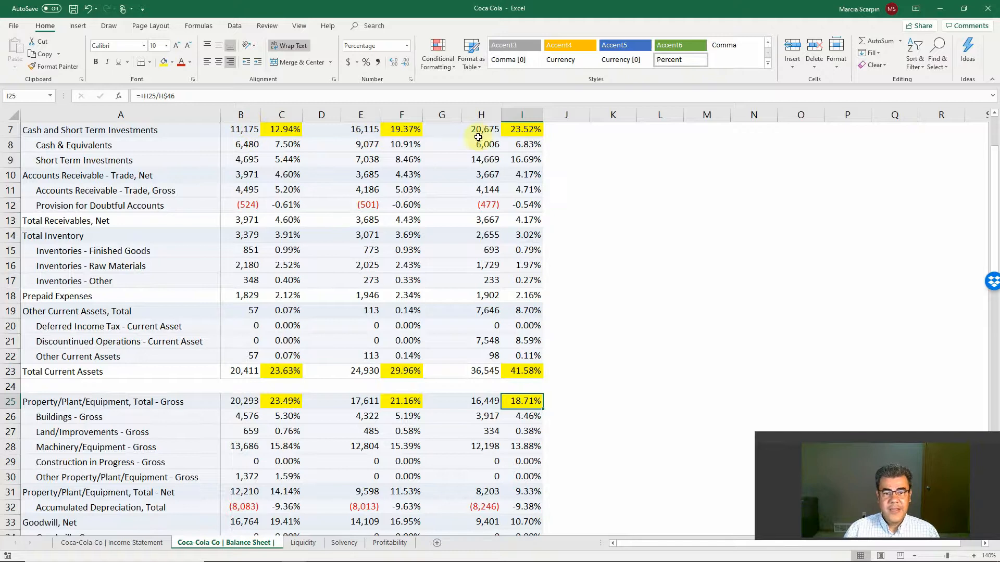
scroll(492, 128, "up", 2)
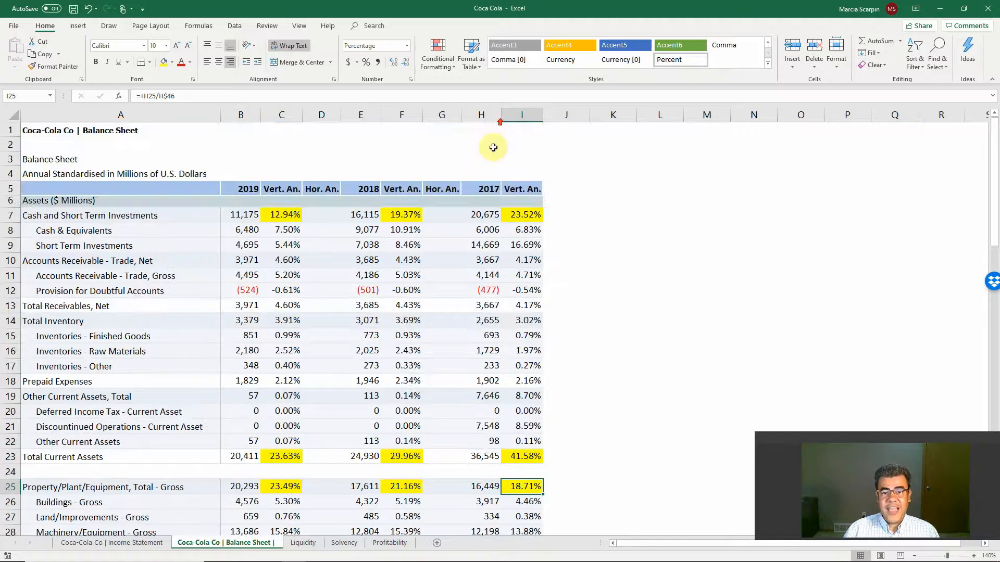
left_click(476, 492)
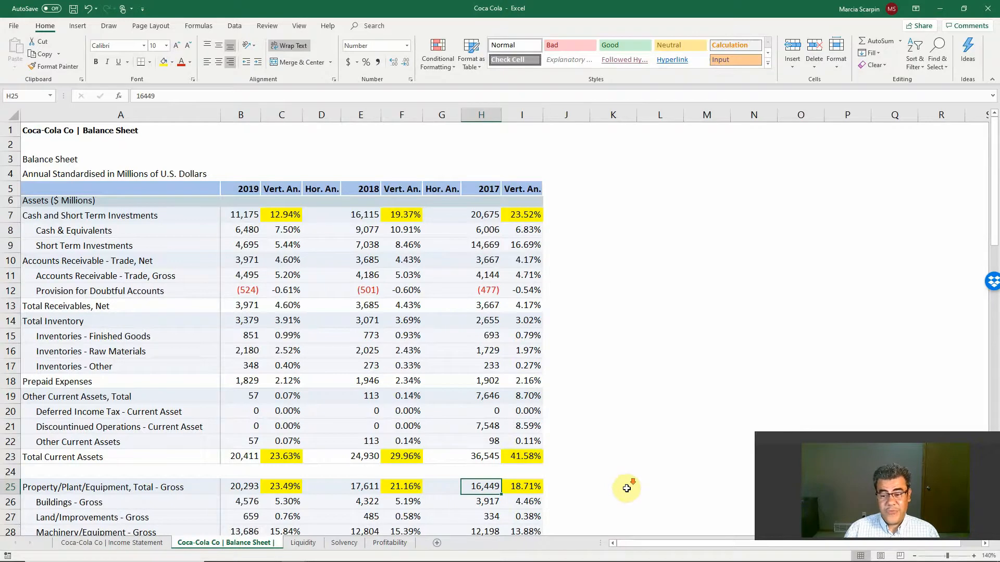
Step: Compare the gross Buildings and Machinery/Equipment rows, and highlight the Machinery/Equipment percentages for 2019, 2018 and 2017 (C28, F28, I28) in yellow
scroll(627, 482, "down", 4)
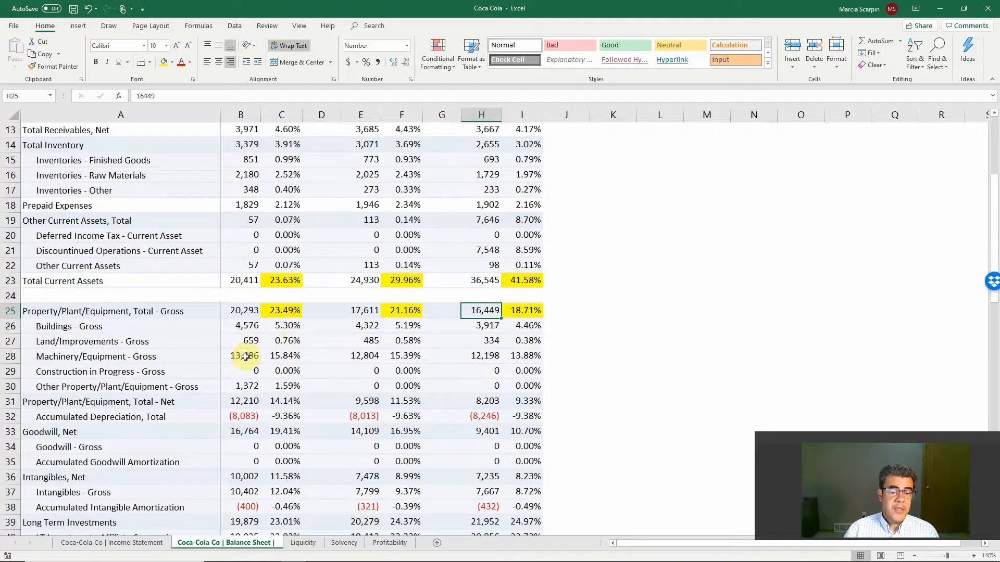
left_click_drag(244, 326, 498, 326)
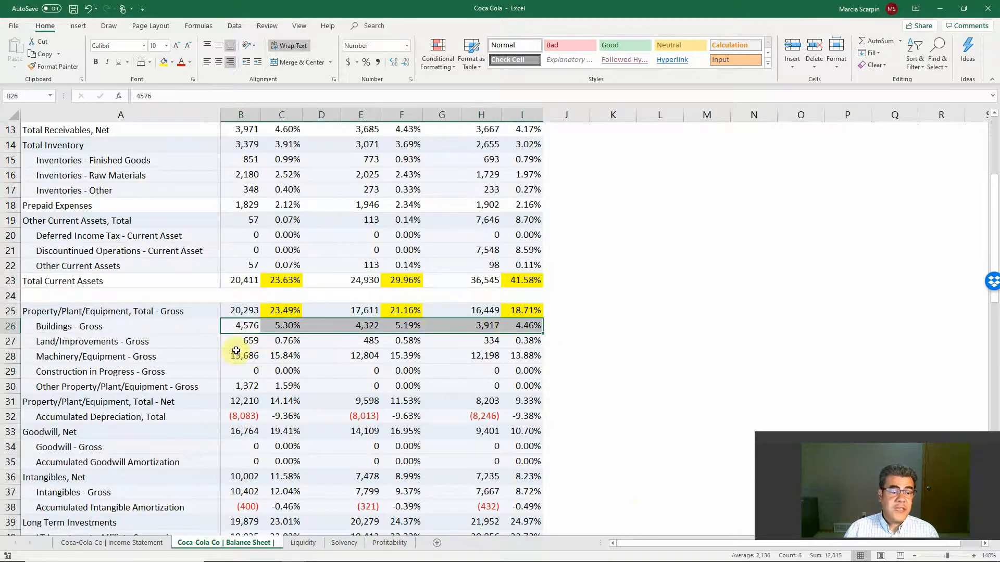
left_click_drag(247, 355, 516, 356)
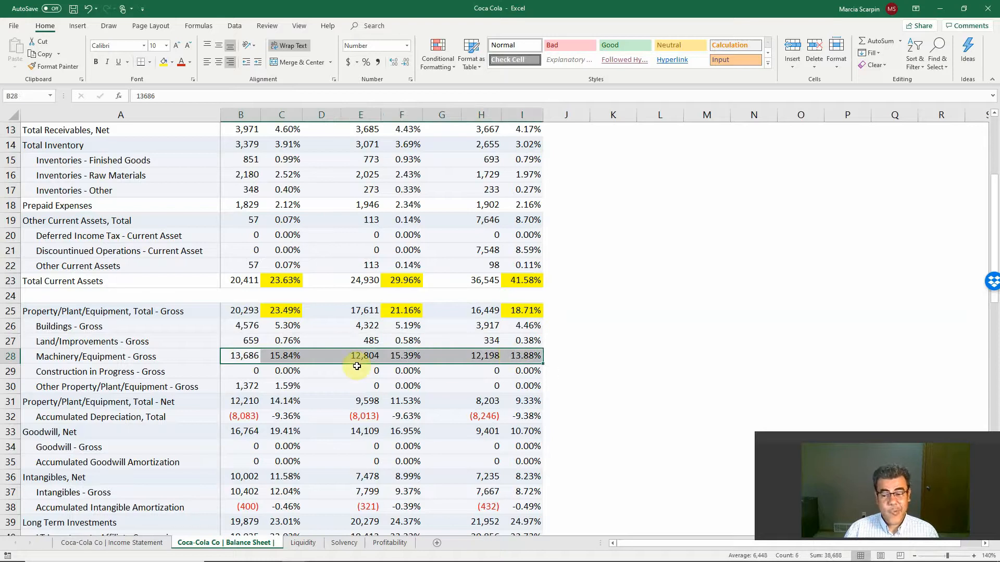
left_click(284, 356)
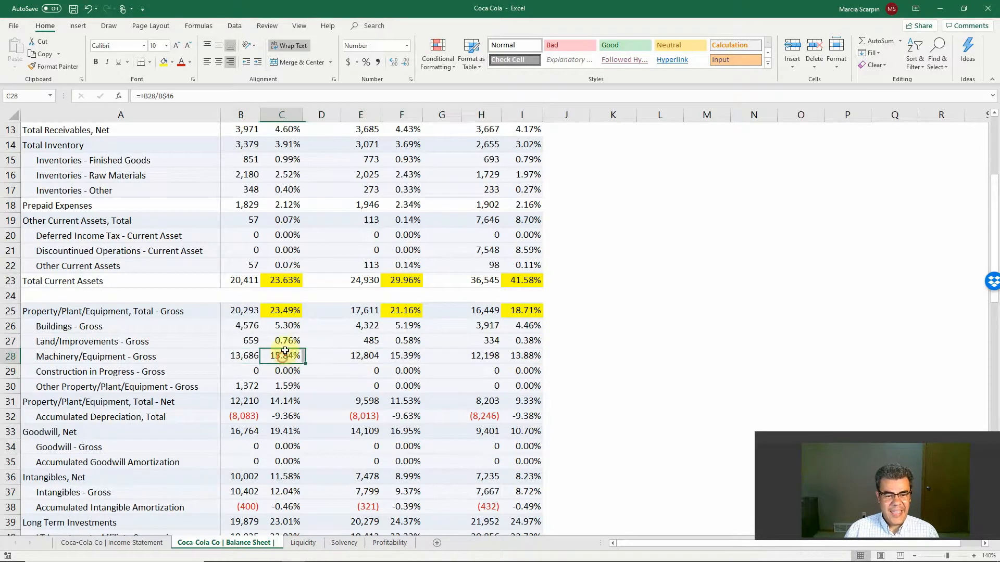
left_click(162, 65)
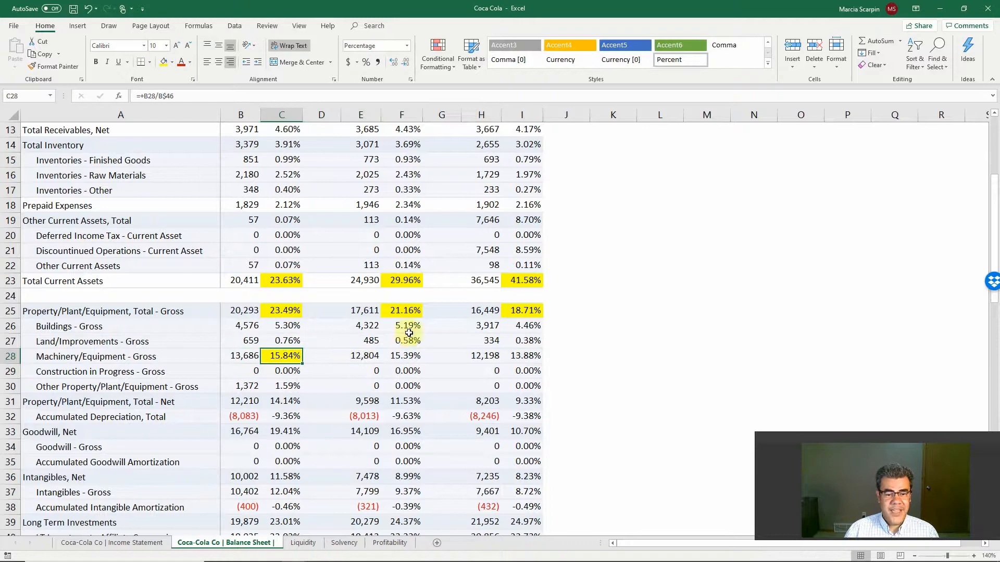
left_click(406, 356)
left_click(164, 62)
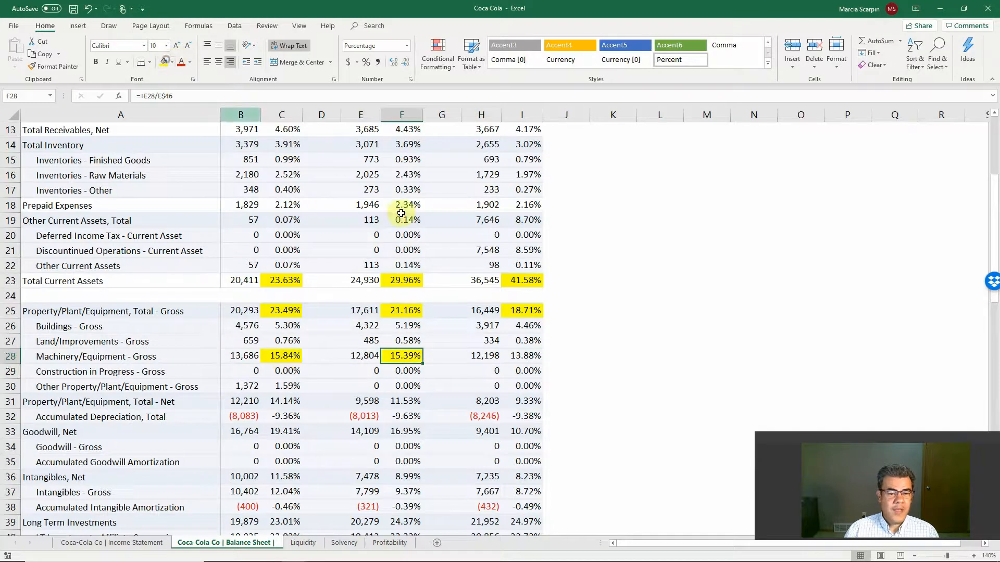
left_click(529, 355)
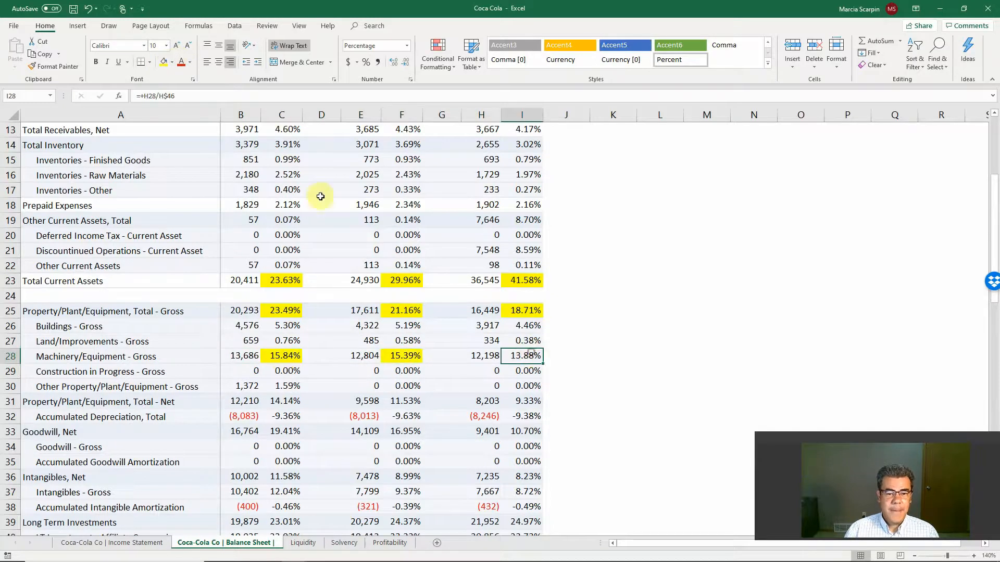
left_click(164, 62)
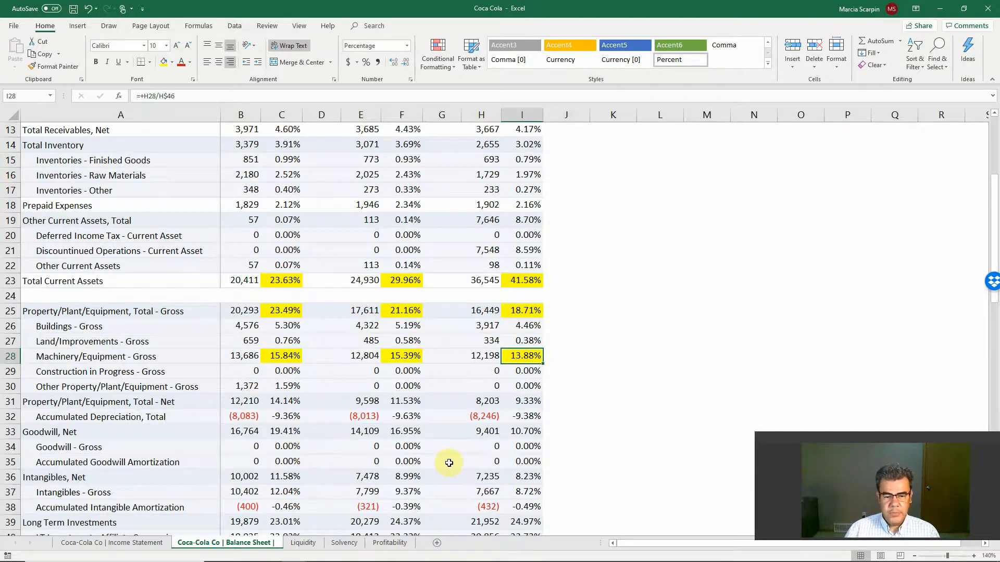
Step: Highlight the net Intangibles percentages for 2019, 2018 and 2017 (C36, F36, I36) in yellow
scroll(452, 462, "down", 2)
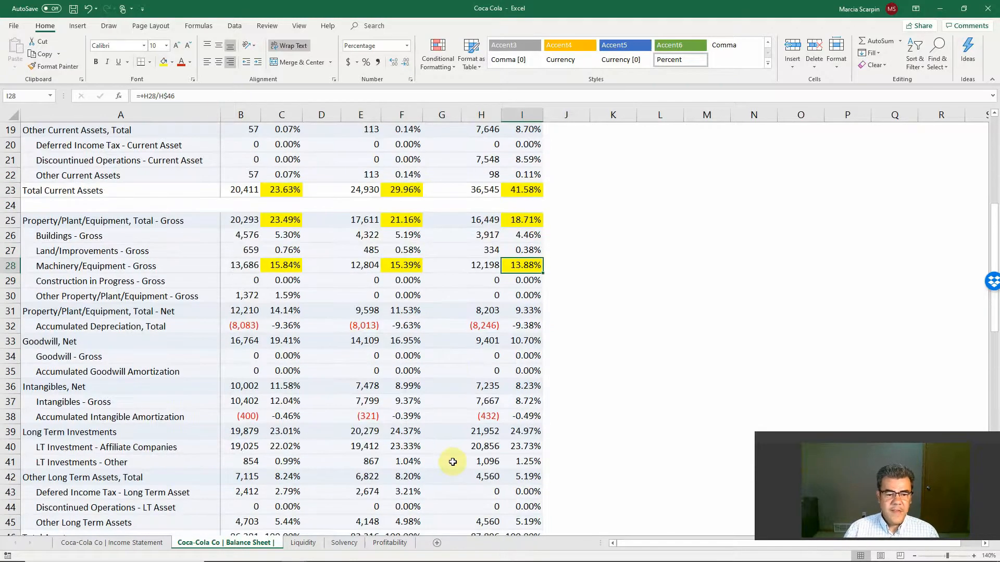
left_click(274, 402)
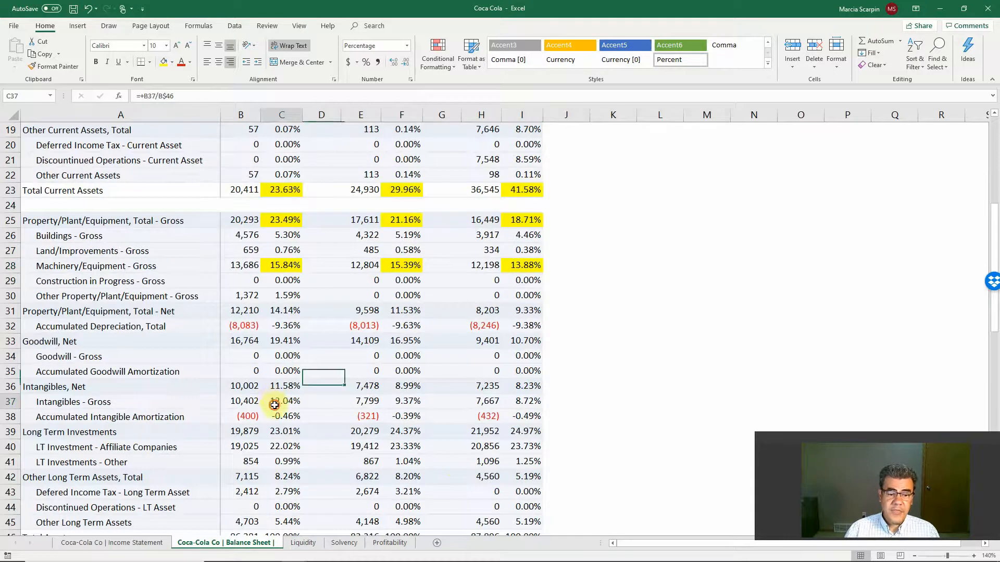
left_click(400, 404)
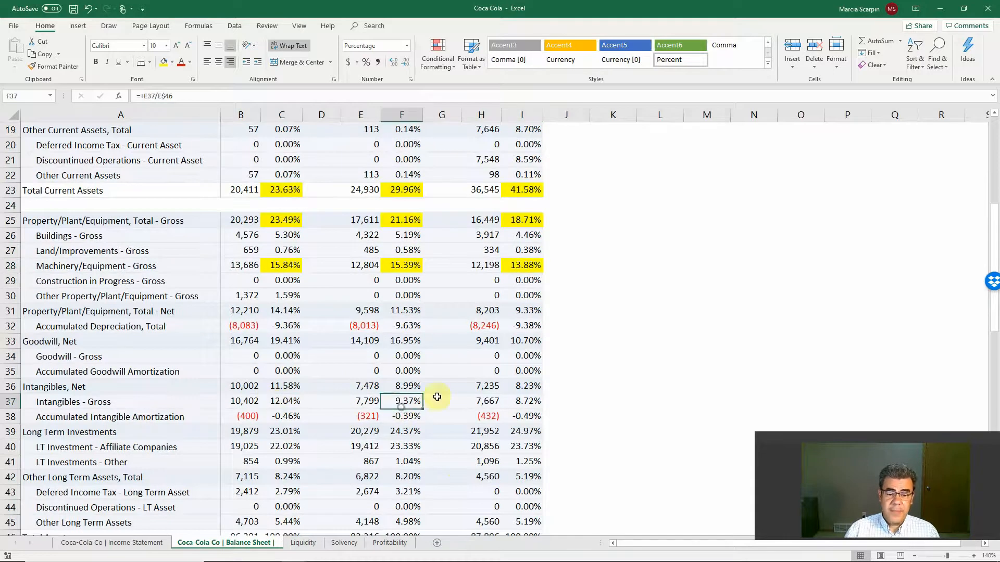
left_click(286, 398)
left_click(287, 389)
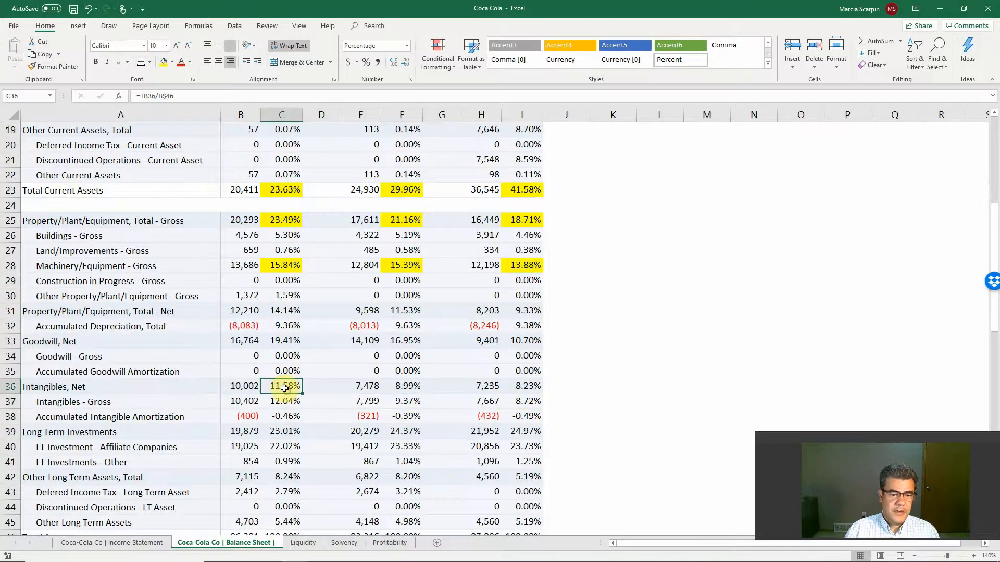
left_click(163, 65)
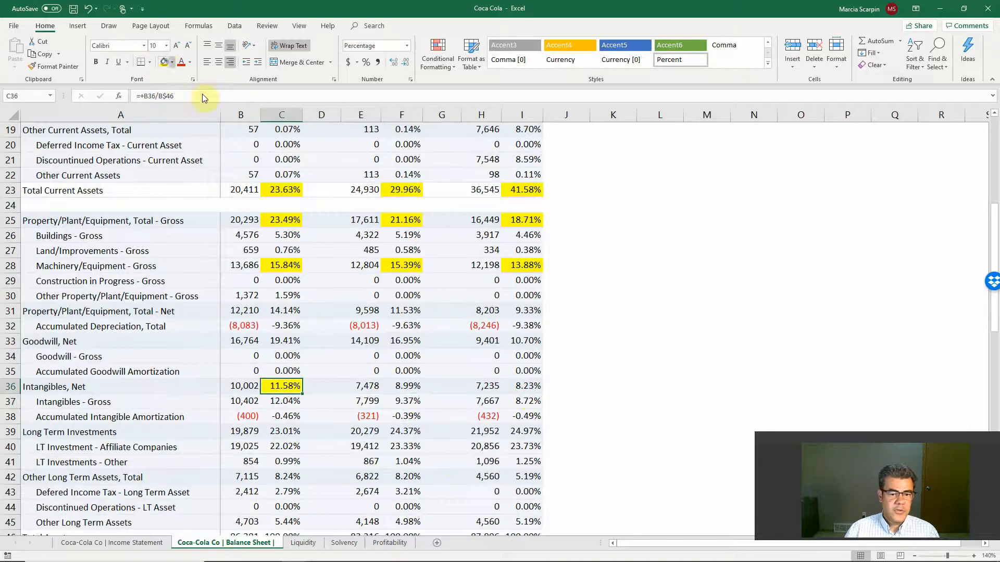
left_click(406, 385)
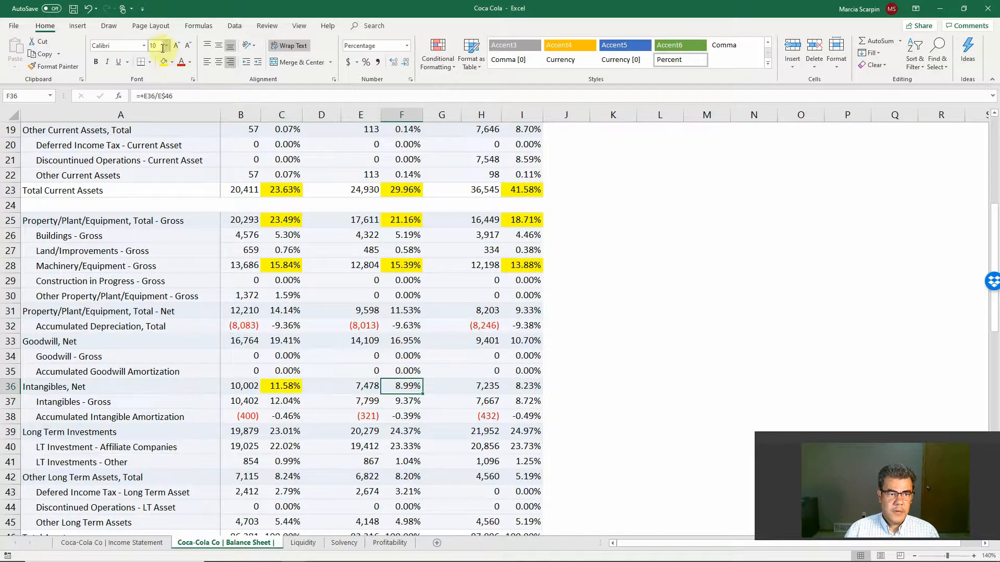
left_click(164, 63)
left_click(526, 385)
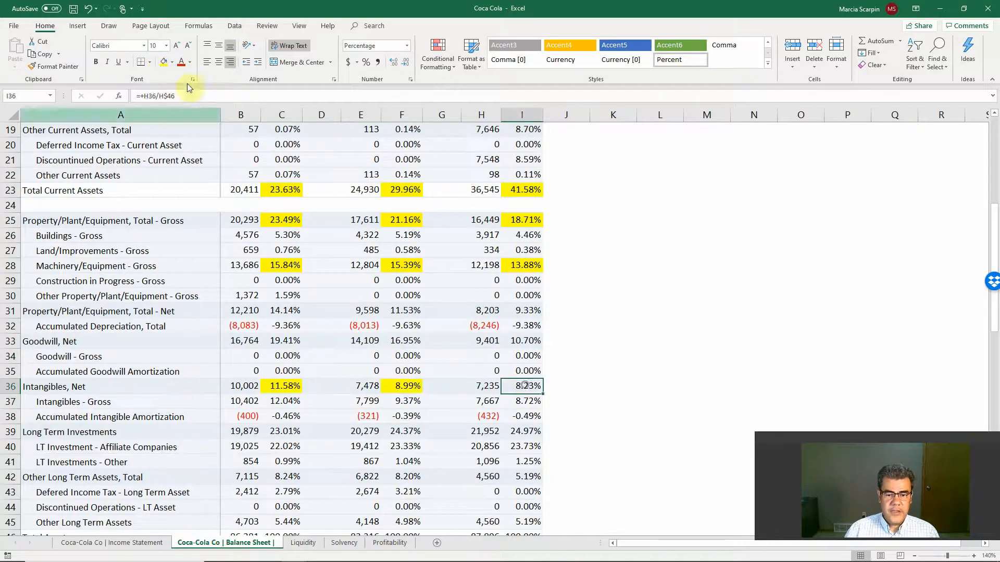
left_click(163, 63)
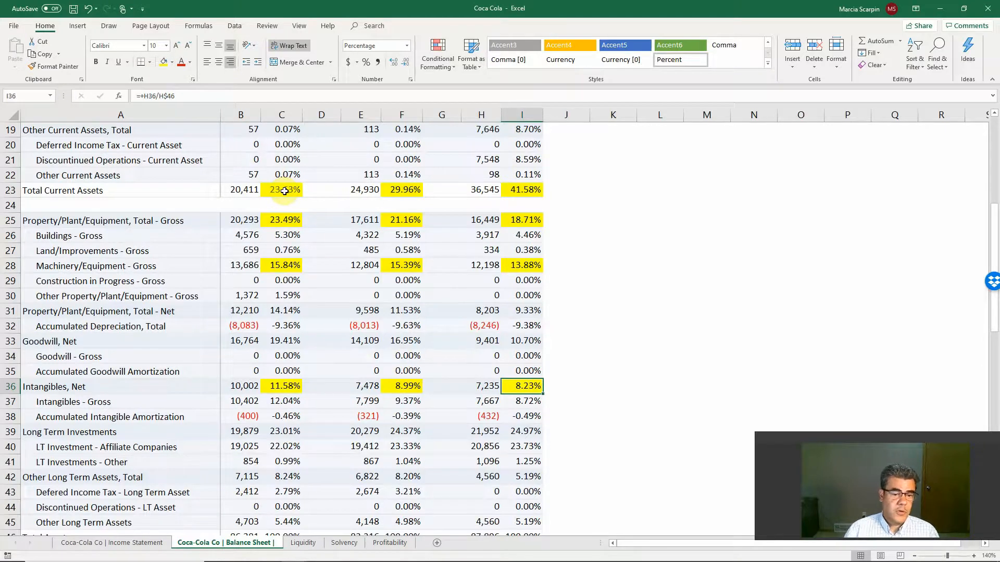
Step: Highlight the Long Term Investments percentages for 2019, 2018 and 2017 (C39, F39, I39) in yellow
left_click(278, 430)
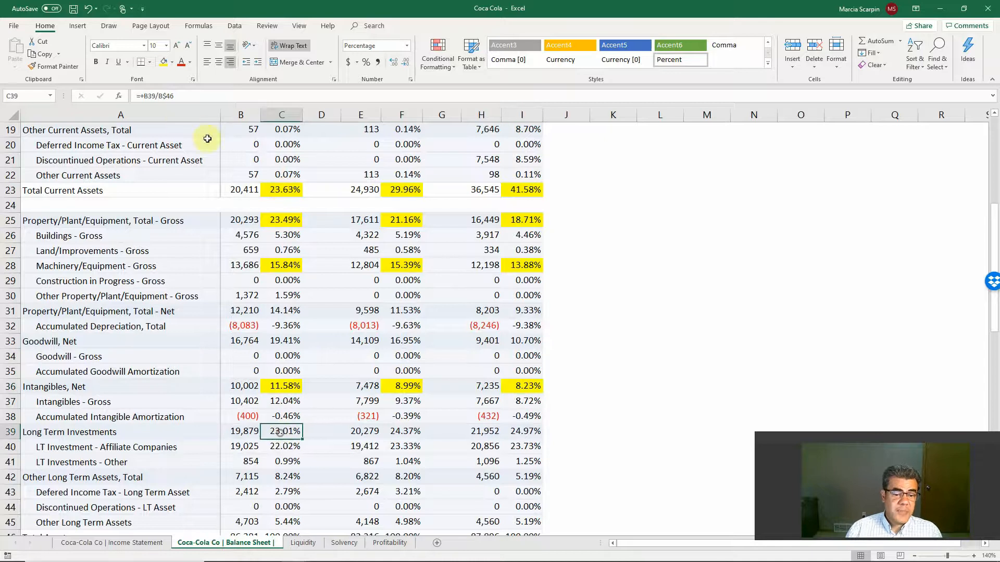
left_click(163, 61)
left_click(402, 431)
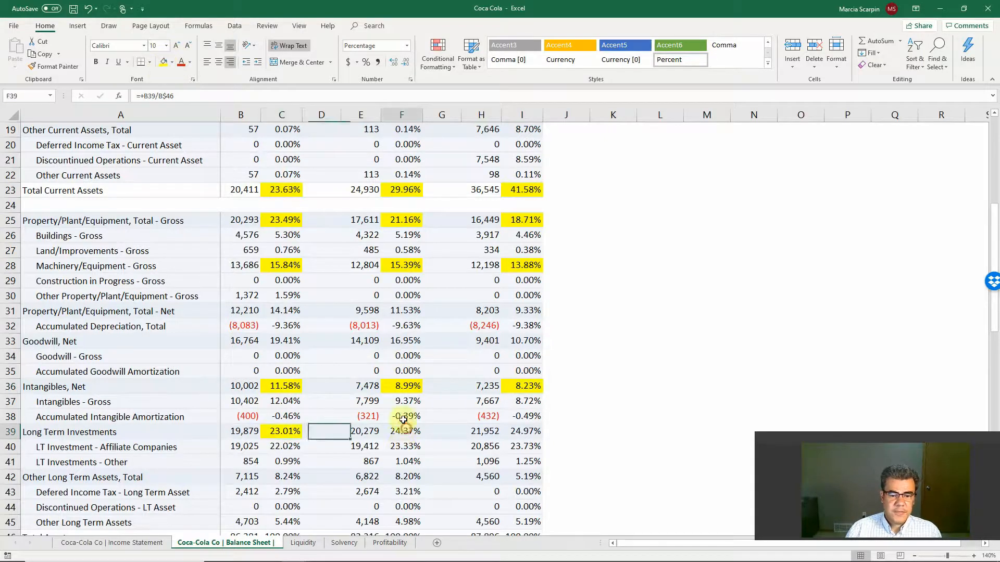
left_click(161, 60)
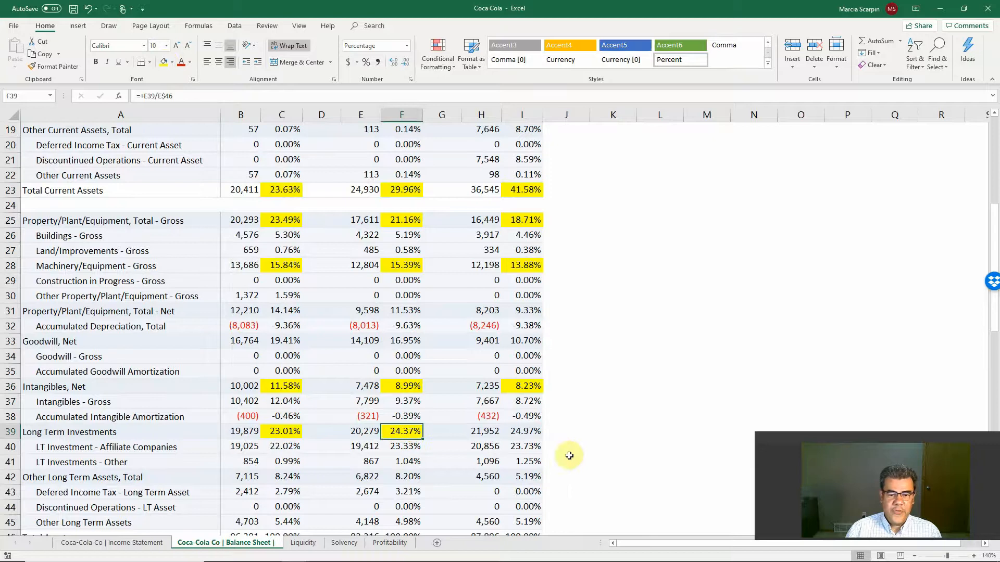
left_click(524, 432)
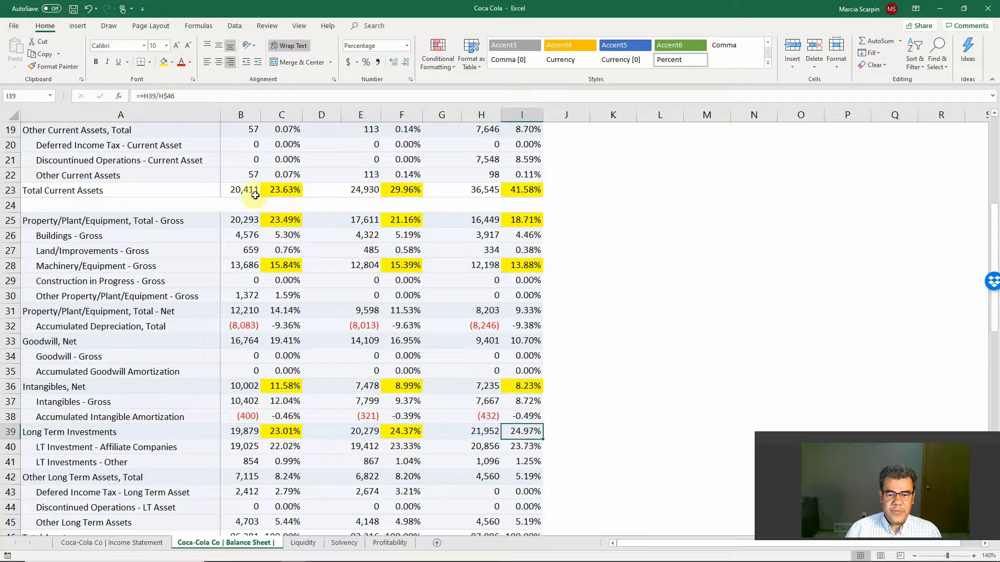
left_click(163, 62)
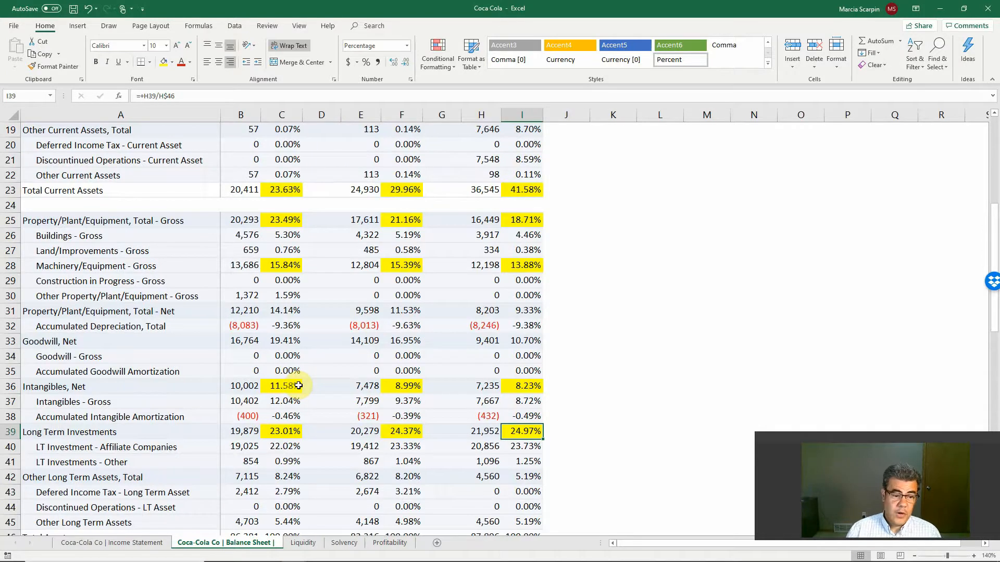
Step: Replace the dash placeholder in the 2017 Other Equity amount (H81) under Shareholders Equity with 0
scroll(294, 434, "down", 4)
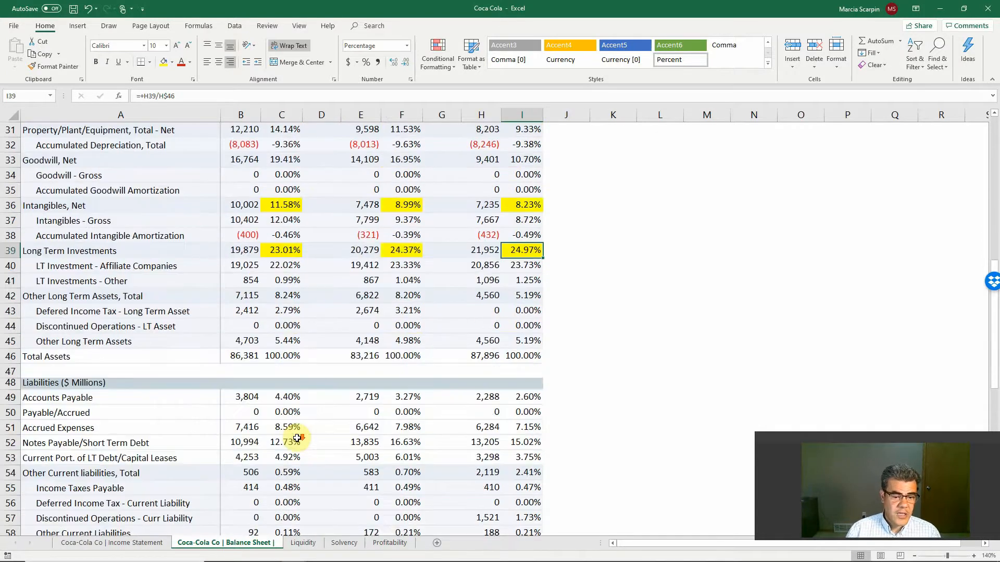
scroll(296, 439, "down", 9)
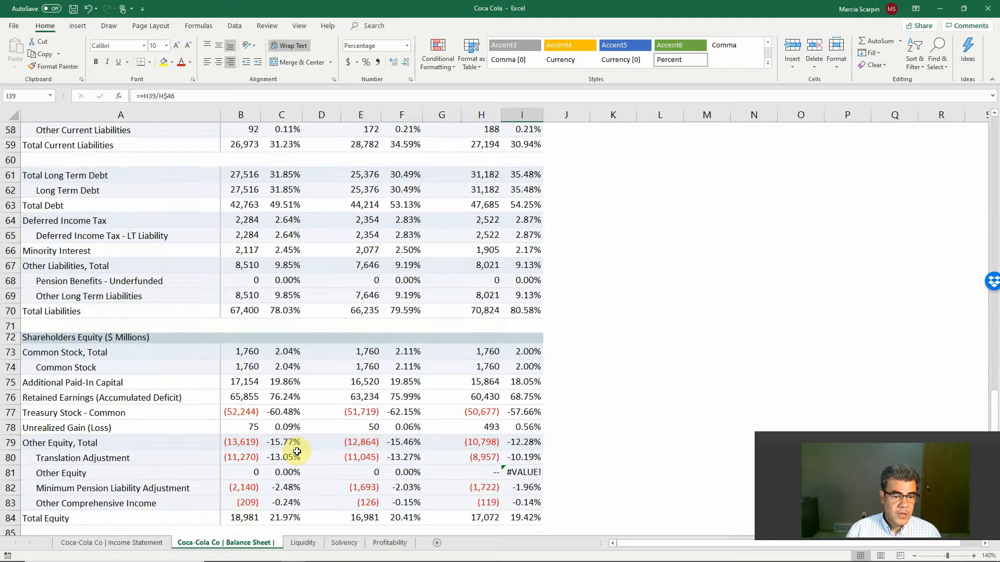
scroll(297, 452, "down", 1)
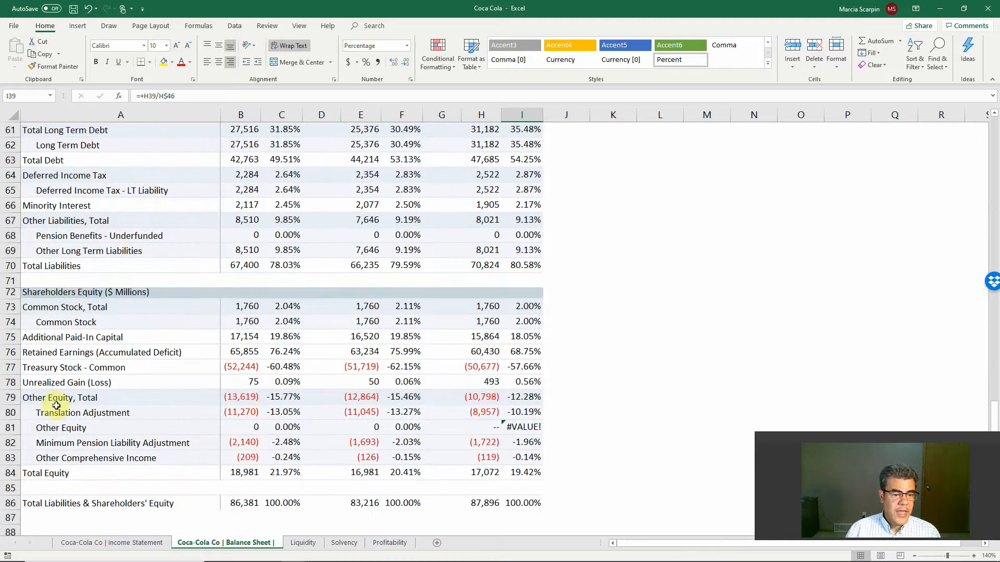
left_click(78, 412)
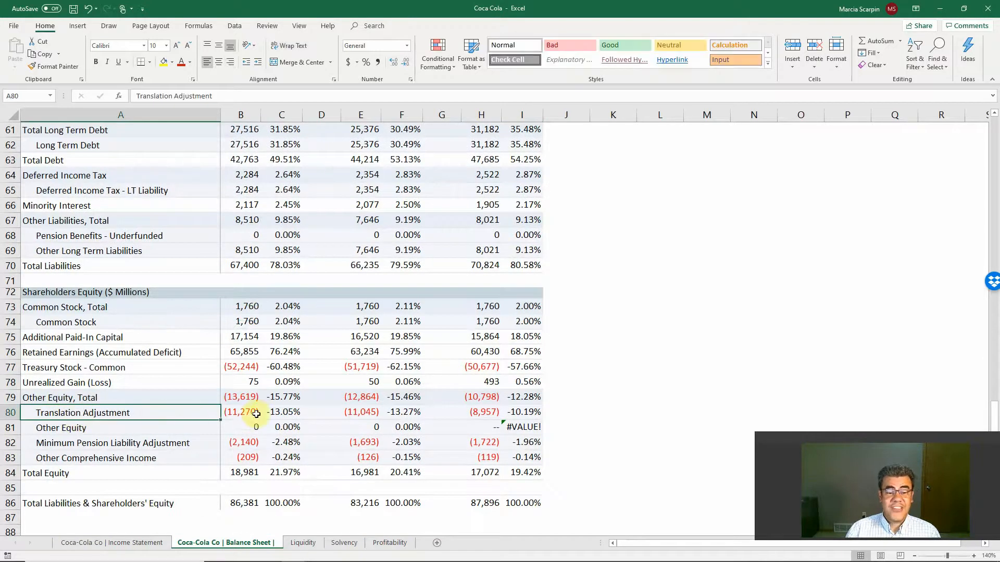
left_click(284, 407)
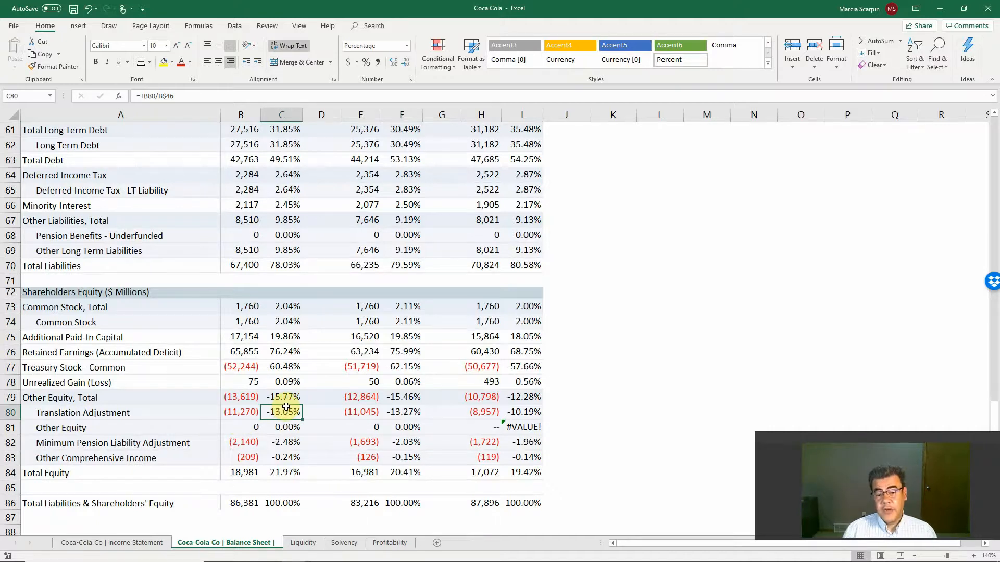
left_click(484, 431)
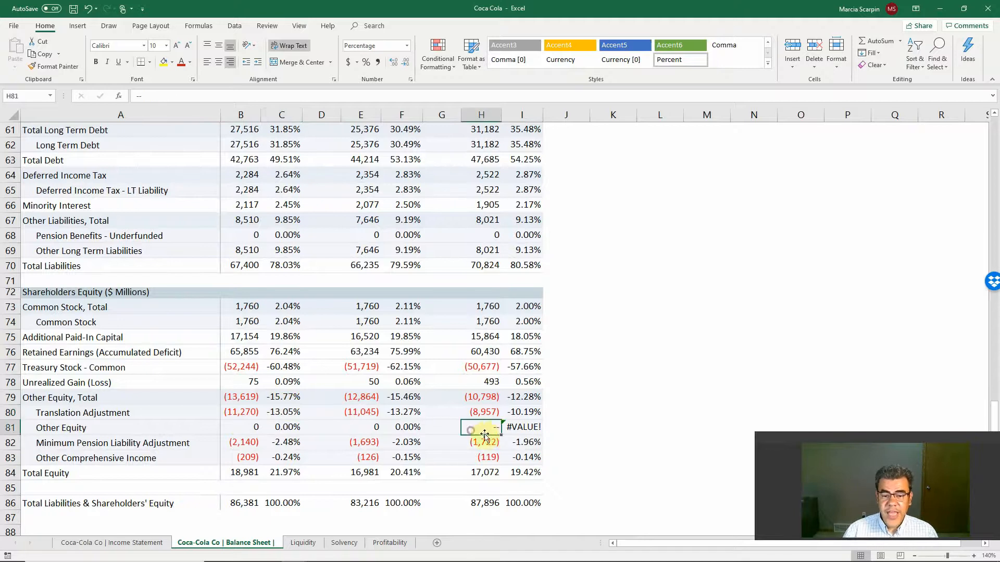
type("0")
key("Return")
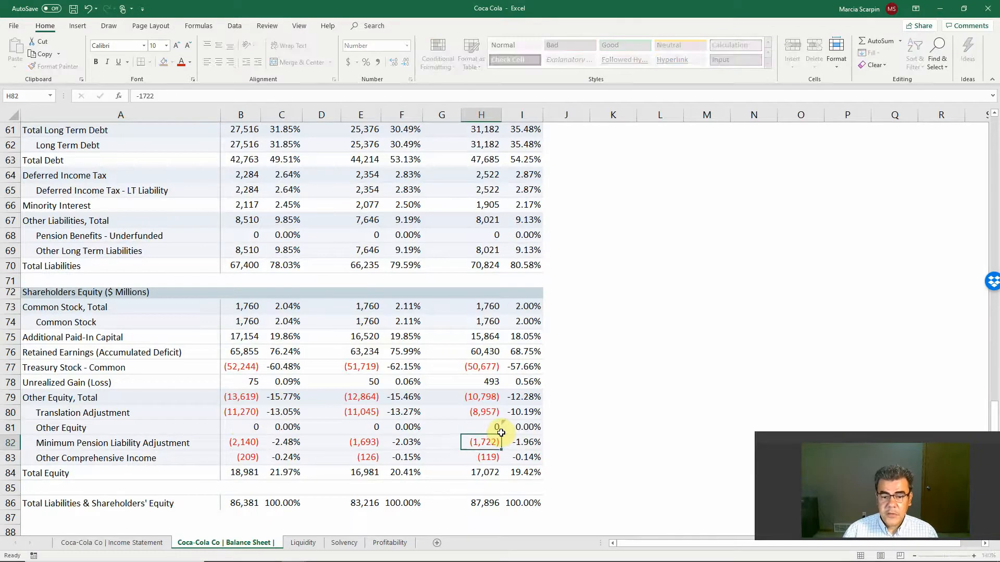
Step: Highlight the Notes Payable/Short Term Debt percentages for 2019, 2018 and 2017 (C52, F52, I52) in yellow
scroll(453, 412, "up", 4)
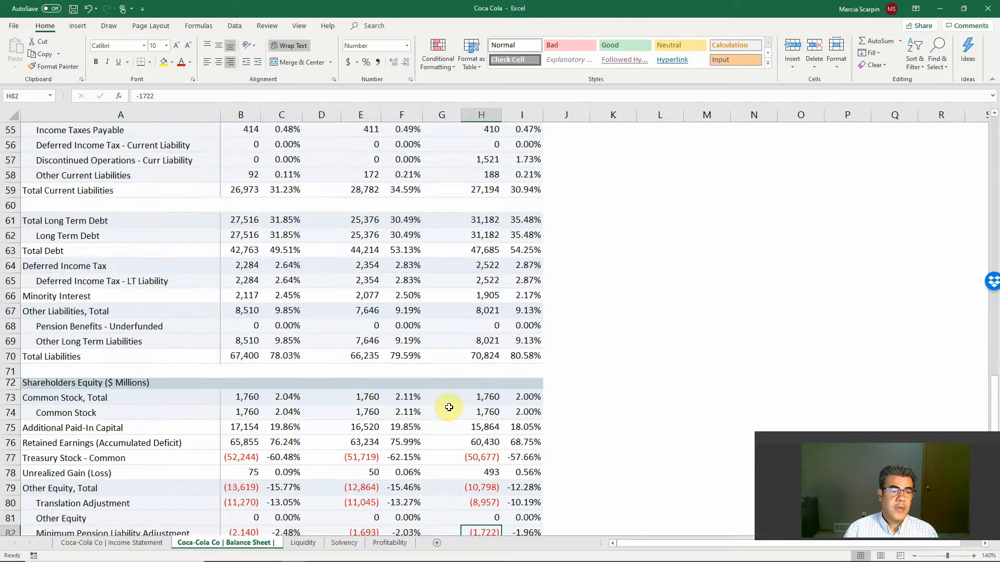
scroll(448, 407, "up", 1)
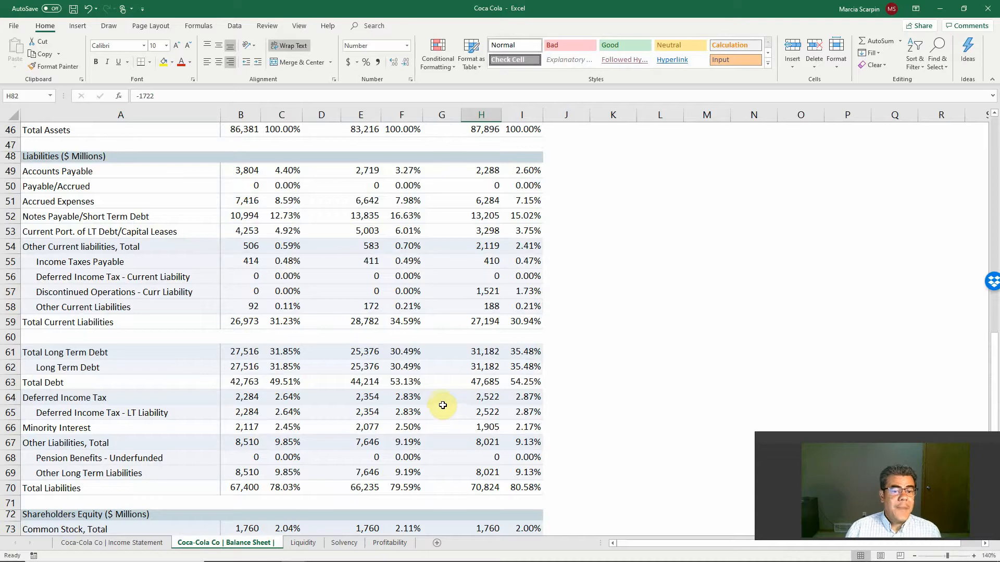
left_click(279, 217)
left_click(163, 62)
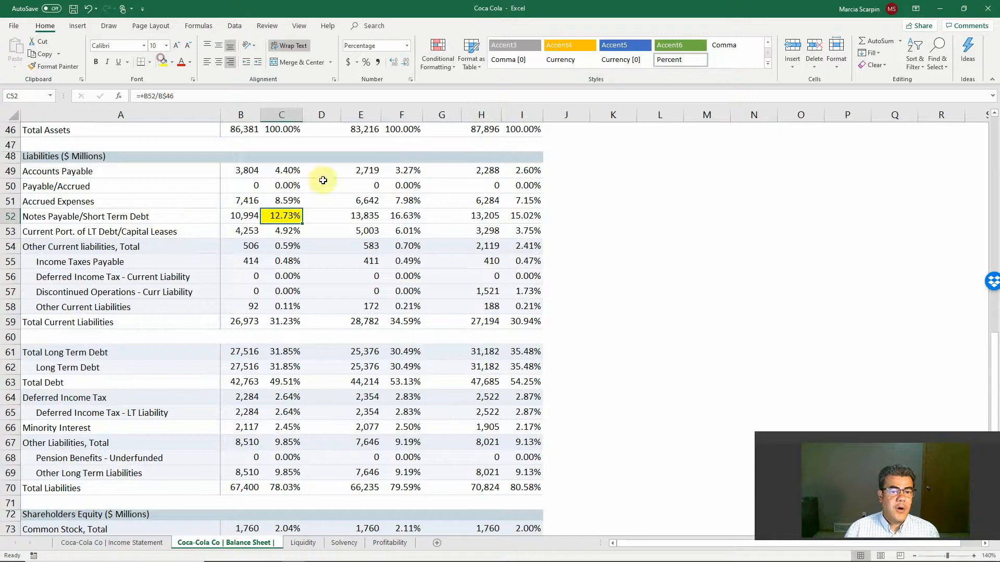
left_click(408, 213)
left_click(163, 62)
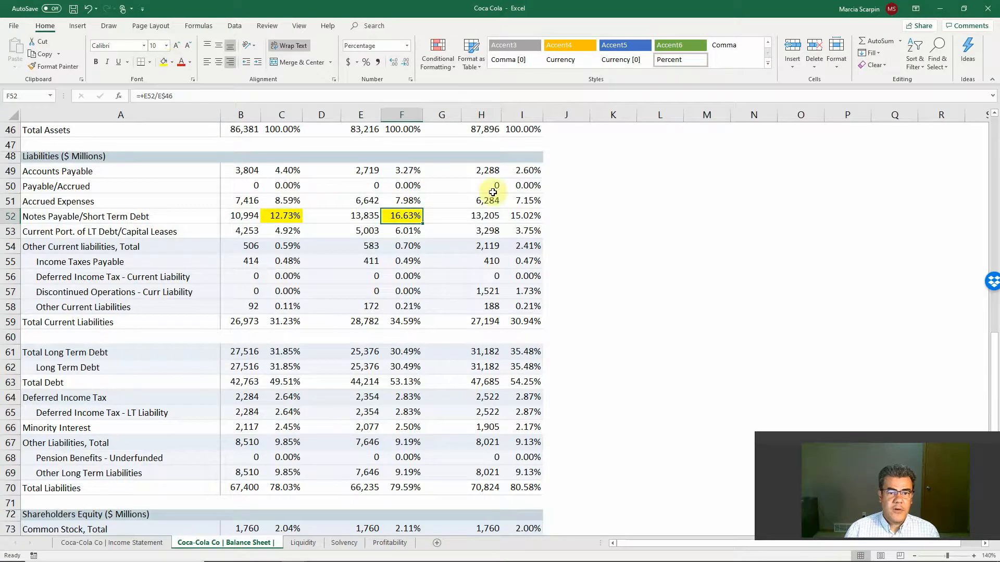
left_click(522, 216)
left_click(163, 62)
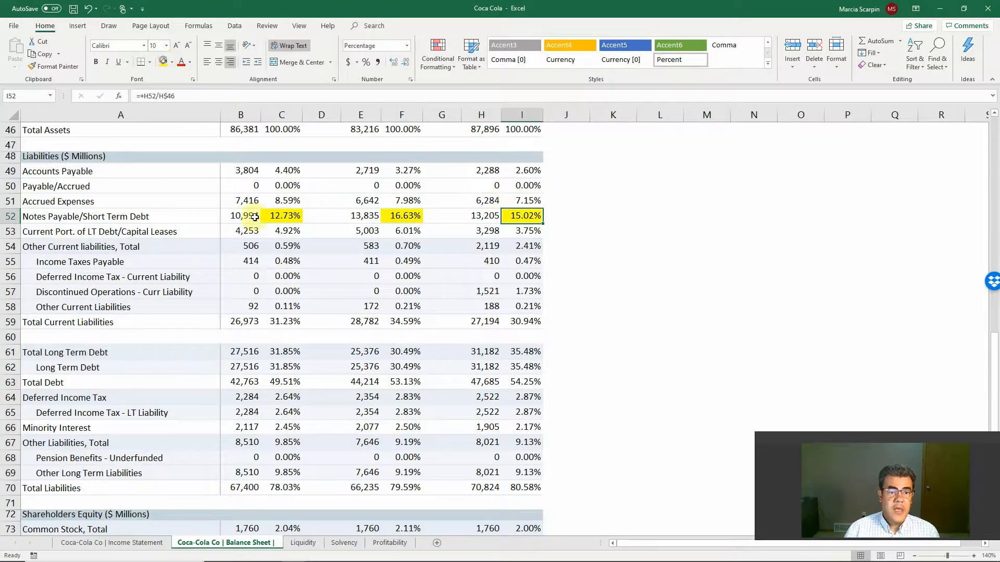
scroll(265, 224, "up", 6)
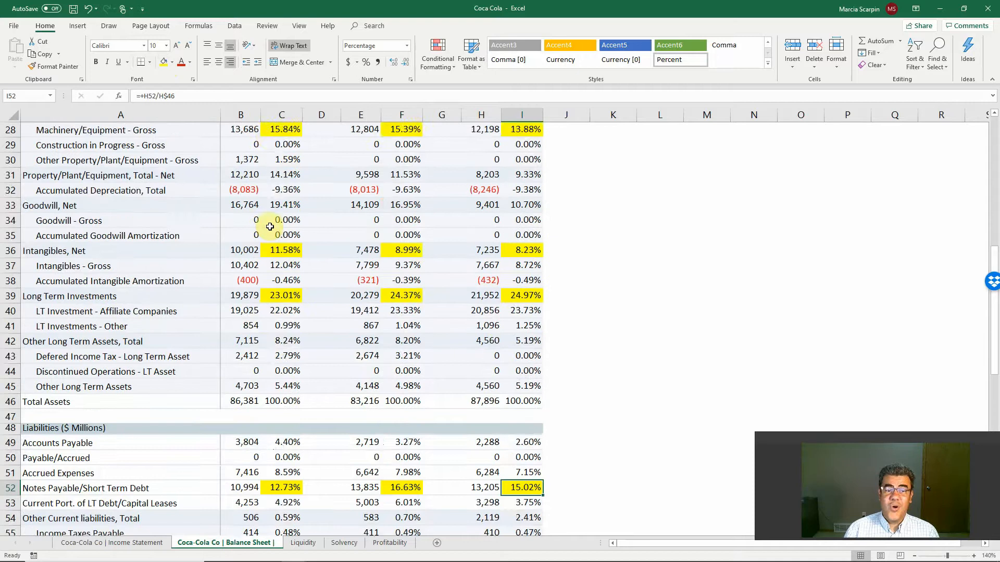
scroll(270, 227, "up", 9)
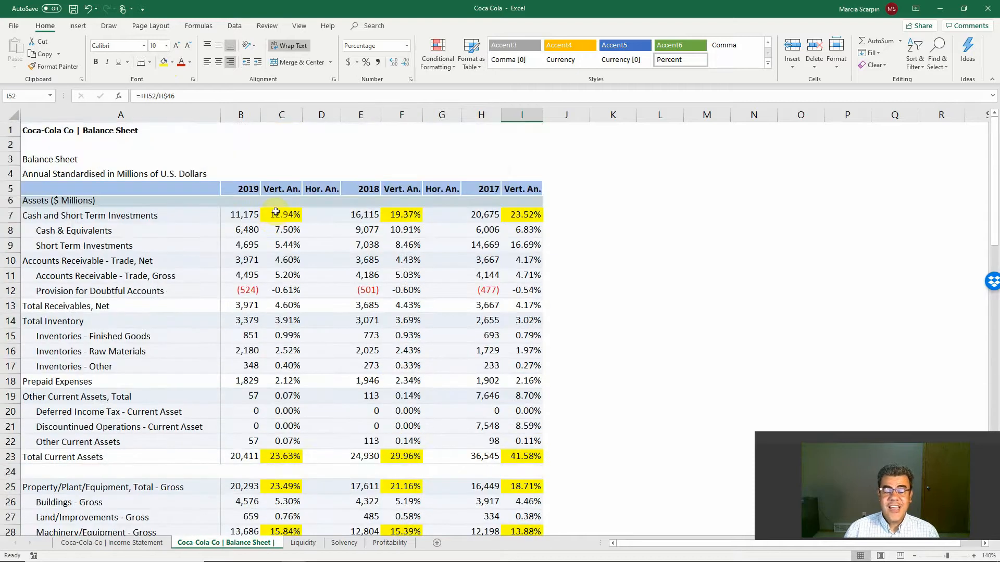
Step: Highlight the Total Current Liabilities percentages for 2019, 2018 and 2017 (C59, F59, I59) in yellow
scroll(275, 212, "down", 15)
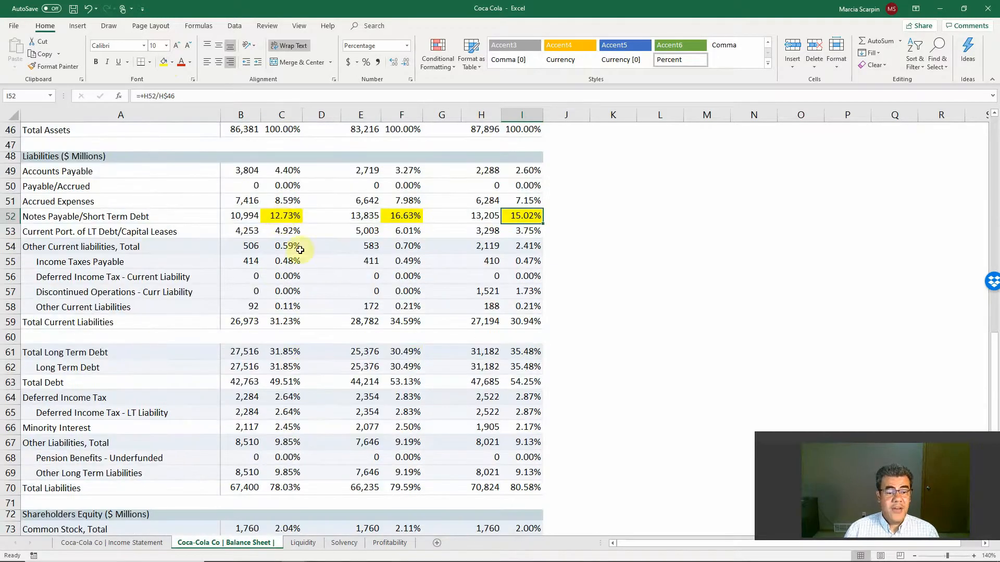
left_click(282, 321)
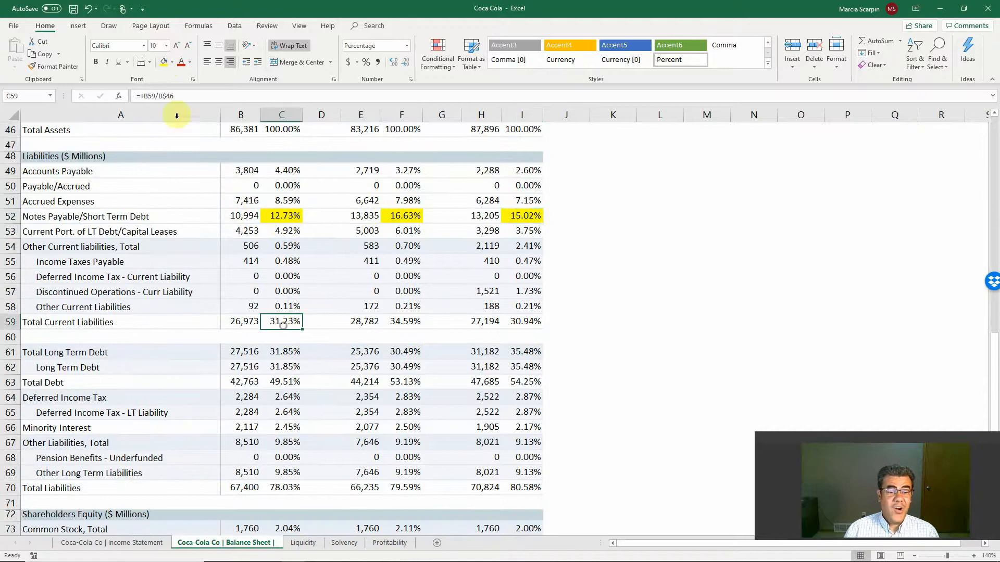
left_click(163, 62)
left_click(407, 321)
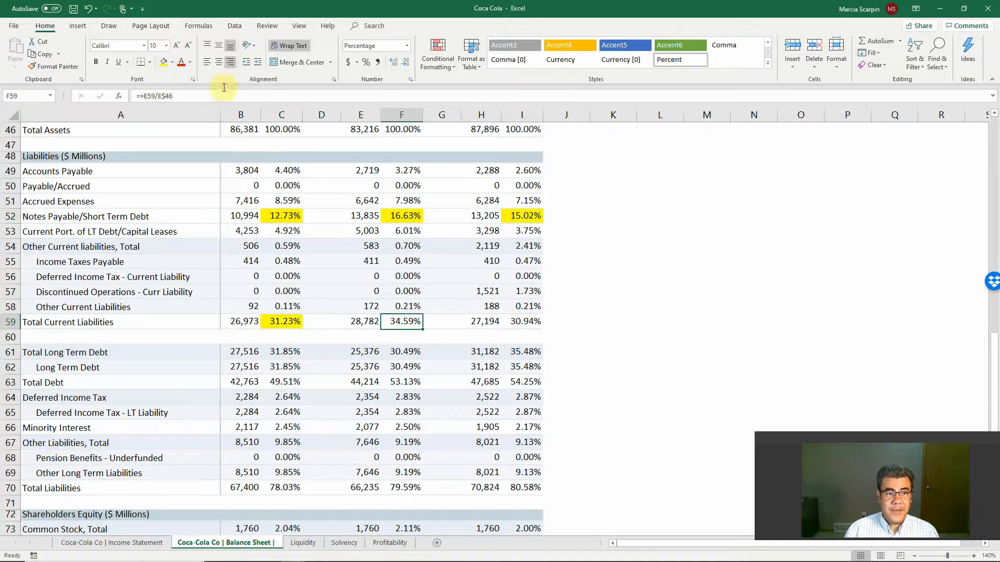
left_click(163, 61)
left_click(525, 322)
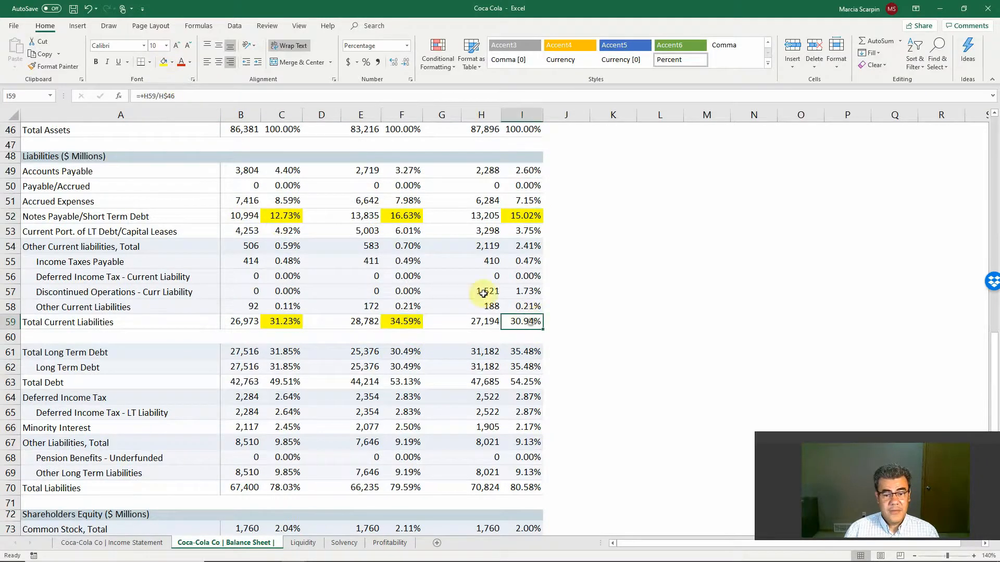
left_click(163, 61)
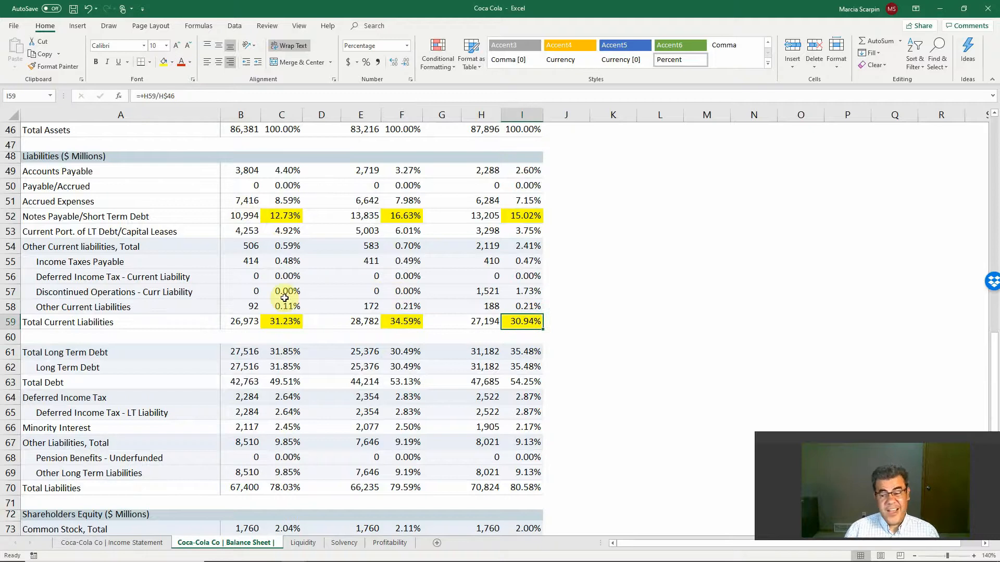
Step: Compare the highlighted current asset and long-term asset percentages with the current liabilities percentages across 2019, 2018 and 2017
scroll(285, 292, "up", 15)
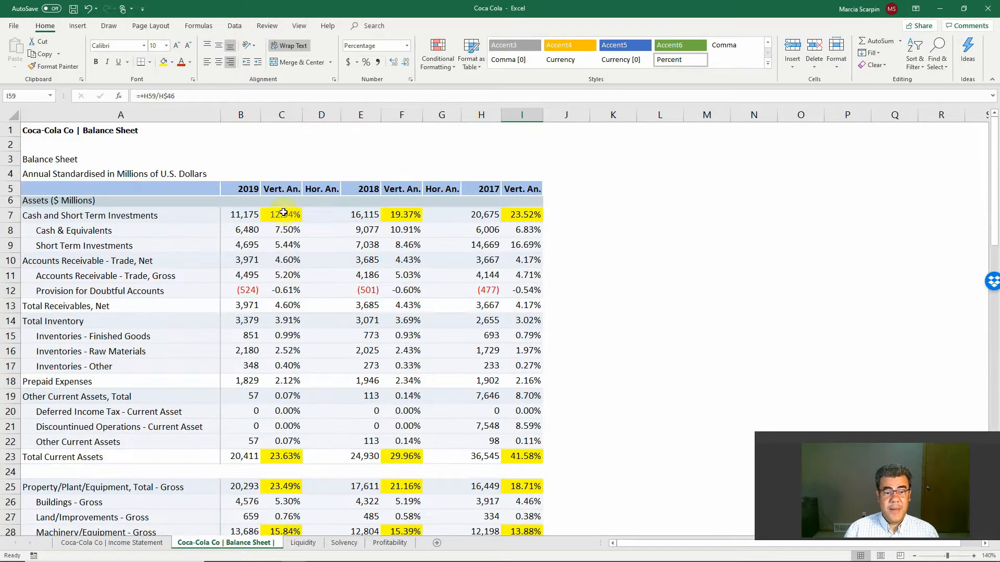
scroll(412, 365, "down", 7)
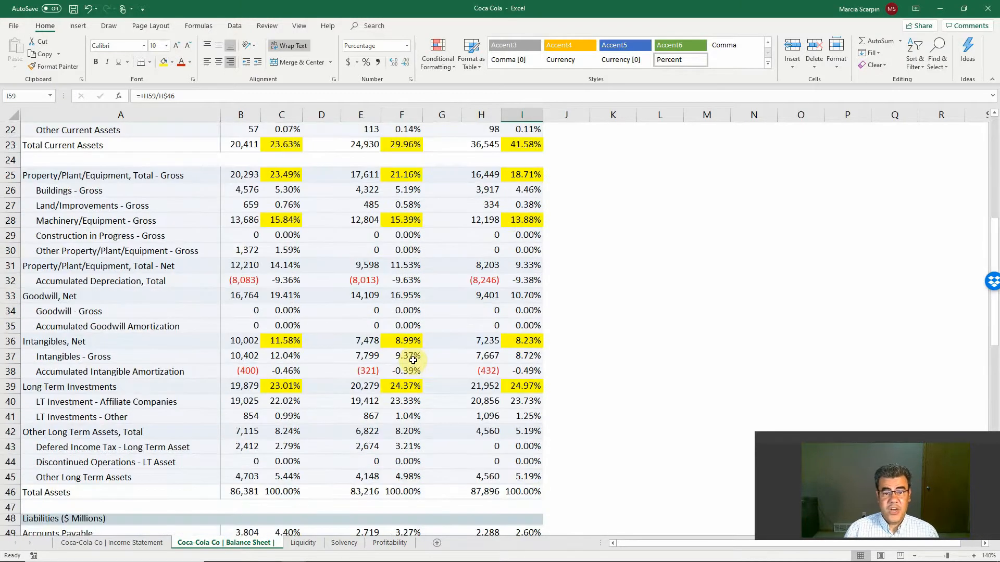
scroll(412, 365, "down", 7)
scroll(411, 359, "up", 8)
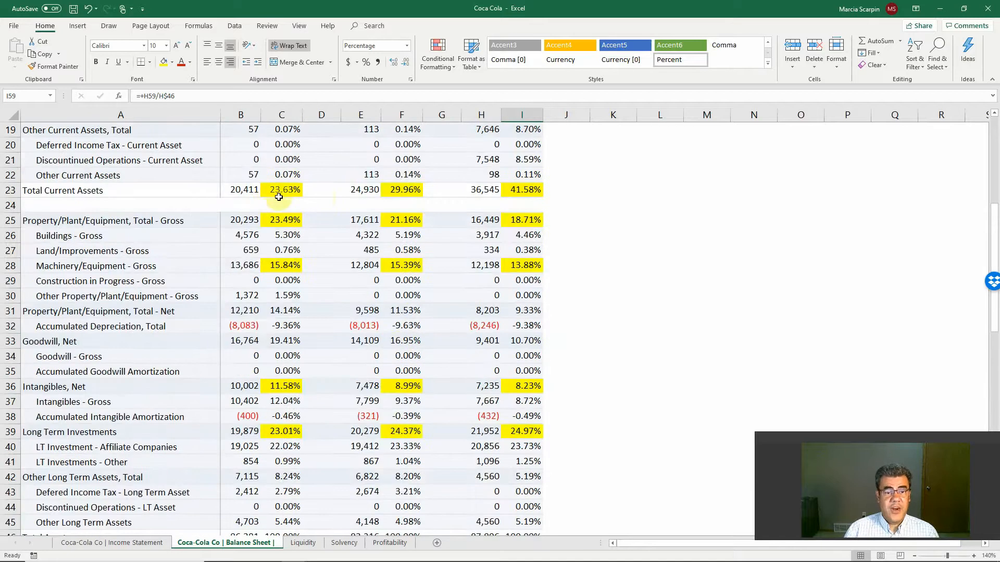
scroll(384, 324, "down", 5)
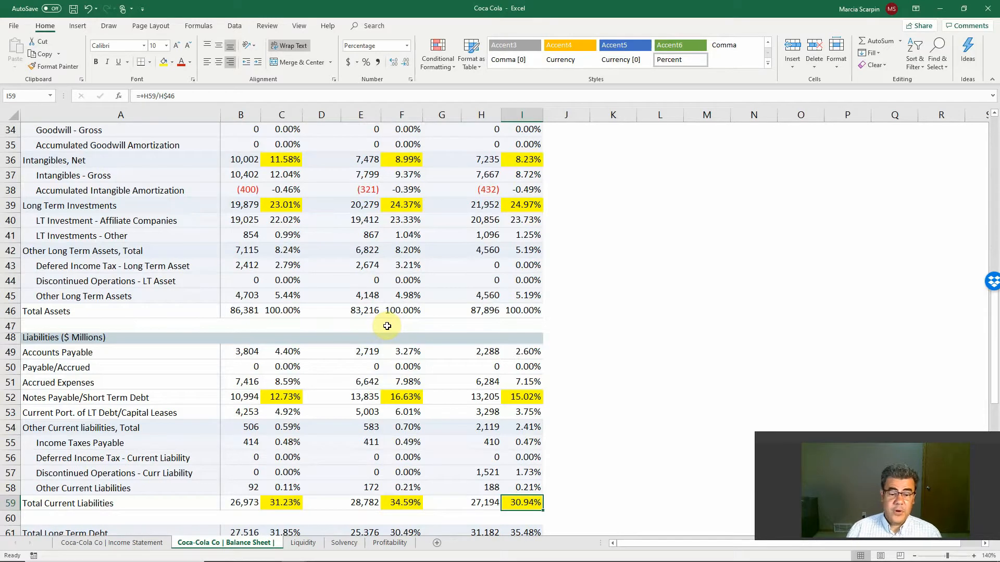
scroll(387, 326, "up", 2)
scroll(387, 326, "down", 3)
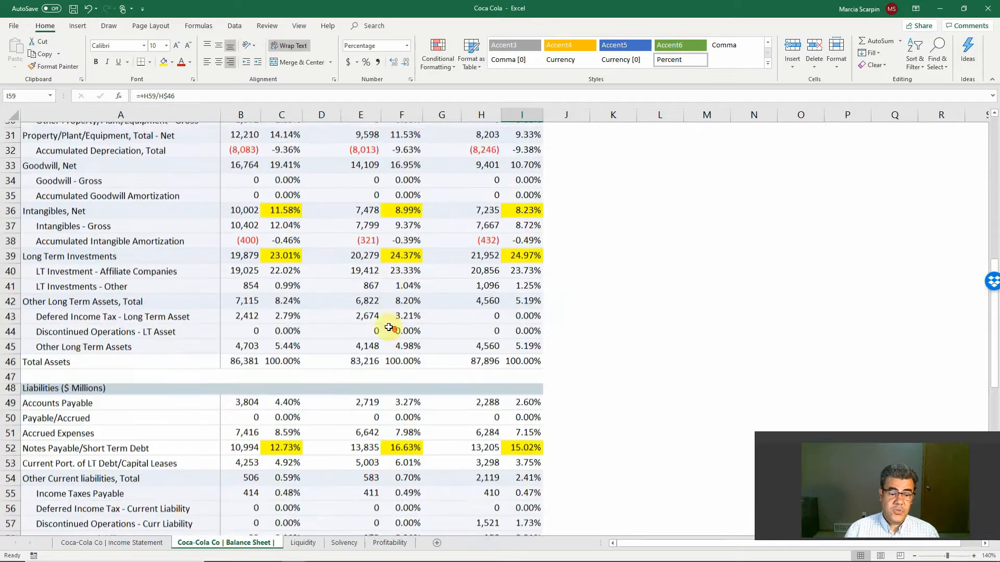
scroll(391, 328, "up", 3)
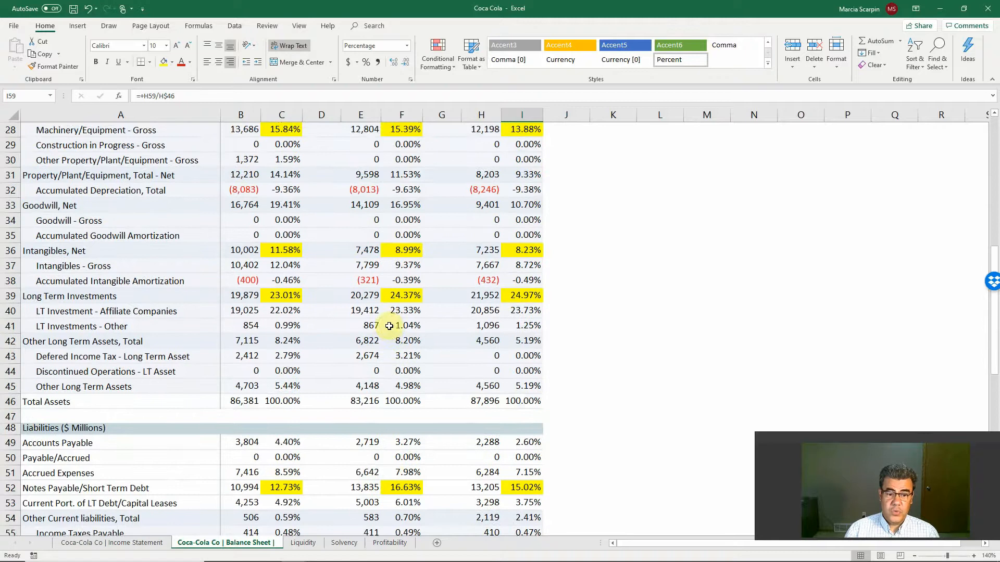
Step: Highlight the Long Term Debt percentages for 2019, 2018 and 2017 (C62, F62, I62) in yellow
scroll(391, 328, "down", 5)
scroll(387, 326, "down", 2)
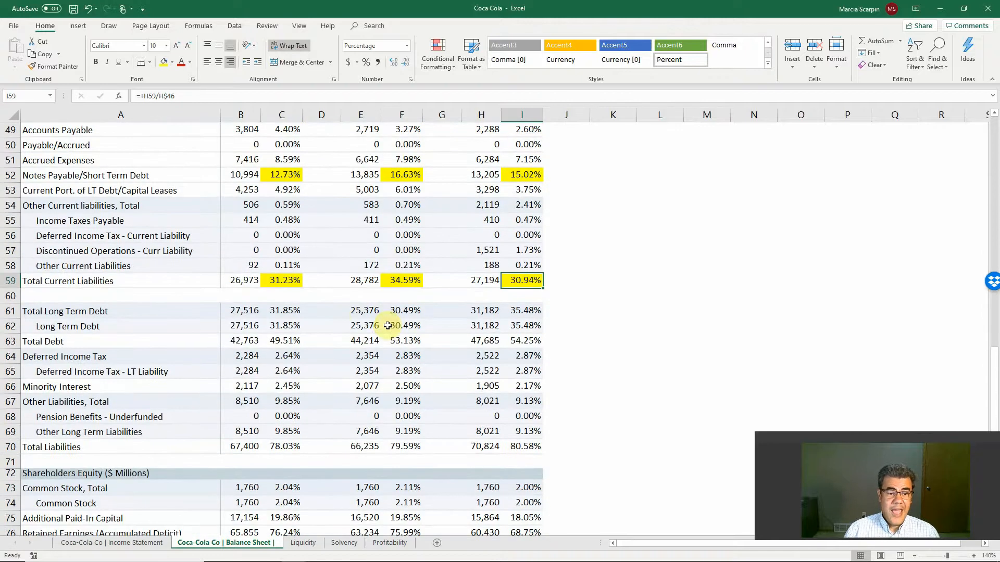
left_click(294, 325)
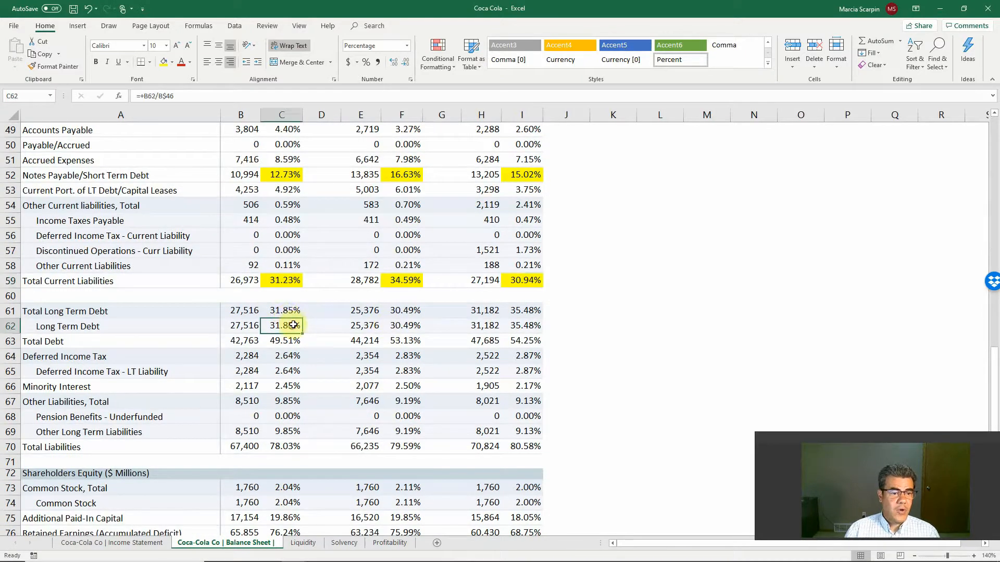
left_click(164, 61)
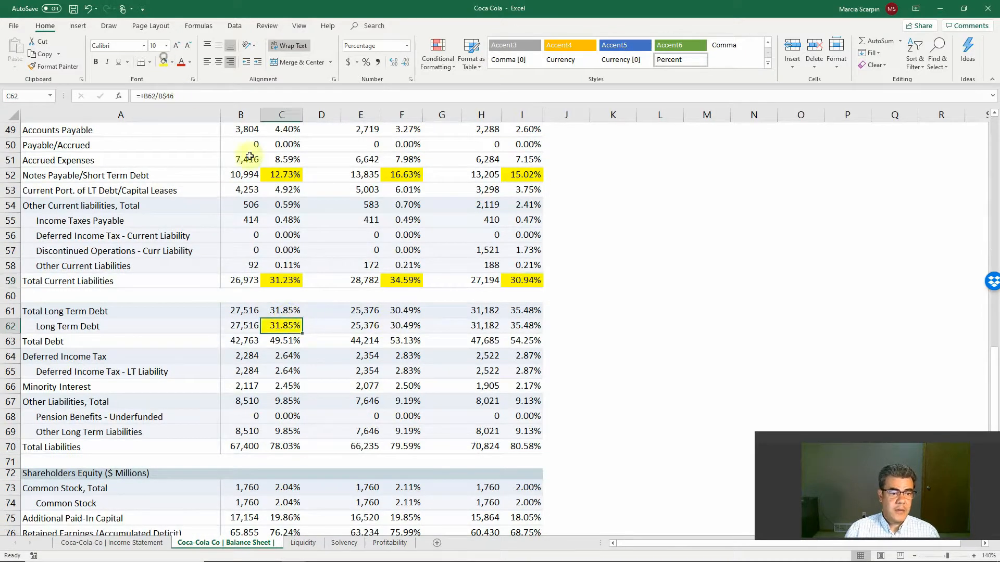
left_click(408, 327)
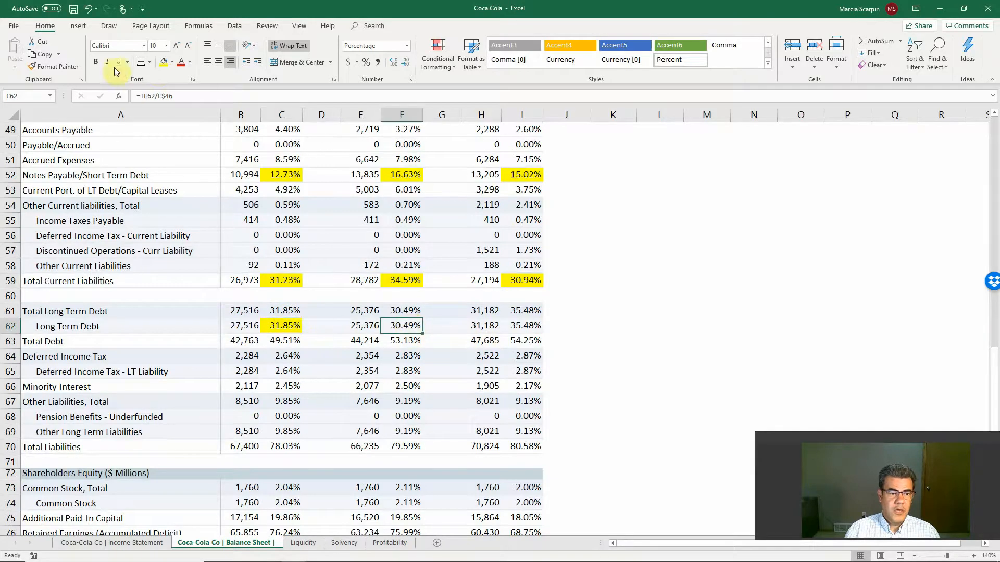
left_click(163, 61)
left_click(496, 328)
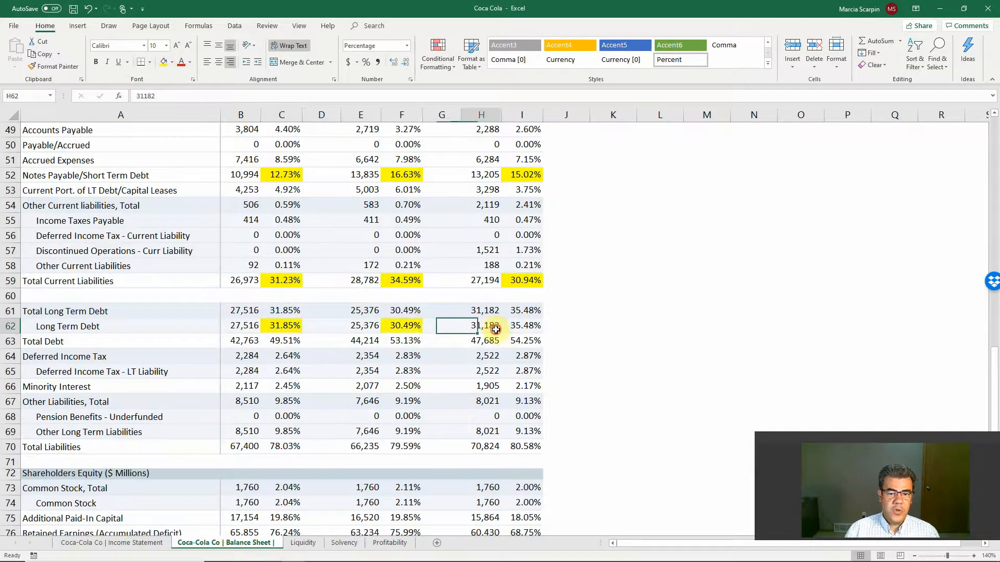
left_click(520, 326)
left_click(163, 61)
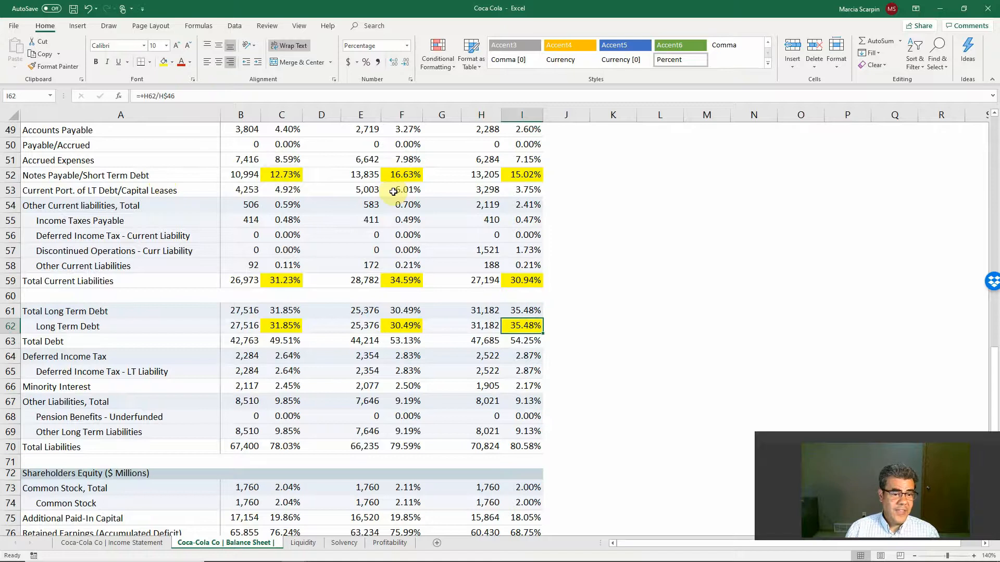
Step: Highlight the Total Debt percentages for 2019, 2018 and 2017 (C63, F63, I63) in yellow
left_click(287, 341)
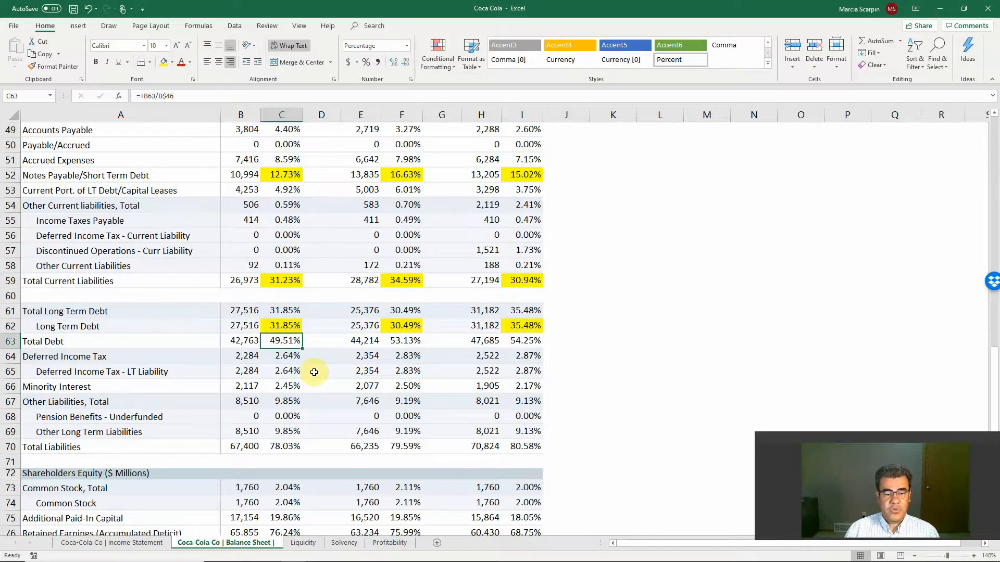
left_click(166, 64)
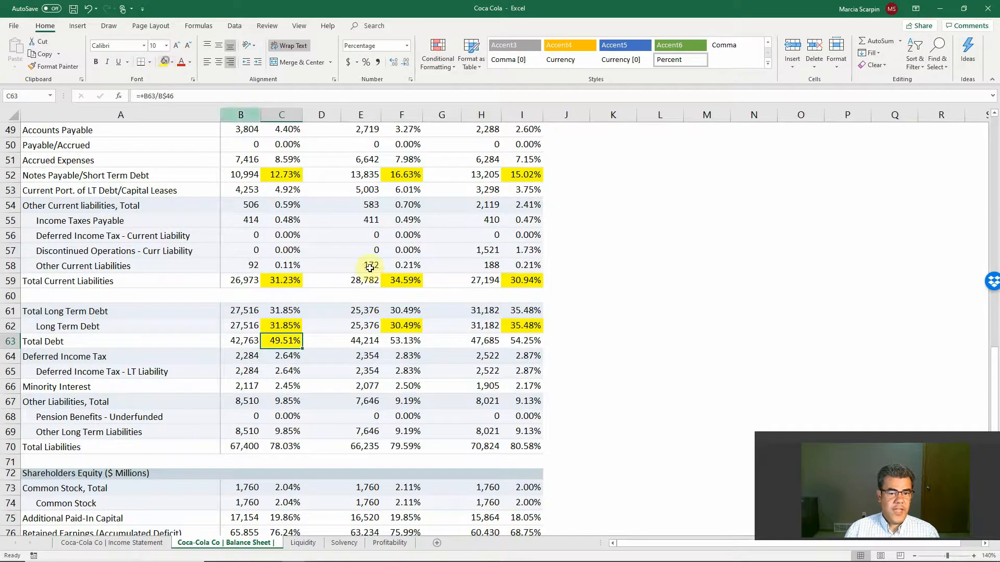
left_click(405, 344)
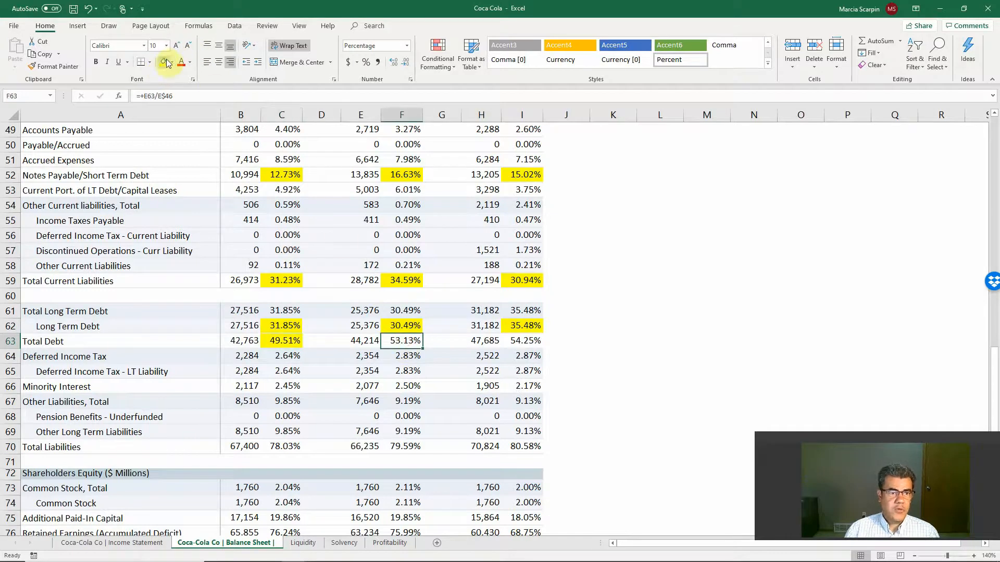
left_click(165, 62)
left_click(535, 340)
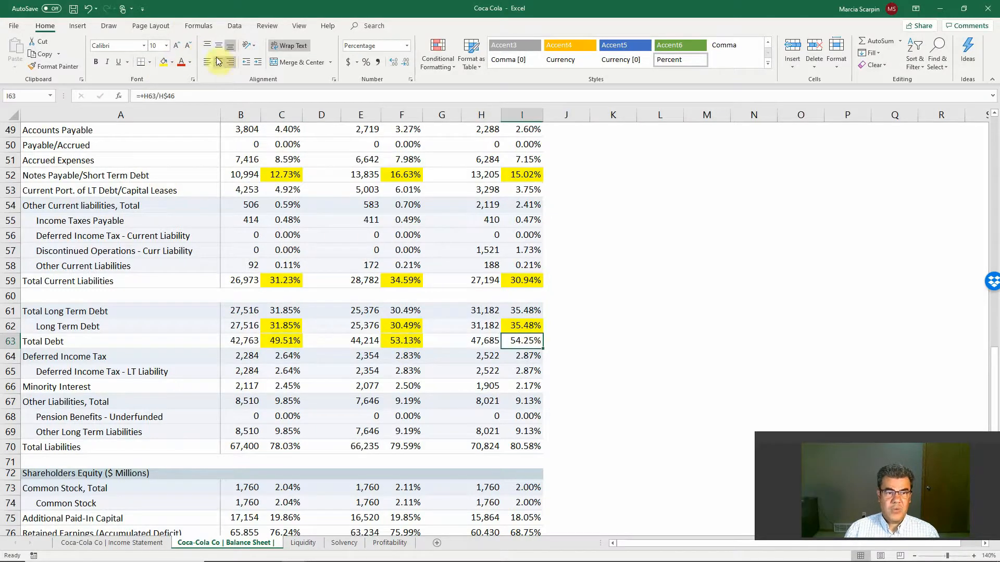
left_click(165, 62)
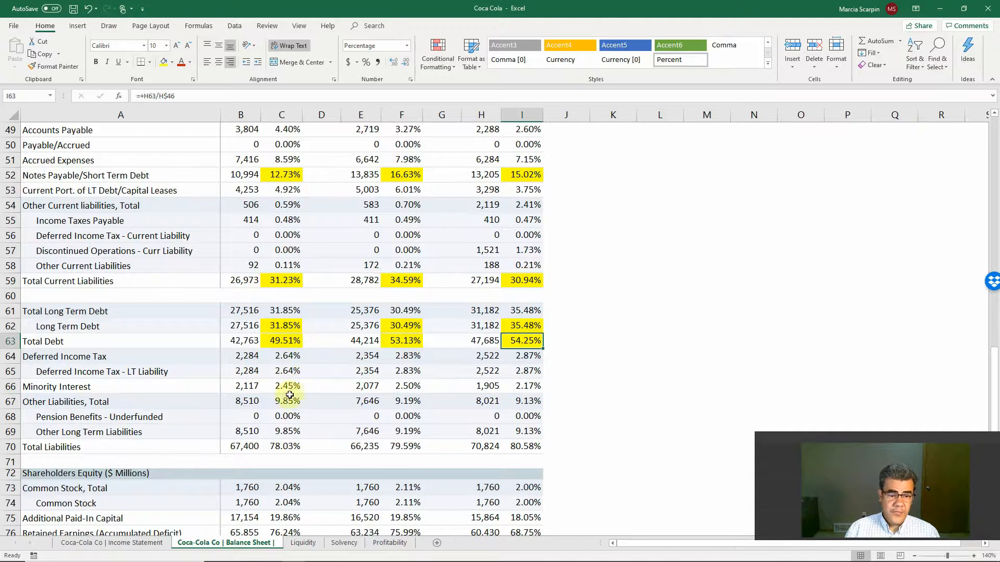
Step: Highlight the Total Liabilities percentages for 2019, 2018 and 2017 (C70, F70, I70) in yellow
left_click(284, 445)
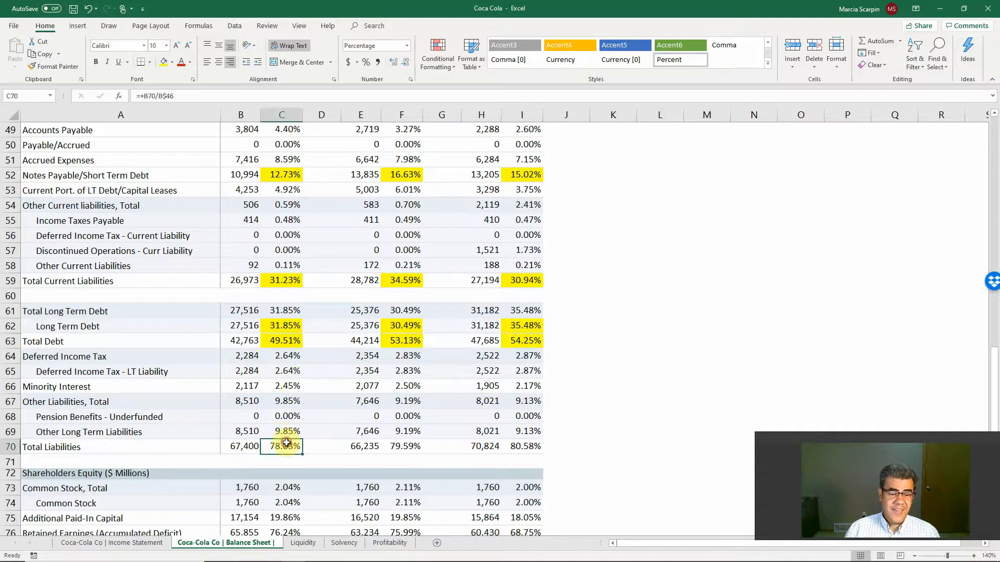
left_click(163, 61)
left_click(401, 446)
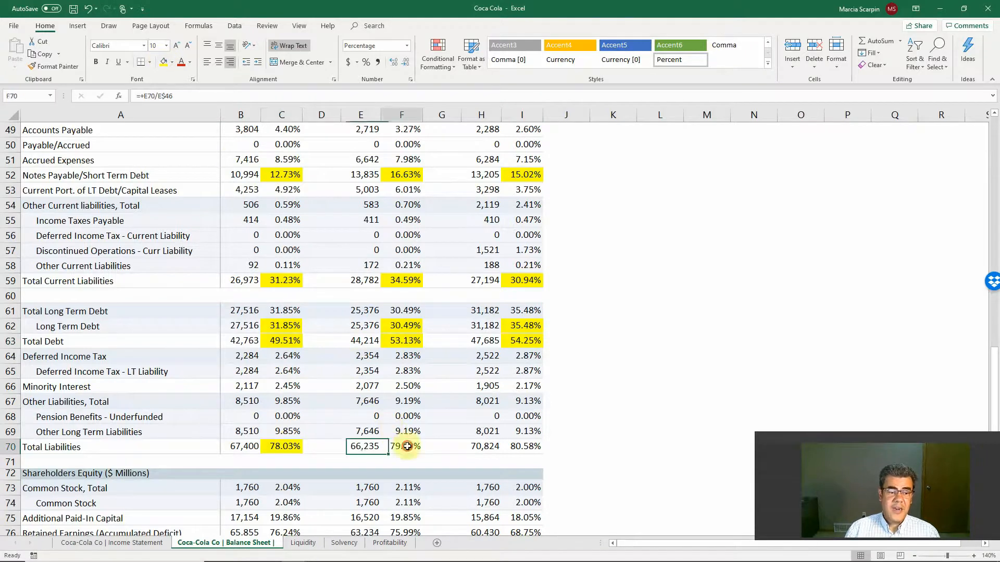
left_click(163, 62)
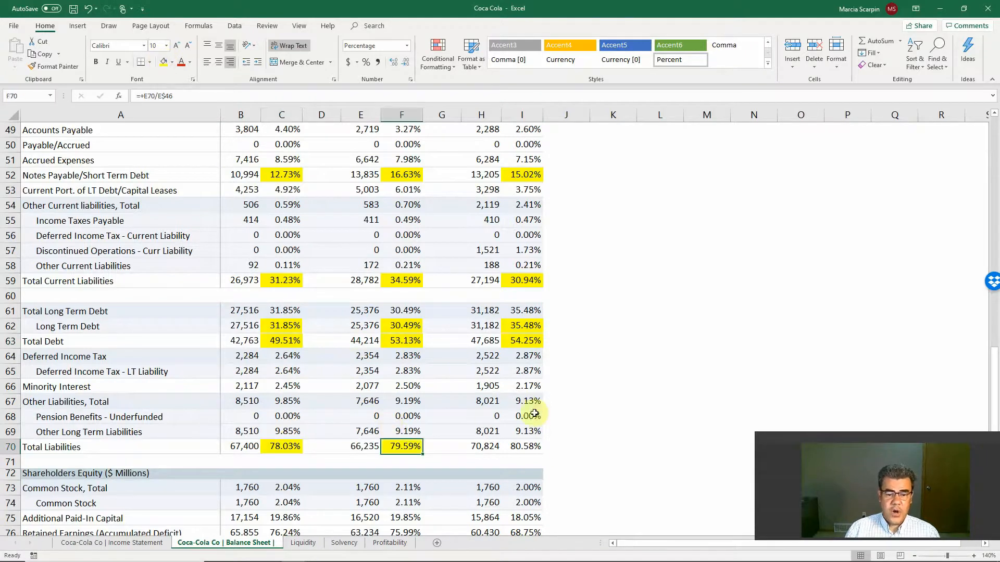
left_click(527, 447)
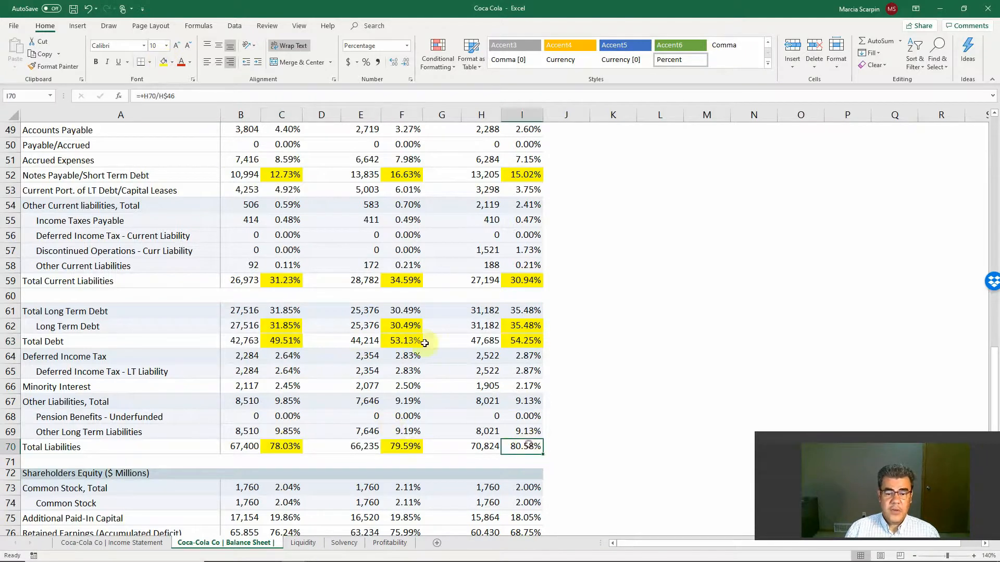
left_click(163, 62)
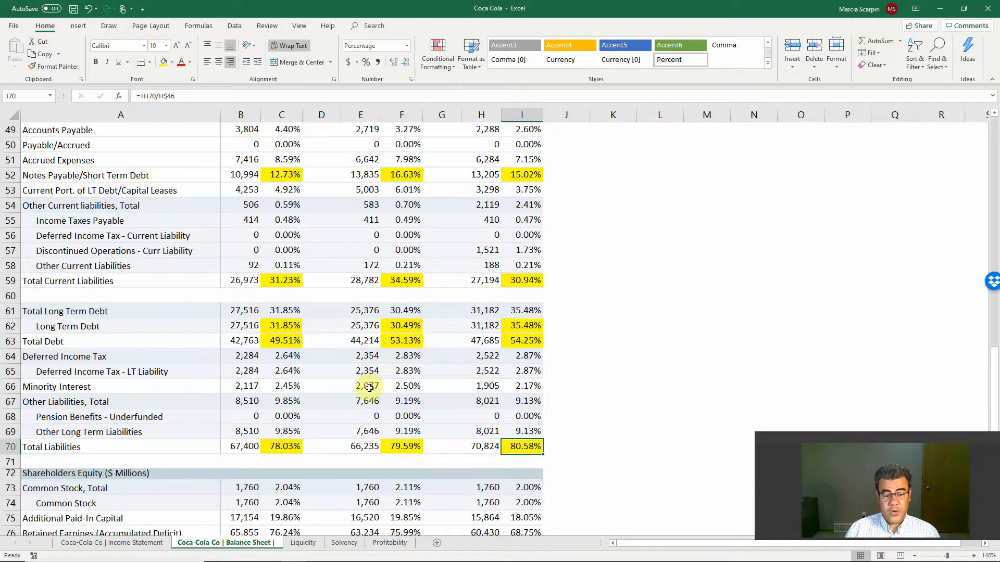
Step: Highlight the Treasury Stock - Common percentages for 2019, 2018 and 2017 (C77, F77, I77) under Shareholders Equity in yellow
scroll(368, 393, "down", 2)
scroll(367, 388, "down", 2)
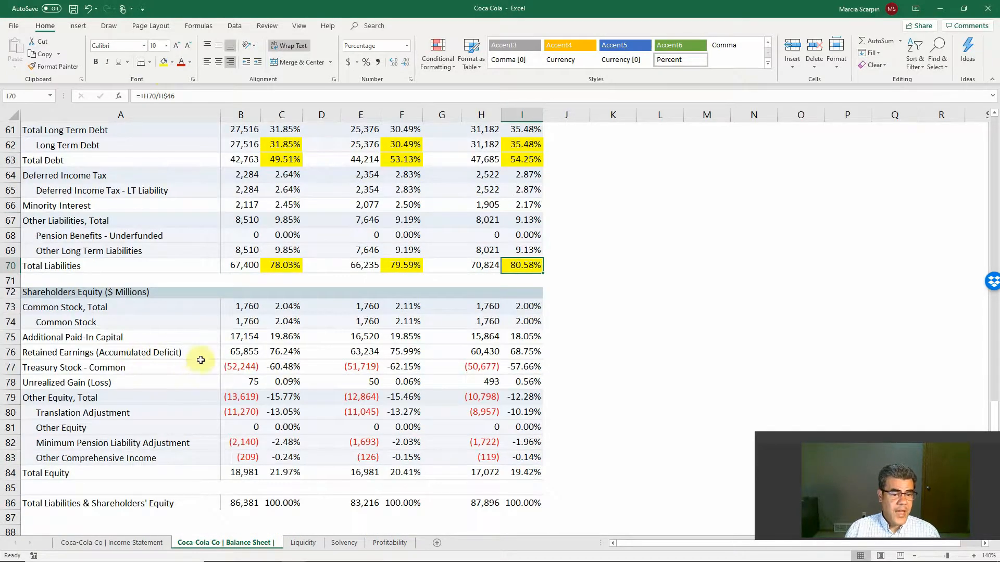
left_click(280, 364)
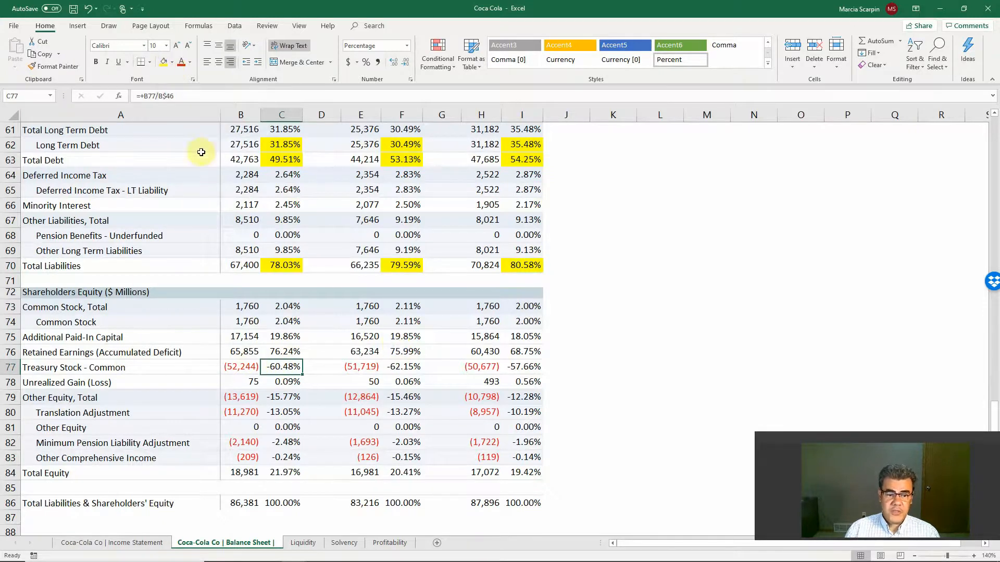
left_click(164, 62)
left_click(387, 364)
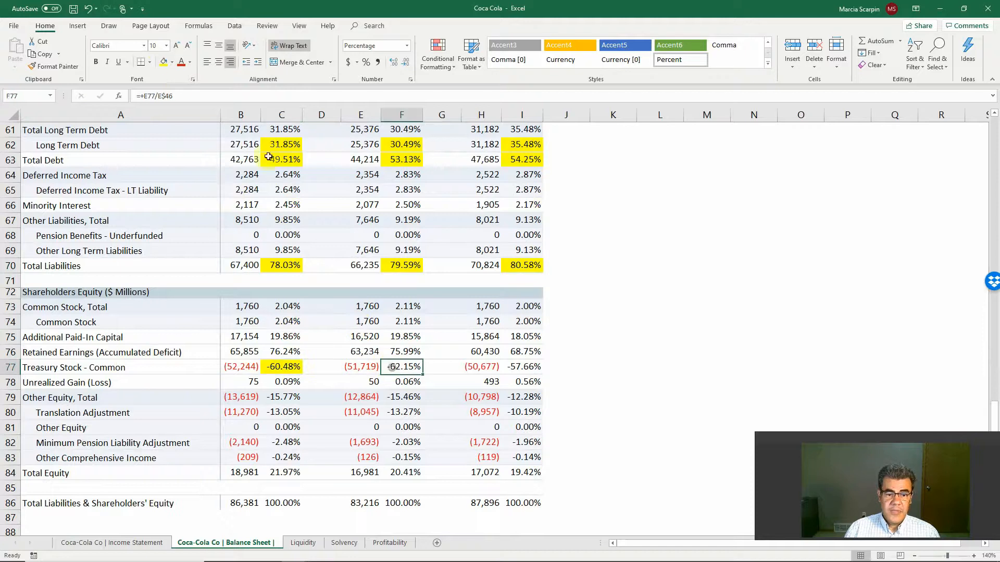
left_click(165, 62)
left_click(503, 367)
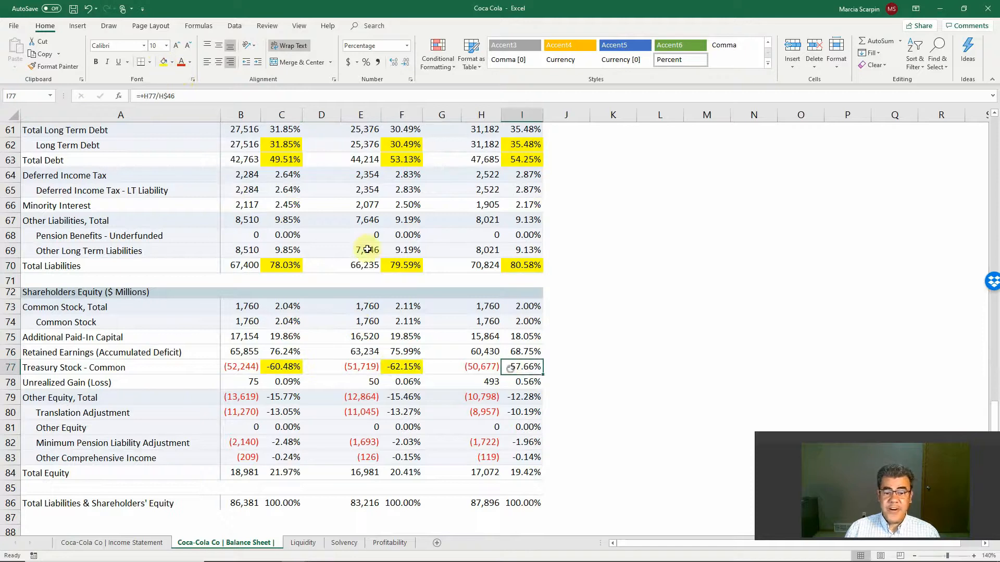
left_click(164, 62)
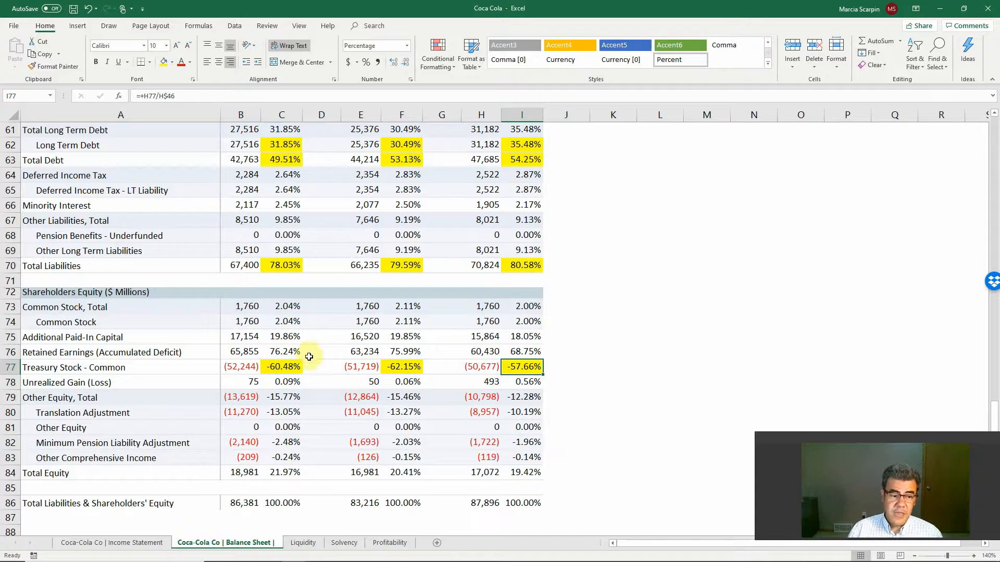
Step: Review the 2019 Total Liabilities percentage (C70) and the highlighted liability and asset percentages back up to the start of the Assets section
left_click(273, 260)
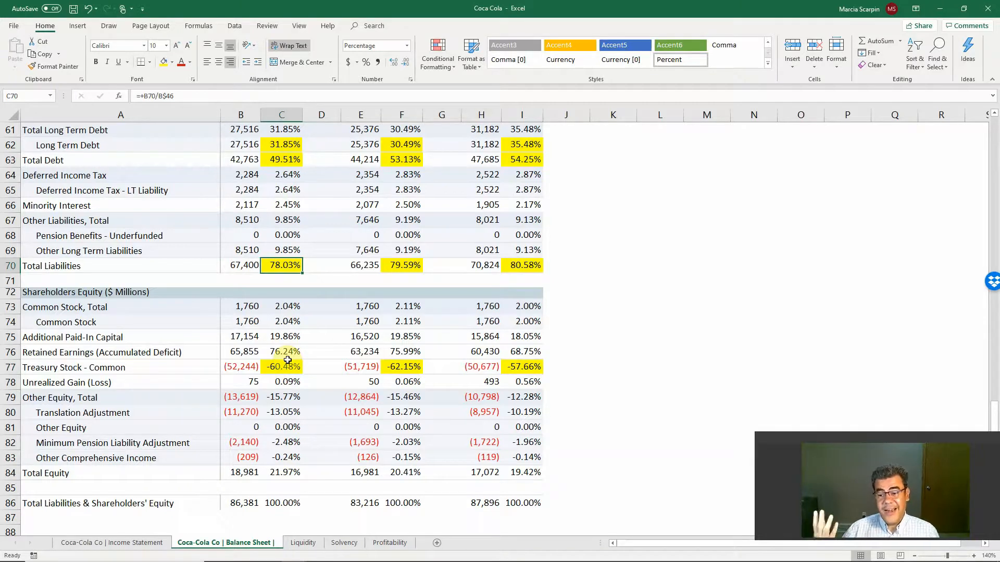
scroll(313, 352, "up", 5)
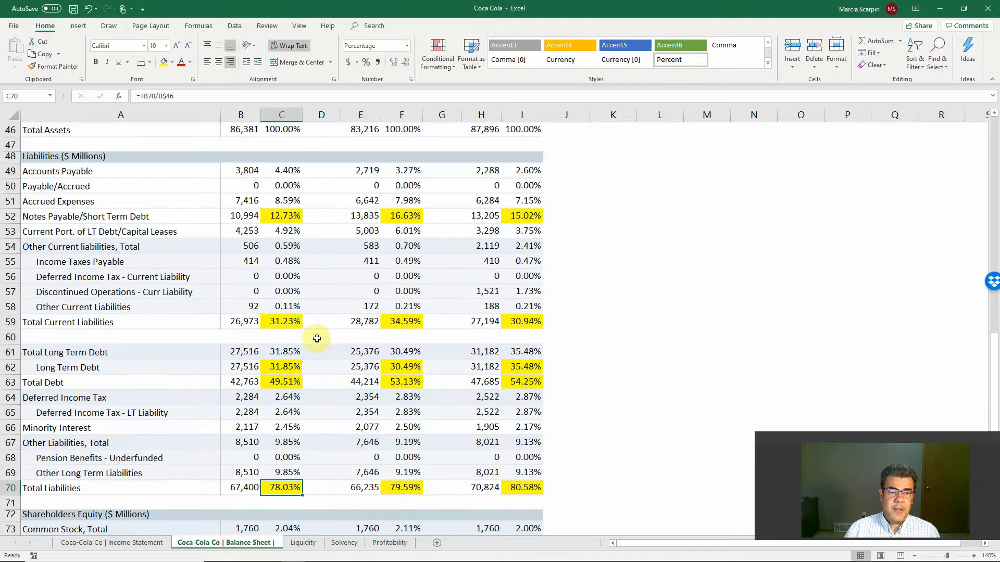
scroll(319, 328, "up", 5)
scroll(319, 326, "up", 5)
scroll(318, 328, "up", 4)
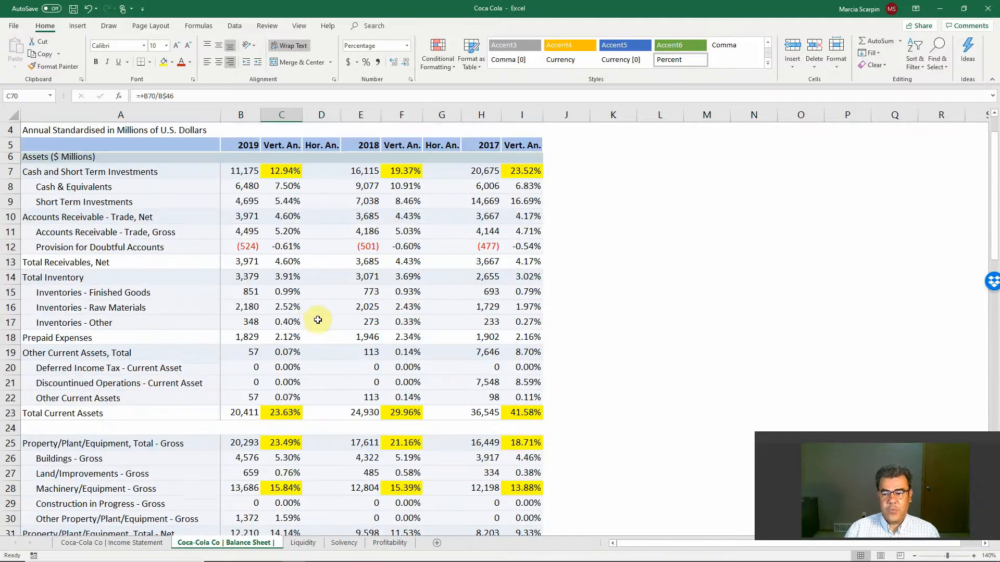
Step: Highlight the Total Equity percentages for 2019, 2018 and 2017 (C84, F84, I84) in yellow
scroll(322, 336, "down", 2)
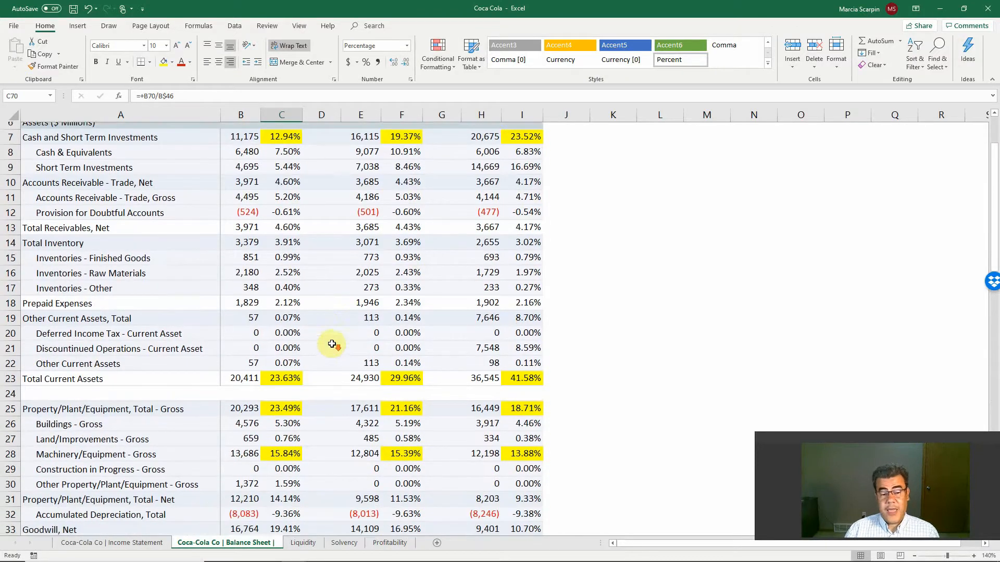
left_click(275, 322)
scroll(299, 371, "down", 3)
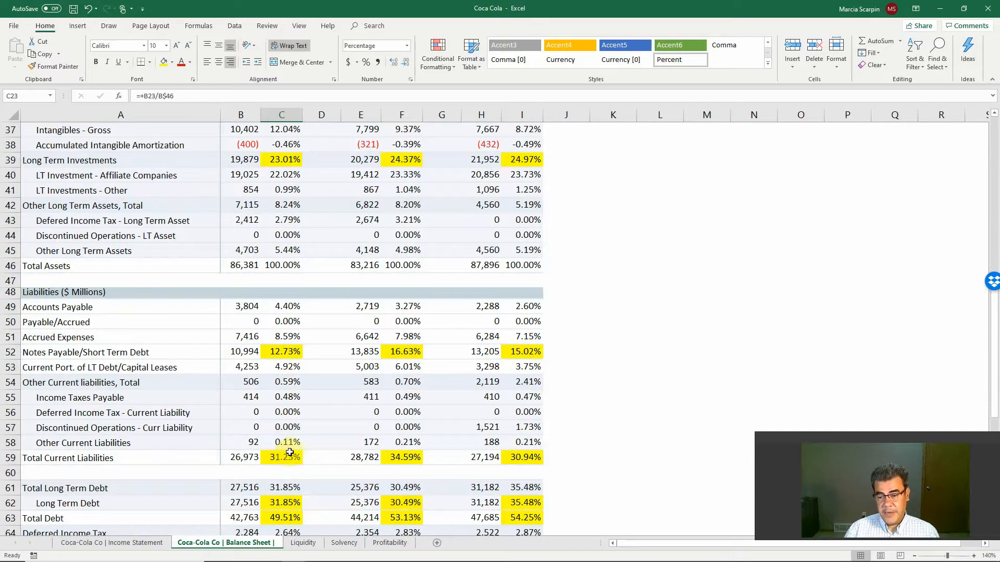
scroll(286, 453, "down", 9)
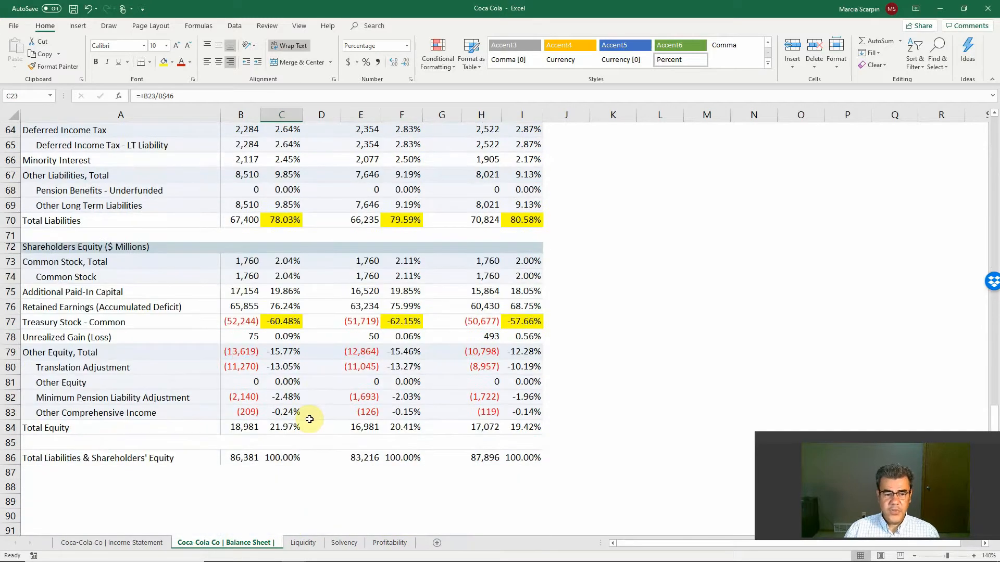
left_click(278, 427)
left_click(163, 61)
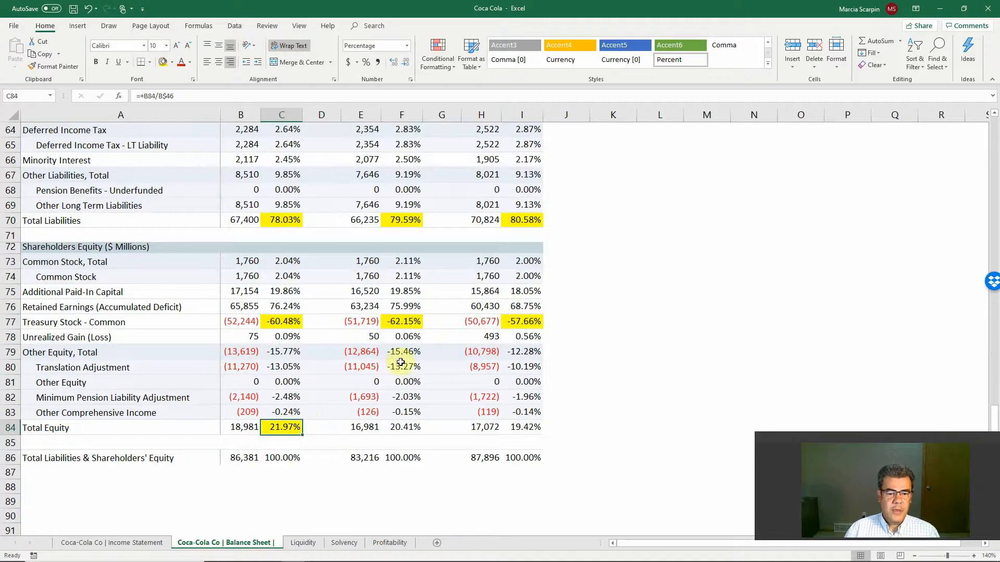
left_click(402, 428)
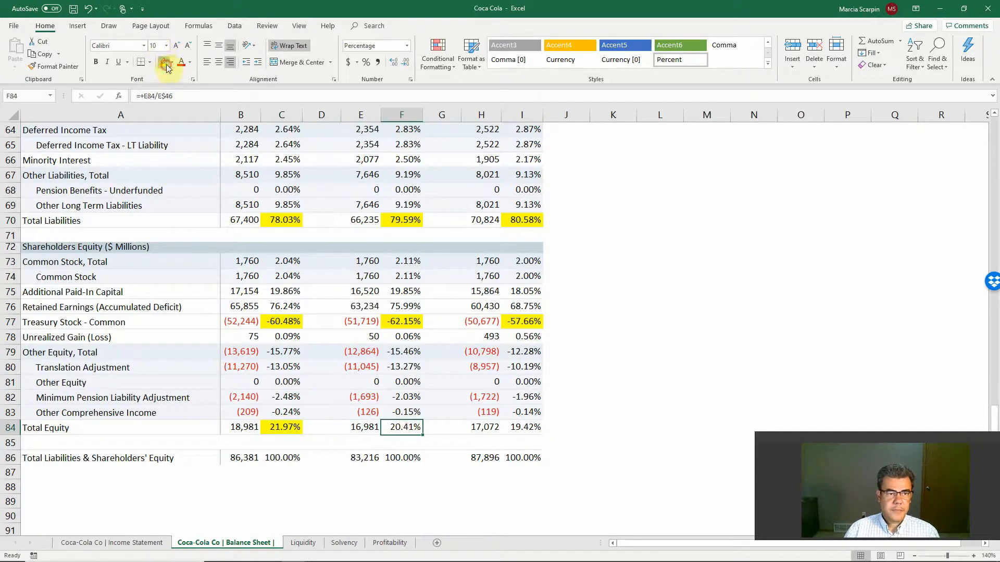
left_click(165, 64)
left_click(527, 428)
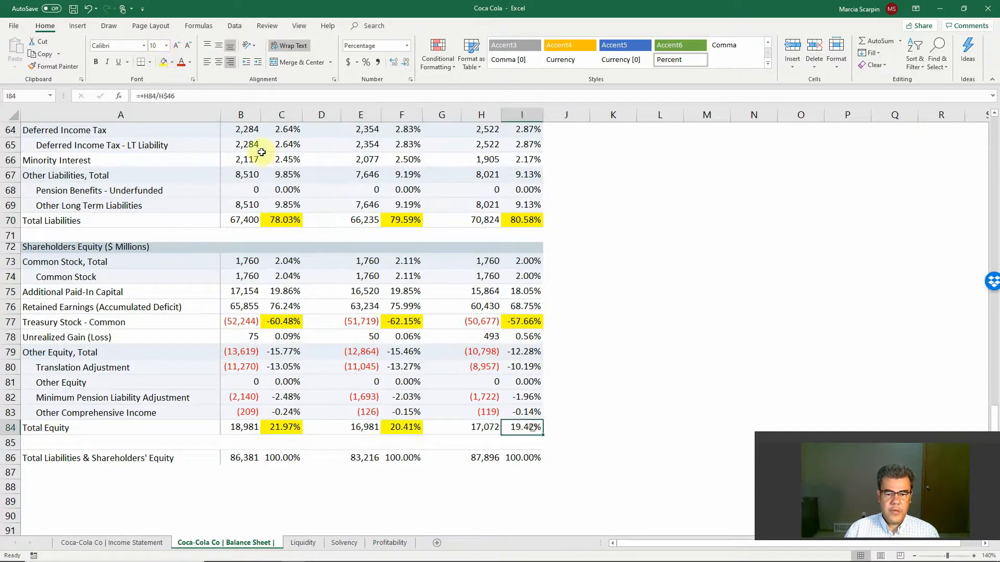
left_click(164, 62)
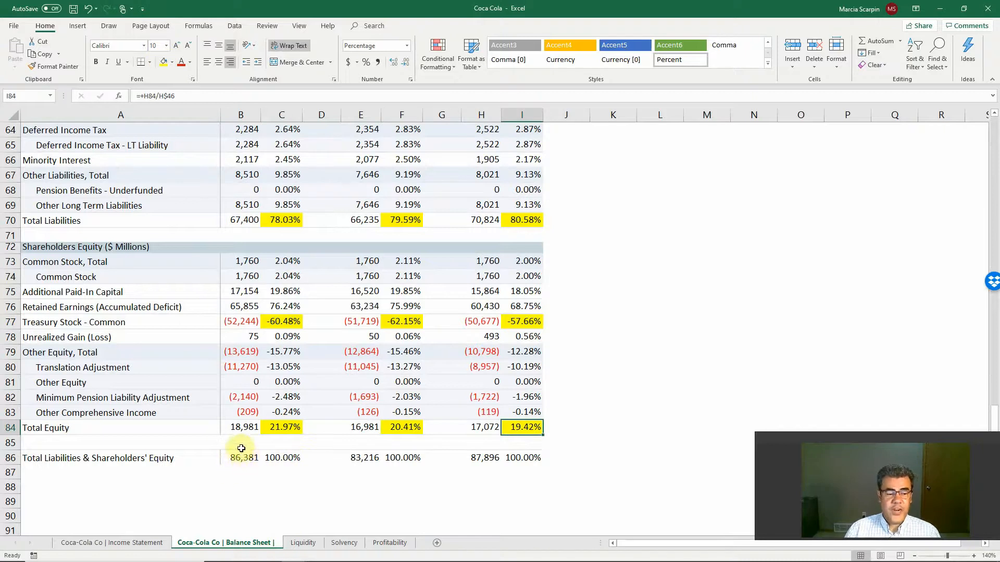
Step: Check the 2019 Total Liabilities & Shareholders' Equity percentage (C86), then switch to the PowerPoint slide show and advance to the Horizontal Analysis formula
left_click(290, 457)
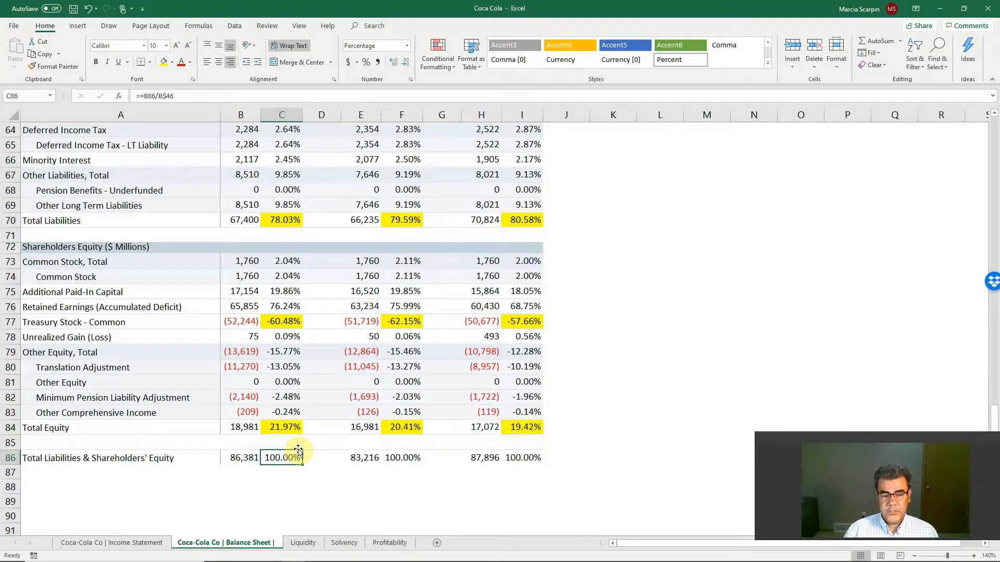
key("alt")
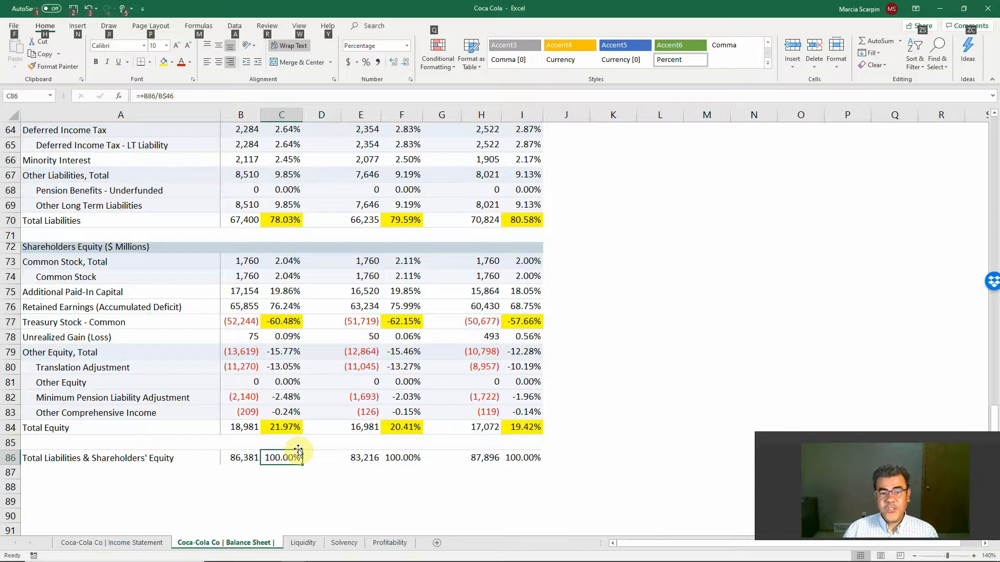
key("alt+Tab")
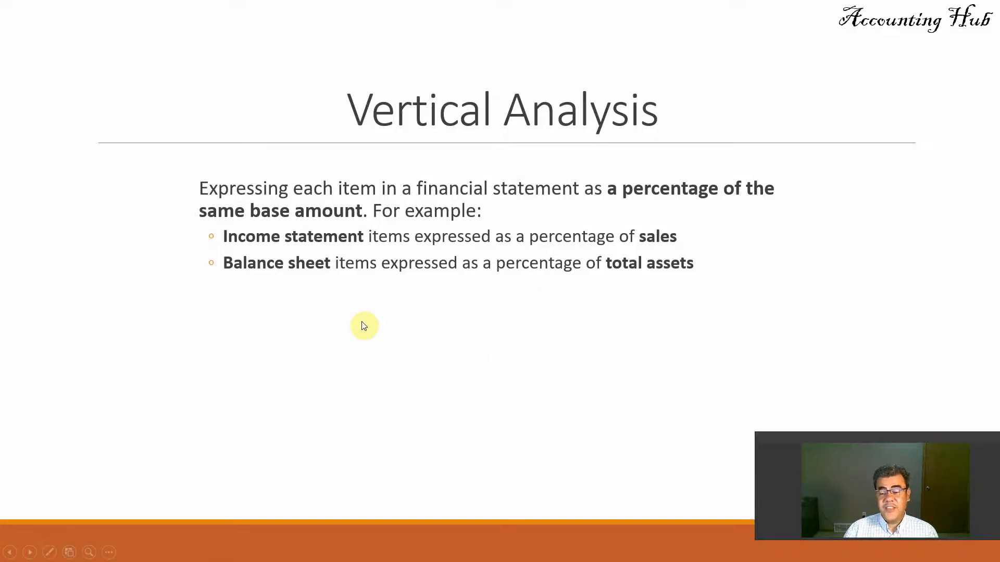
left_click(364, 326)
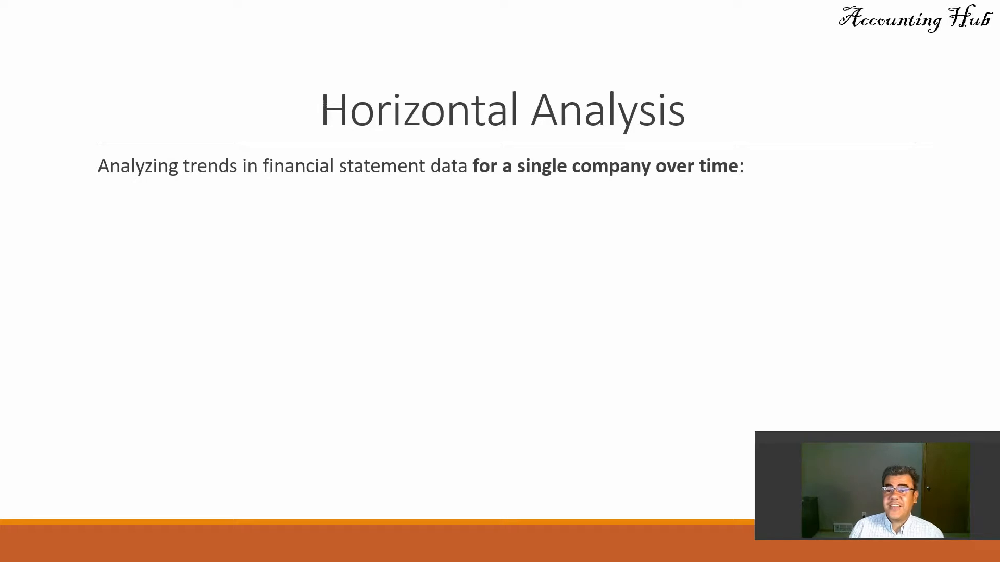
key("Right")
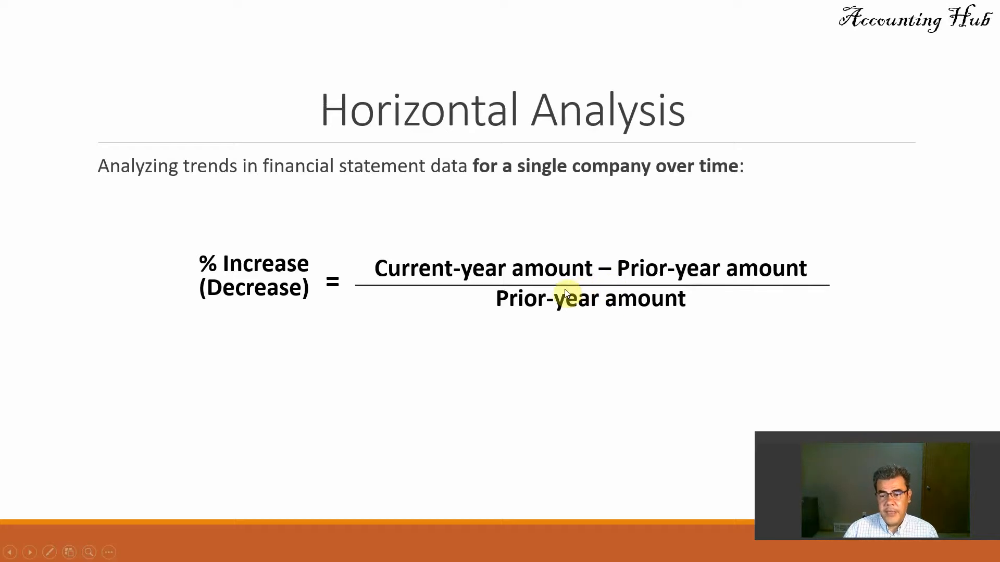
Step: Return to the Coca Cola workbook in Excel and enter =(B7-E7)/E7 as the 2019 horizontal analysis of Cash and Short Term Investments in D7
key("alt+Tab")
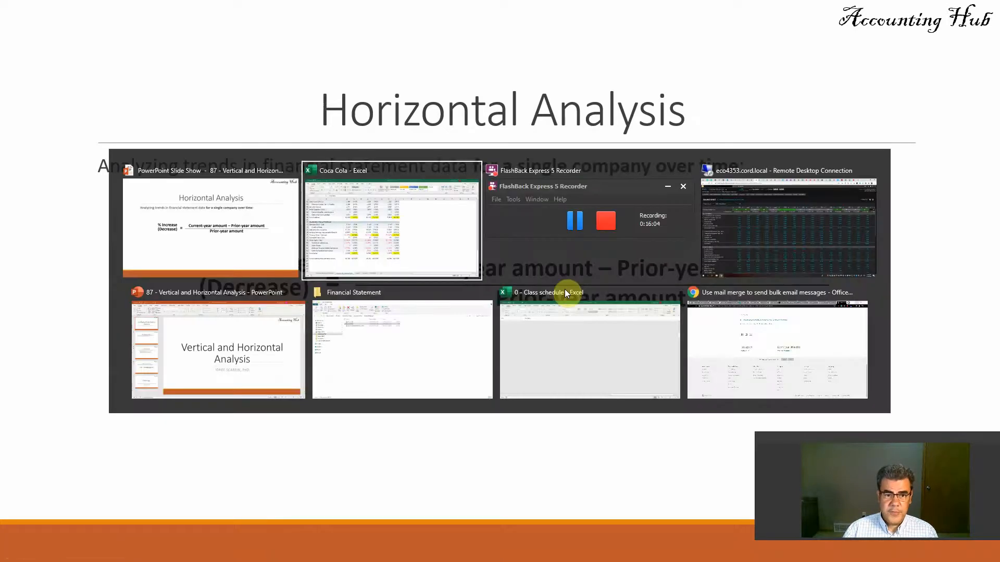
scroll(365, 459, "up", 5)
scroll(364, 459, "up", 16)
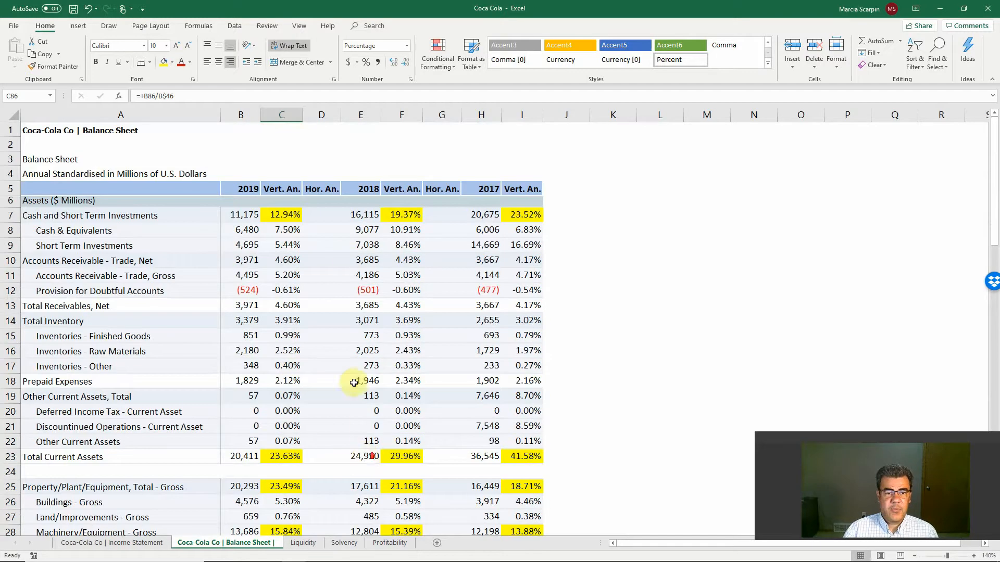
left_click(325, 213)
type("=")
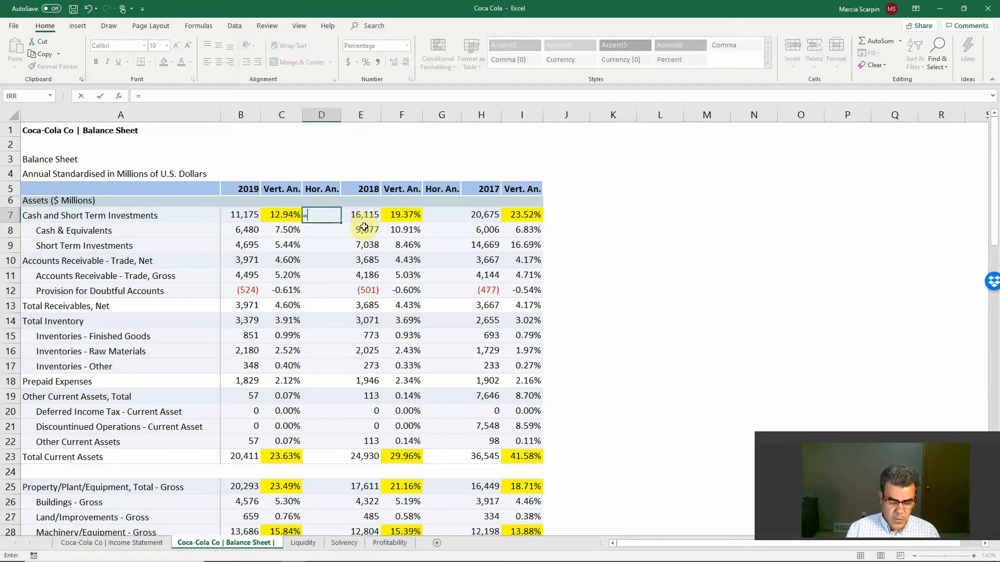
type("(")
key("Left")
key("Left")
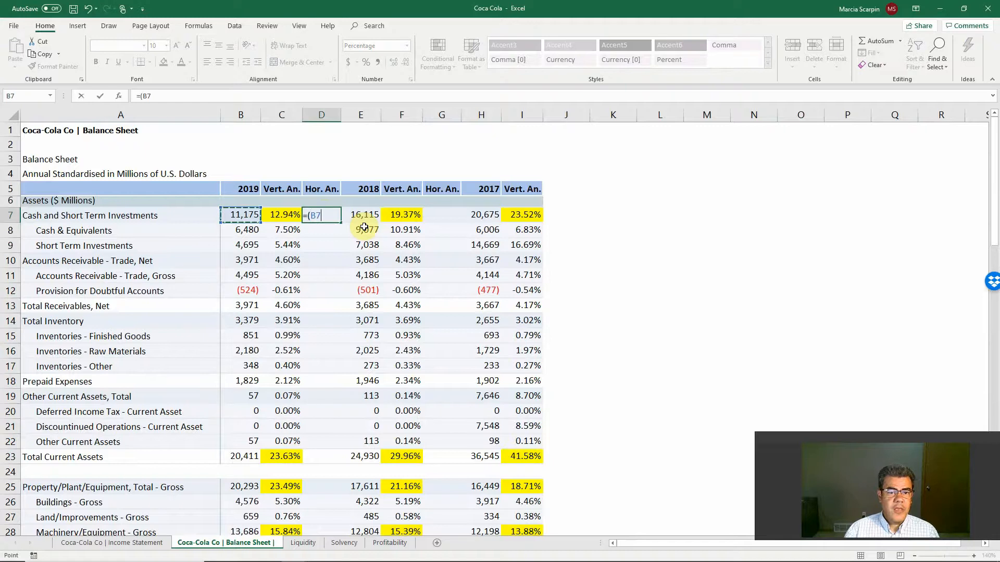
type("-")
key("Right")
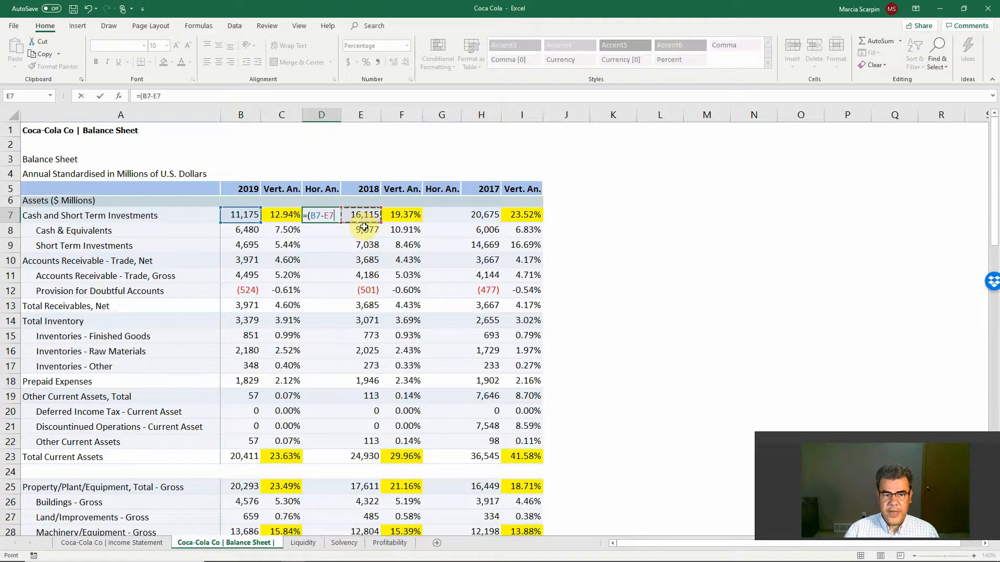
type(")/")
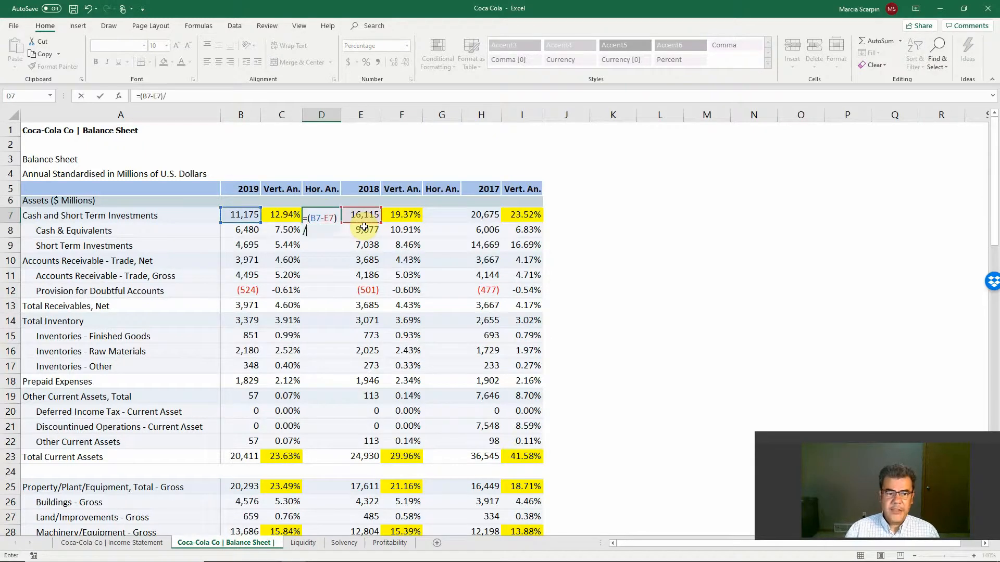
key("Right")
key("Return")
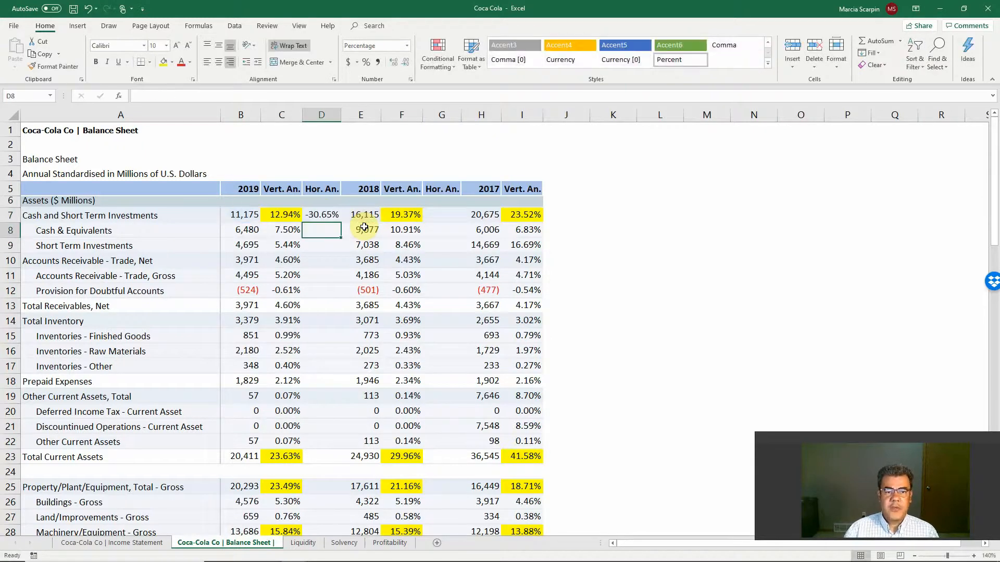
Step: Copy the horizontal analysis formula in D7 down to the Total Liabilities & Shareholders' Equity row (D86), pasting formulas only
key("Up")
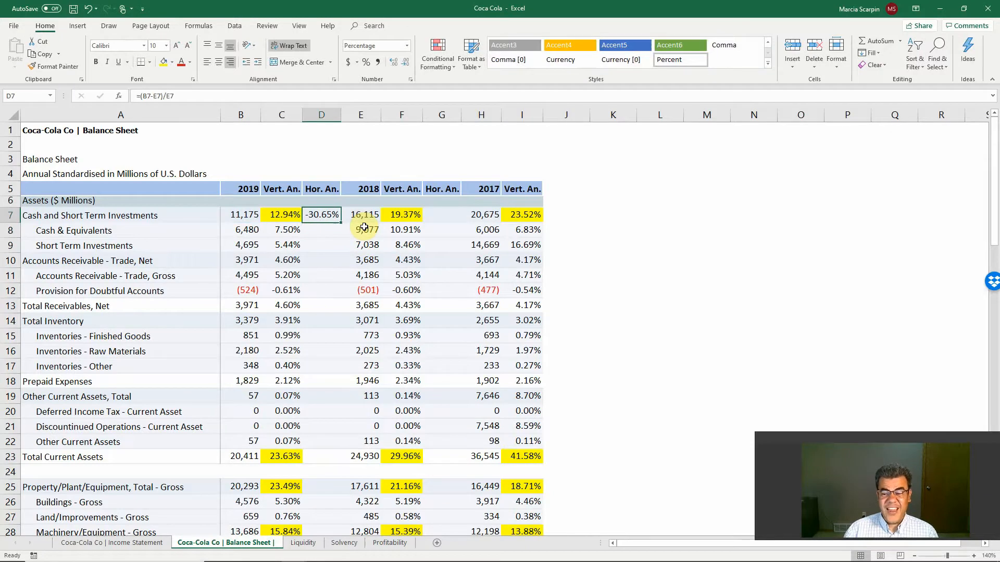
key("ctrl+c")
key("shift+Down")
key("shift+Down")
key("shift+Down")
key("shift+Down")
key("shift+Down")
key("shift+Down")
key("shift+Down")
key("shift+Down")
key("shift+Down")
key("shift+Down")
key("shift+Down")
key("shift+Down")
key("shift+Down")
key("shift+Down")
key("shift+Down")
key("shift+Down")
key("shift+Down")
key("shift+Down")
key("shift+Down")
key("shift+Down")
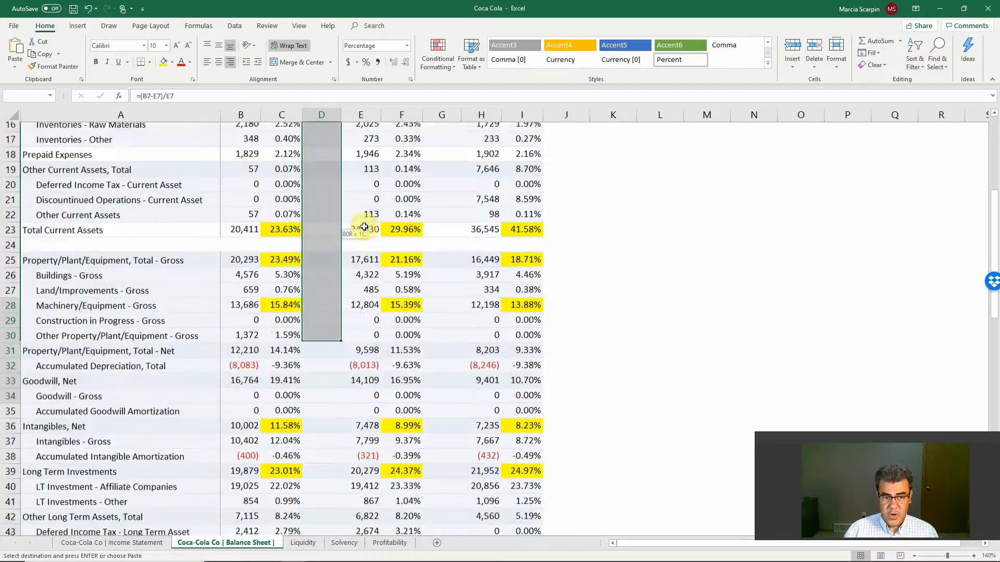
key("shift+Down")
key("shift+Down")
key("shift+Down")
key("shift+Down")
key("shift+Down")
key("shift+Down")
key("shift+Down")
key("shift+Down")
key("shift+Down")
key("shift+Down")
key("shift+Down")
key("shift+Down")
key("shift+Down")
key("shift+Down")
key("shift+Down")
key("shift+Down")
key("shift+Down")
key("shift+Down")
key("shift+Down")
key("shift+Down")
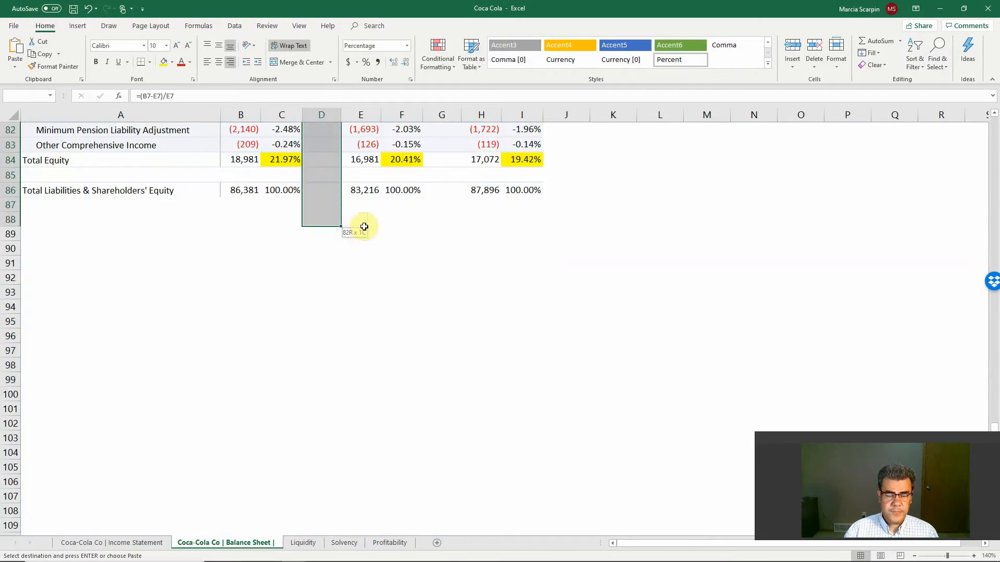
right_click(327, 164)
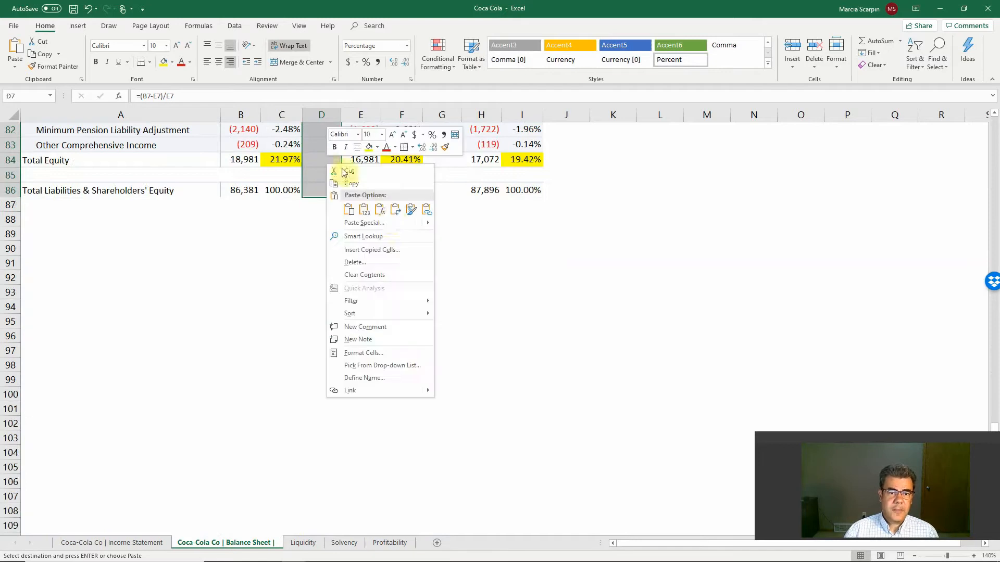
left_click(380, 208)
Step: Clear the horizontal analysis formulas from the blank and heading rows of the Assets and Liabilities sections (D24, D47:D48 and D60)
scroll(382, 214, "up", 20)
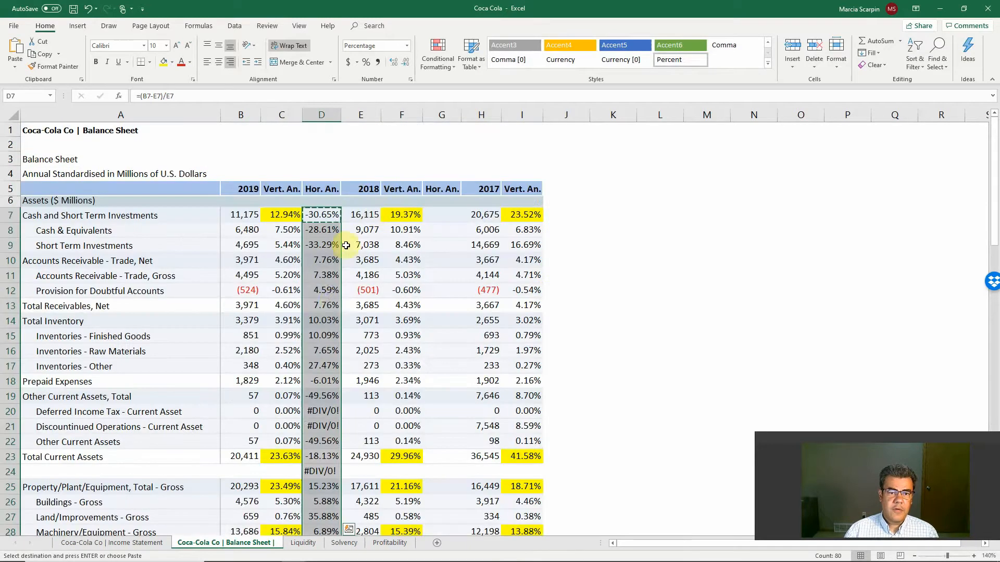
left_click(325, 470)
key("Delete")
scroll(357, 479, "down", 6)
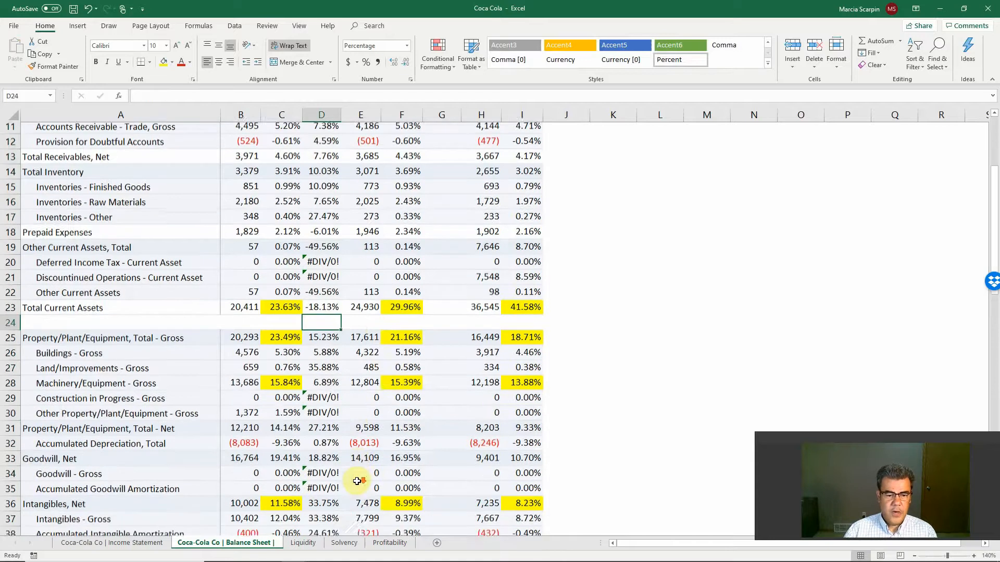
scroll(357, 479, "down", 1)
left_click_drag(328, 505, 328, 518)
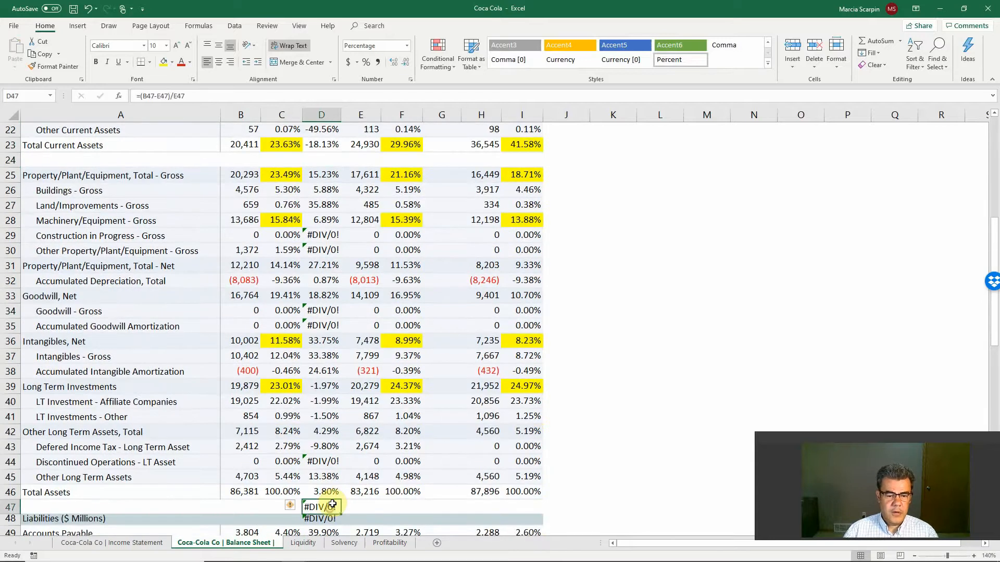
key("Delete")
scroll(325, 513, "down", 5)
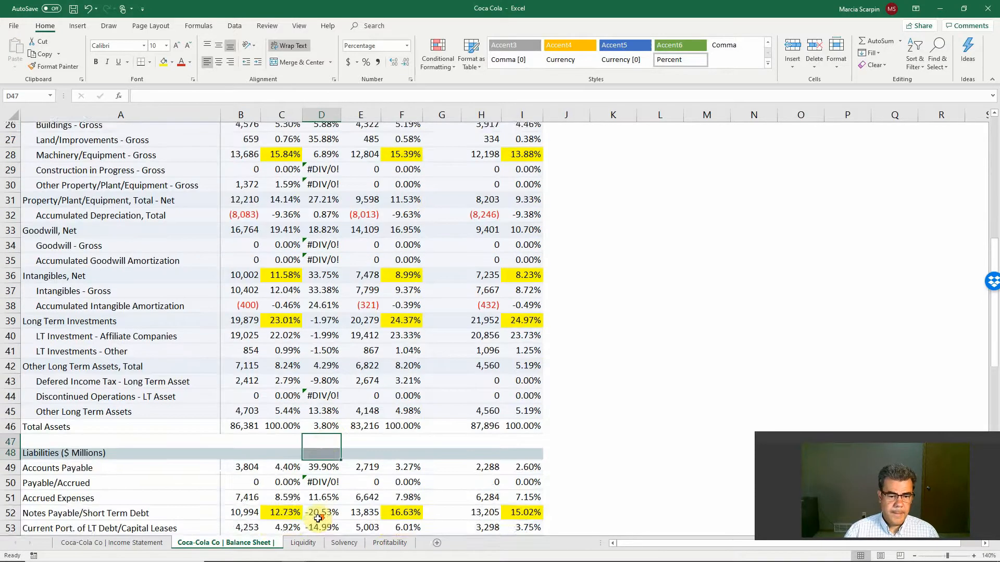
scroll(324, 517, "down", 1)
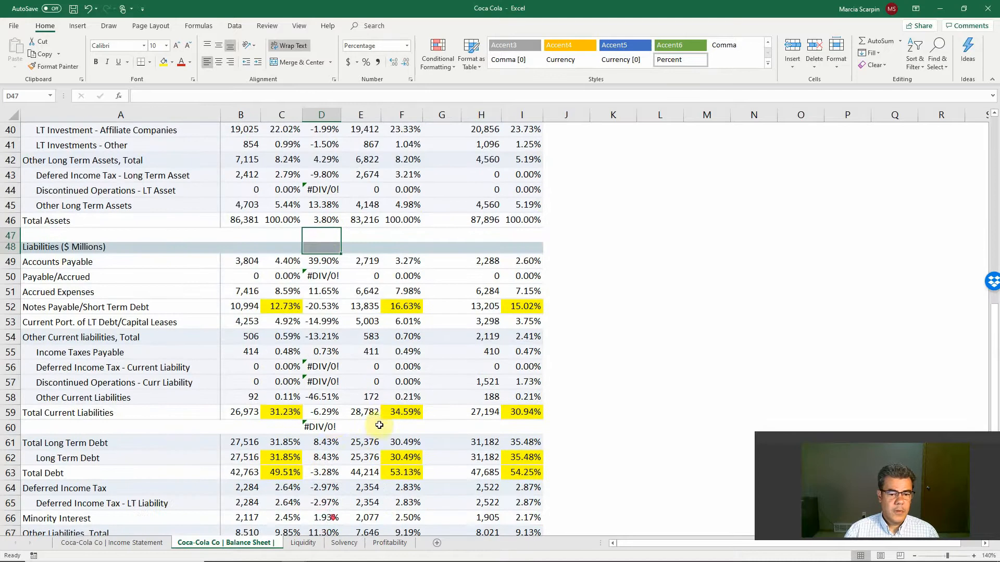
left_click(336, 427)
key("Delete")
Step: Clear the horizontal analysis formulas from the blank and heading rows around Shareholders Equity (D71:D72 and D85)
scroll(338, 416, "down", 5)
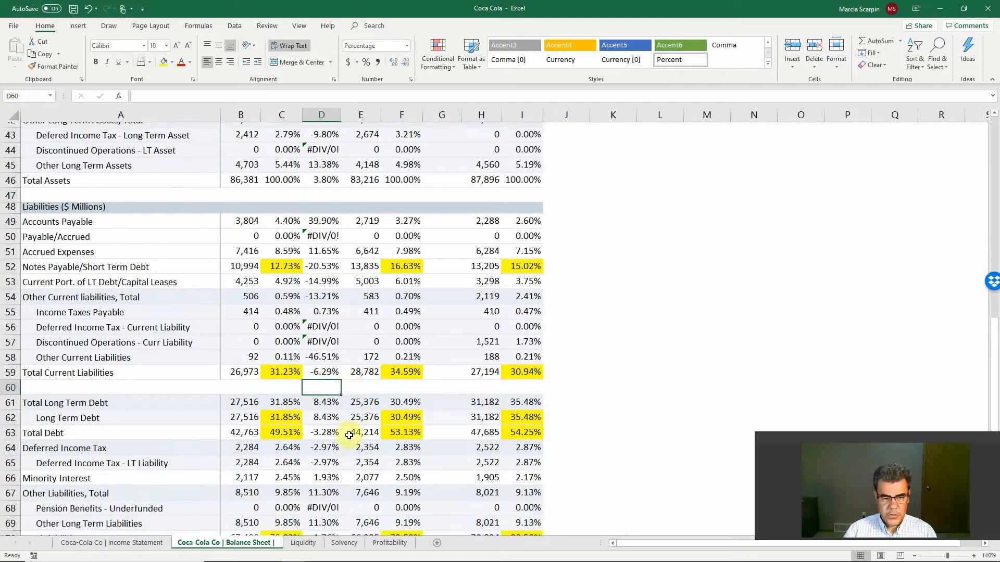
left_click(326, 372)
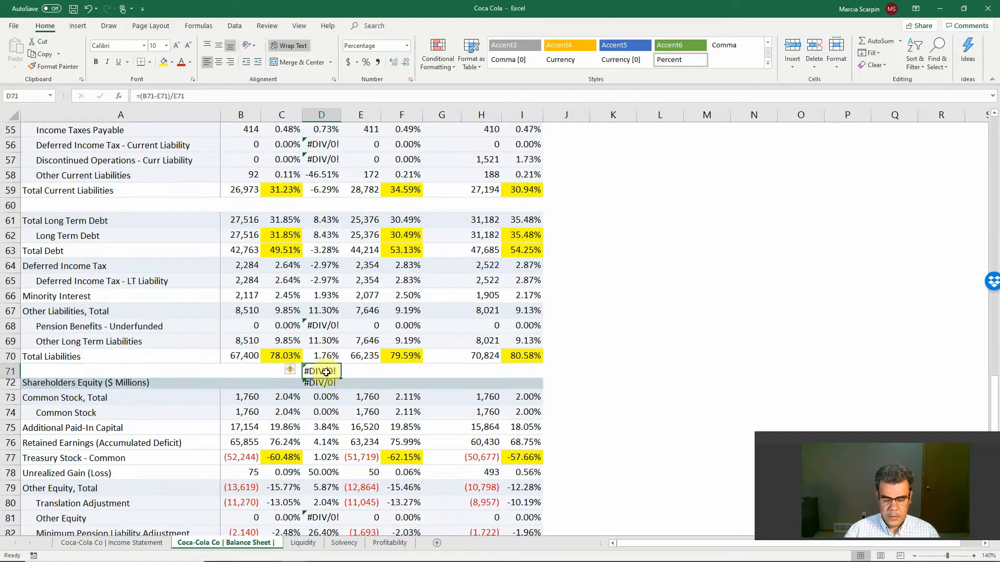
key("shift+Down")
key("Delete")
scroll(325, 372, "down", 3)
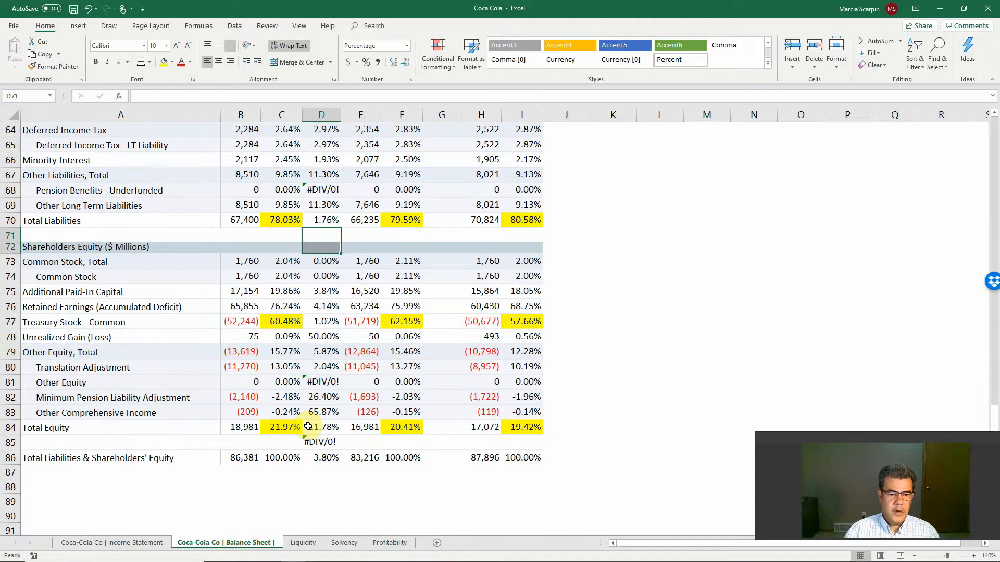
left_click(319, 441)
key("Delete")
Step: Copy the whole 2019 horizontal analysis column D into column G for the 2018 horizontal analysis
scroll(346, 434, "up", 20)
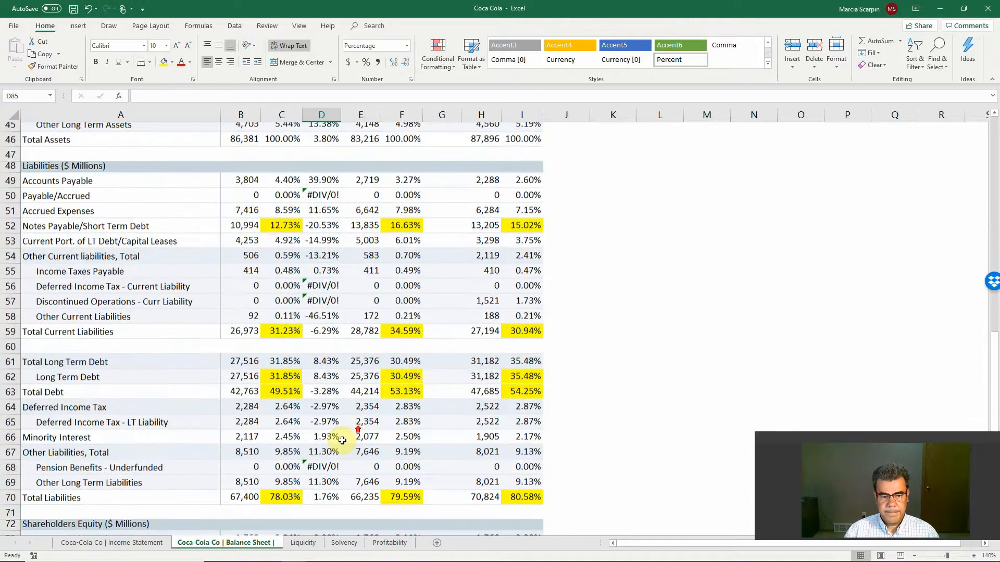
left_click(321, 114)
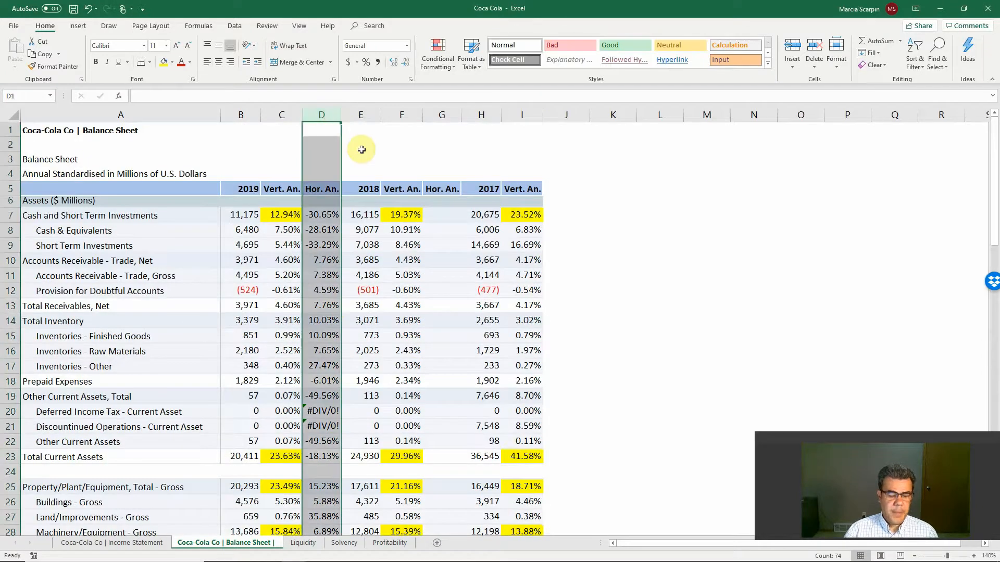
key("ctrl+c")
left_click(443, 134)
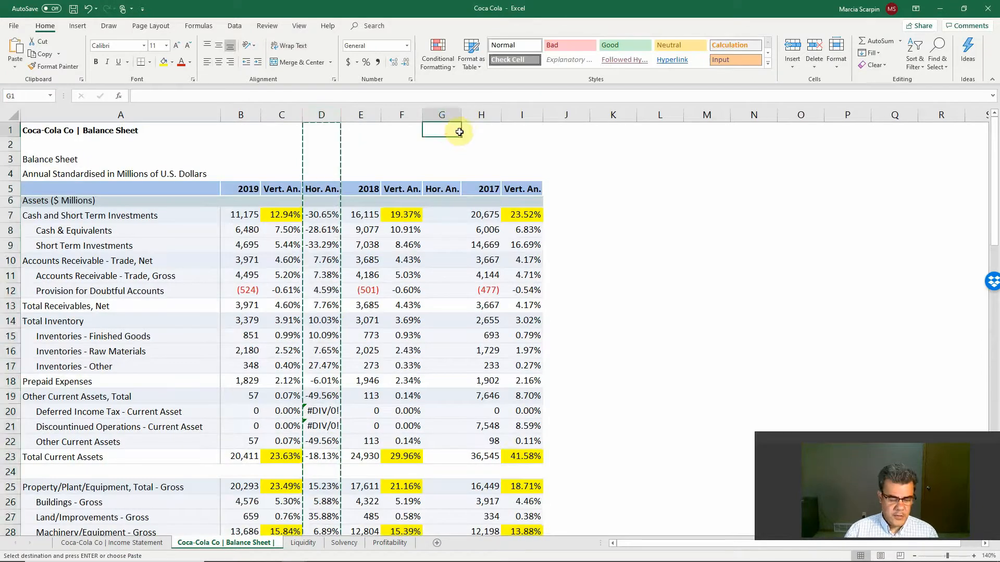
key("ctrl+v")
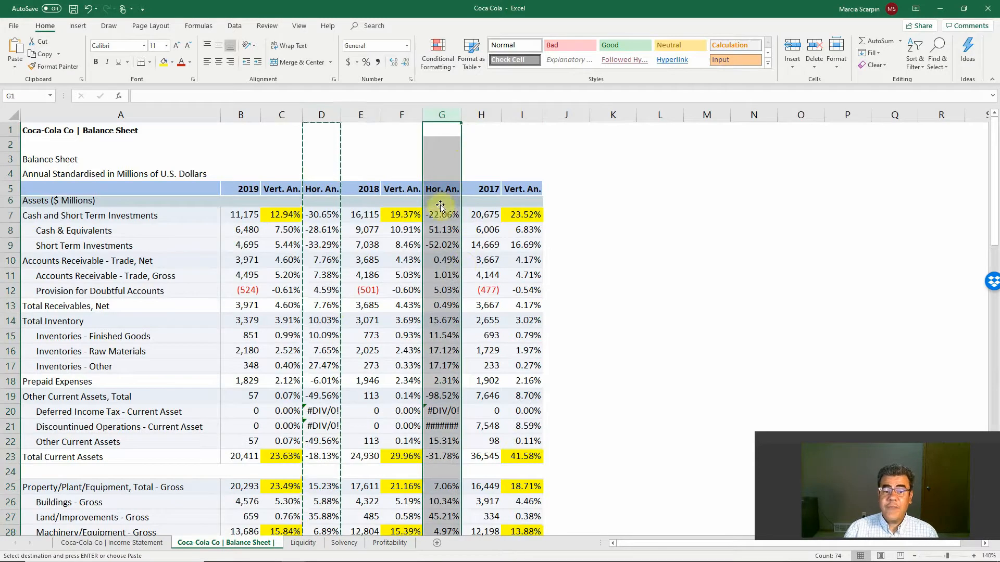
Step: Clear the horizontal analysis error cells of Deferred Income Tax and Discontinued Operations under current assets (D20:D21 and G20)
left_click(560, 190)
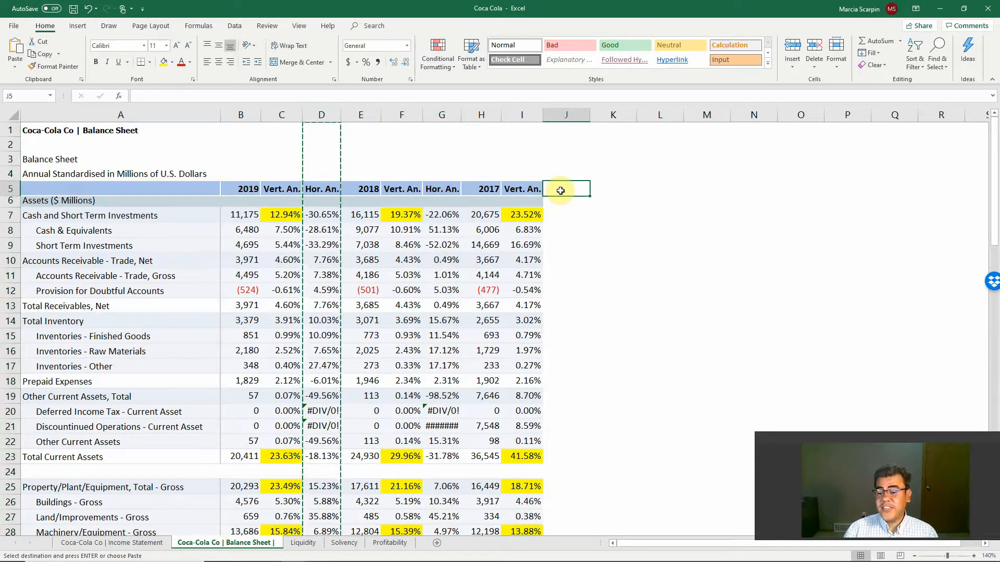
key("Escape")
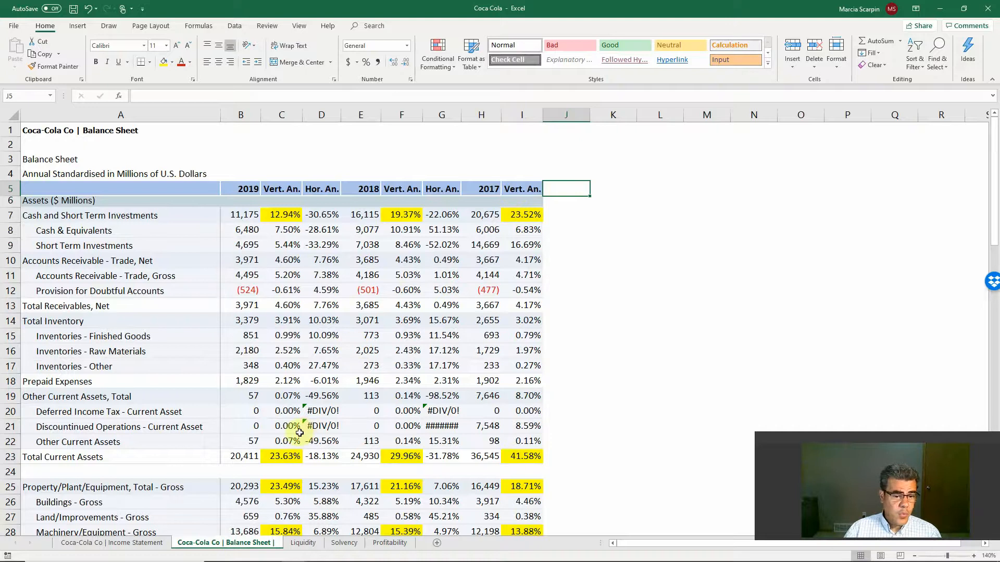
left_click(313, 412)
left_click_drag(313, 412, 315, 426)
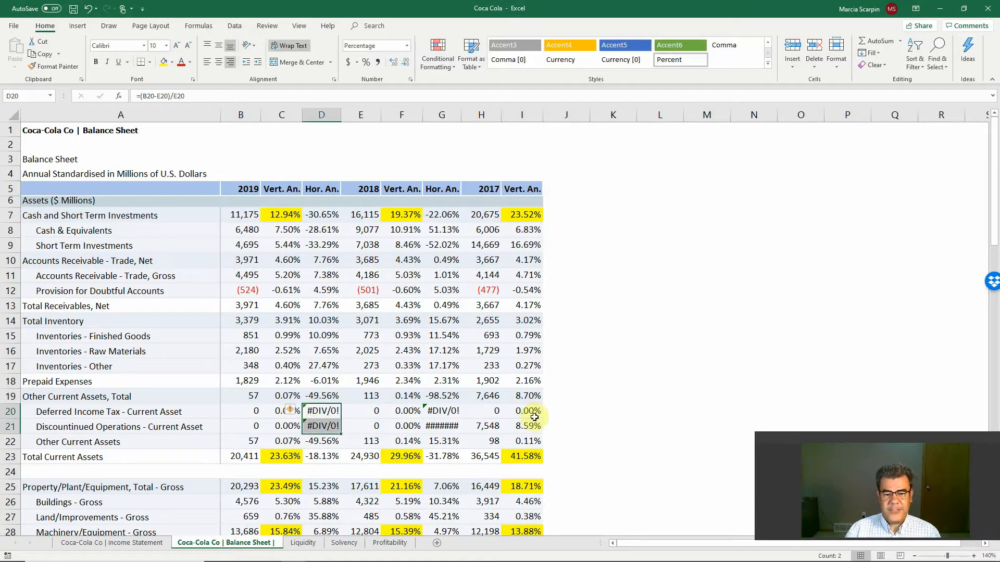
key("Delete")
key("Right")
key("Right")
key("Right")
key("Delete")
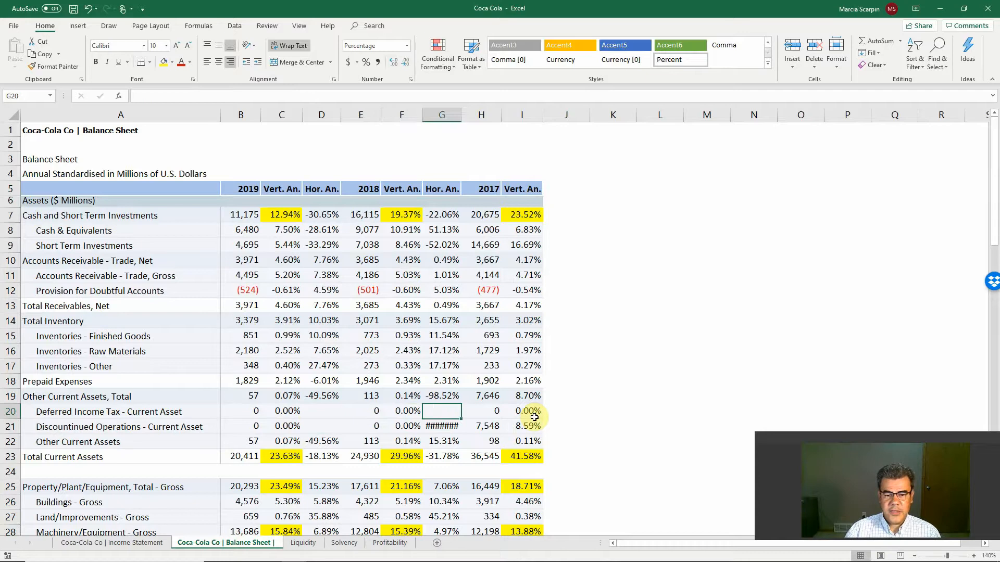
Step: Undo a trial widening of column G and clear the 2018 horizontal analysis of Discontinued Operations - Current Asset (G21)
key("Down")
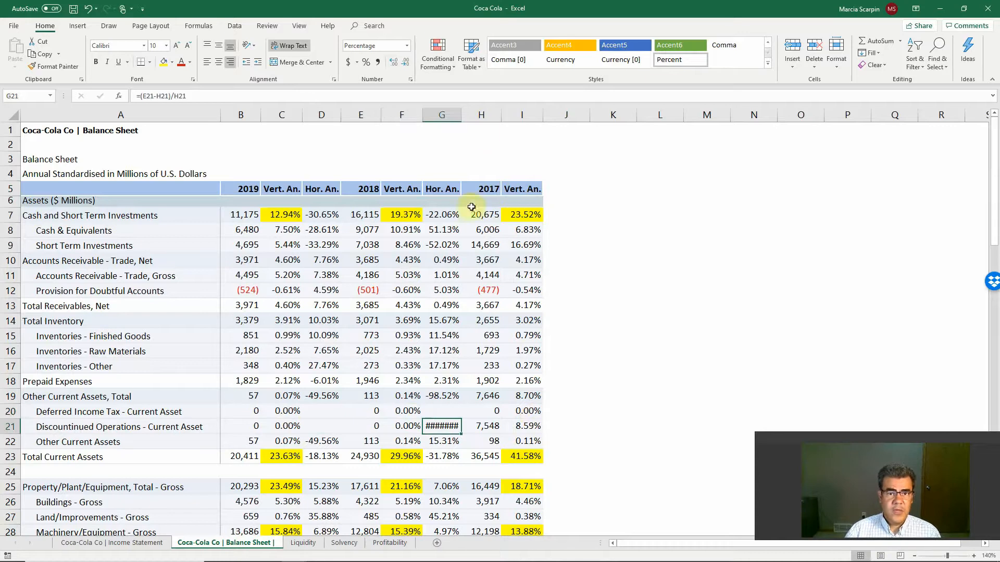
left_click_drag(461, 115, 495, 115)
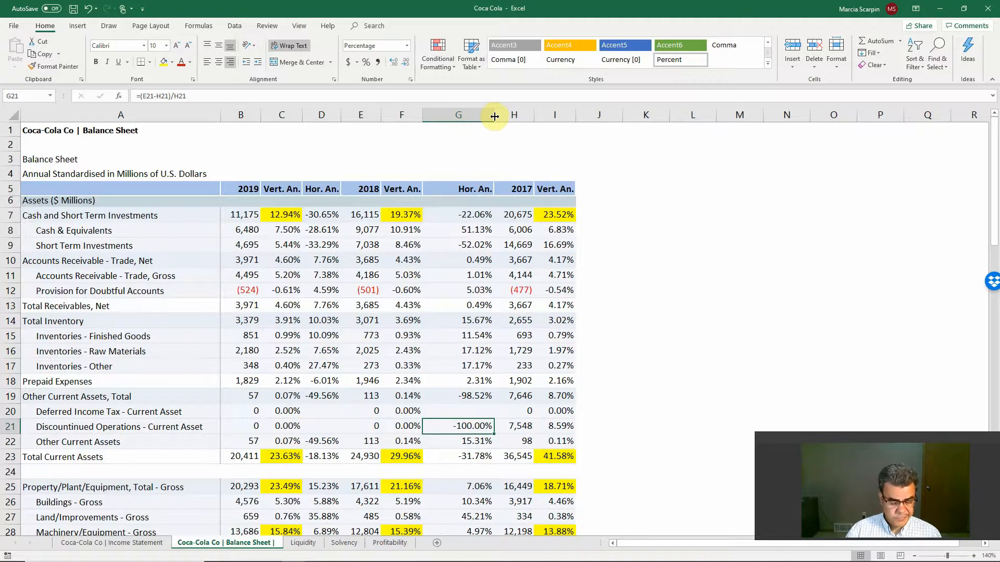
key("ctrl+z")
key("Delete")
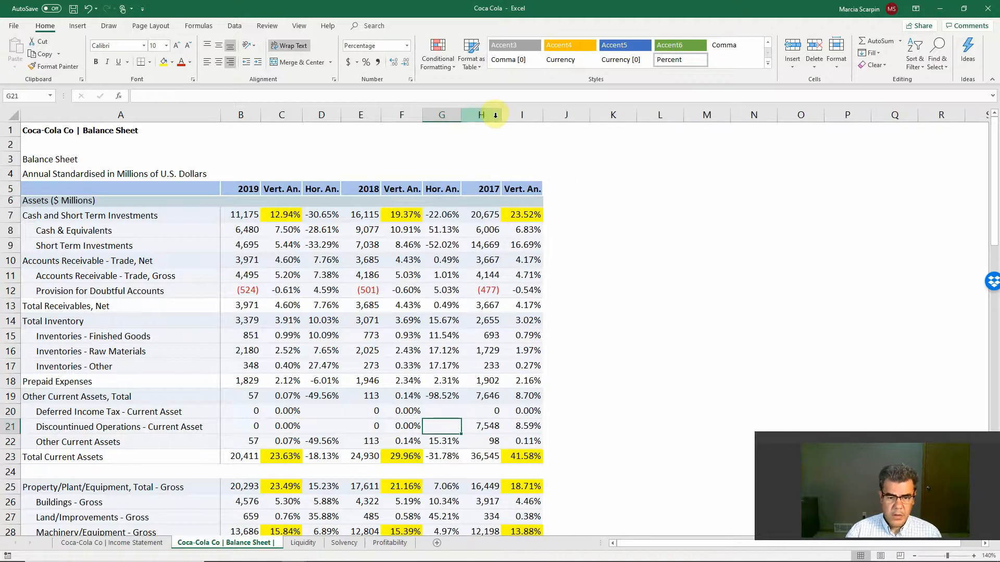
Step: Clear the horizontal analysis formulas for Construction in Progress and Other Property/Plant/Equipment in both years (D29:D30 and G29:G30)
scroll(527, 410, "down", 2)
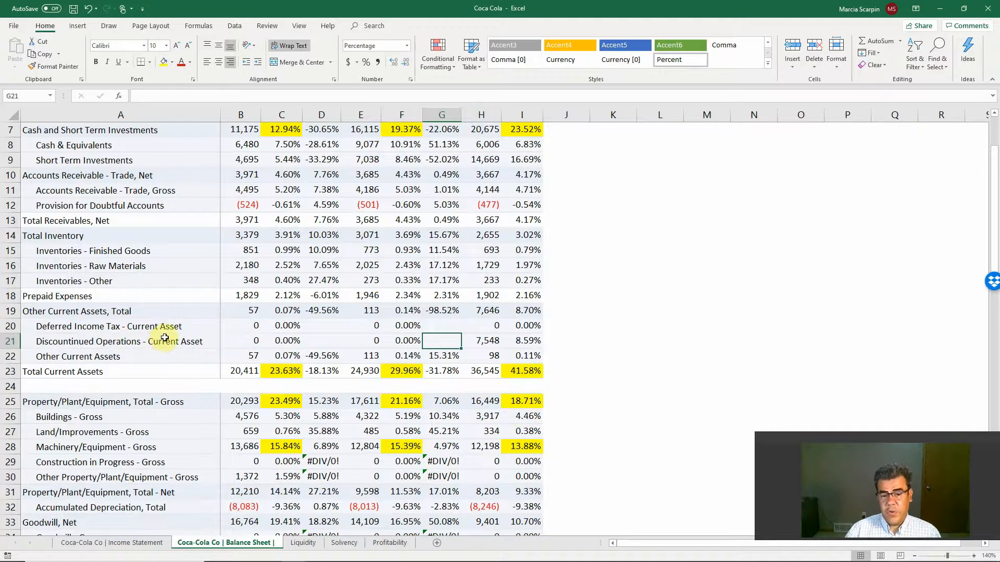
left_click(328, 464)
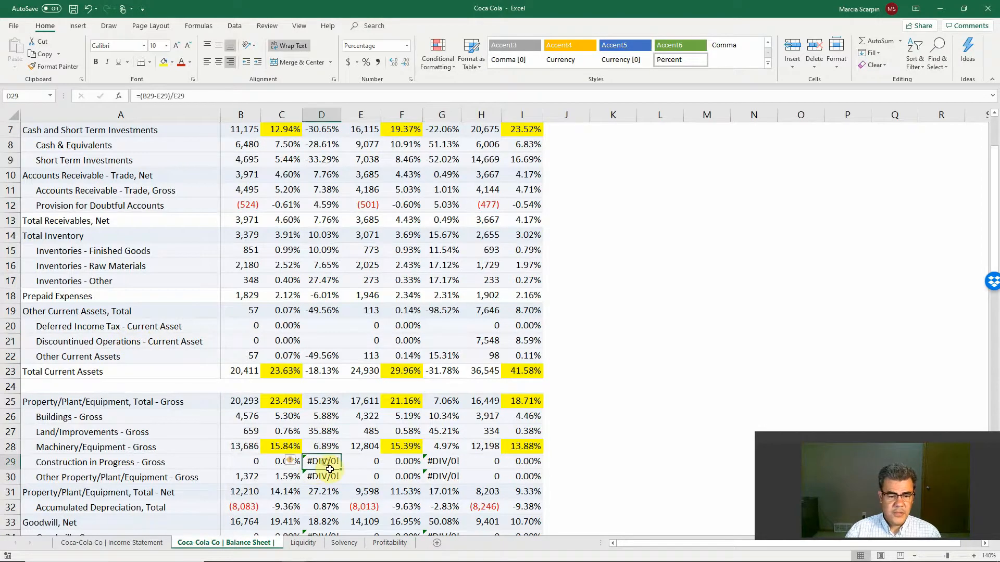
left_click_drag(329, 470, 328, 476)
key("Delete")
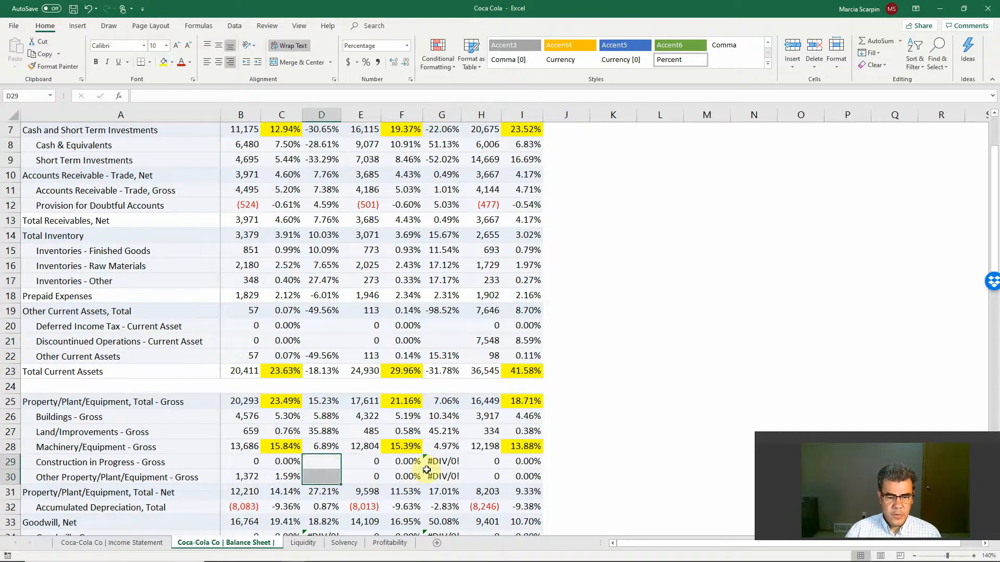
key("Right")
key("Right")
key("Right")
left_click_drag(425, 470, 428, 477)
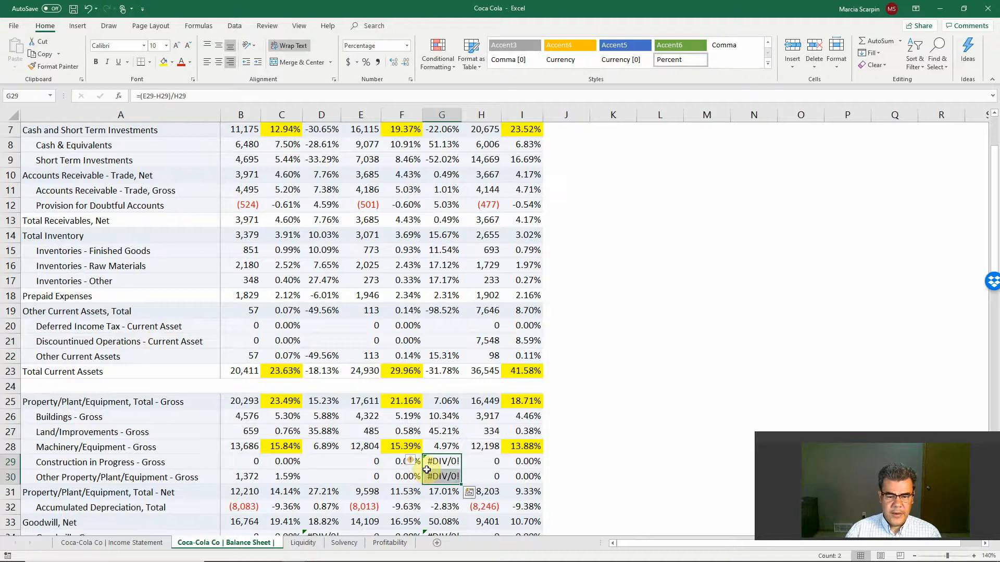
key("Delete")
Step: Clear the horizontal analysis formulas for Goodwill - Gross and Accumulated Goodwill Amortization (D34:D35 and G34:G35)
scroll(411, 474, "down", 2)
left_click_drag(322, 446, 323, 463)
key("Delete")
left_click_drag(449, 447, 449, 462)
key("Delete")
Step: Clear the horizontal analysis error cells among the other long-term assets (D44 and G43:G44)
scroll(395, 411, "down", 4)
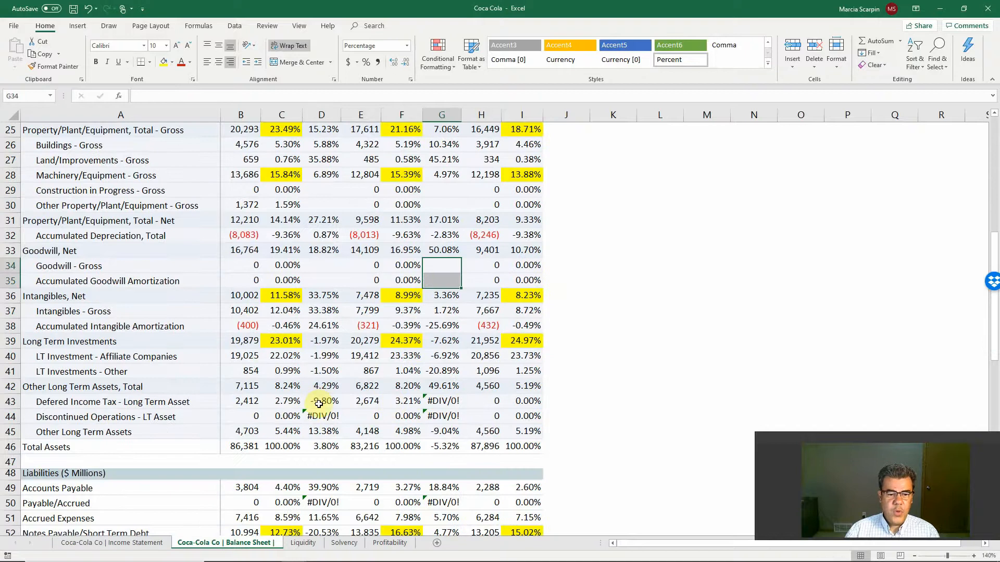
left_click(326, 417)
key("Delete")
left_click(441, 404)
left_click_drag(441, 403, 441, 416)
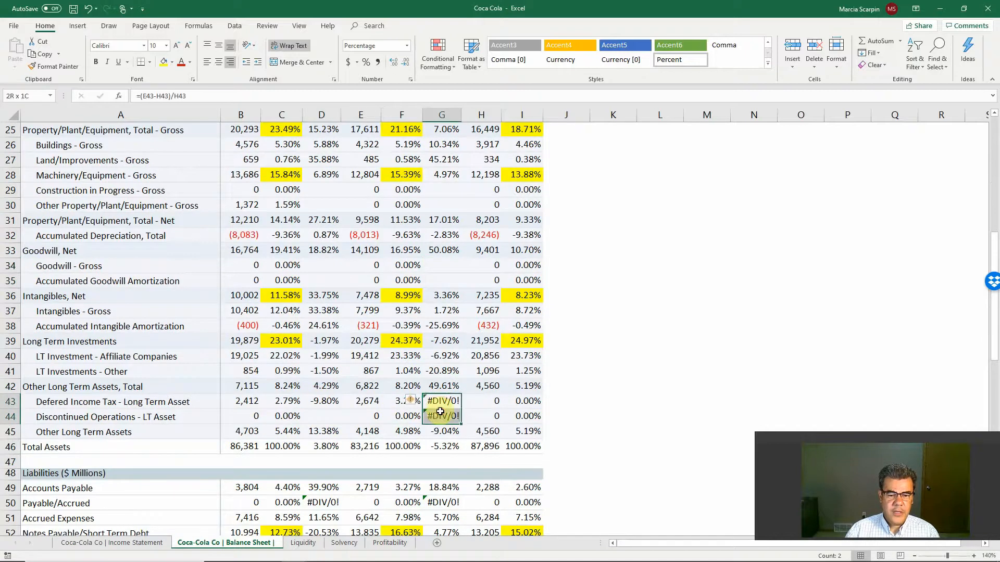
key("Delete")
Step: Clear the 2019 and 2018 horizontal analysis formulas in the Payable/Accrued row (D50 and G50)
scroll(396, 414, "down", 2)
left_click(316, 414)
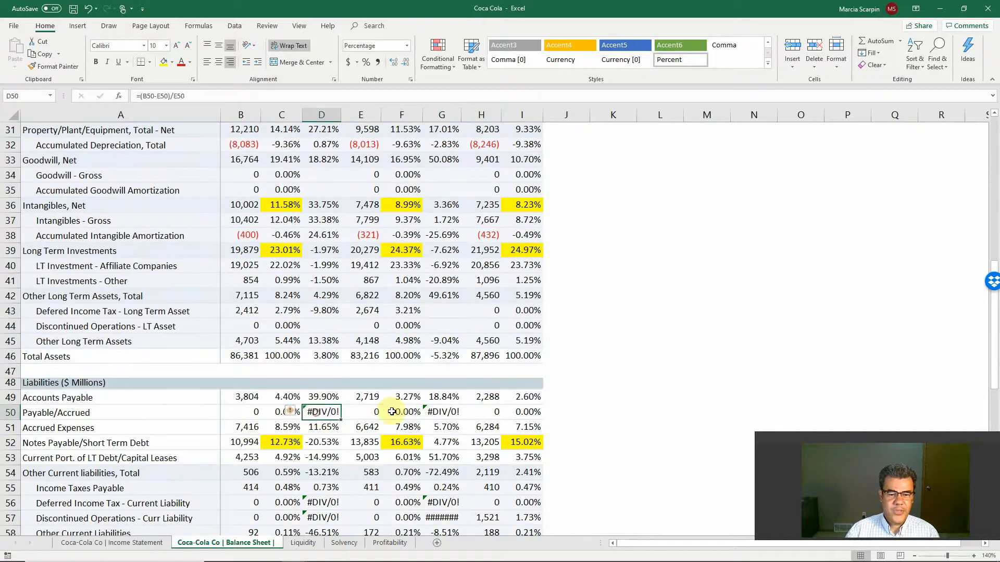
key("Delete")
left_click(442, 412)
key("Delete")
Step: Clear the horizontal analysis formulas for current-liability Deferred Income Tax and Discontinued Operations in both years (D56:D57 and G56:G57)
left_click_drag(321, 504, 321, 518)
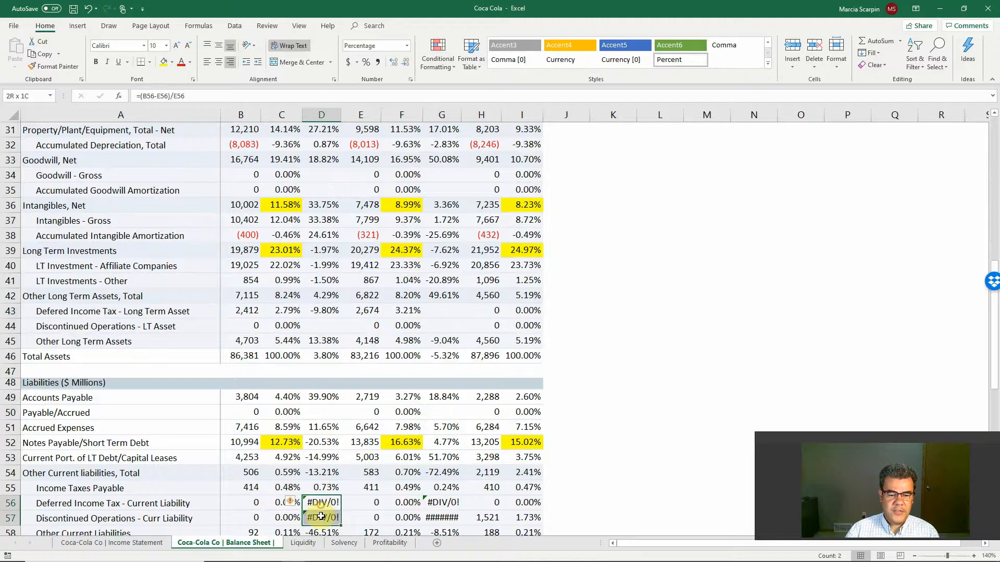
key("Delete")
left_click(445, 503)
key("Delete")
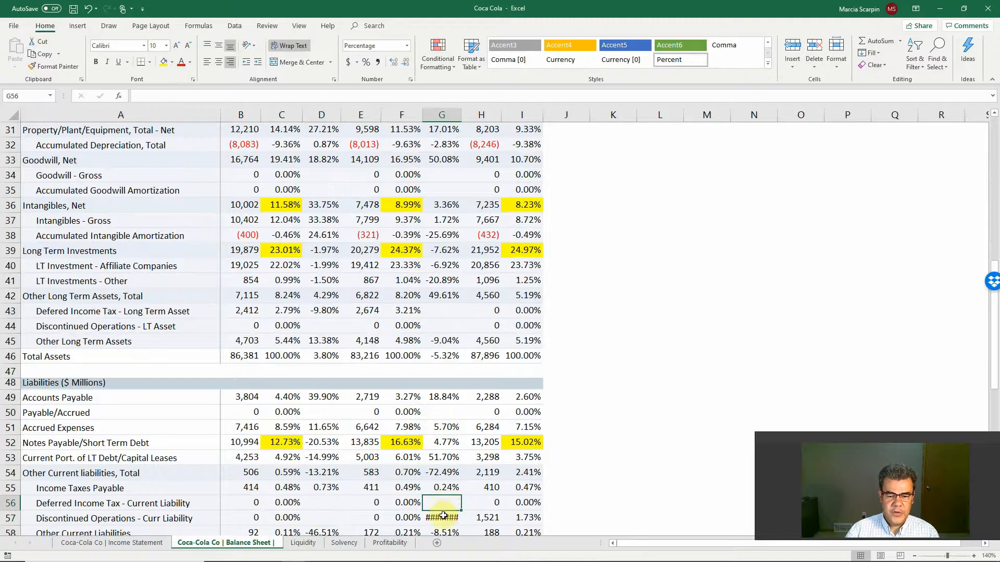
left_click(442, 518)
key("Delete")
Step: Clear the 2018 and 2019 horizontal analysis formulas in the Pension Benefits - Underfunded row (G68 and D68)
scroll(443, 500, "down", 4)
left_click(443, 501)
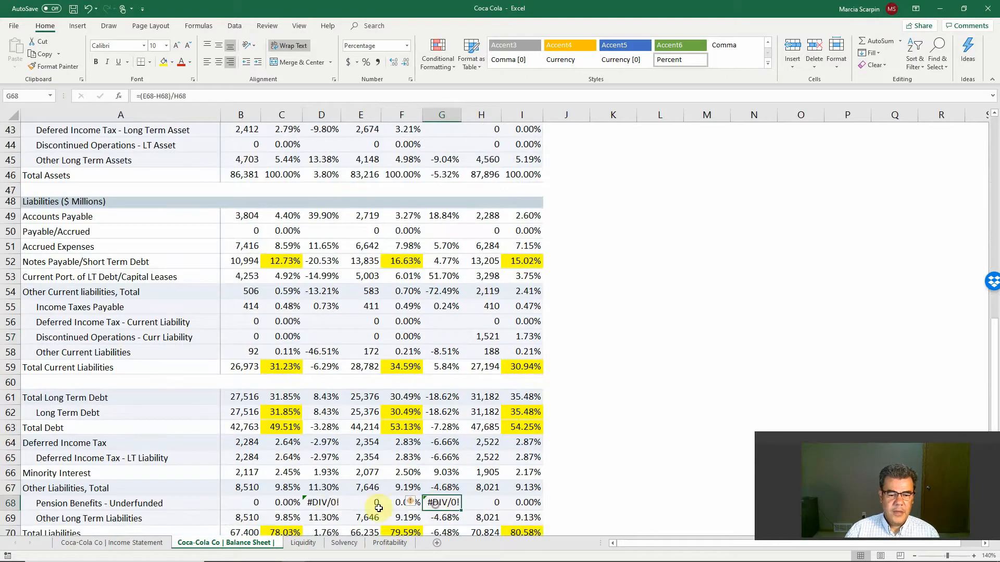
key("Delete")
left_click(321, 503)
key("Delete")
Step: Clear the 2019 and 2018 horizontal analysis formulas in the Other Equity row of Shareholders Equity (D81 and G81)
scroll(376, 500, "down", 3)
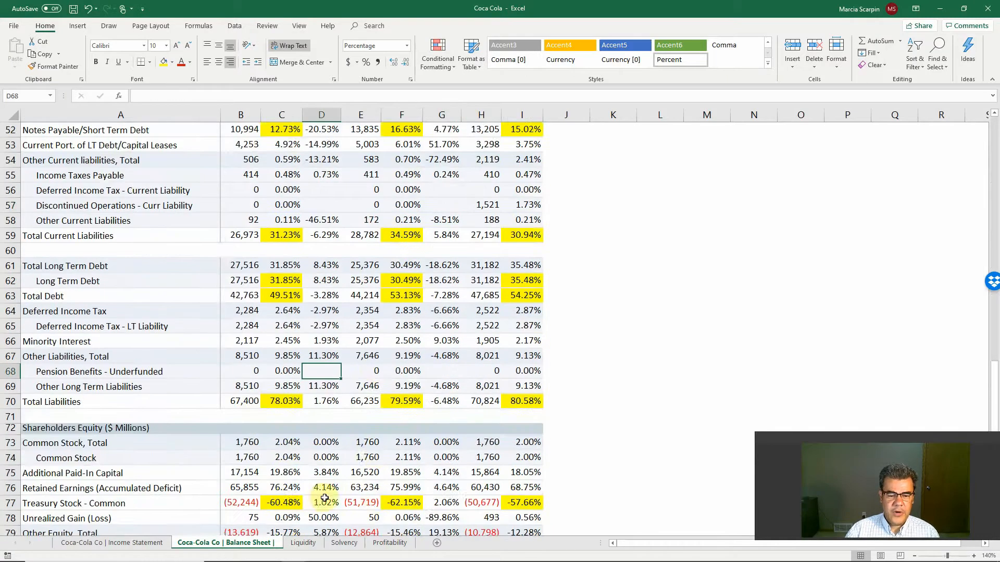
scroll(322, 497, "down", 3)
left_click(323, 429)
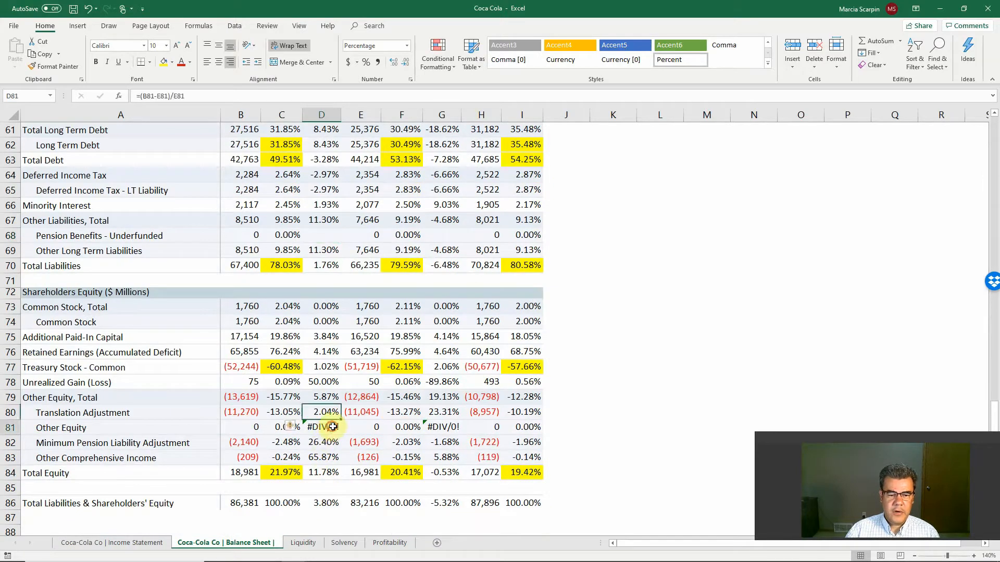
key("Delete")
left_click(442, 428)
key("Delete")
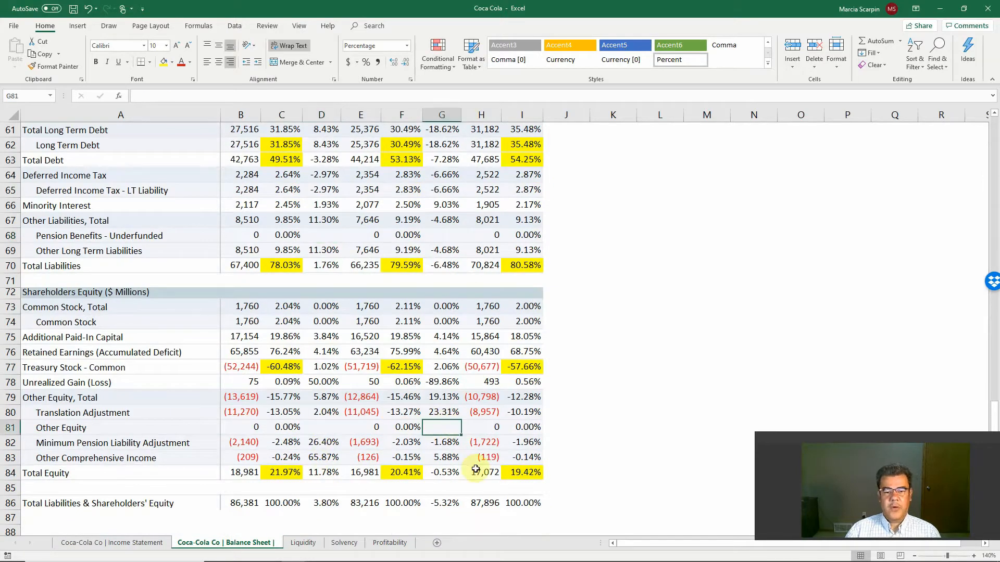
Step: Fill the 2019 and 2018 horizontal analysis cells of Cash and Short Term Investments (D7 and G7) with green
scroll(475, 470, "up", 14)
scroll(475, 469, "up", 6)
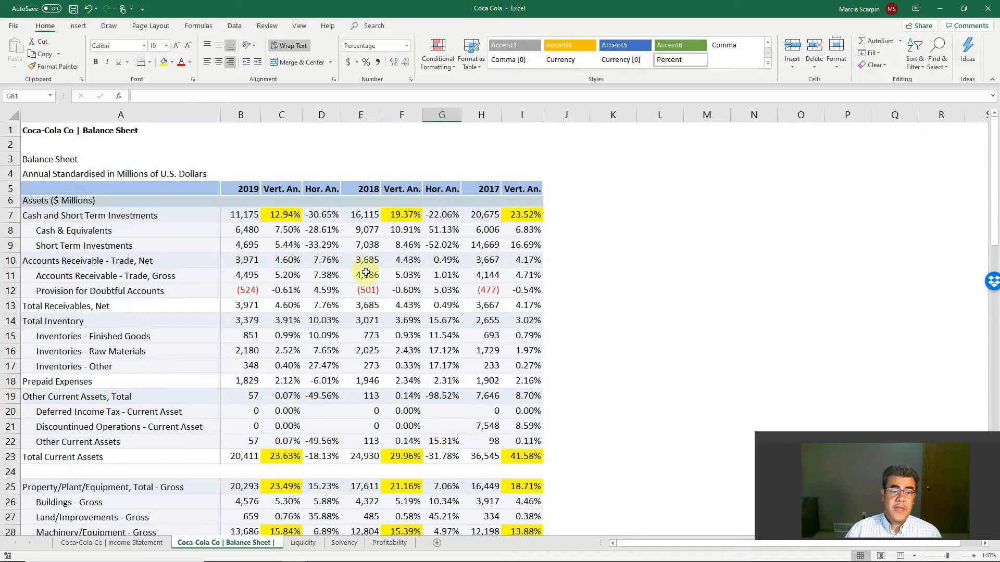
left_click(327, 215)
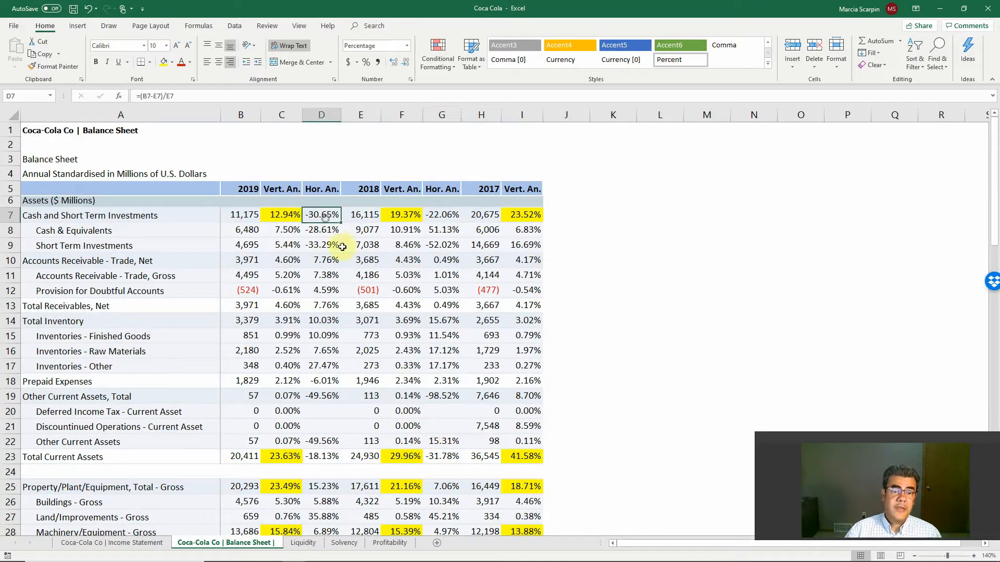
left_click(171, 62)
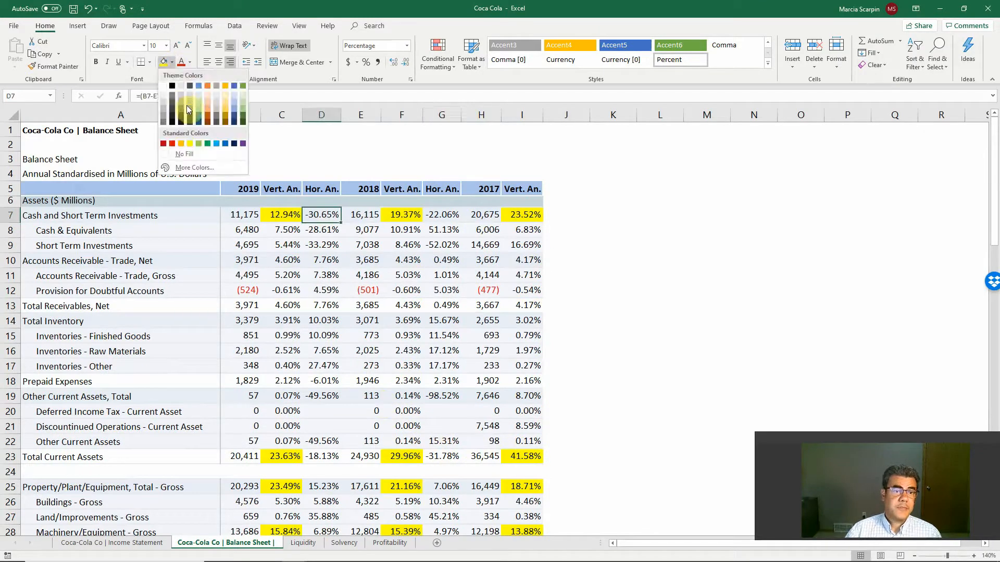
left_click(201, 143)
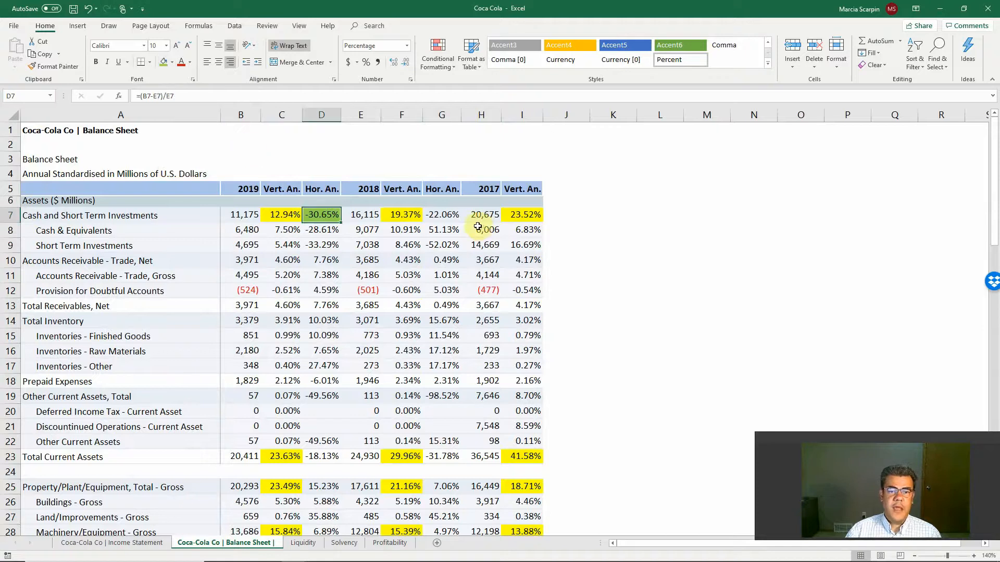
left_click(442, 215)
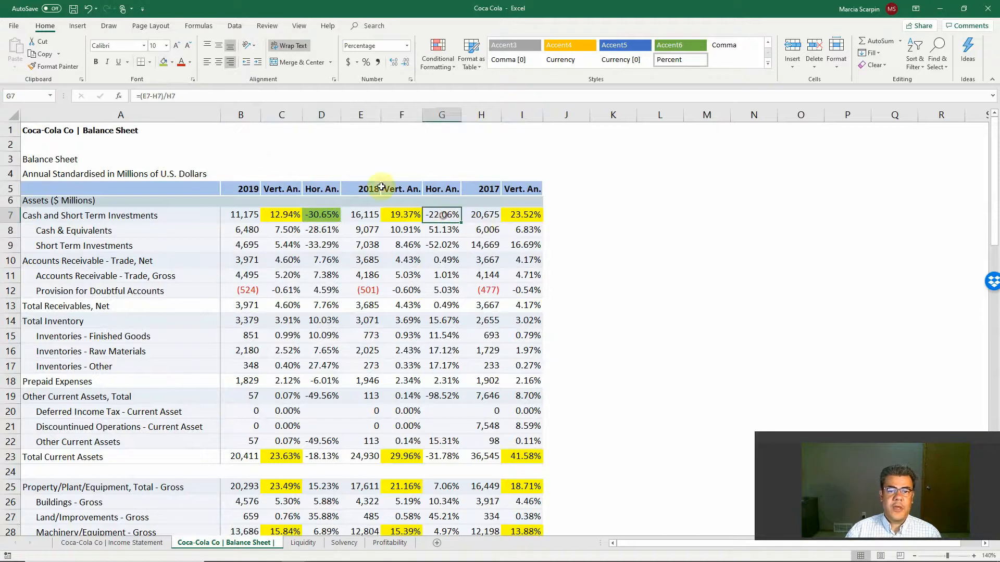
left_click(164, 62)
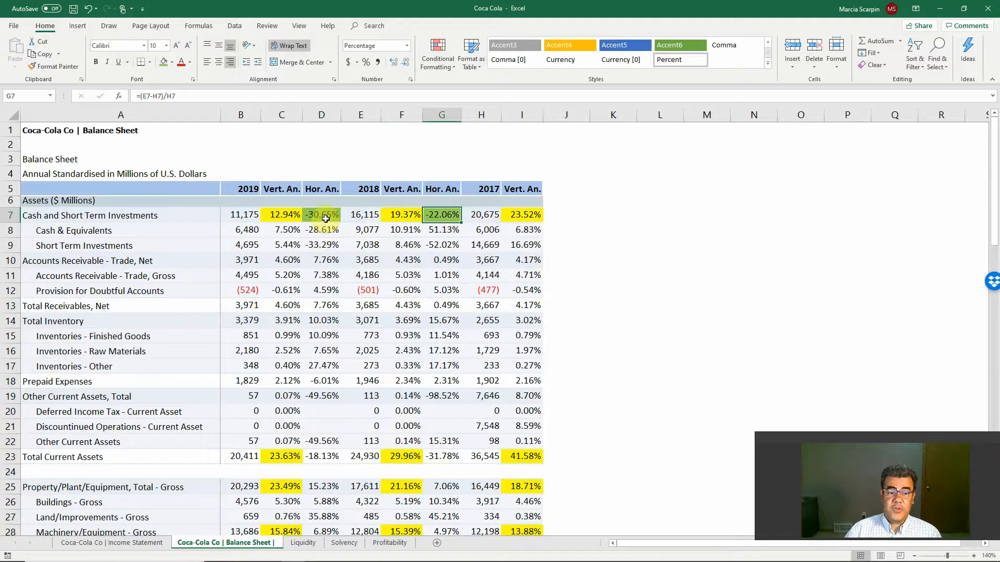
Step: Fill the 2019 and 2018 horizontal analysis cells of Total Inventory (D14 and G14) with the same green
left_click(321, 321)
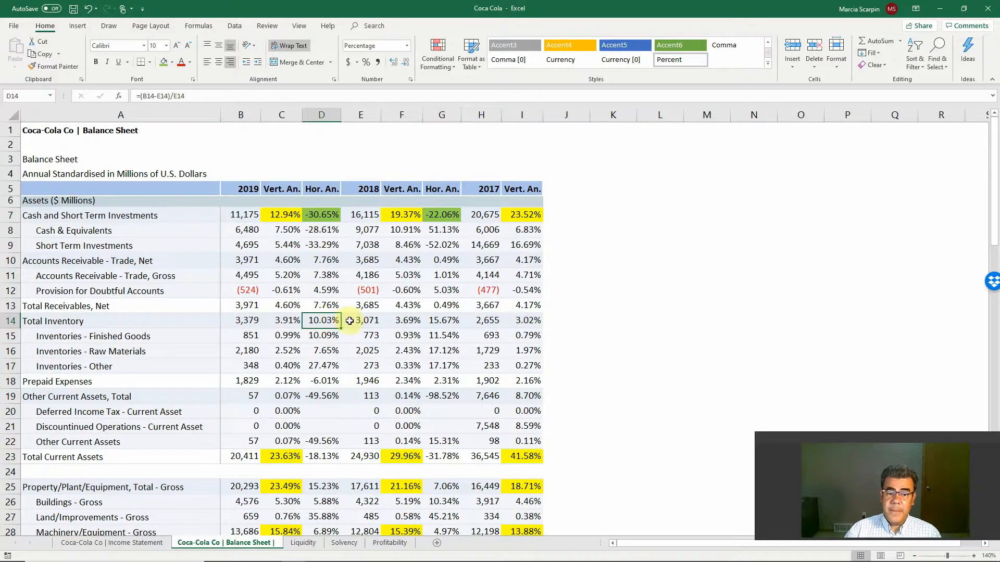
left_click(164, 62)
left_click(449, 321)
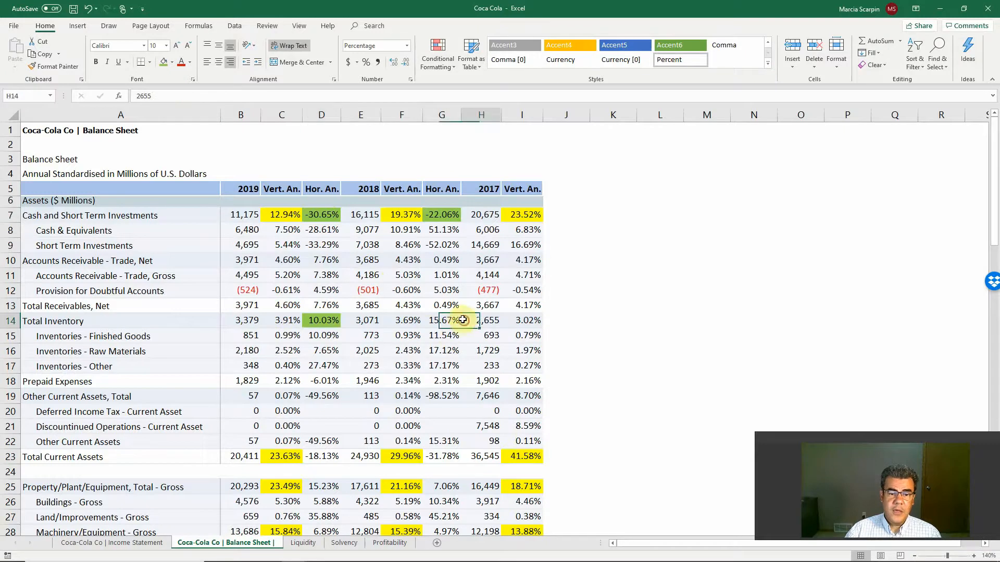
left_click(163, 62)
left_click(519, 319)
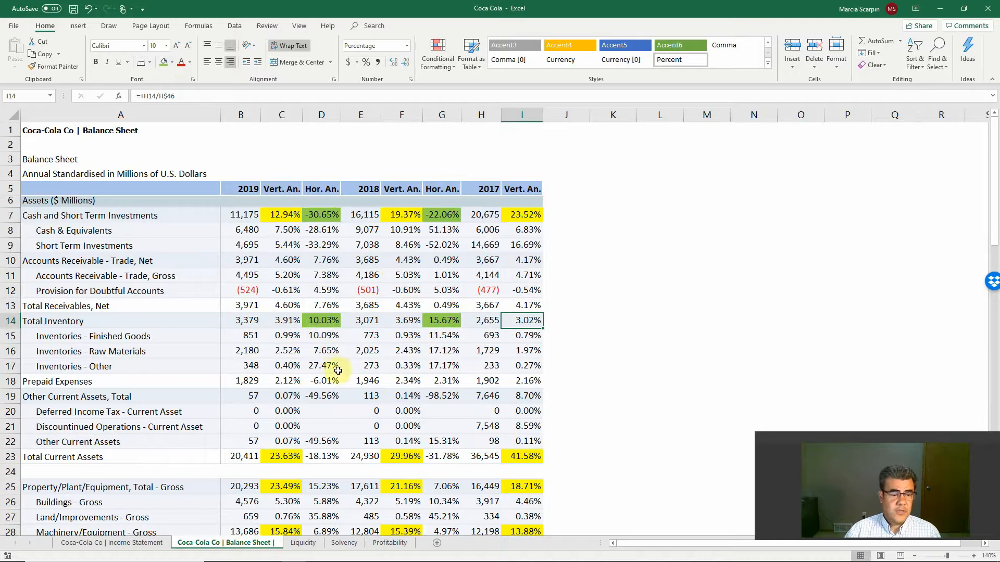
Step: Compare the 2019 horizontal analysis of Other Current Assets, Total (D19) with the vertical analysis percentages in C19:C22
left_click(328, 396)
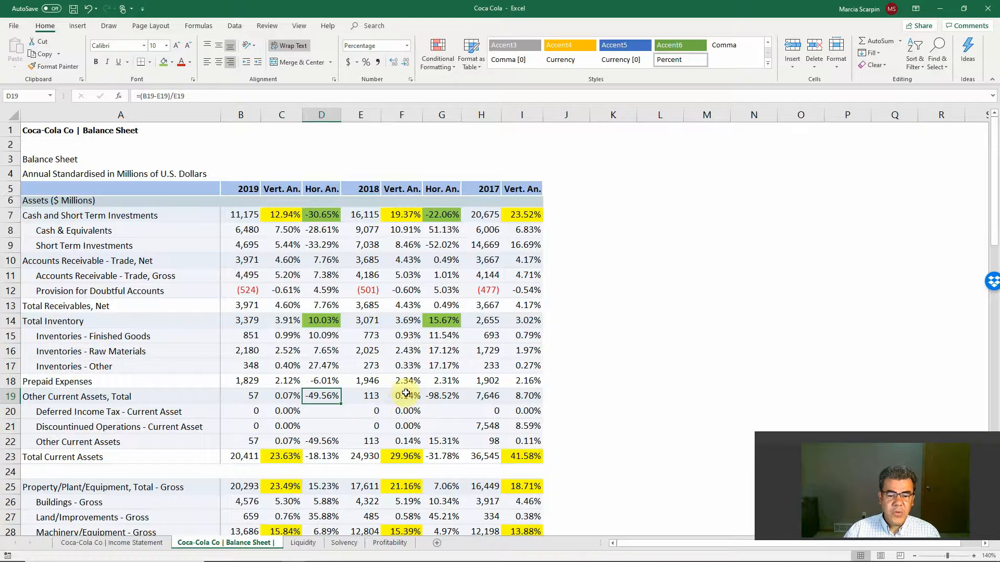
left_click(277, 394)
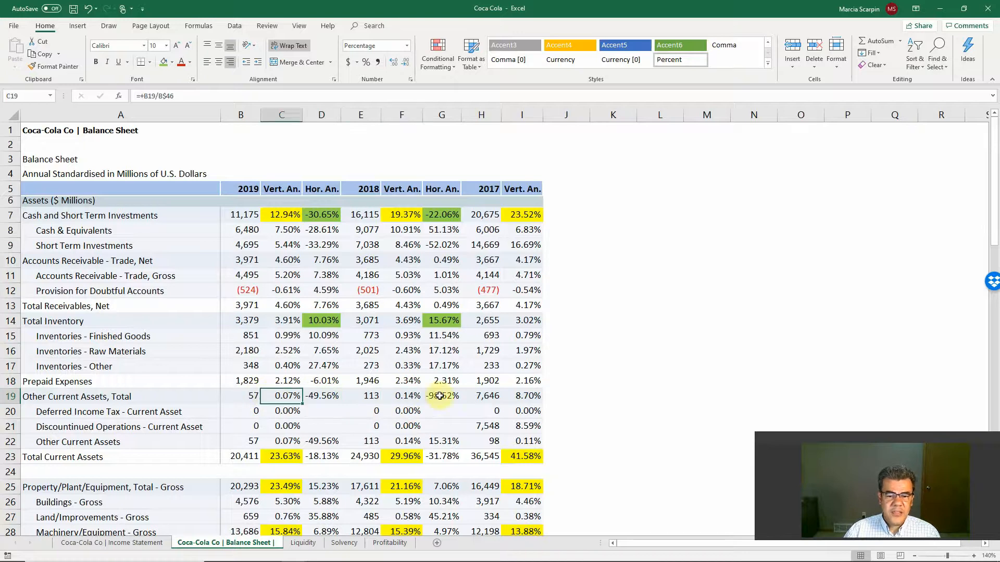
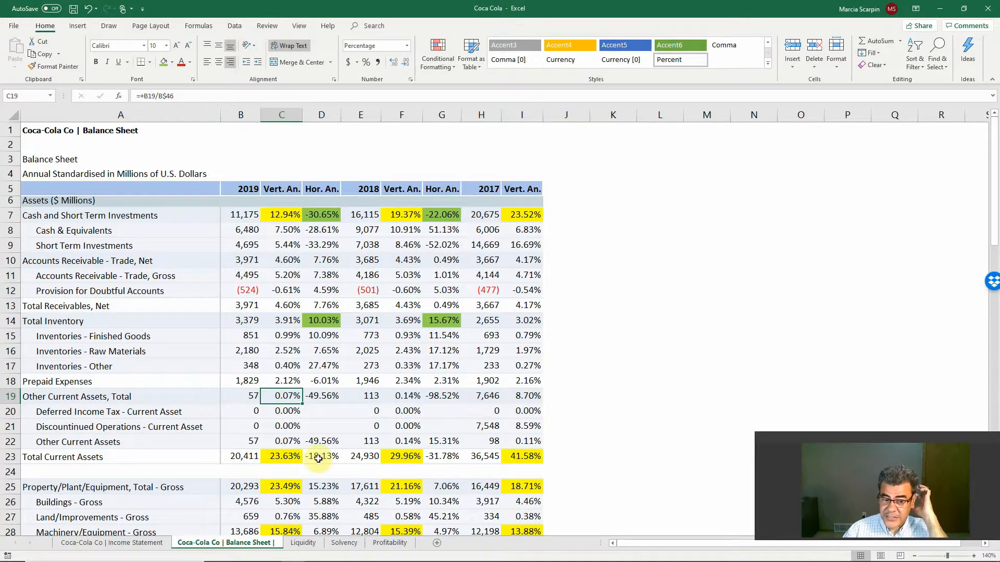
left_click(322, 398)
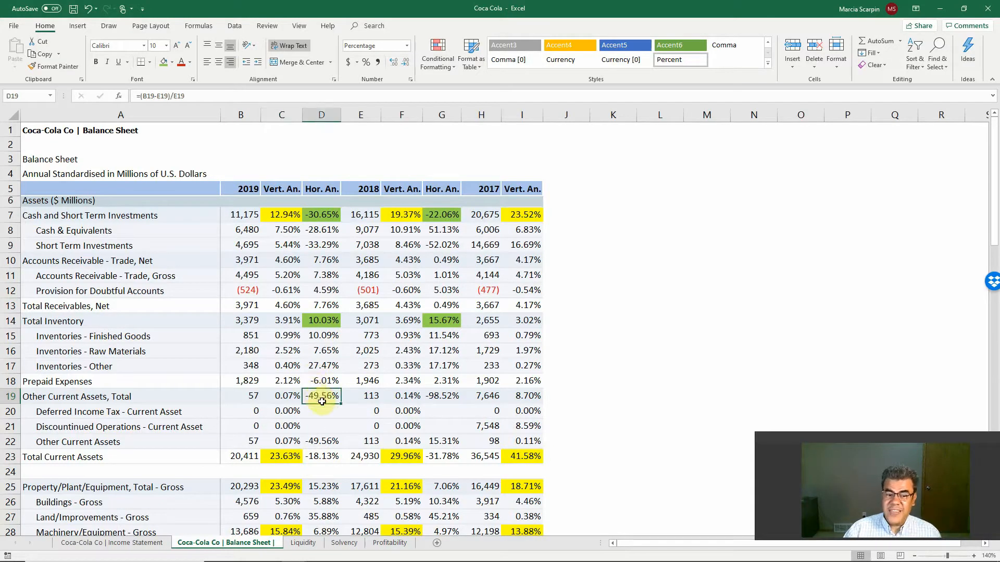
left_click(280, 396)
mouse_move(277, 411)
left_mouse_down()
mouse_move(278, 440)
mouse_move(283, 422)
left_mouse_up()
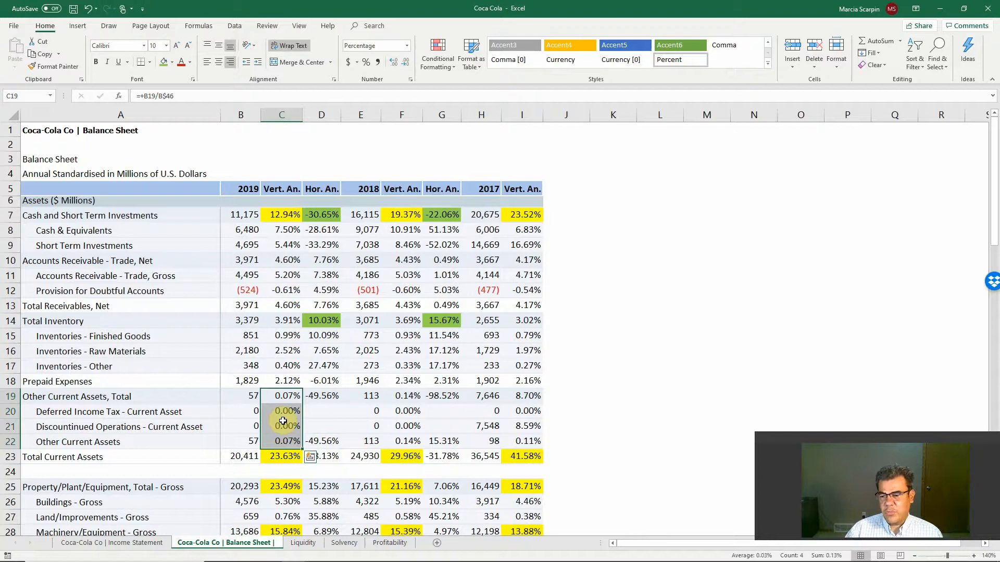
Step: Fill the 2019 and 2018 horizontal analysis cells of Total Current Assets (D23 and G23) with green
left_click(332, 460)
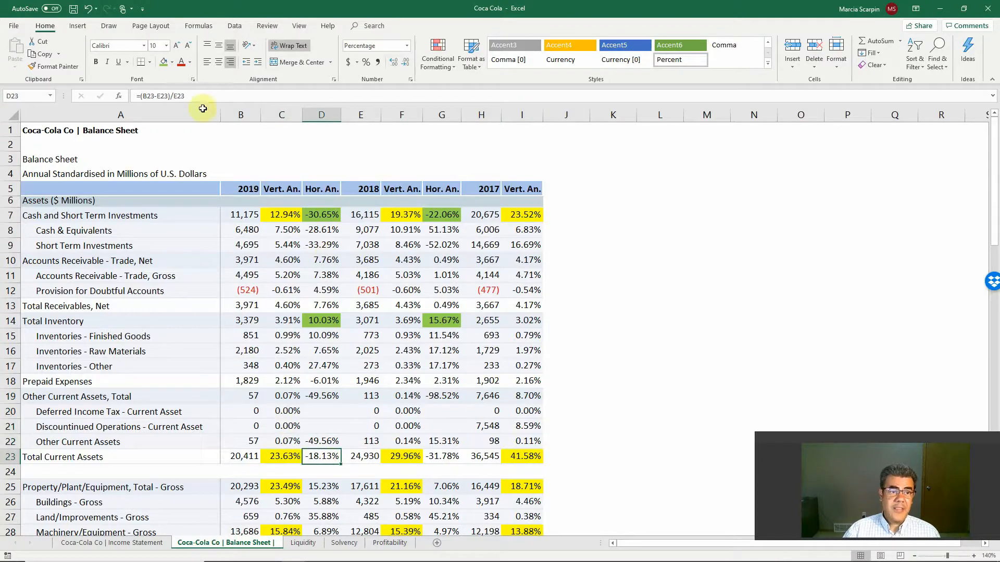
left_click(164, 65)
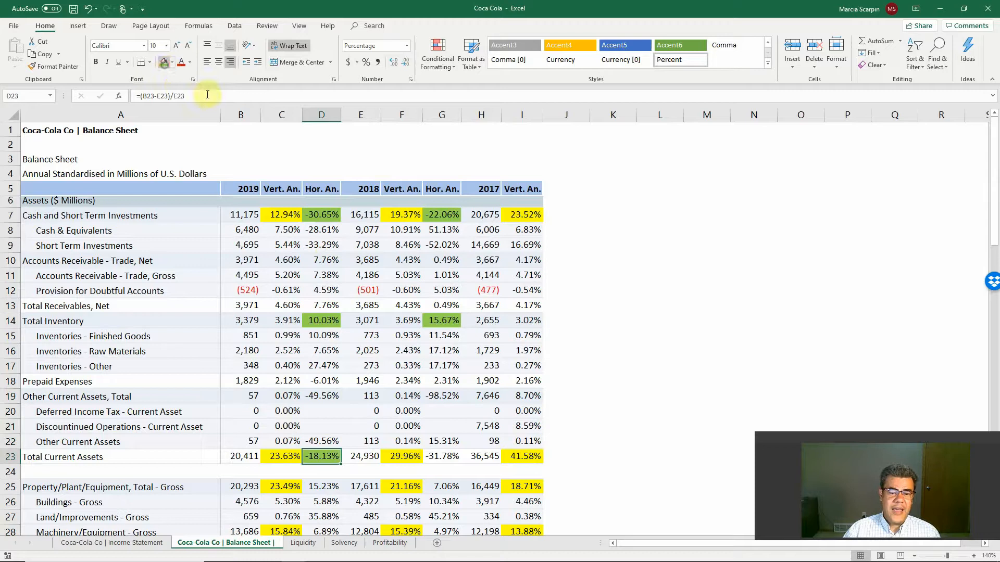
left_click(441, 457)
left_click(164, 63)
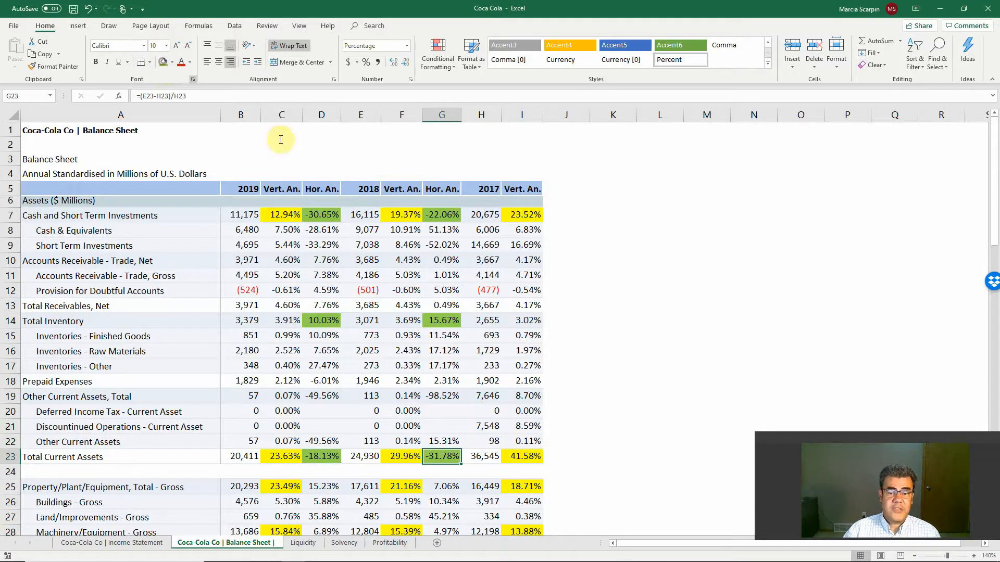
Step: Fill the 2019 and 2018 horizontal analysis cells of Property/Plant/Equipment, Total - Gross (D25 and G25) with green
scroll(414, 292, "down", 4)
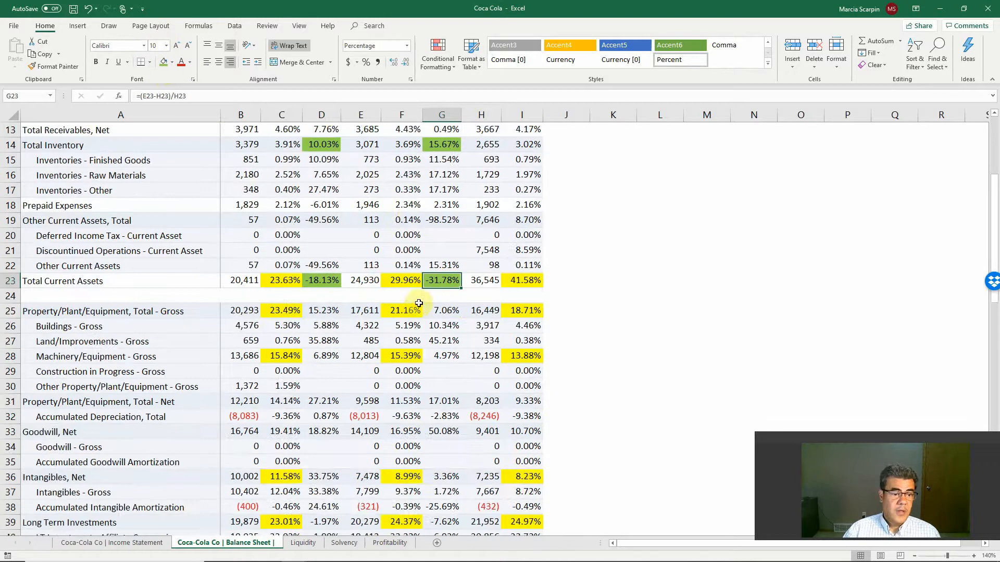
left_click(318, 311)
left_click(164, 63)
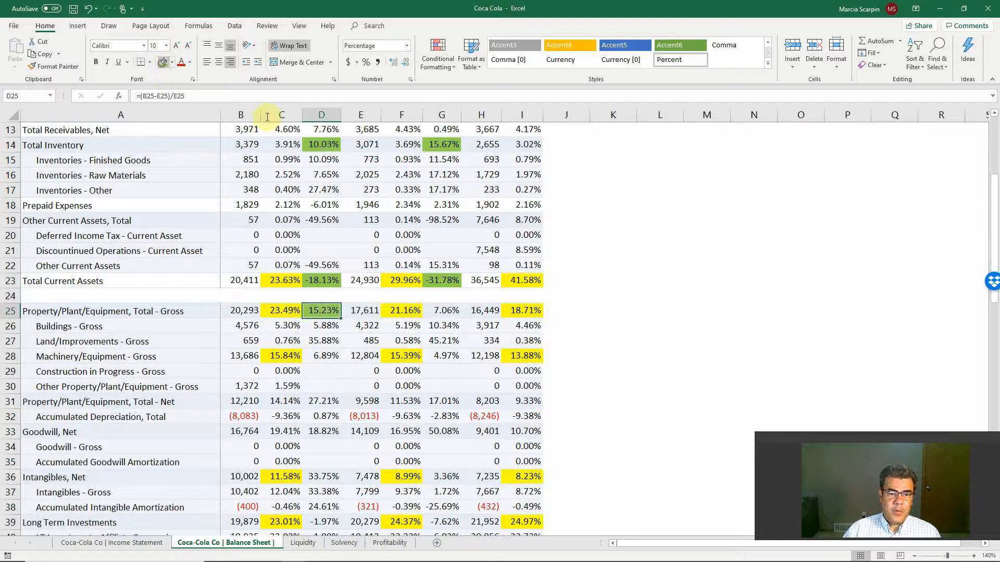
left_click(443, 310)
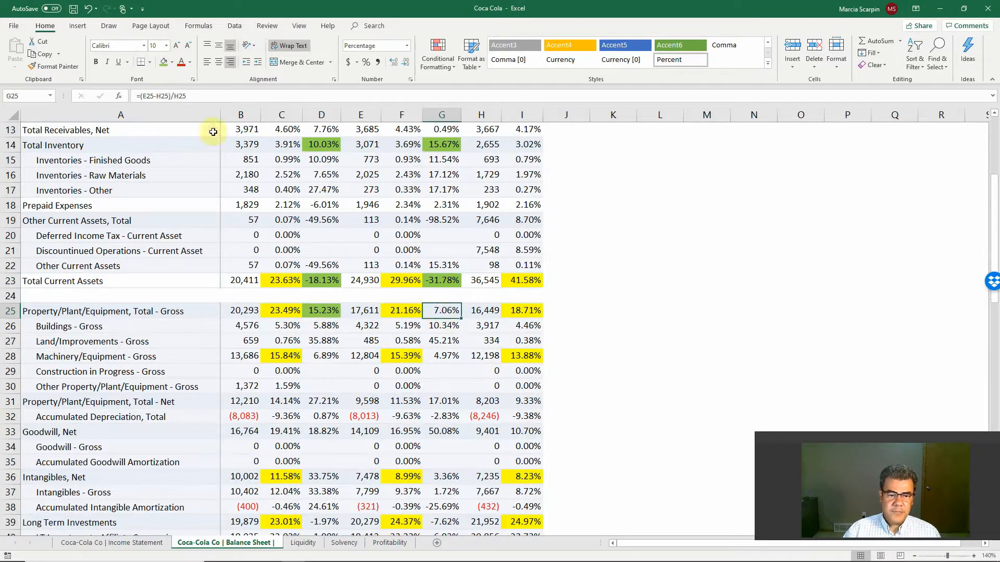
left_click(164, 63)
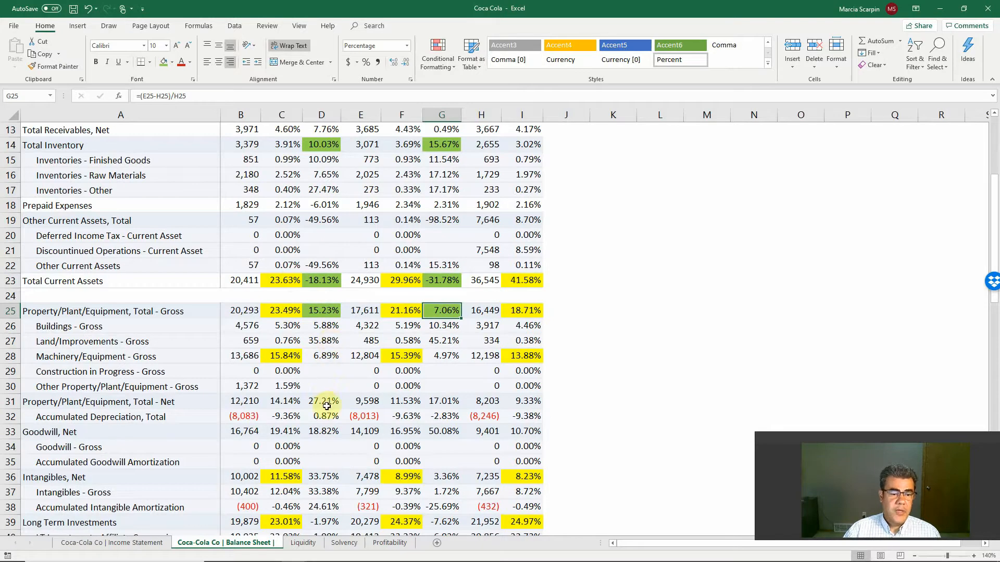
Step: Fill the 2019 and 2018 horizontal analysis cells of Goodwill, Net (D33 and G33) with green
left_click(323, 325)
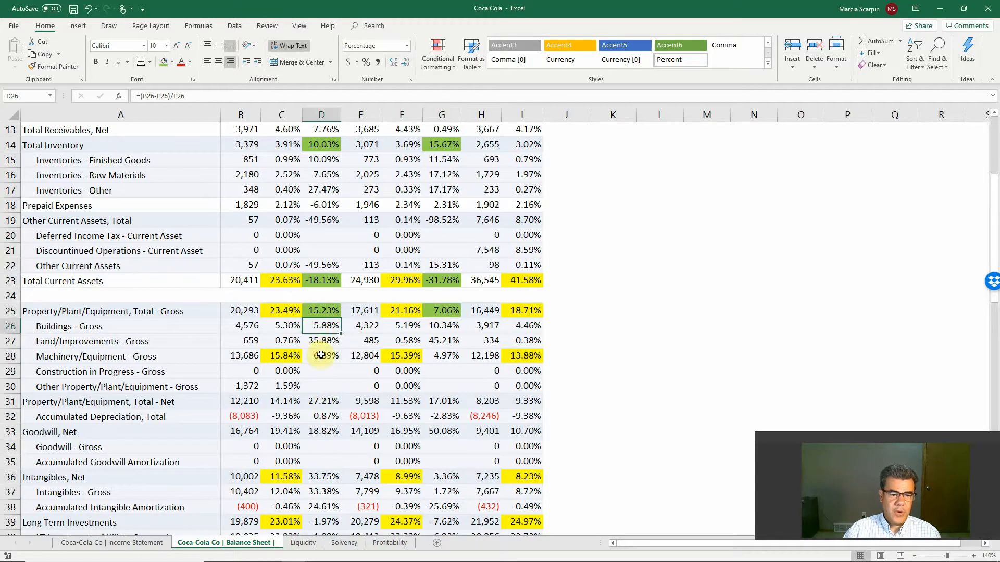
left_click(322, 355)
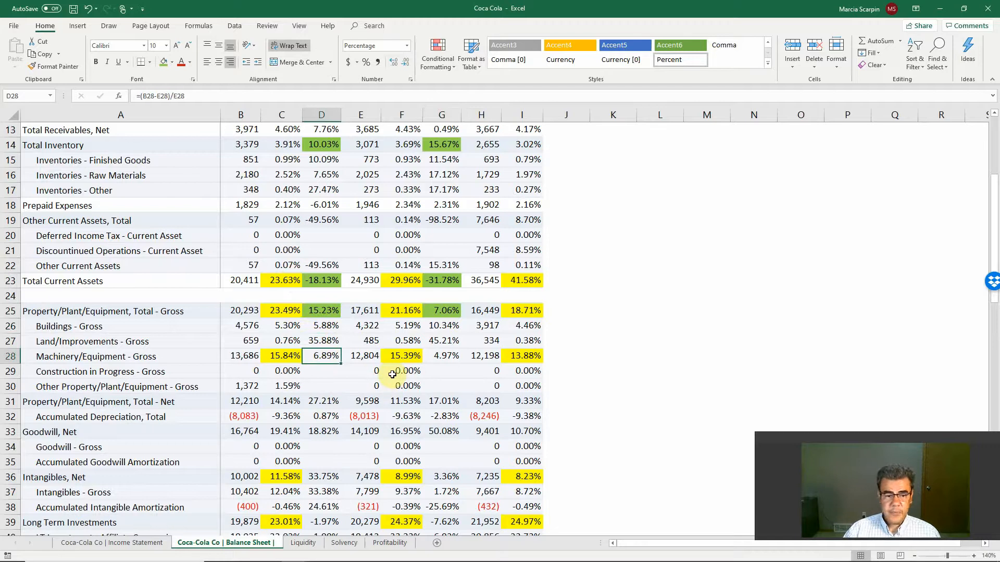
left_click(329, 428)
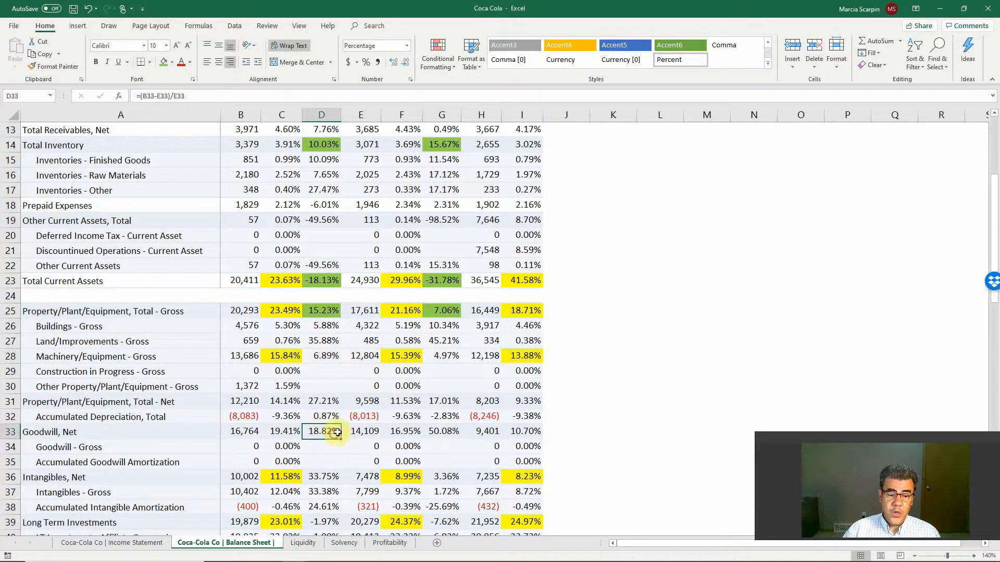
left_click(163, 63)
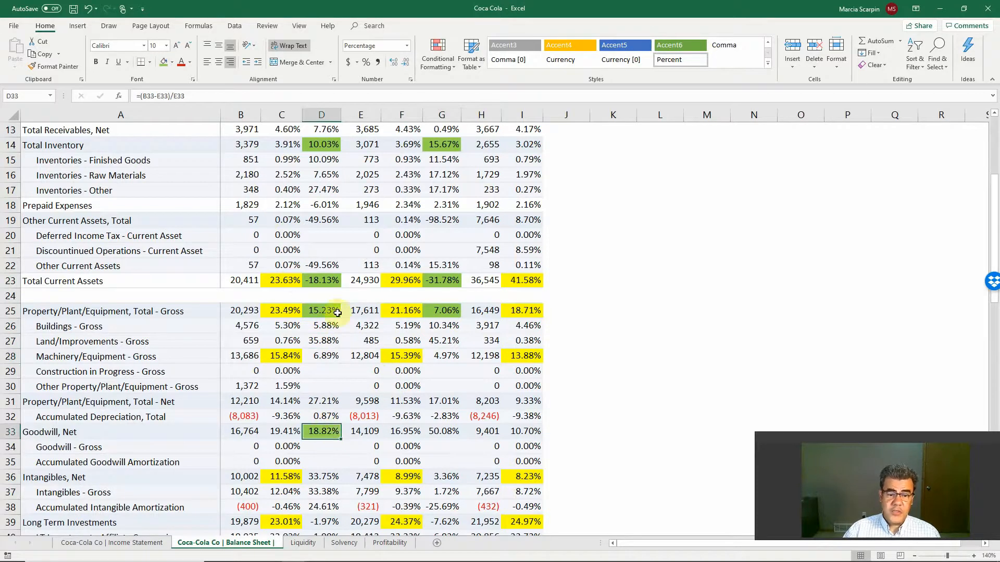
left_click(452, 430)
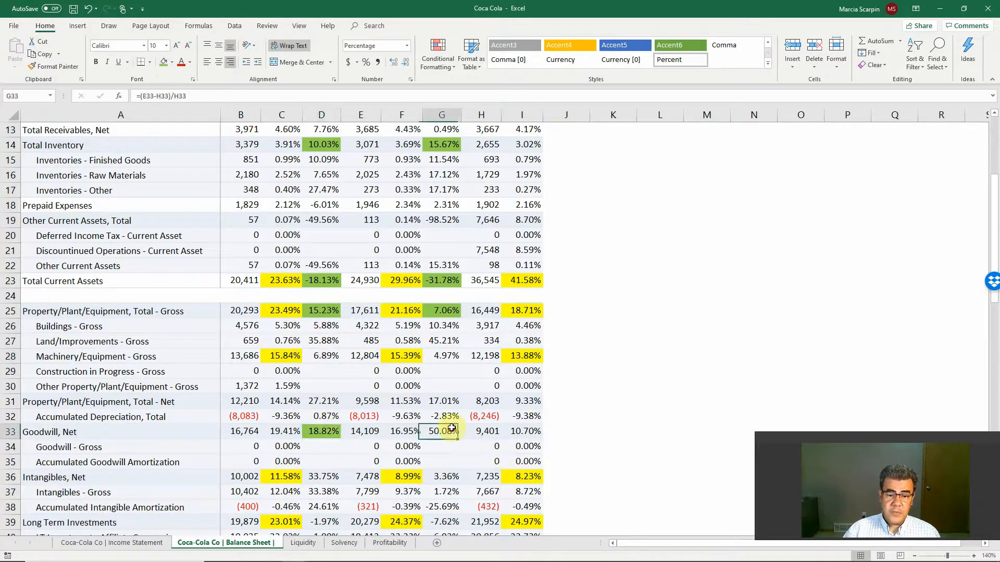
left_click(163, 63)
Step: Fill the 2019 and 2018 horizontal analysis cells of Intangibles, Net (D36 and G36) with green
scroll(373, 310, "down", 1)
scroll(372, 310, "down", 2)
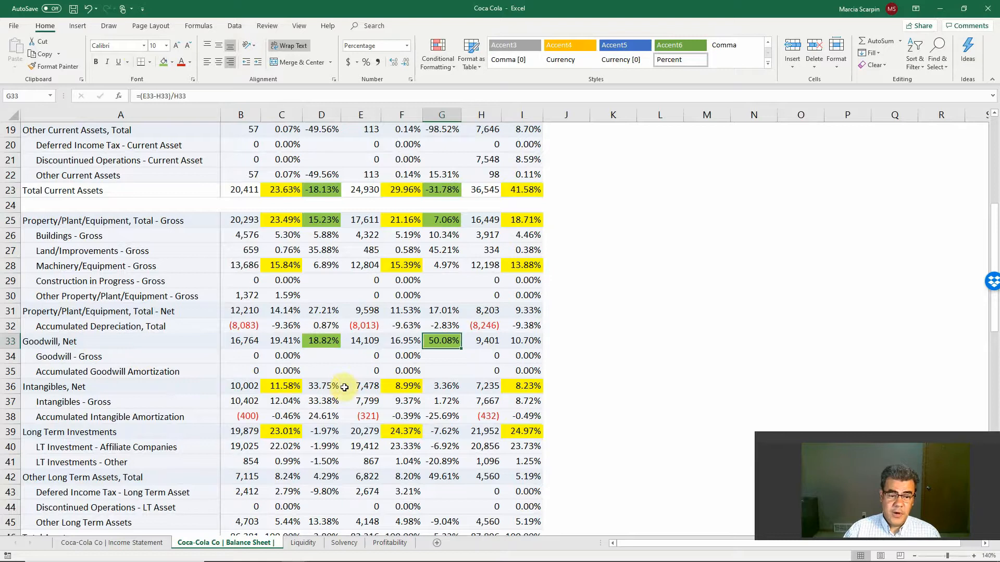
left_click(326, 387)
left_click(164, 63)
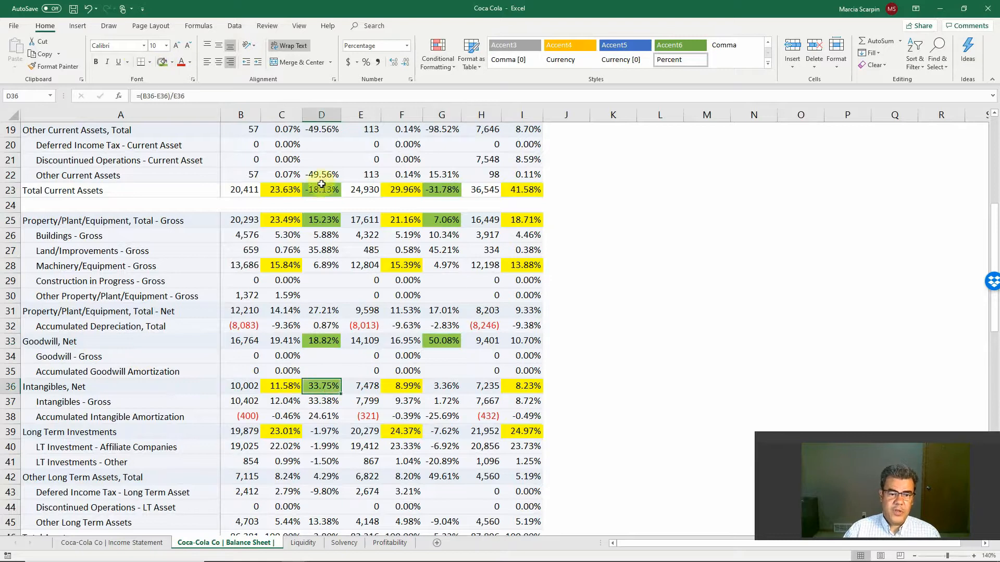
left_click(441, 388)
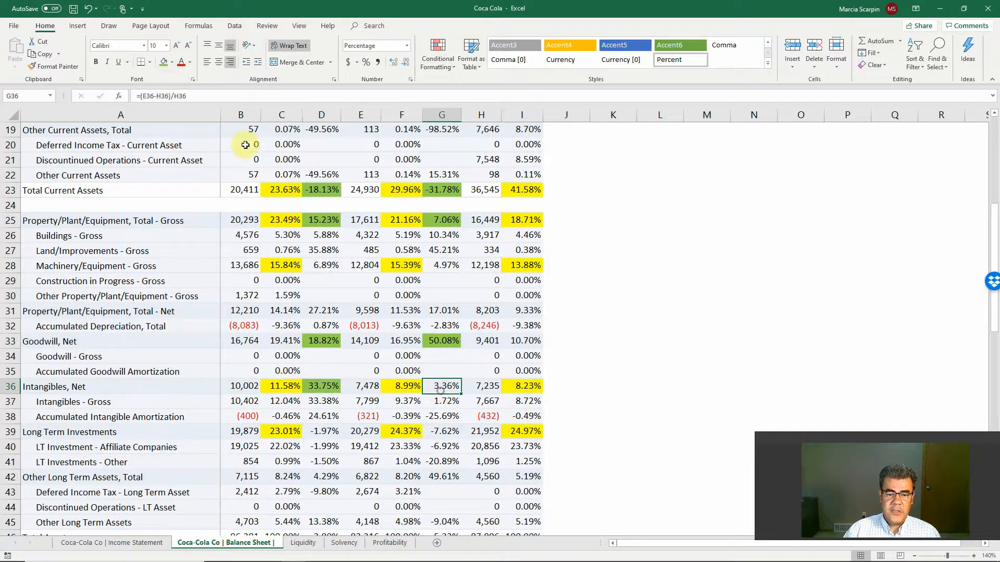
left_click(163, 63)
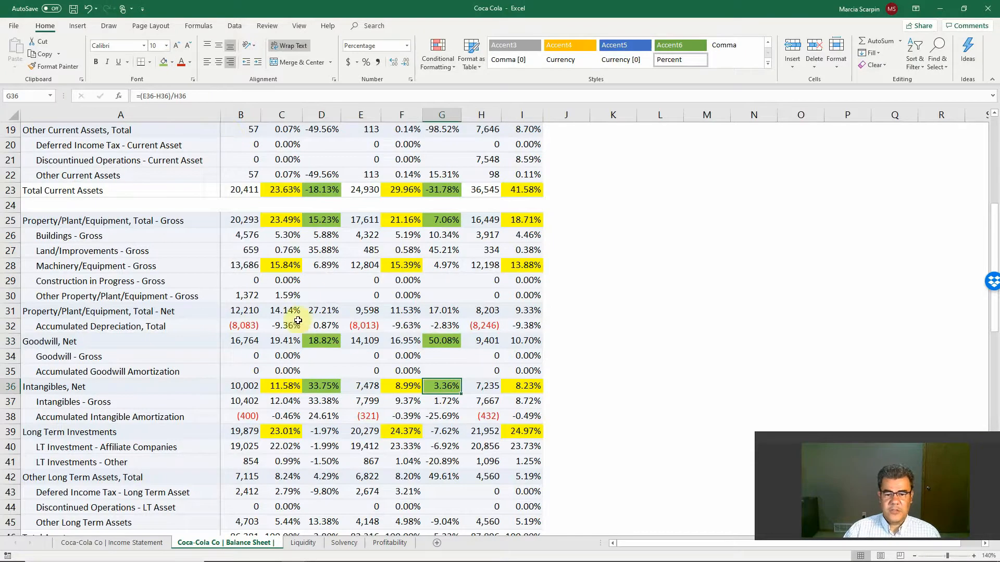
Step: Fill the 2019, 2018 and 2017 vertical analysis cells of Goodwill, Net (C33, F33 and I33) with yellow
left_click(280, 344)
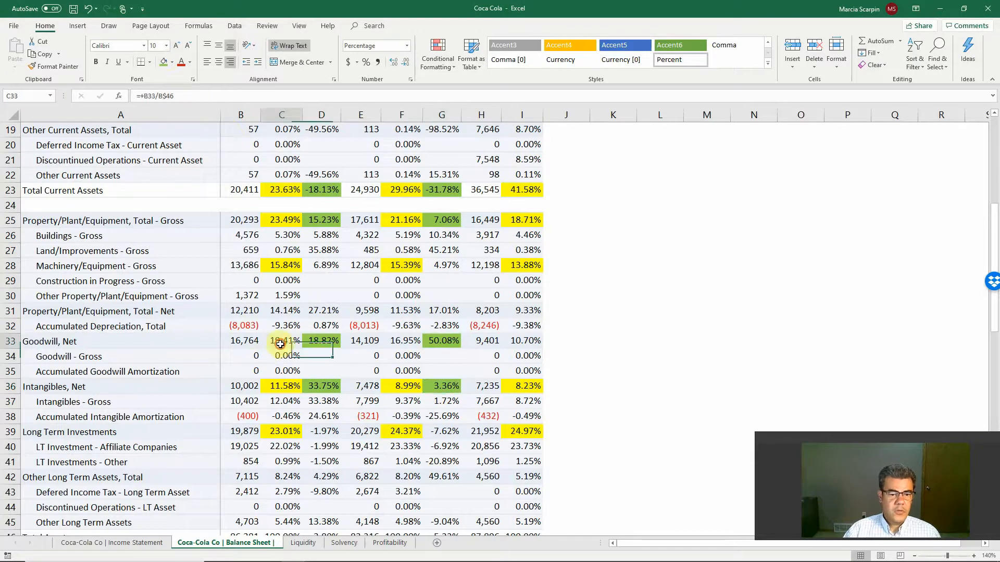
left_click(172, 62)
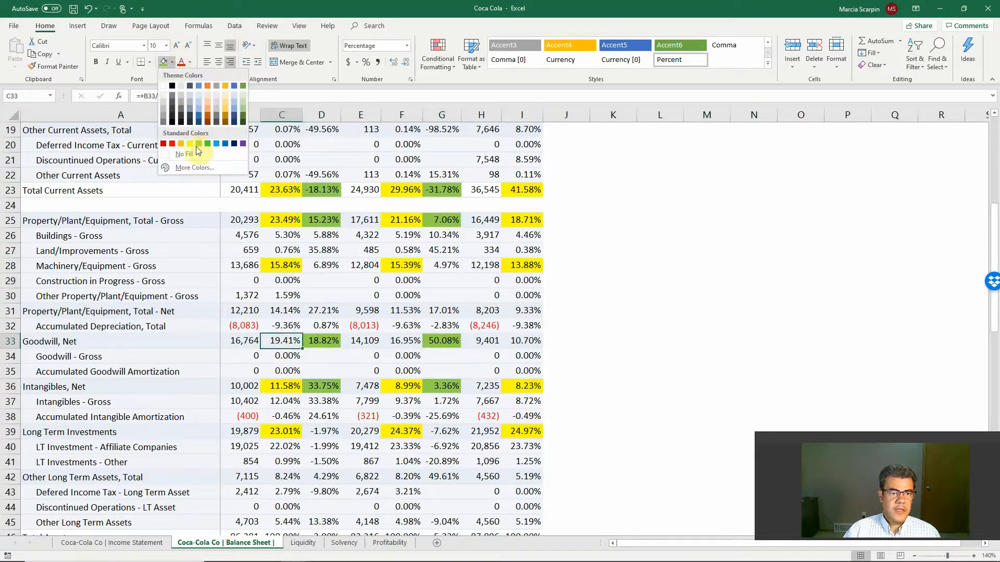
left_click(189, 142)
left_click(391, 341)
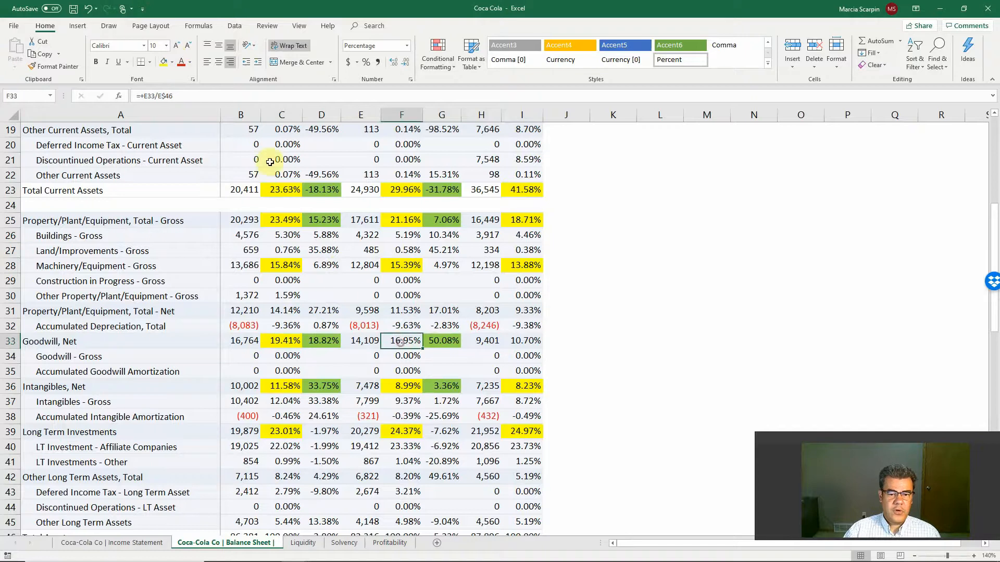
left_click(163, 61)
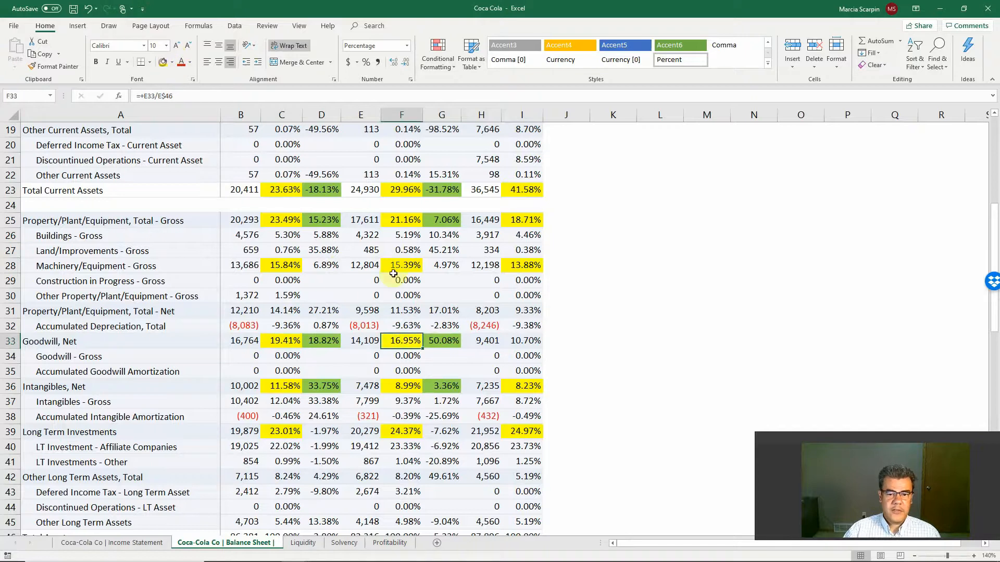
left_click(522, 341)
left_click(163, 62)
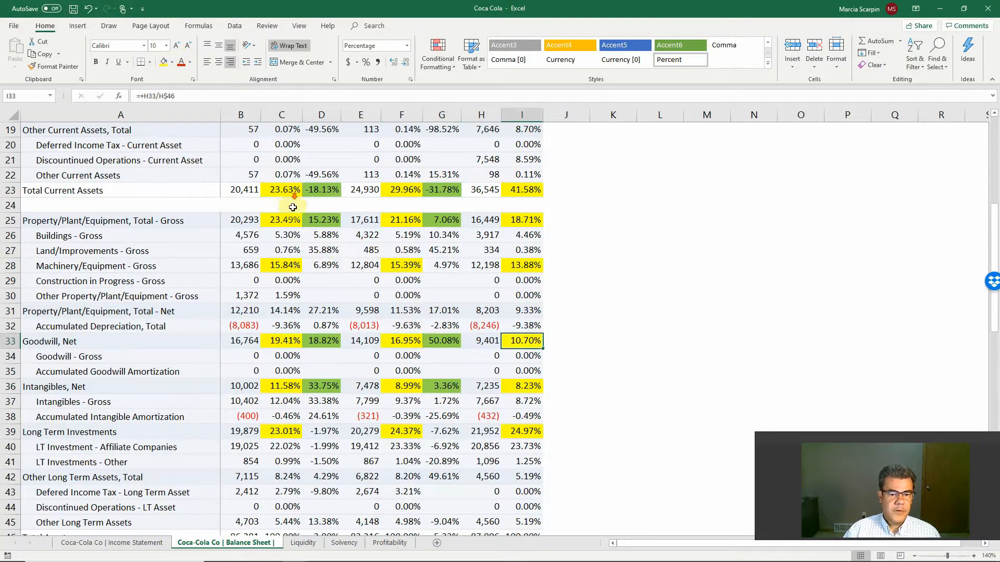
Step: Fill the 2018 and 2019 horizontal analysis cells of Total Assets (G46 and D46) with green and compare its 2019 and 2017 amounts
scroll(294, 201, "down", 2)
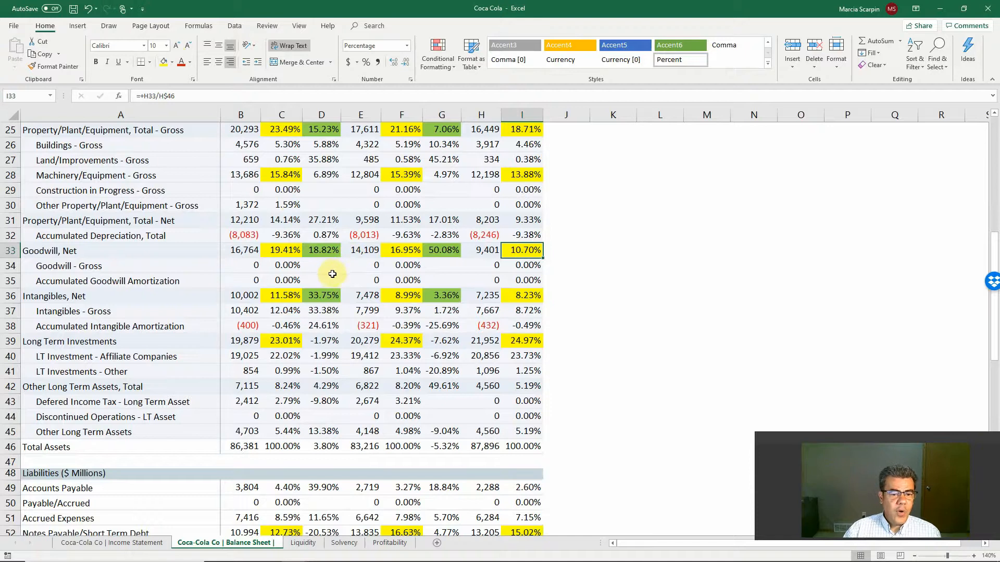
left_click(322, 446)
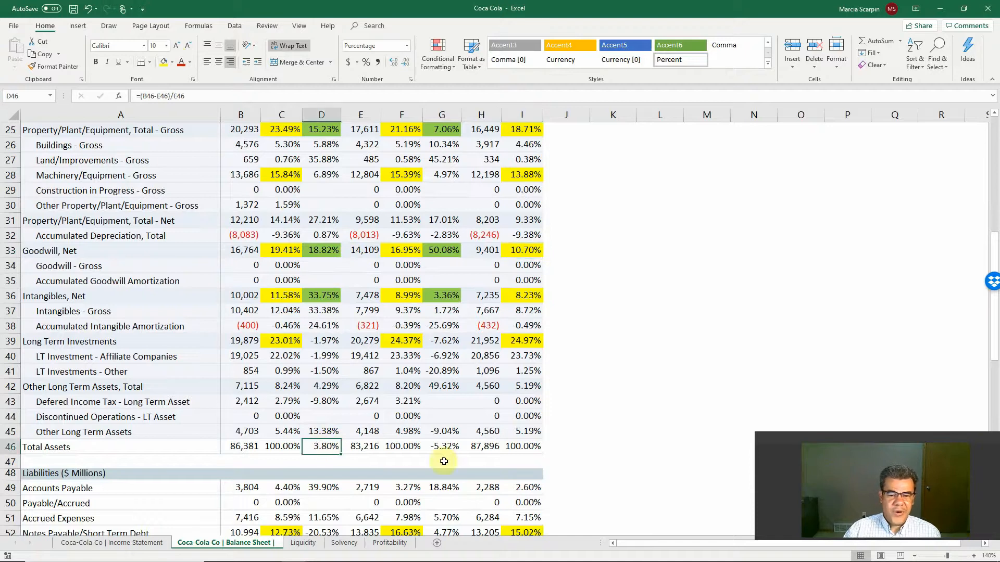
left_click(446, 451)
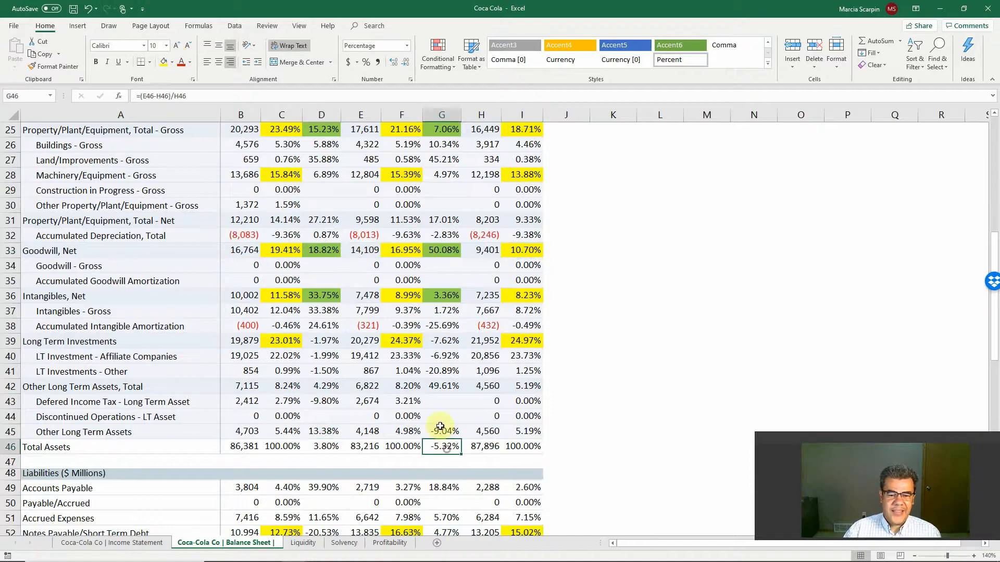
left_click(172, 62)
left_click(199, 135)
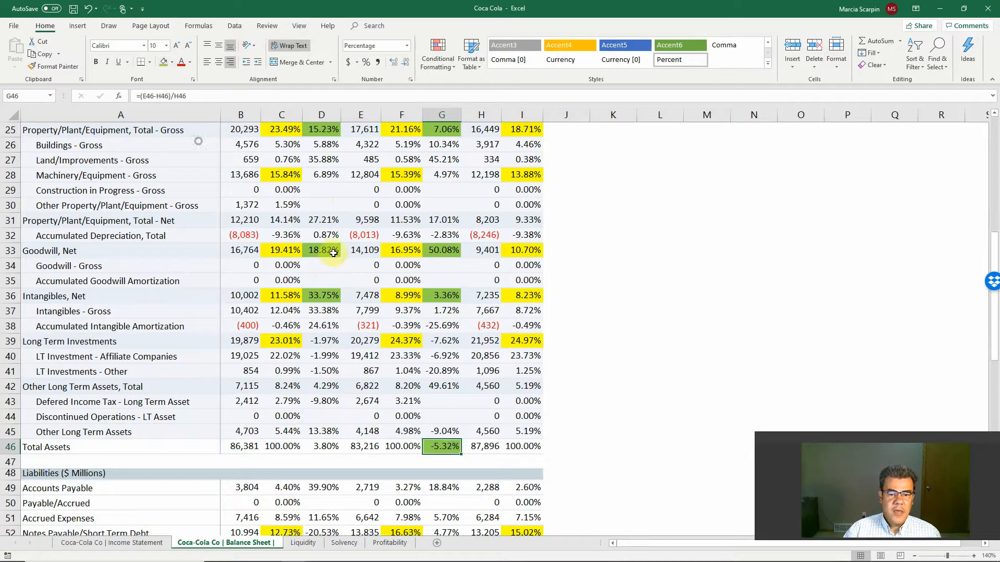
left_click(324, 446)
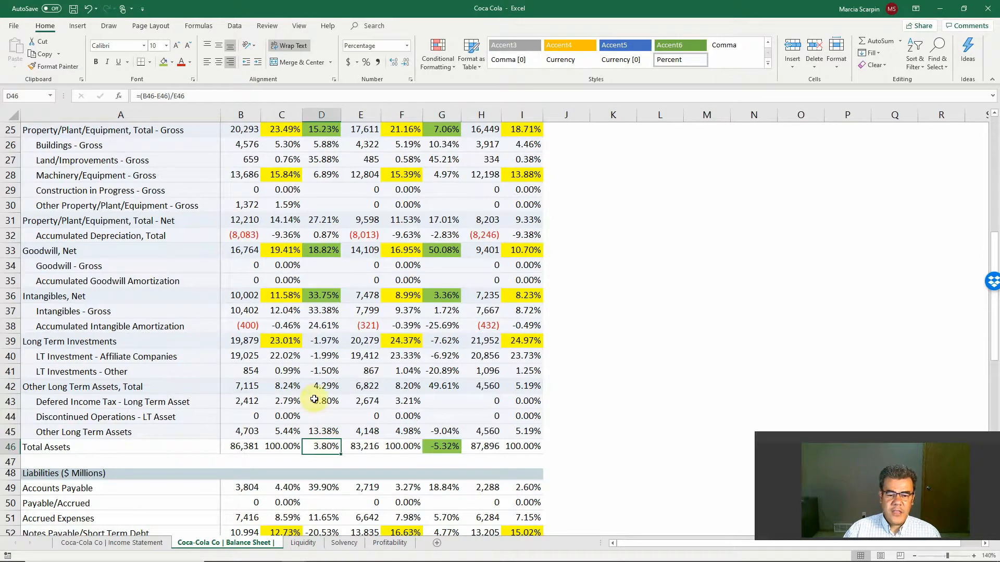
left_click(165, 62)
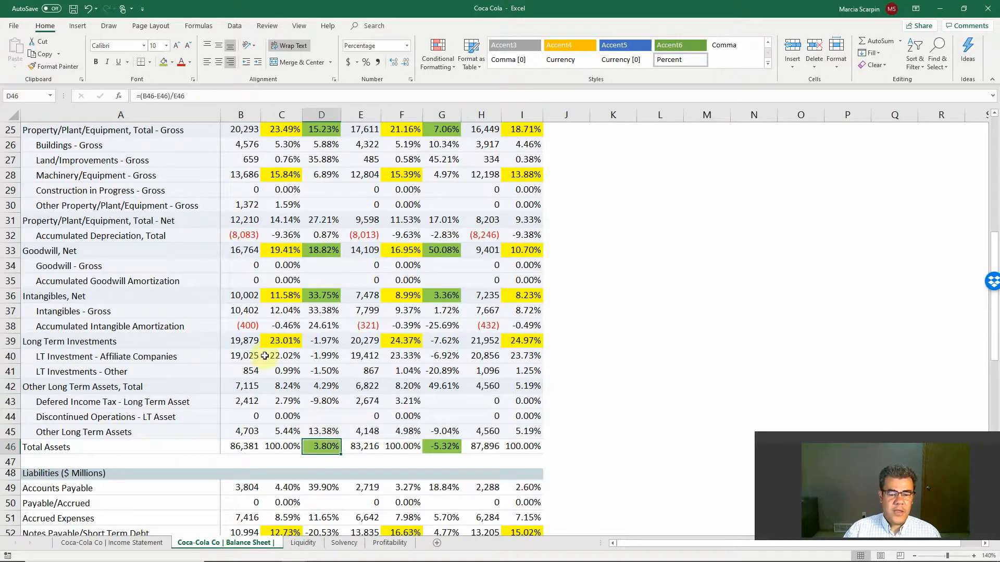
left_click(244, 451)
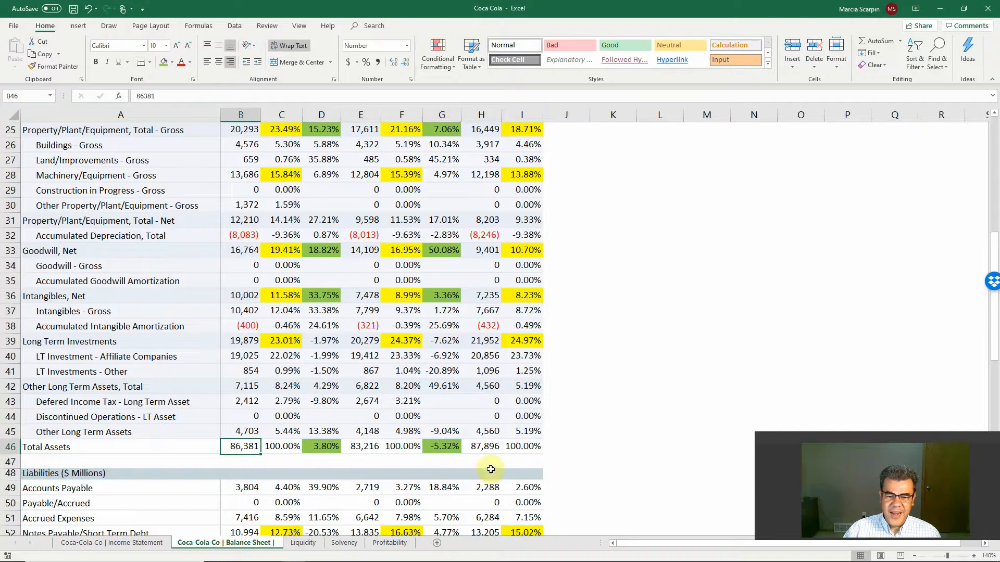
left_click(487, 448)
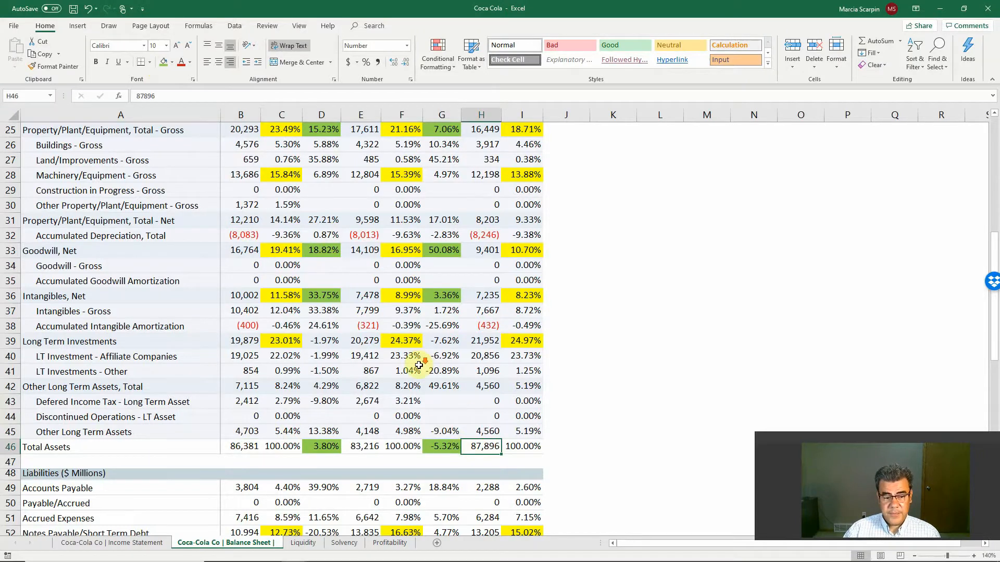
Step: Fill the 2019 and 2018 horizontal analysis cells of Accounts Payable (D49 and G49) with green and compare its vertical analysis percentages
scroll(420, 364, "down", 2)
left_click(321, 398)
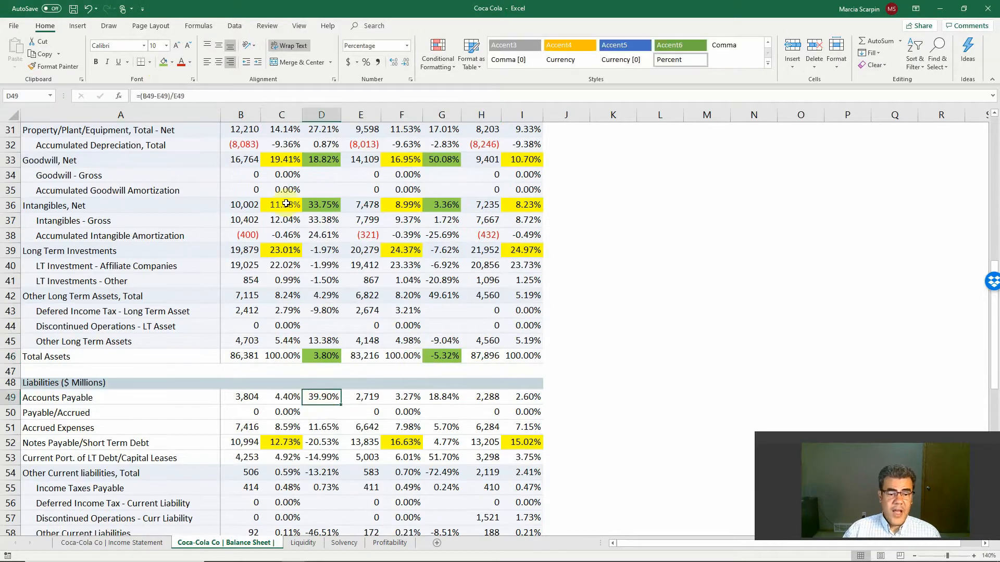
left_click(163, 61)
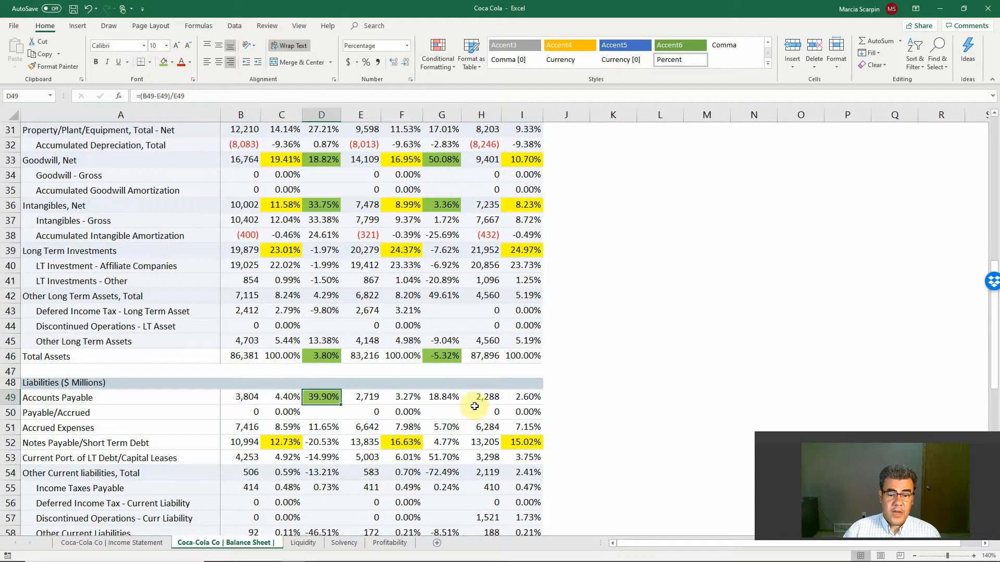
left_click(446, 397)
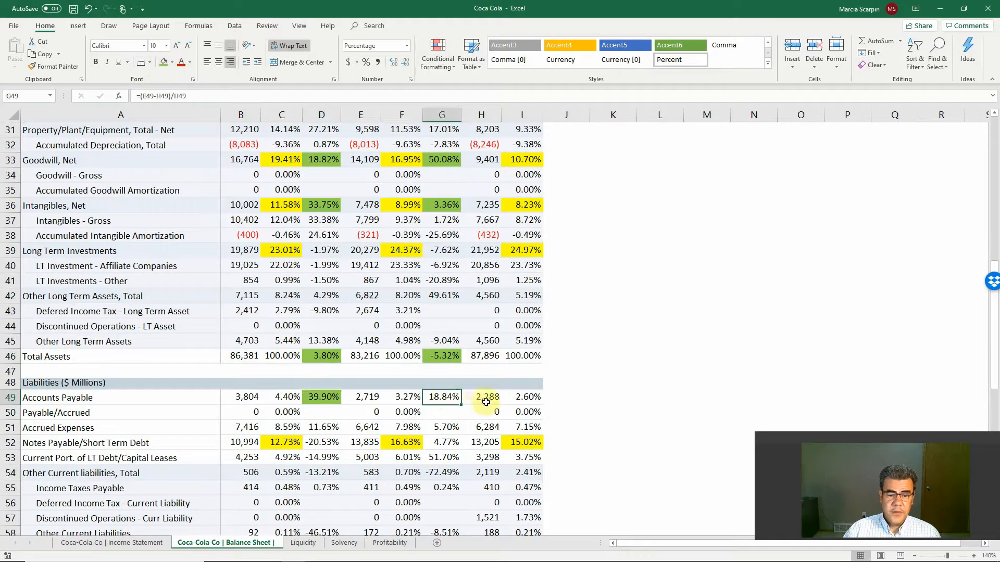
left_click(163, 61)
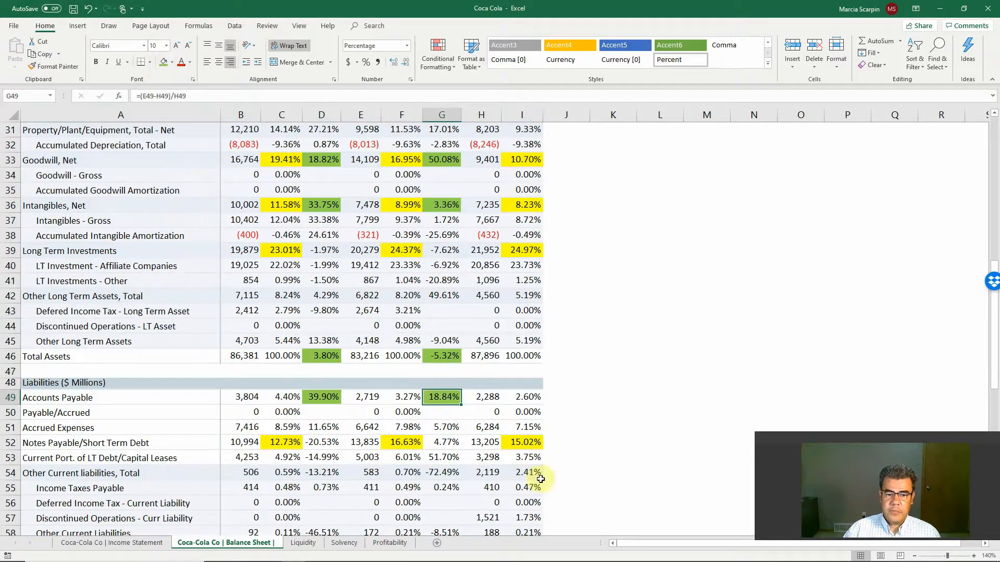
left_click(525, 397)
left_click(286, 397)
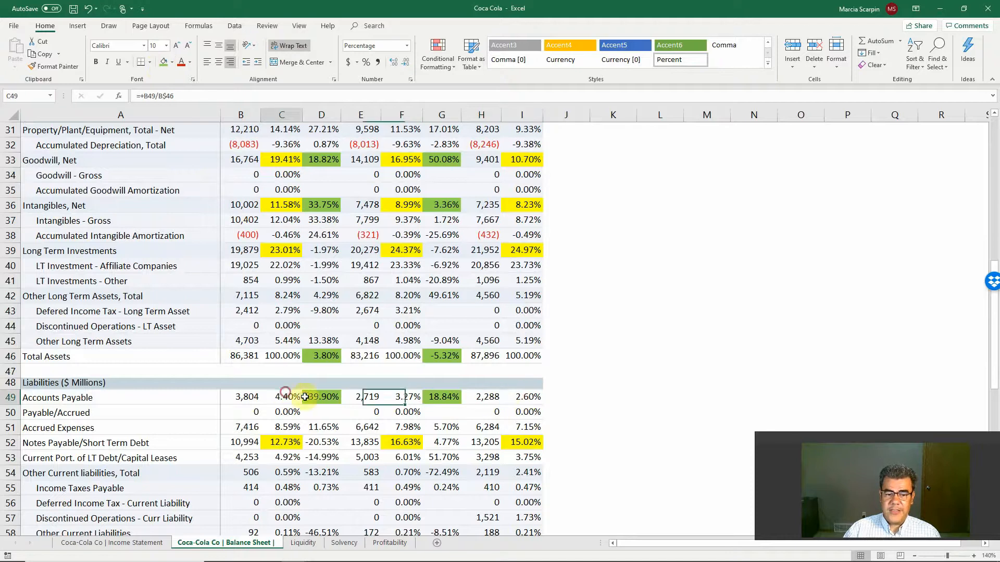
left_click(510, 396)
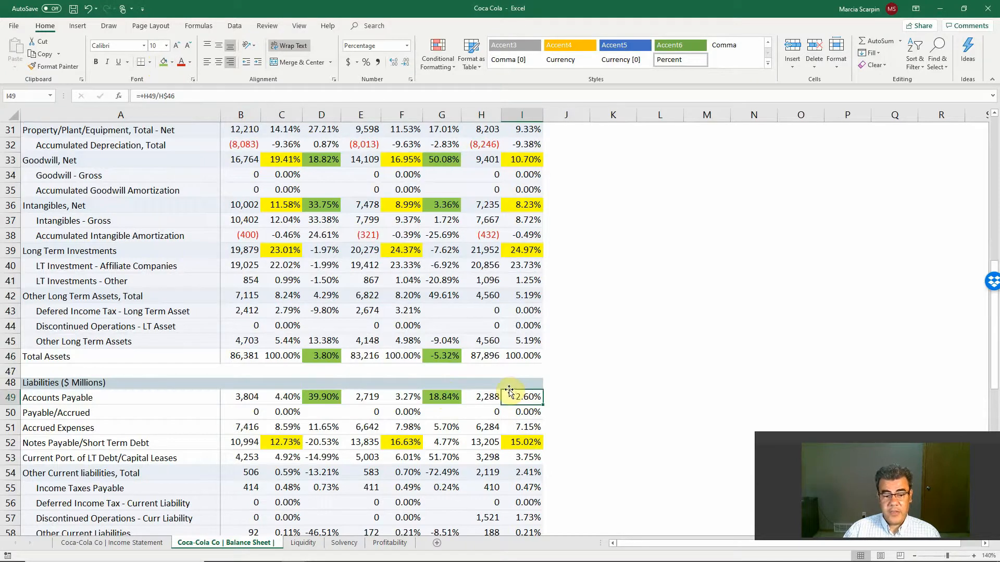
Step: Fill the 2019 and 2018 horizontal analysis cells of Notes Payable/Short Term Debt (D52 and G52) with green
left_click(323, 444)
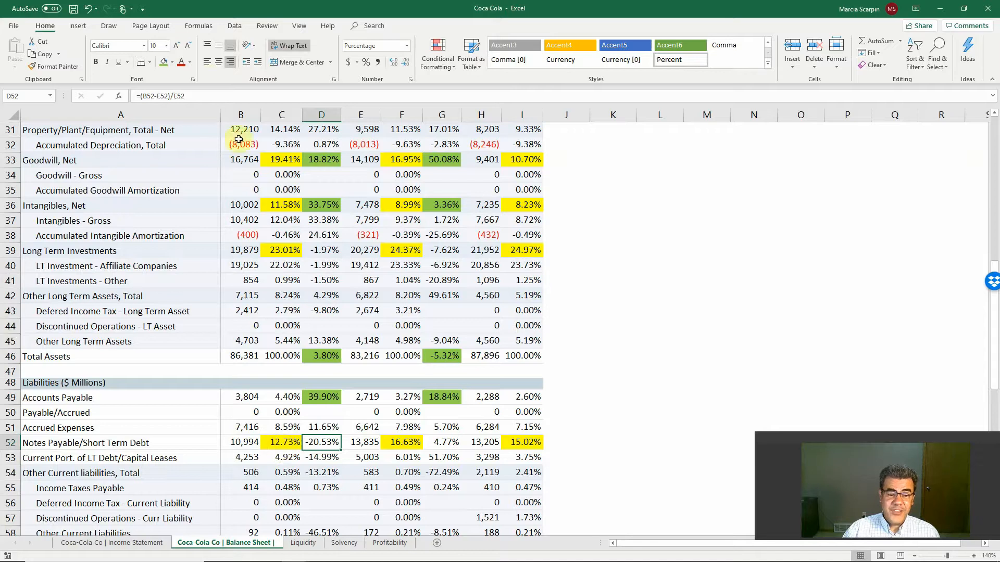
left_click(163, 62)
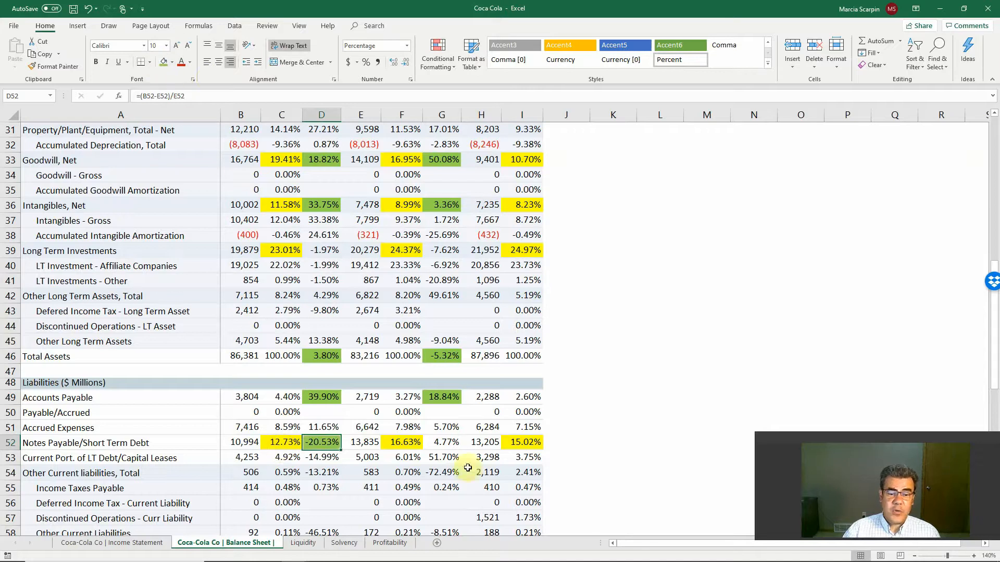
left_click(452, 444)
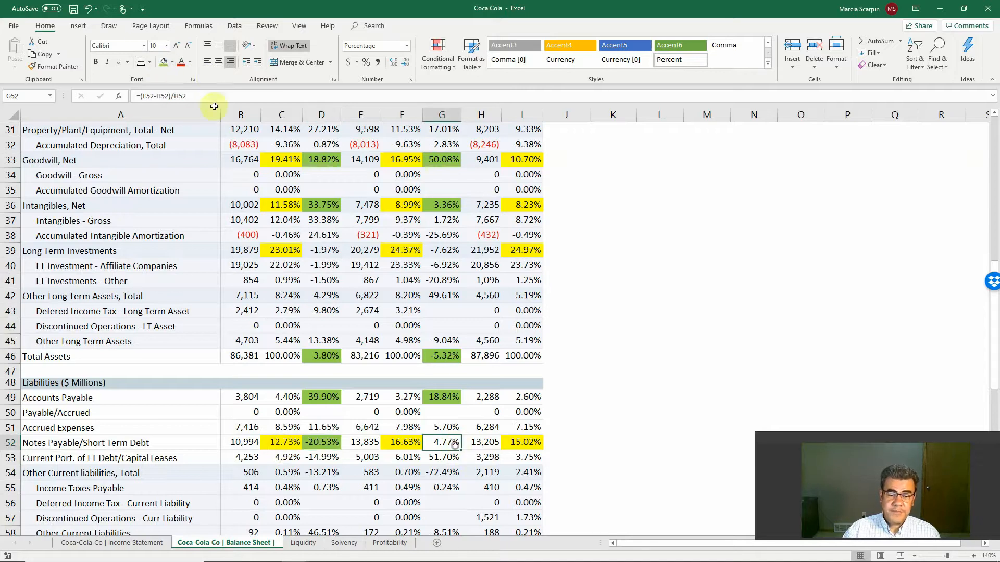
left_click(162, 62)
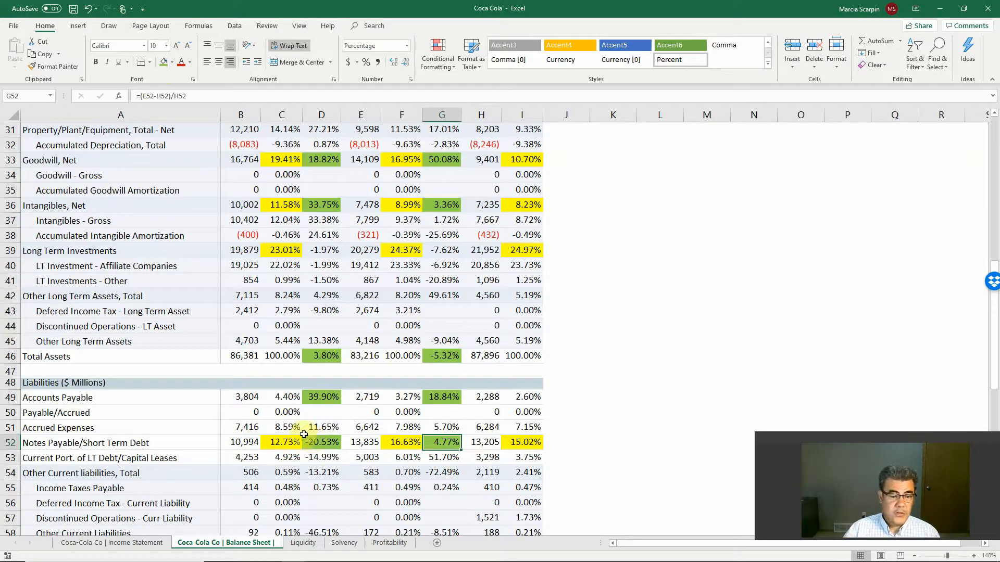
Step: Fill the 2019 and 2018 horizontal analysis cells of Current Port. of LT Debt/Capital Leases (D53 and G53) with green
scroll(316, 411, "down", 1)
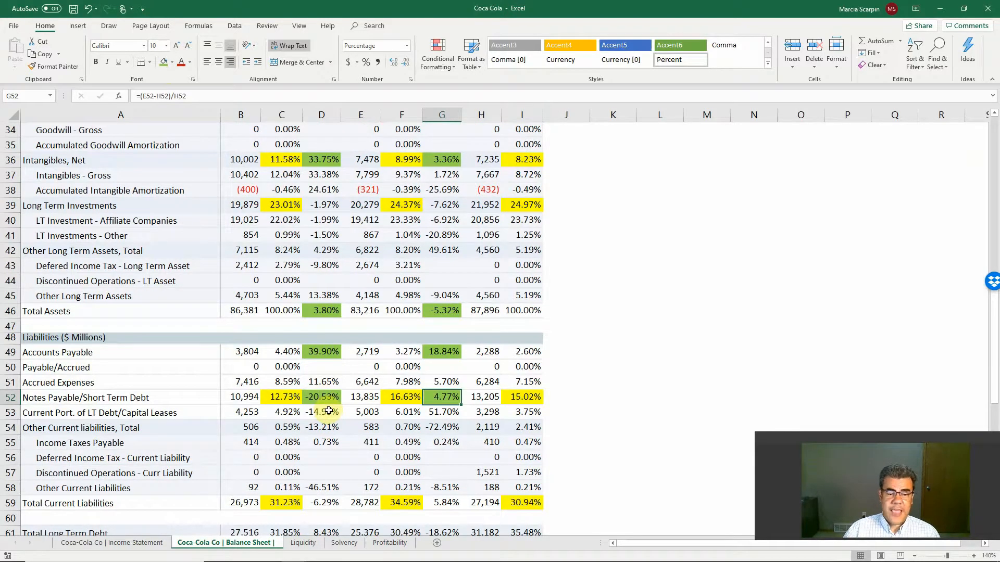
left_click(330, 410)
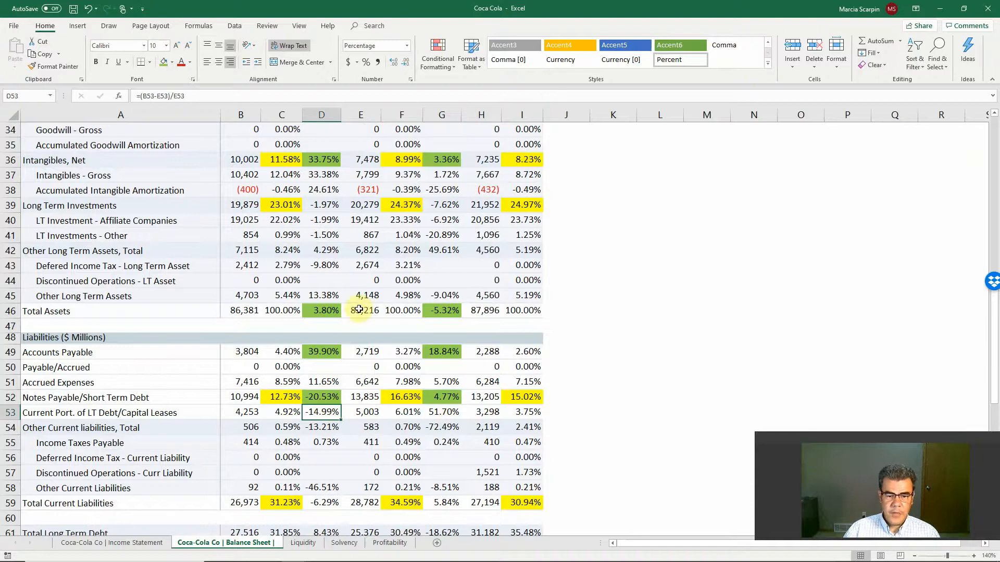
left_click(165, 62)
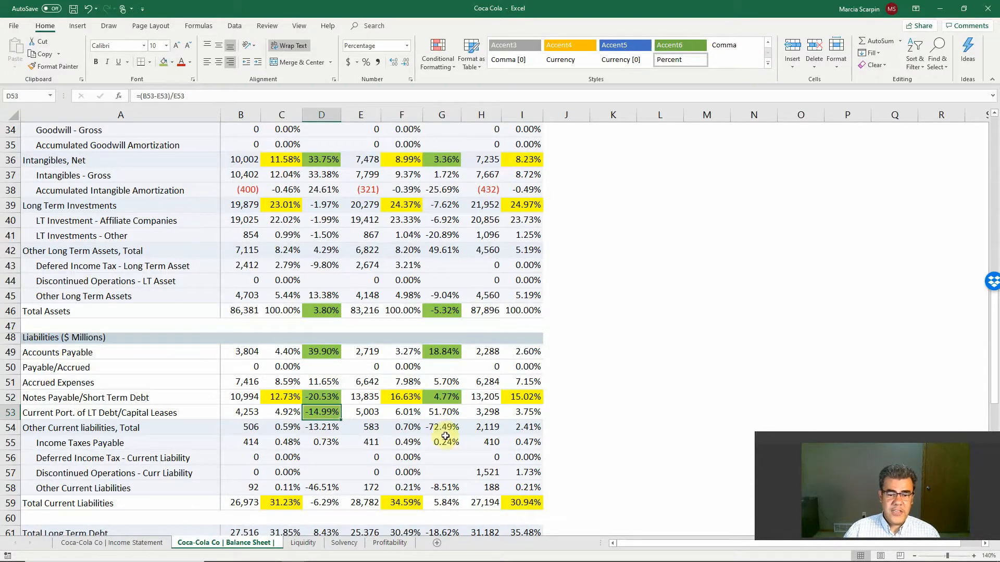
left_click(438, 410)
left_click(163, 66)
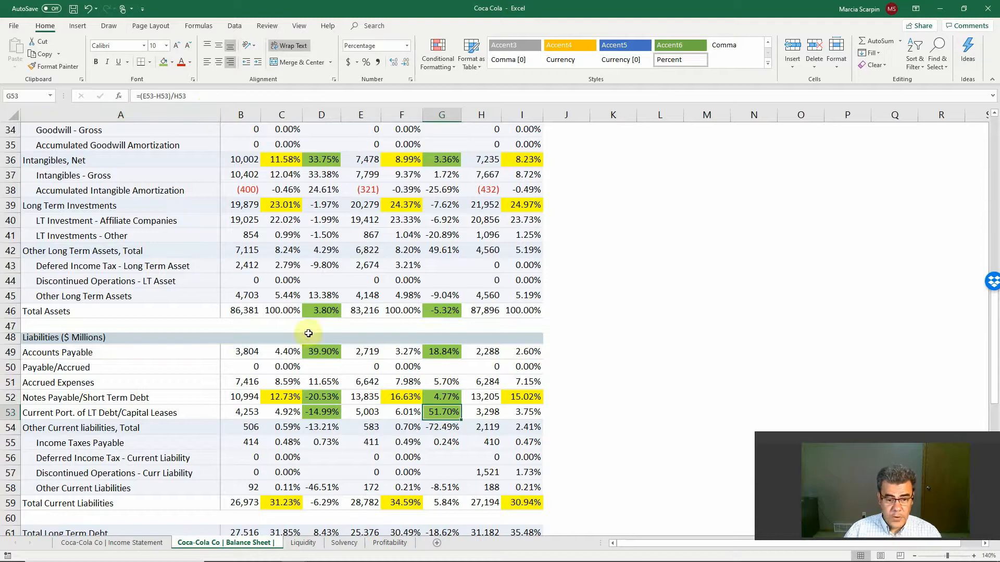
Step: Fill the 2019 and 2018 horizontal analysis cells of Total Current Liabilities (D59 and G59) with green
left_click(321, 503)
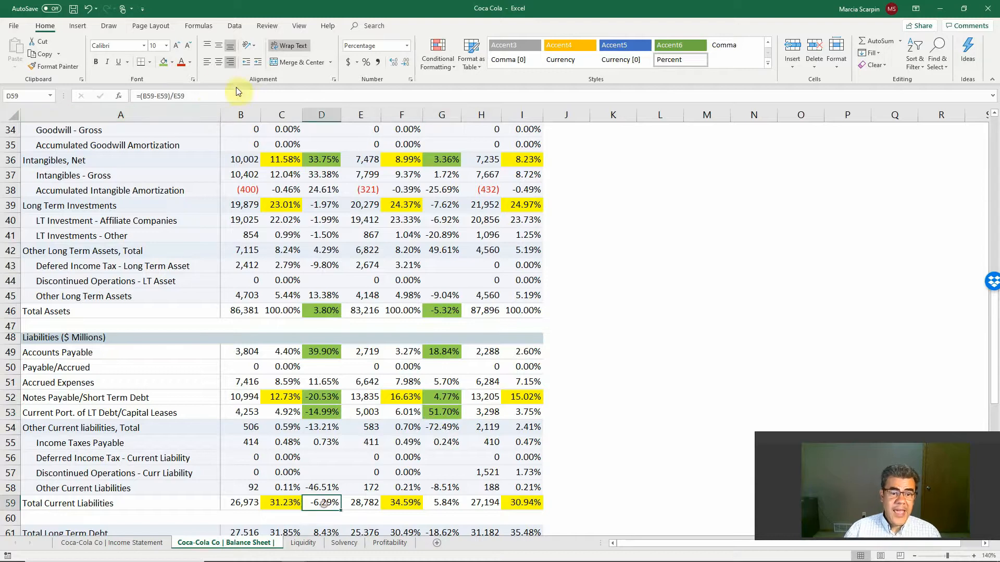
left_click(164, 63)
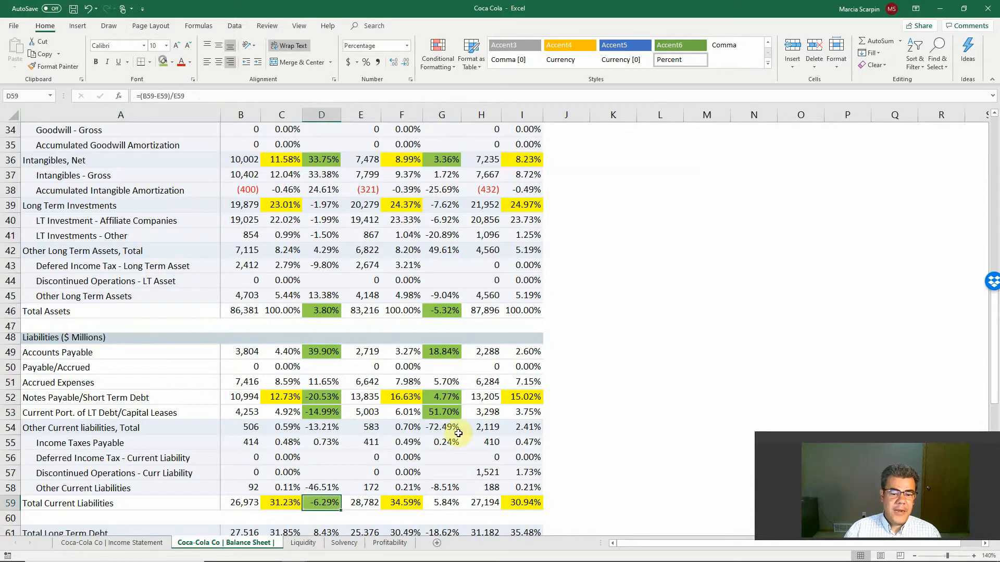
left_click(442, 502)
left_click(163, 62)
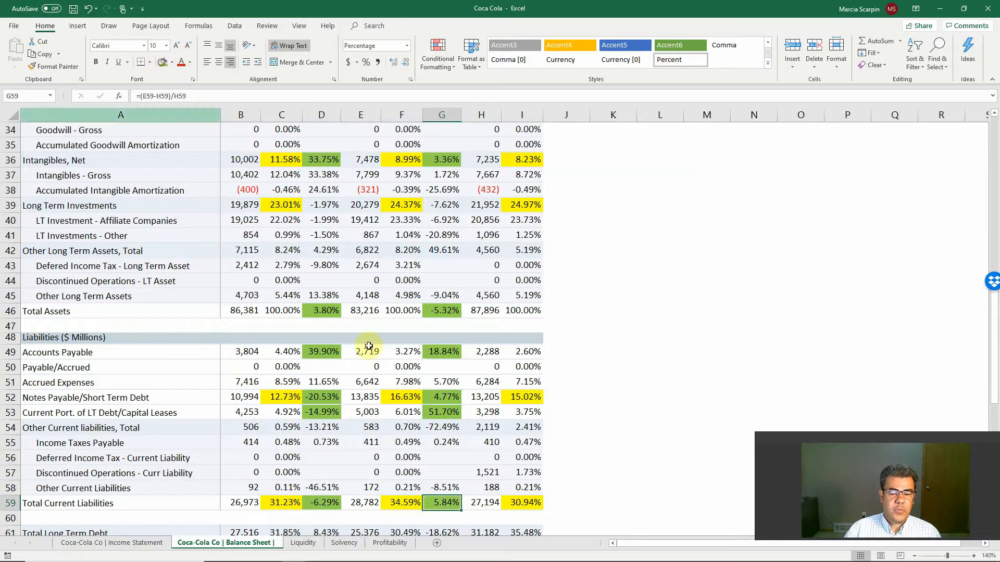
Step: Compare the 2019 and 2018 horizontal changes of Total Current Assets (D23 and G23) with those of Total Current Liabilities in row 59
scroll(389, 424, "up", 2)
scroll(389, 424, "up", 2)
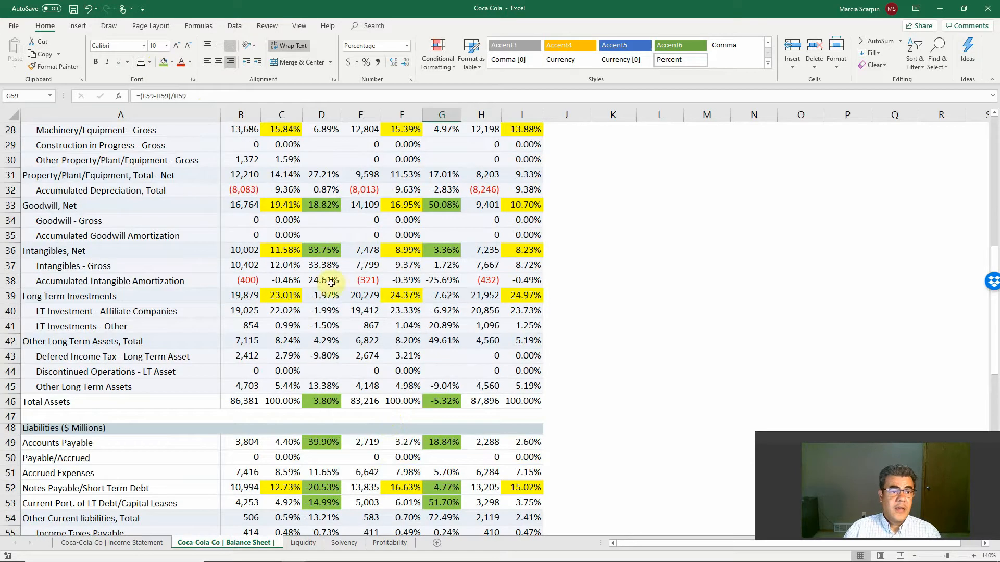
scroll(317, 254, "up", 2)
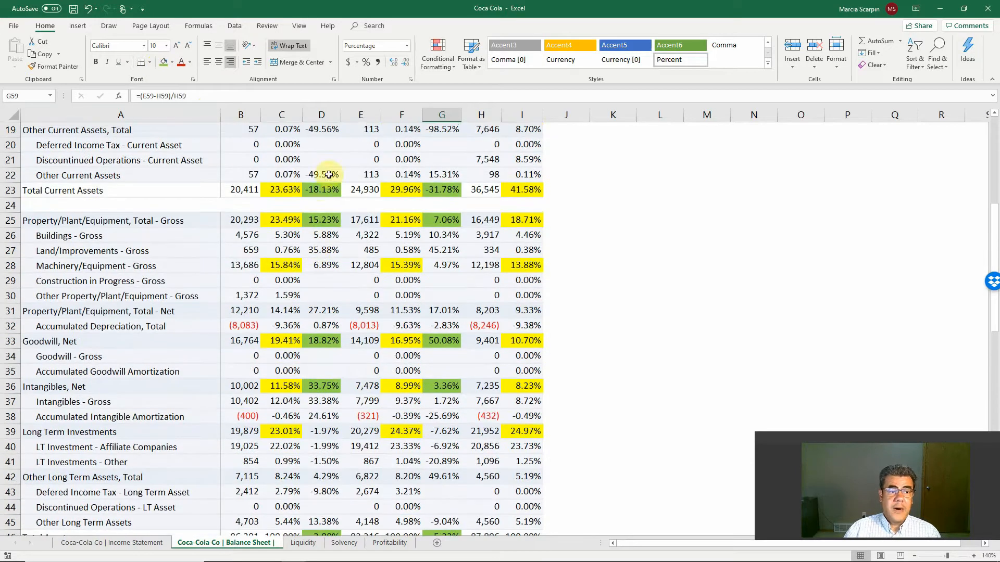
left_click(319, 189)
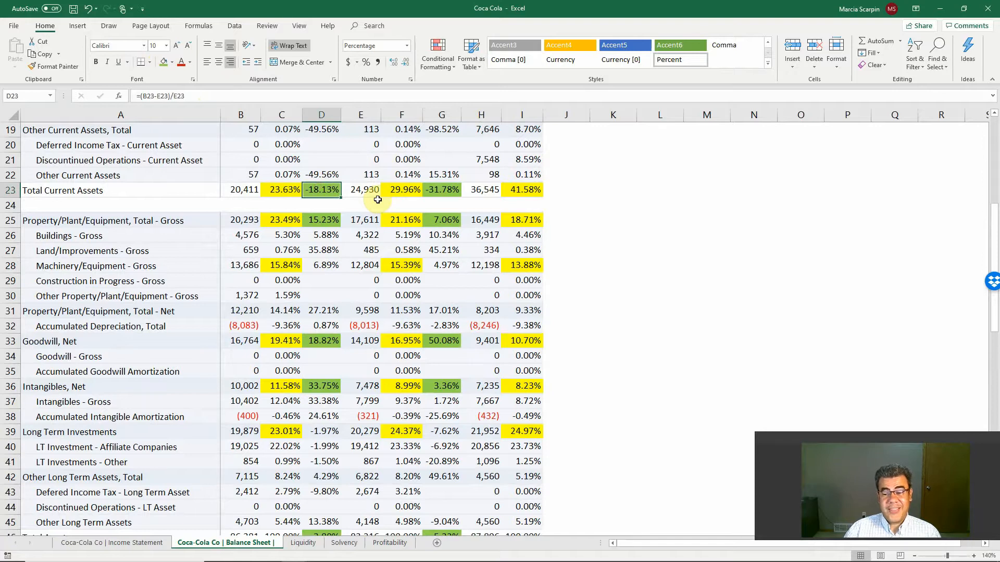
scroll(426, 265, "down", 3)
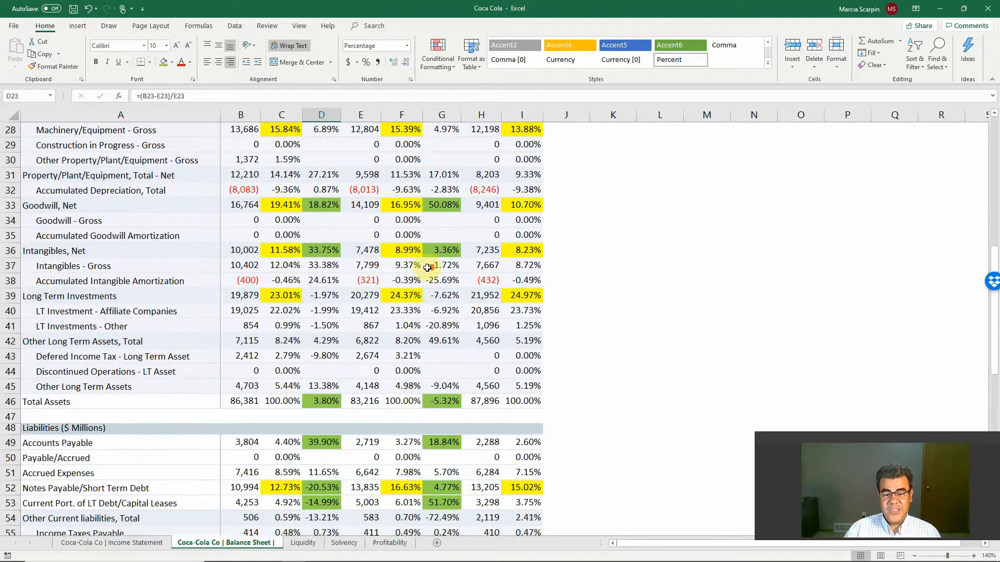
scroll(427, 268, "down", 2)
scroll(434, 268, "up", 11)
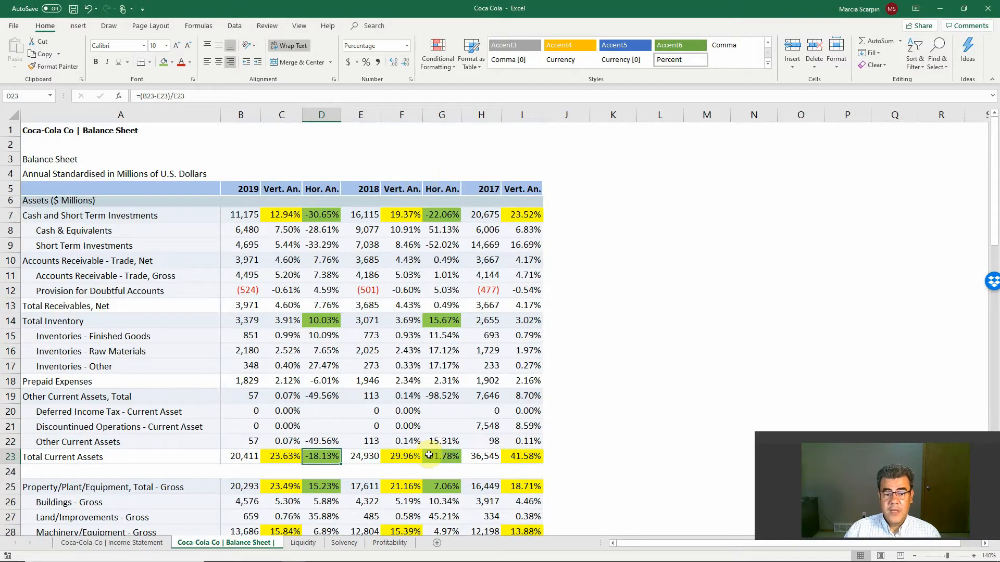
left_click(429, 454)
scroll(461, 443, "down", 5)
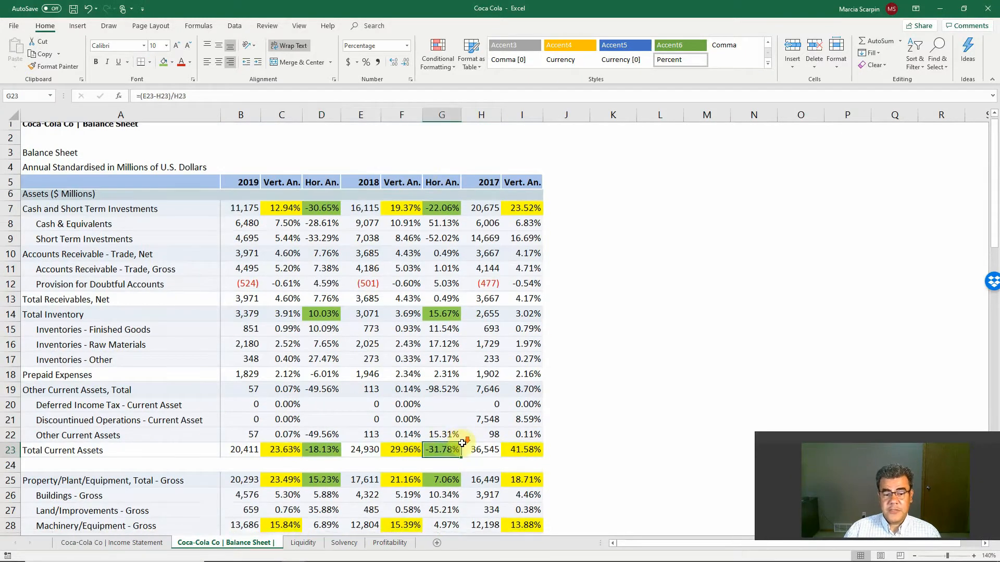
scroll(462, 441, "down", 7)
left_click(441, 457)
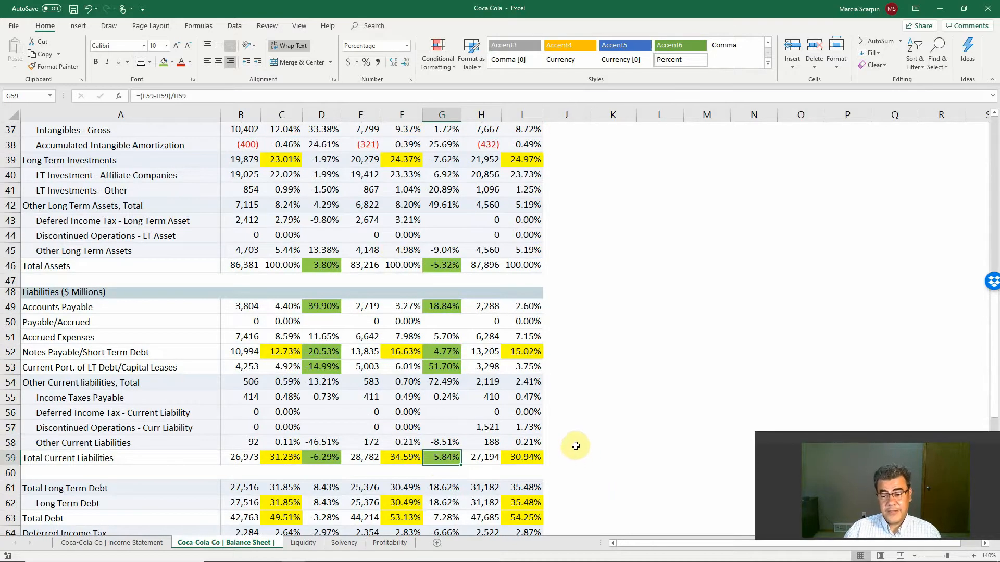
Step: Fill the 2019 and 2018 horizontal analysis cells of Long Term Debt (D62 and G62) with green
scroll(575, 445, "down", 2)
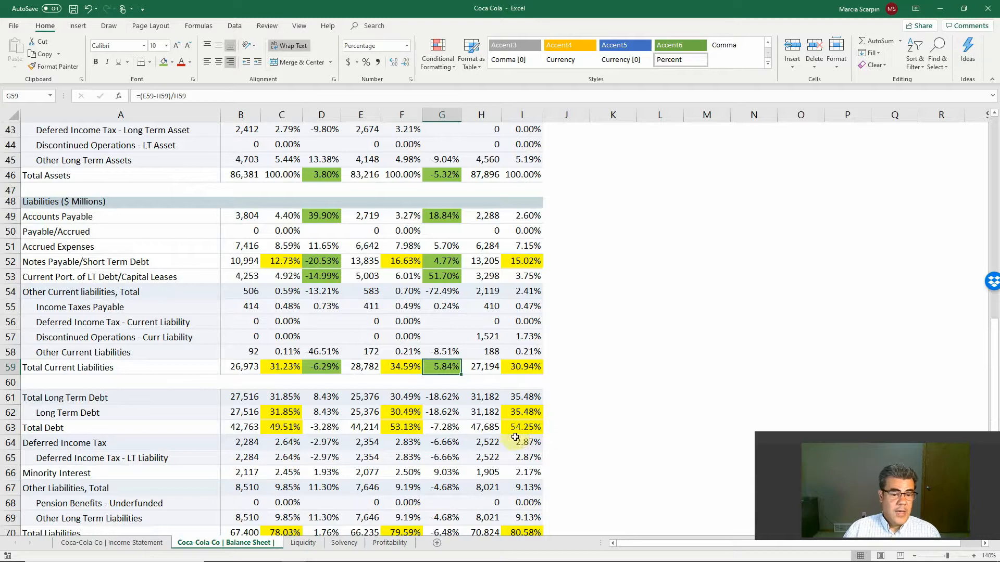
left_click(321, 415)
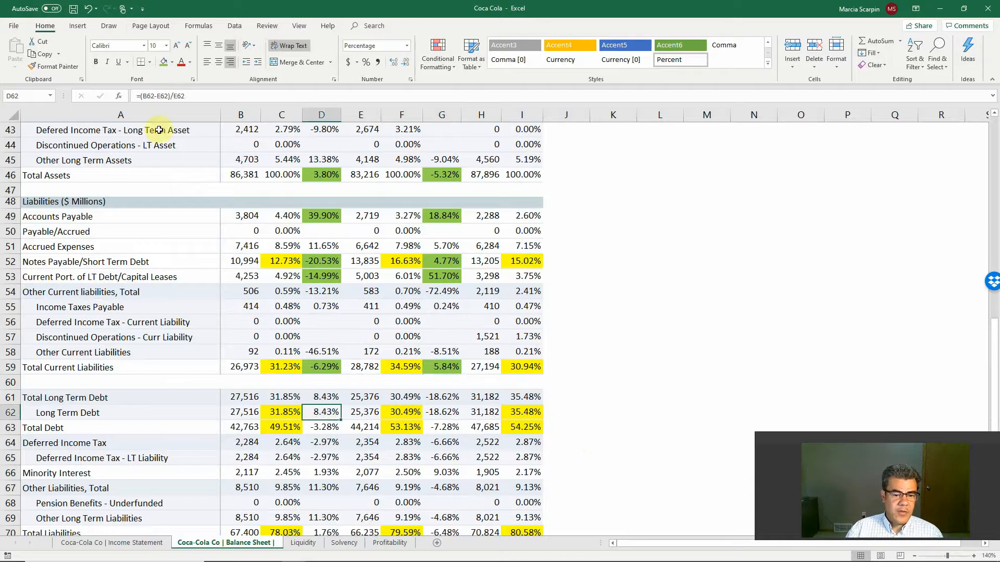
left_click(165, 63)
left_click(443, 412)
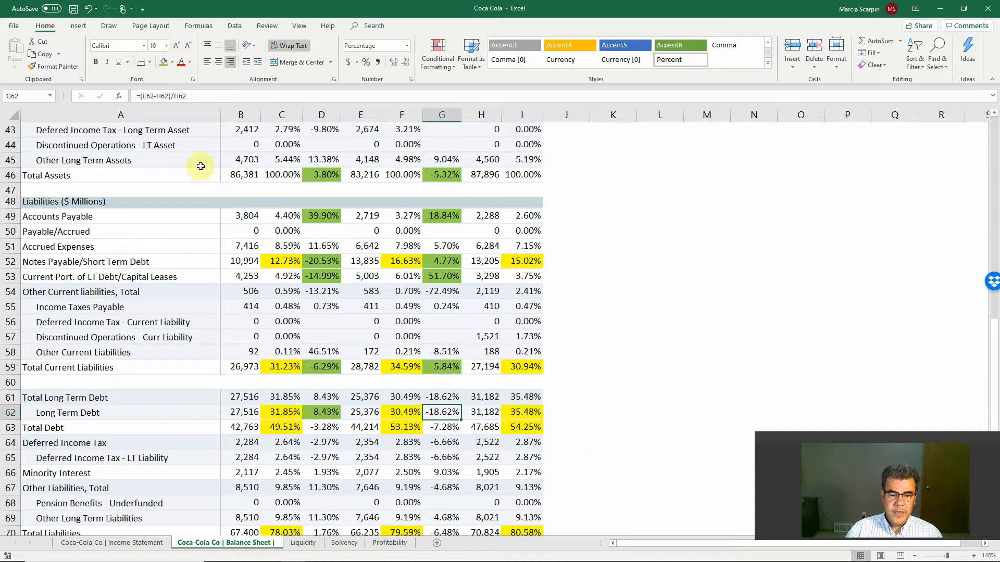
left_click(163, 64)
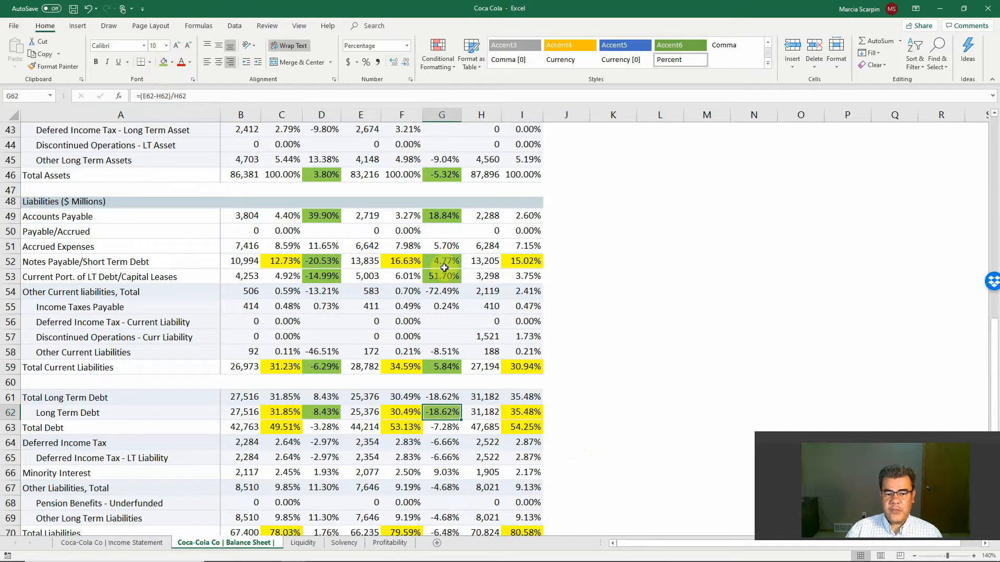
Step: Fill the 2019 and 2018 horizontal analysis cells of Total Debt (D63 and G63) with green
left_click(329, 426)
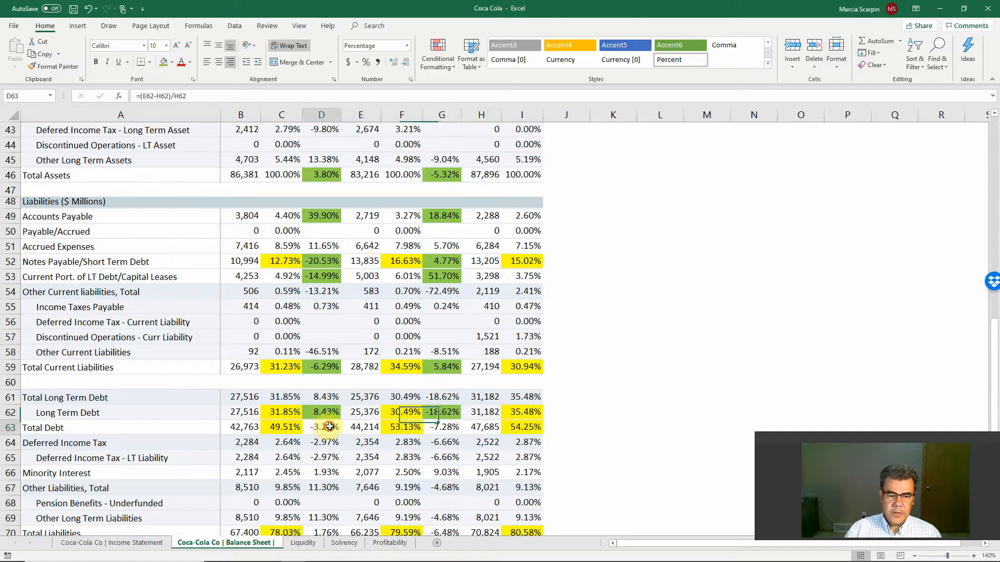
left_click(163, 62)
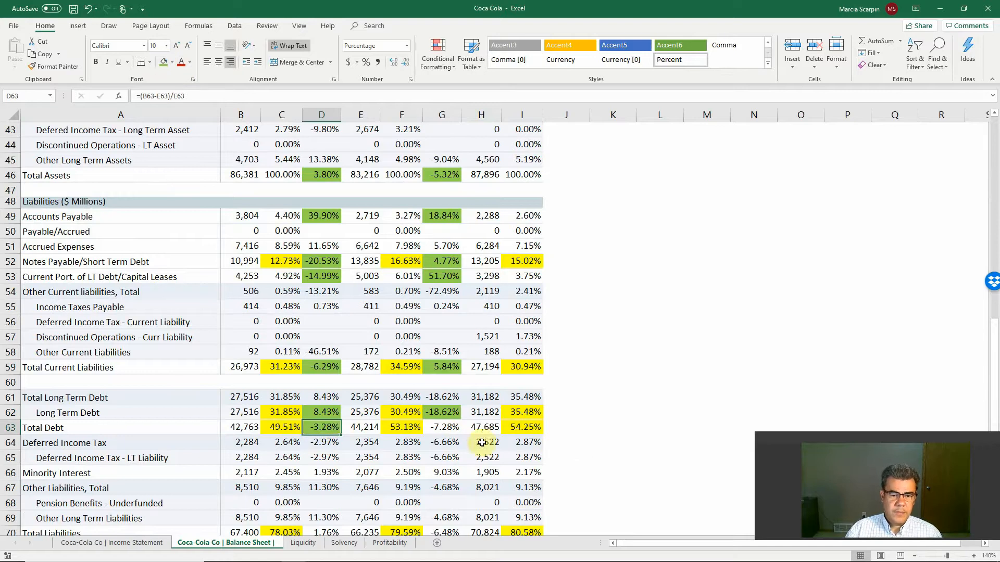
left_click(442, 428)
left_click(164, 62)
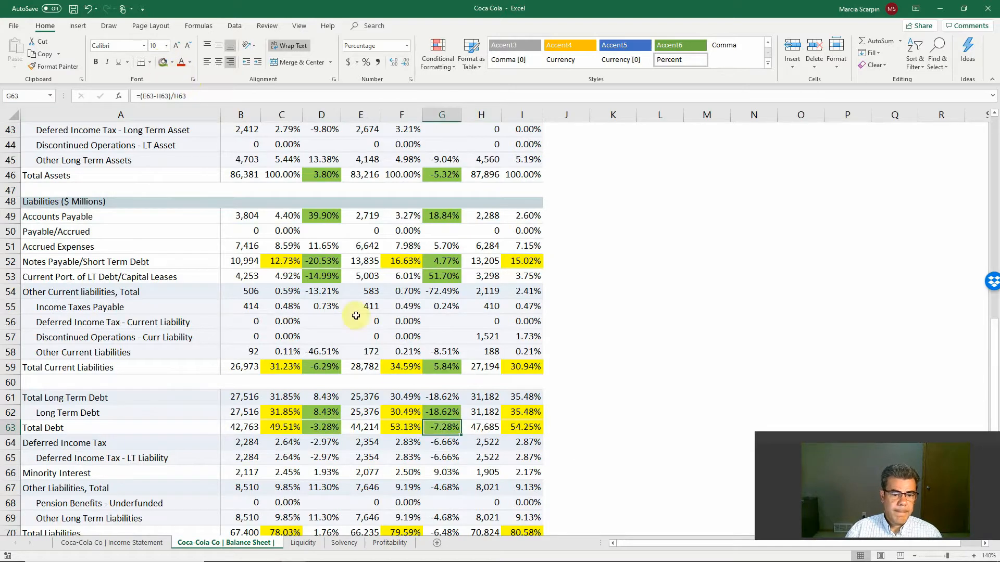
Step: Fill the 2019 and 2018 horizontal analysis cells of Other Liabilities, Total (D67 and G67) with green
scroll(406, 378, "down", 1)
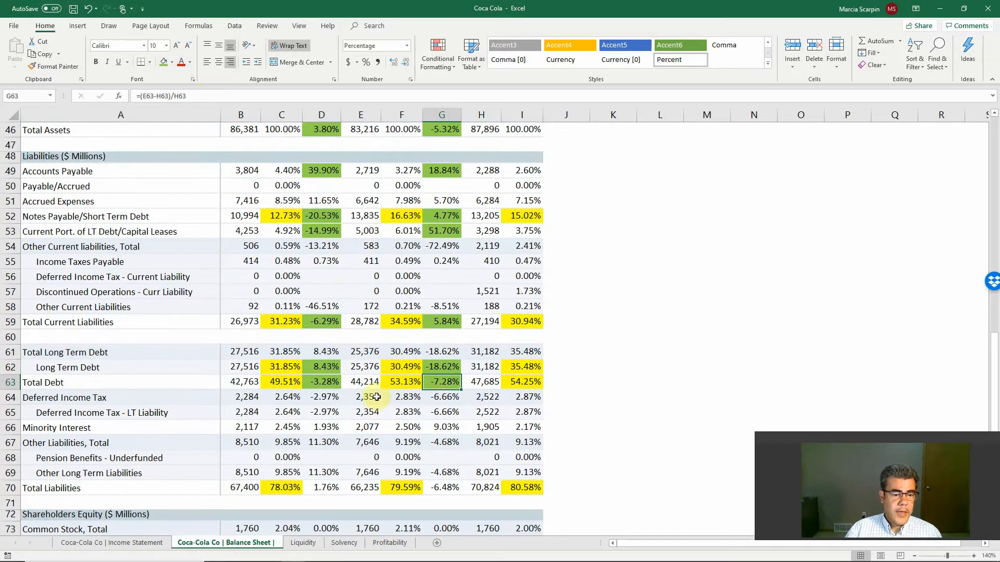
left_click(321, 444)
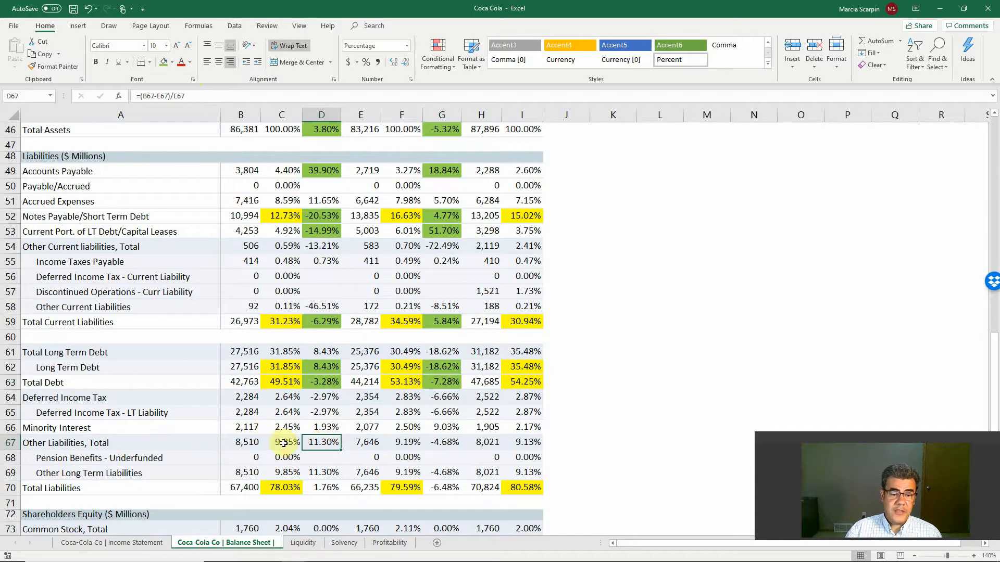
left_click(164, 62)
left_click(445, 441)
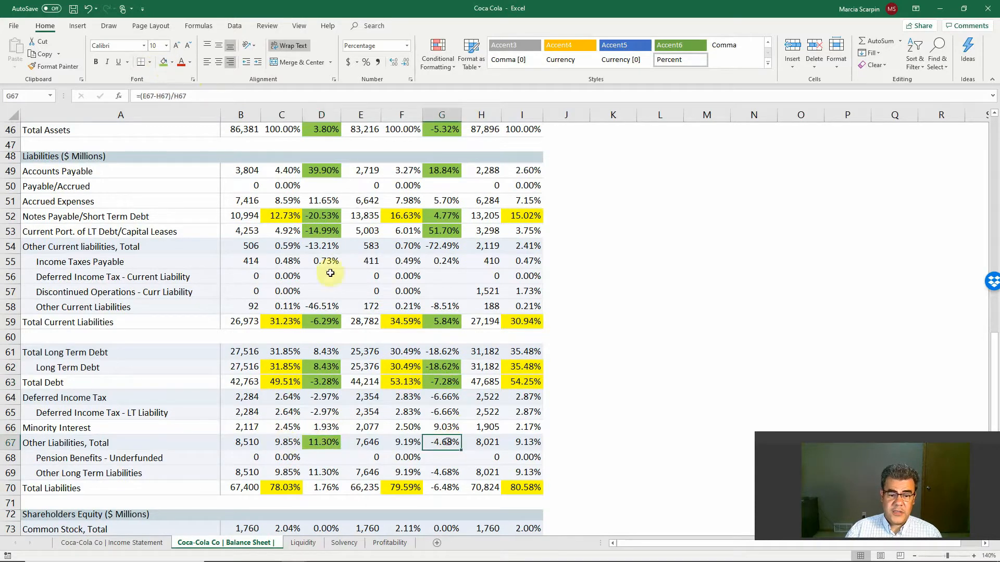
left_click(165, 63)
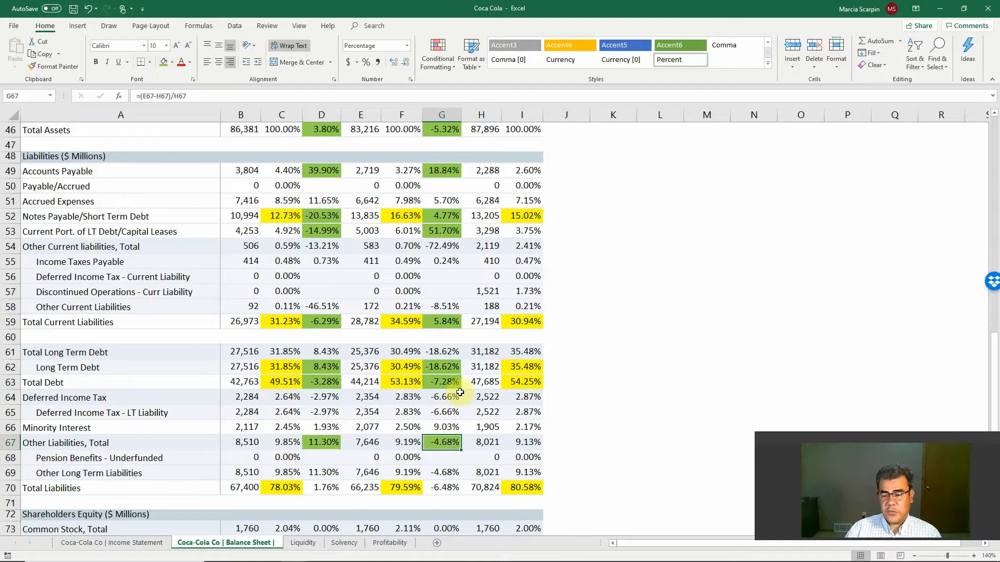
Step: Fill the 2019 and 2018 horizontal analysis cells of Total Liabilities (D70 and G70) with green
left_click(325, 482)
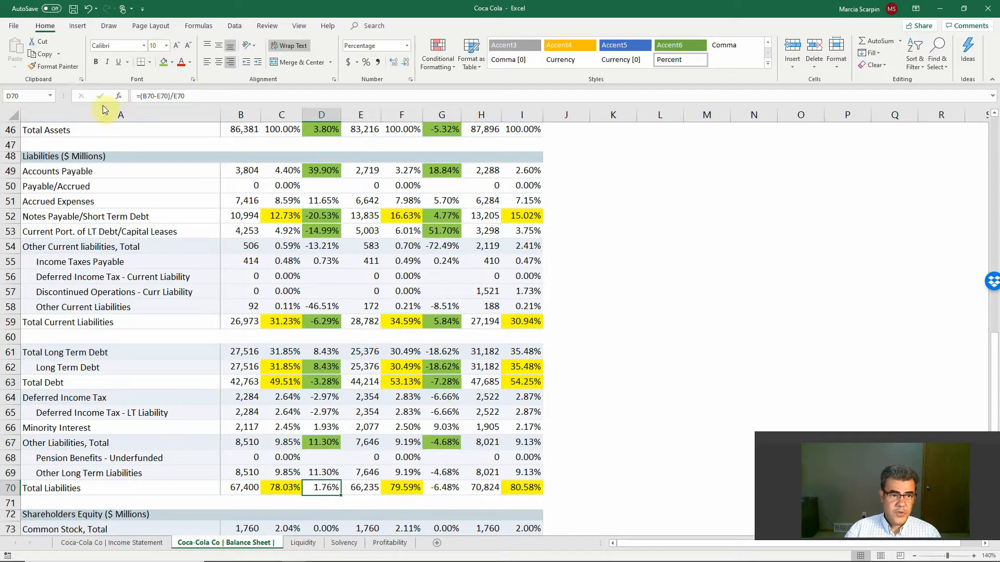
left_click(163, 61)
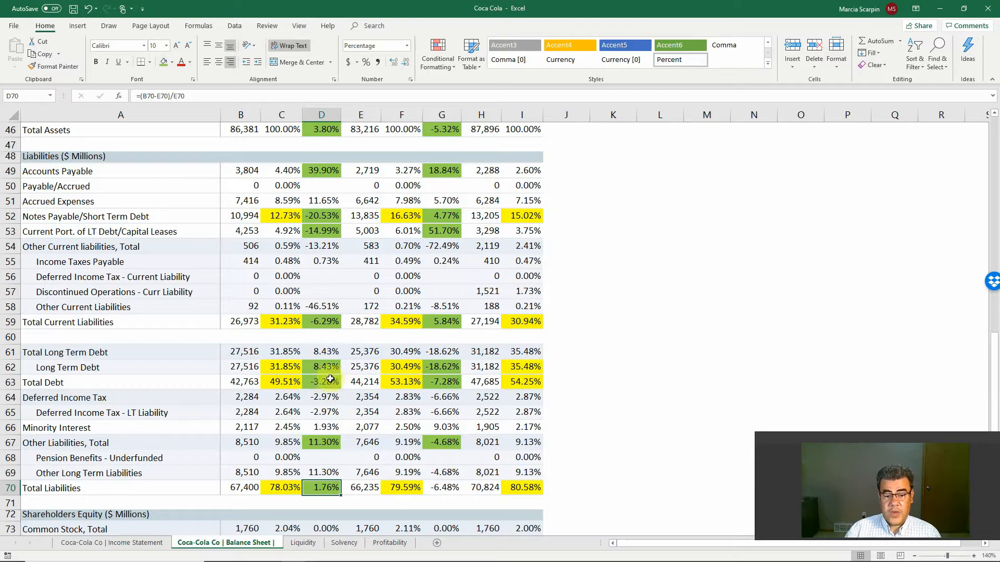
left_click(456, 489)
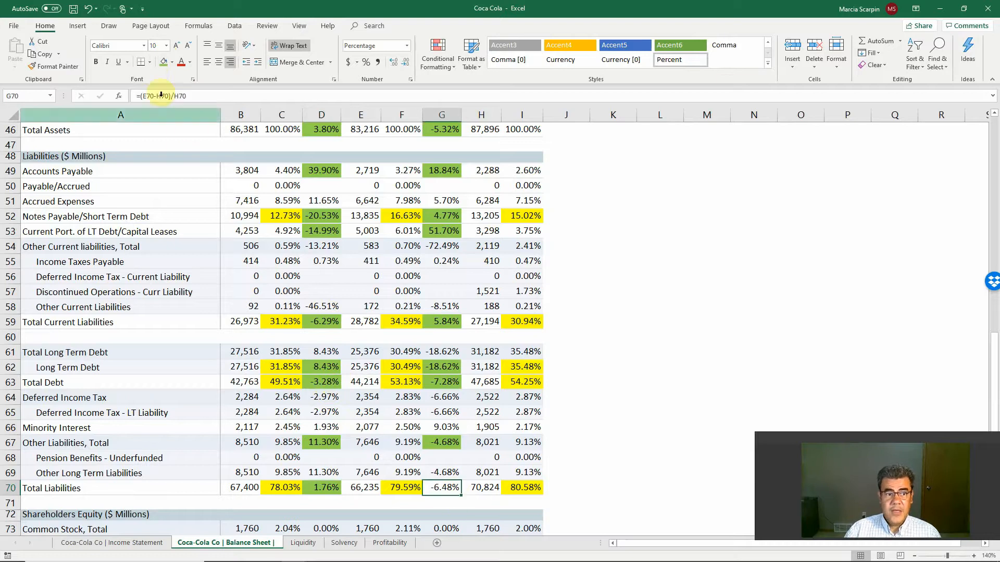
left_click(166, 61)
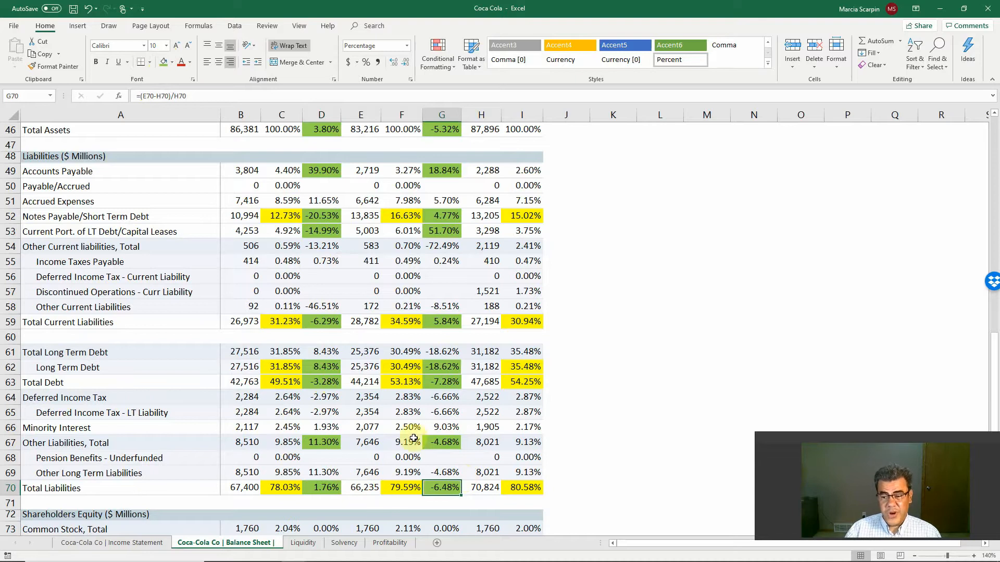
Step: Fill the 2019 and 2018 horizontal analysis cells of Total Equity (D84 and G84) with green
scroll(426, 377, "down", 3)
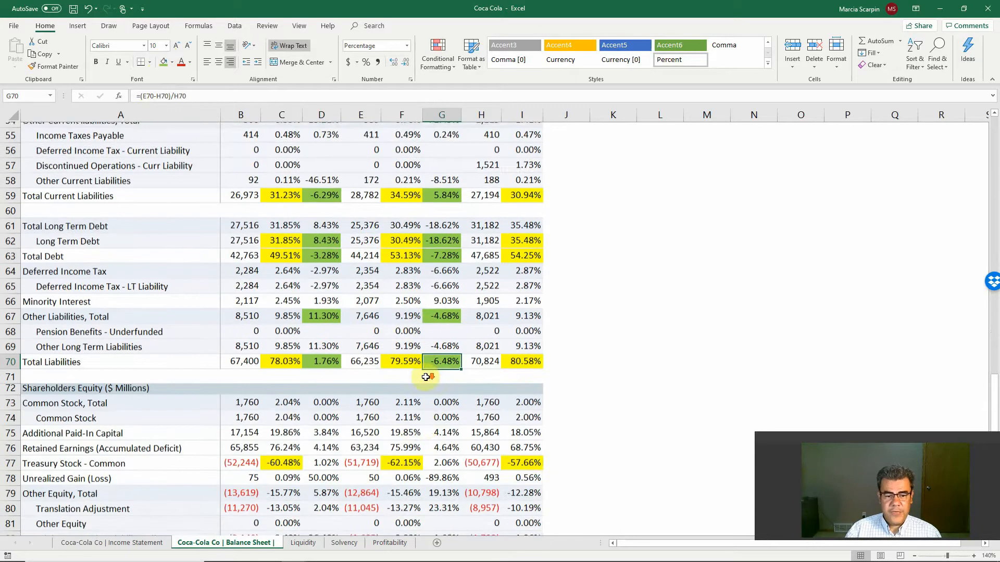
scroll(425, 377, "down", 2)
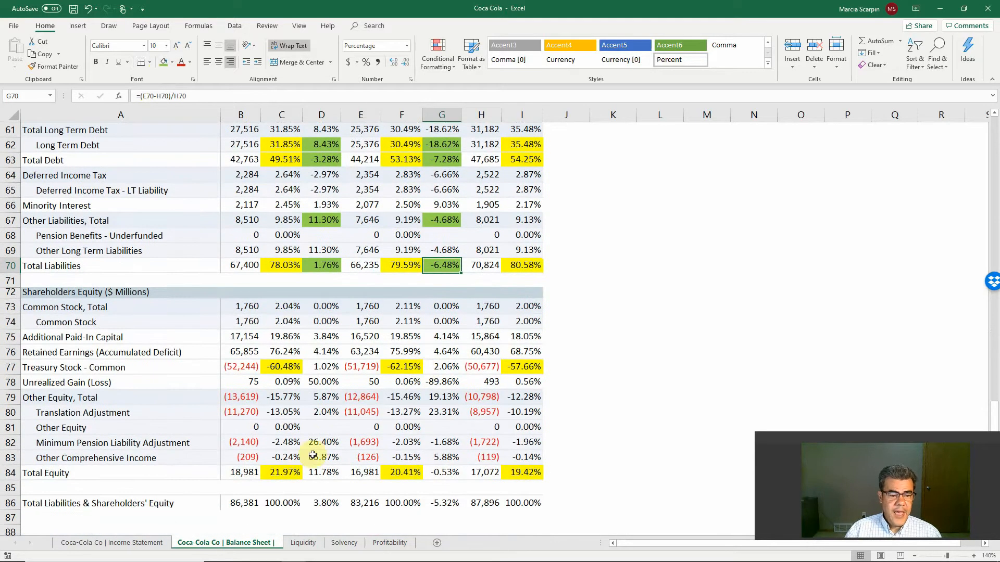
left_click(319, 471)
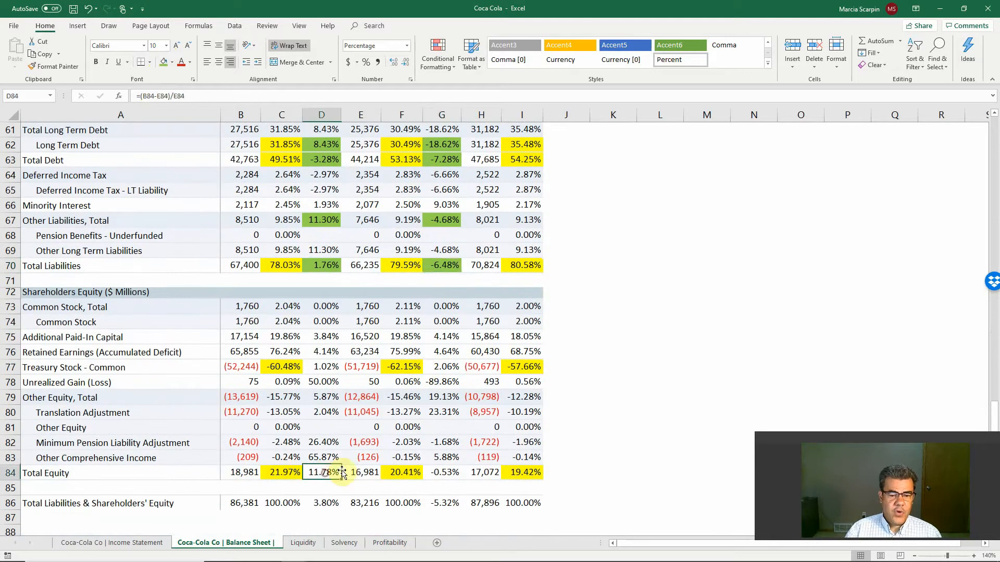
left_click(160, 63)
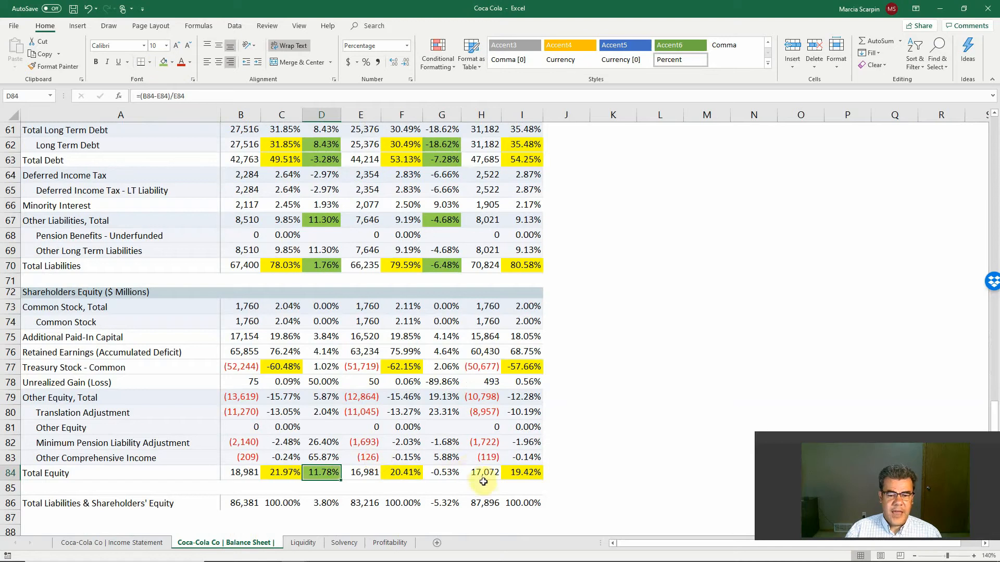
left_click(453, 474)
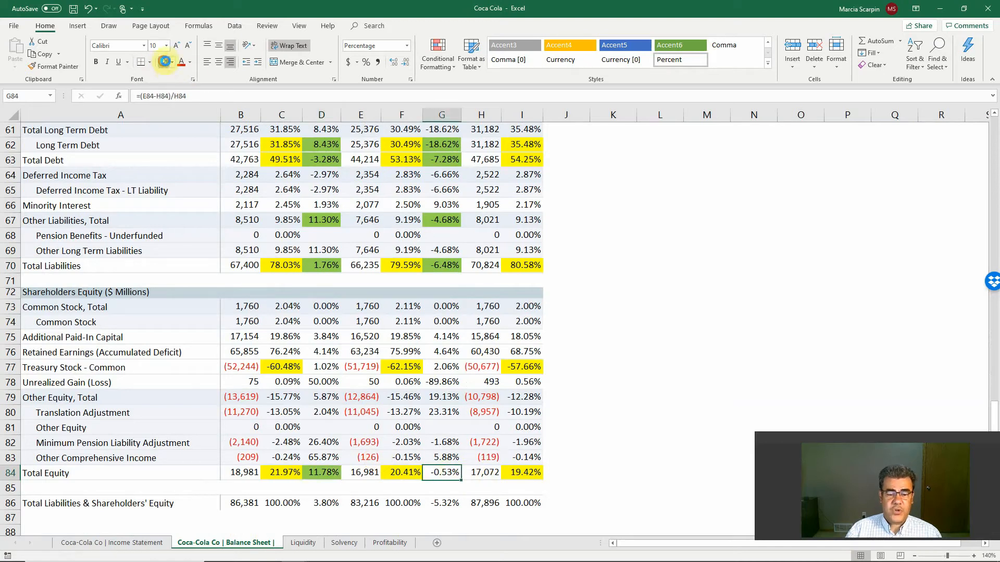
left_click(163, 61)
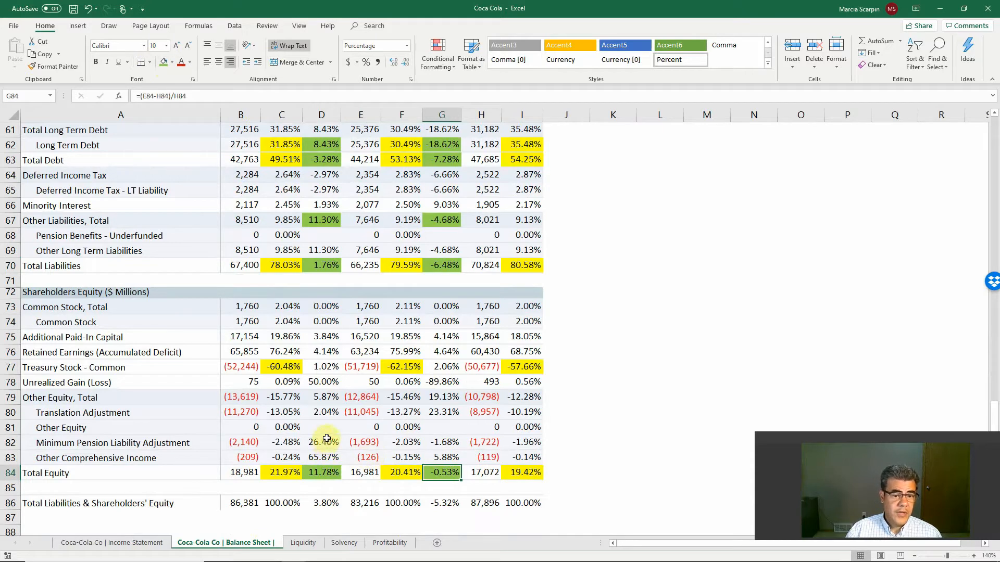
Step: Fill the 2019, 2018 and 2017 vertical analysis cells of Retained Earnings (C76, F76 and I76) with yellow
left_click(326, 351)
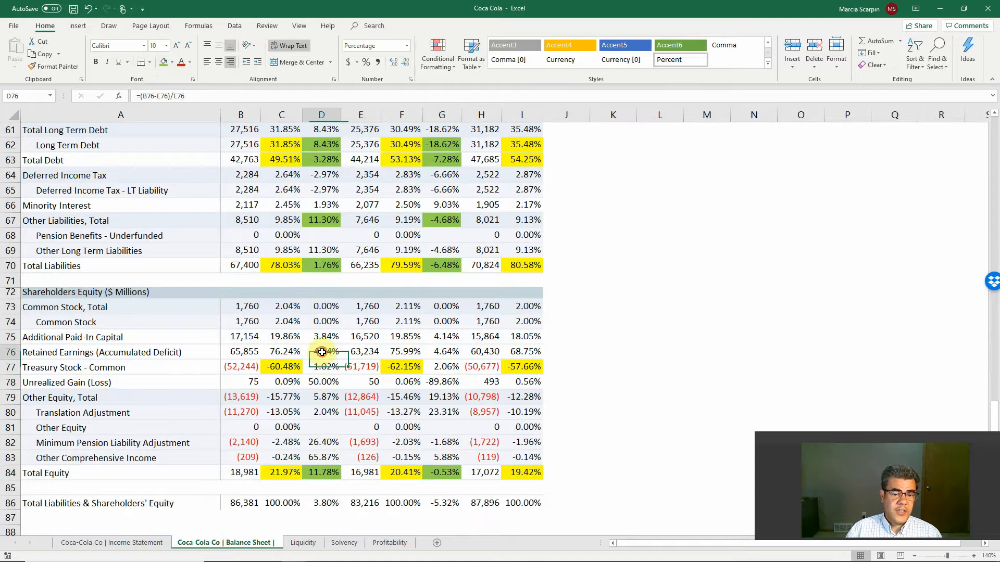
left_click(276, 352)
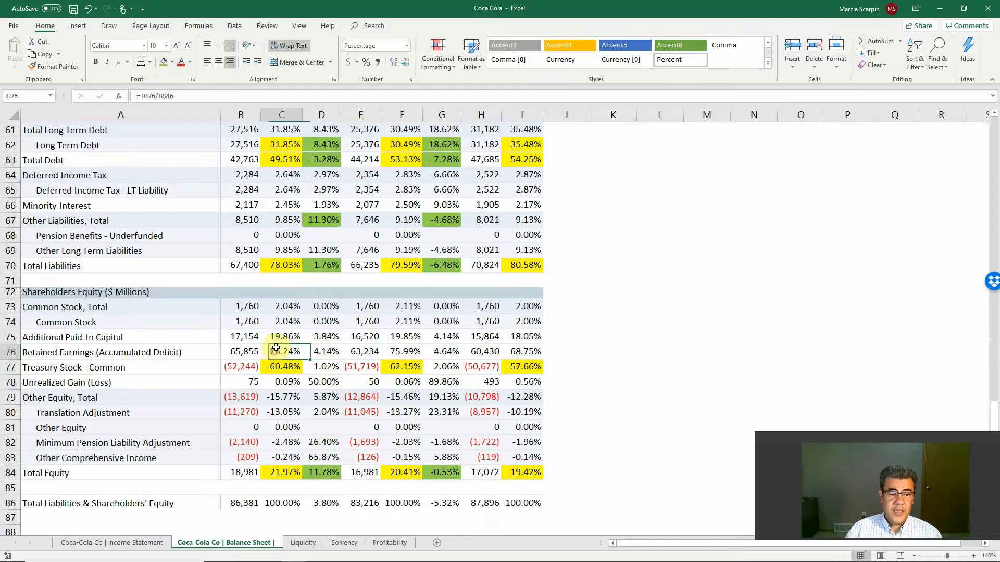
left_click(172, 63)
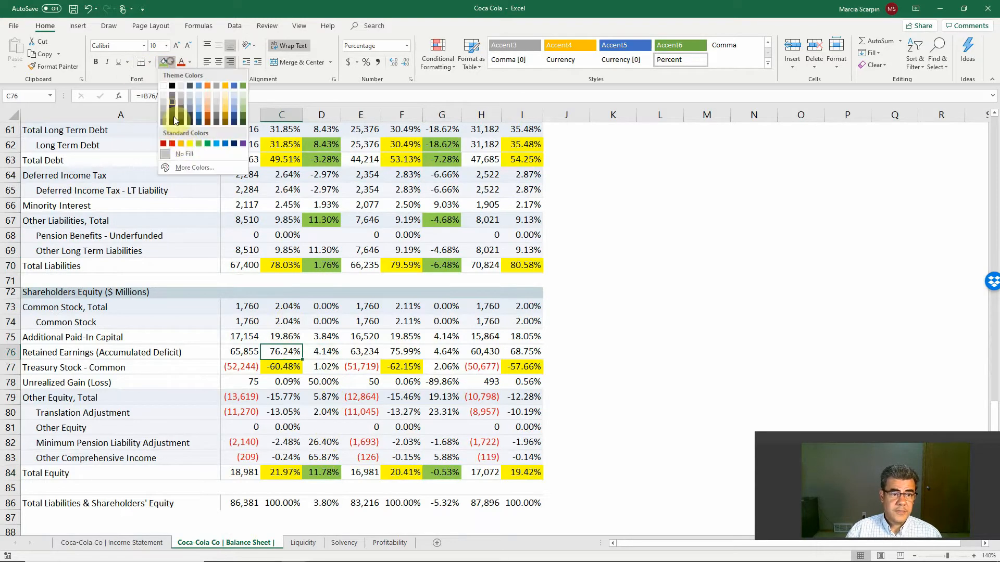
left_click(192, 141)
left_click(398, 352)
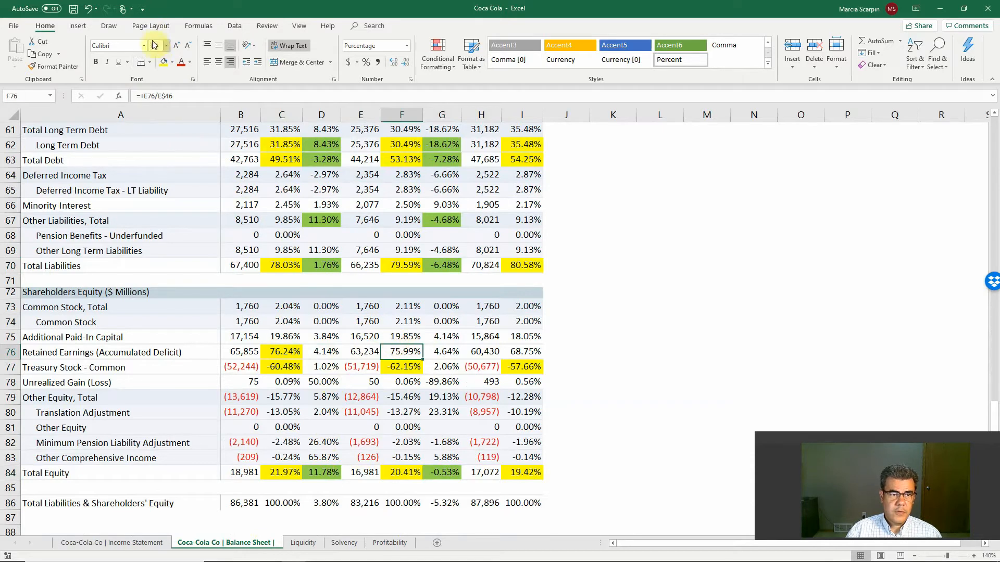
left_click(165, 64)
left_click(531, 352)
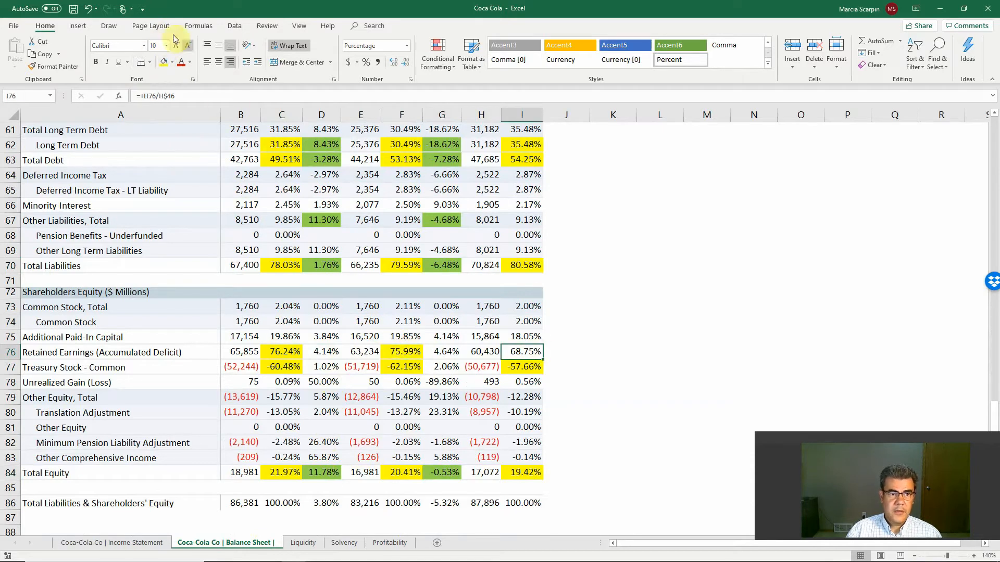
left_click(166, 63)
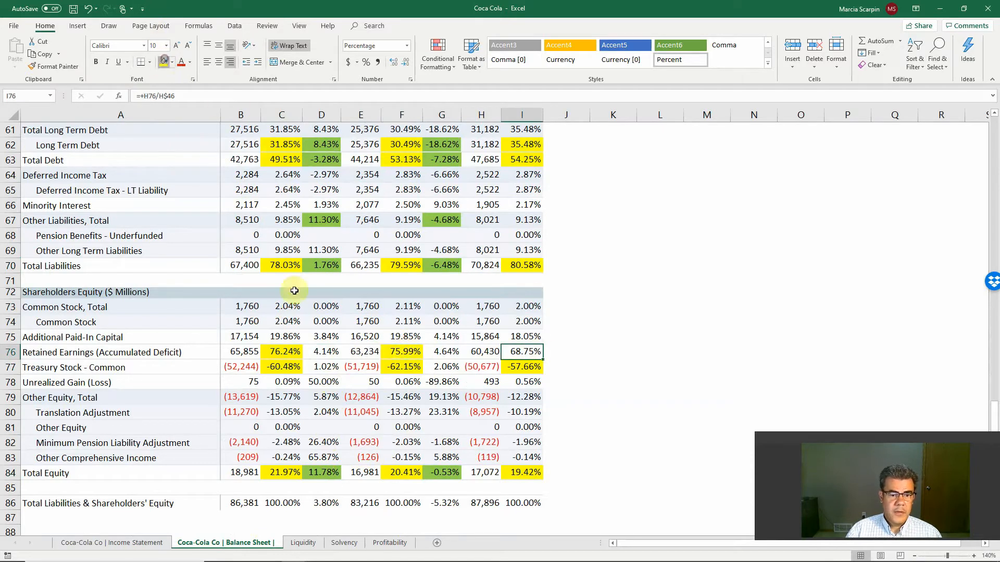
Step: Fill the 2019 and 2018 horizontal analysis cells of Retained Earnings (D76 and G76) with green
left_click(317, 351)
left_click(171, 62)
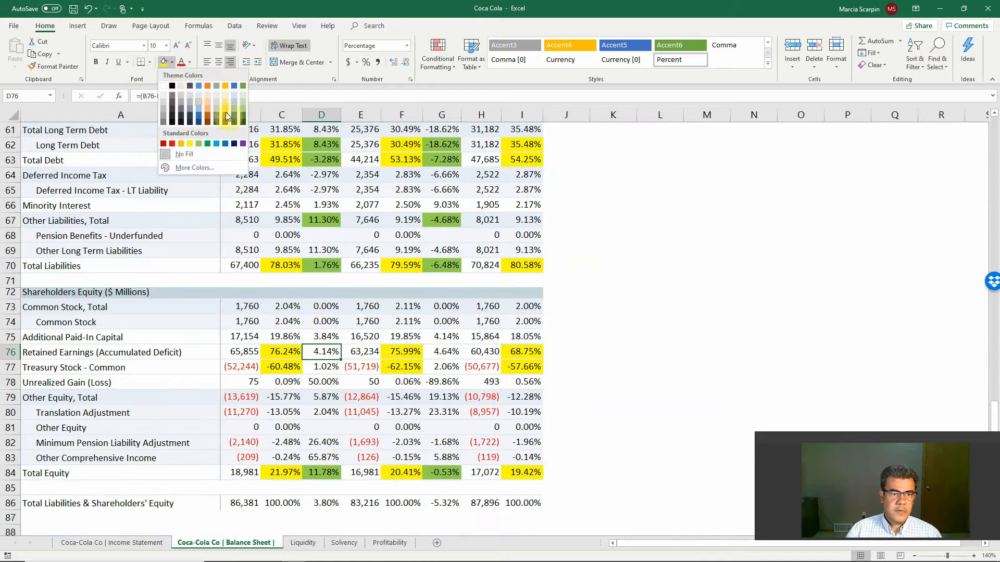
left_click(203, 143)
left_click(442, 352)
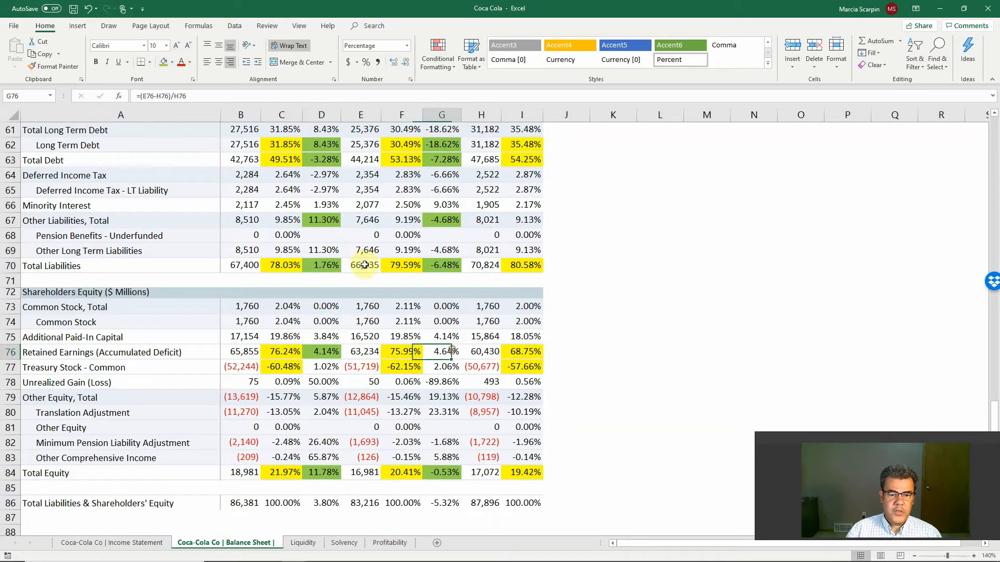
left_click(165, 63)
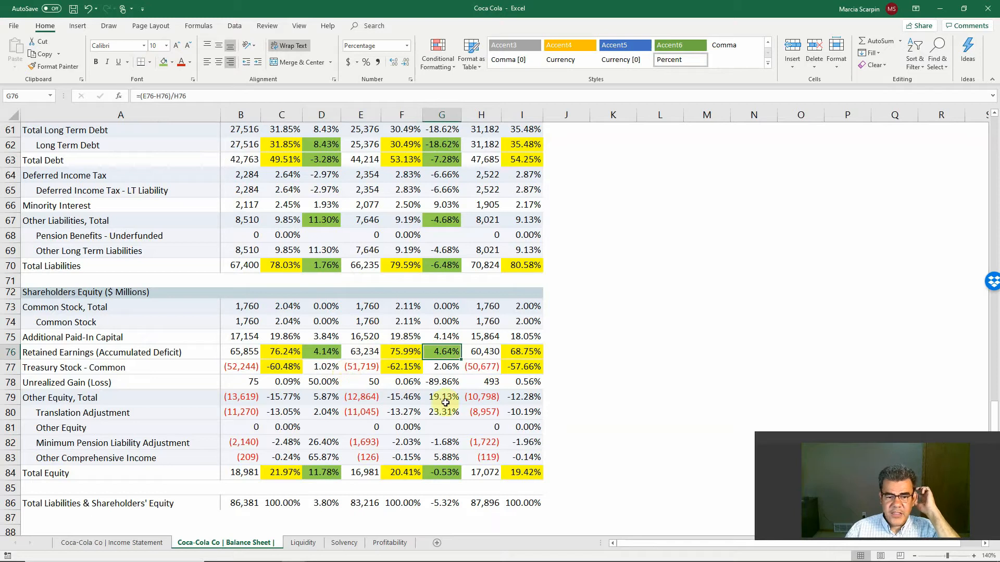
Step: Examine the horizontal changes and vertical weights of Unrealized Gain, Translation Adjustment, Minimum Pension Liability Adjustment and Other Comprehensive Income
left_click(322, 381)
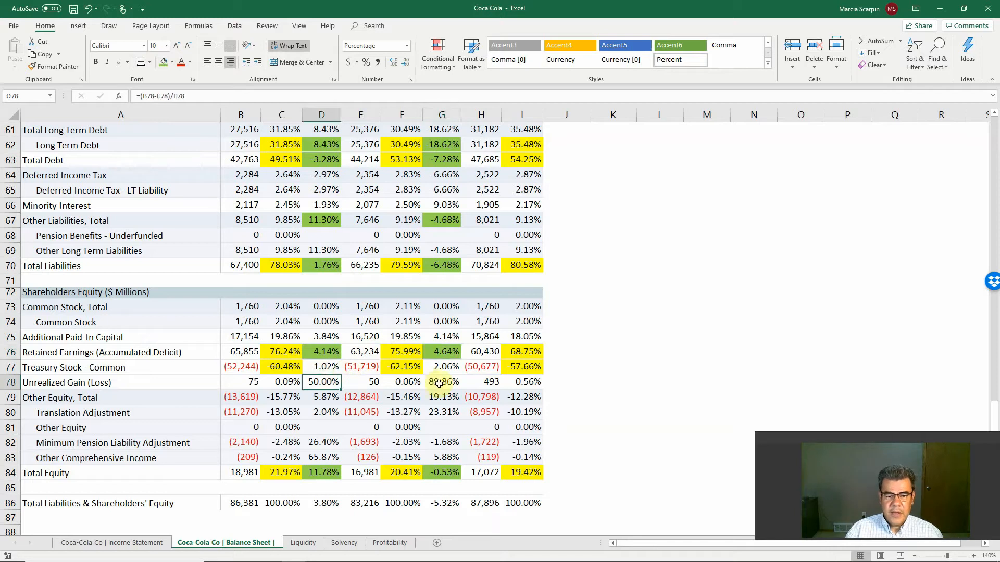
left_click(441, 382)
left_click(274, 381)
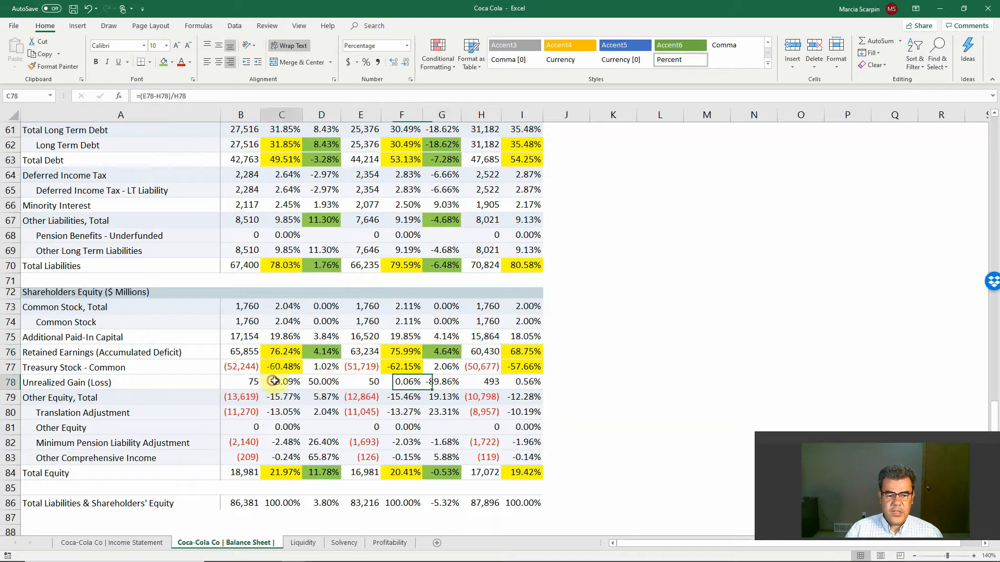
left_click(413, 380)
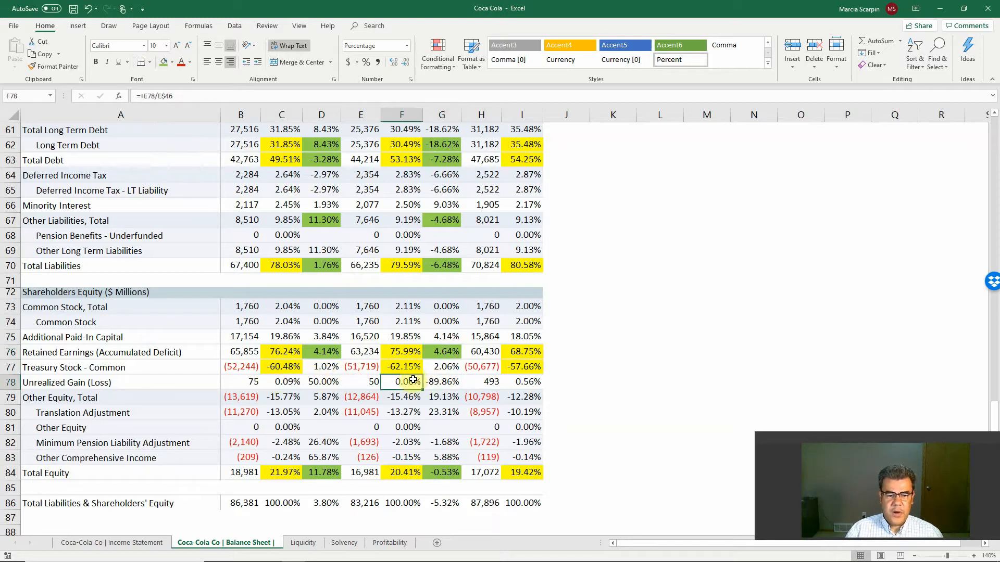
left_click(324, 411)
left_click(447, 411)
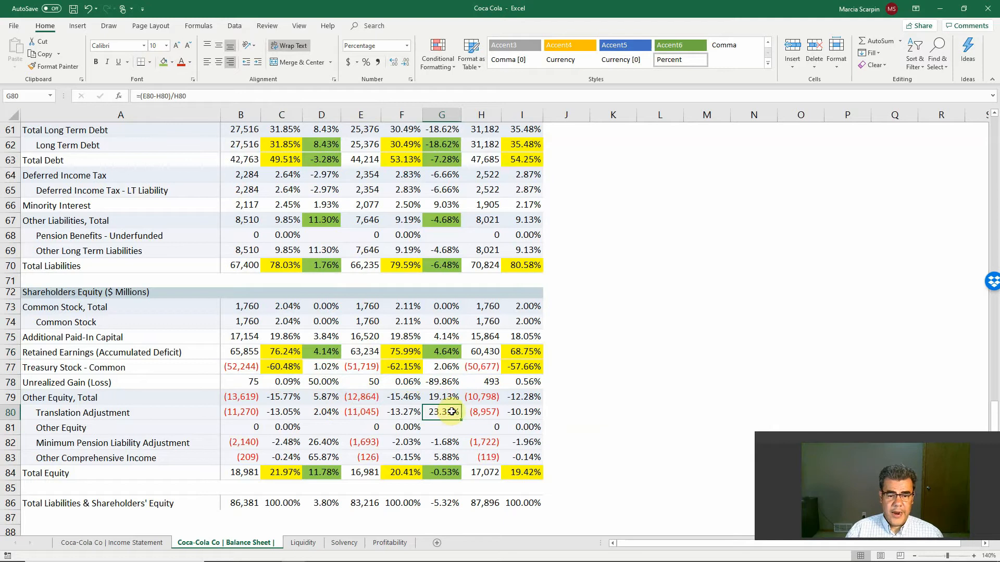
left_click(318, 439)
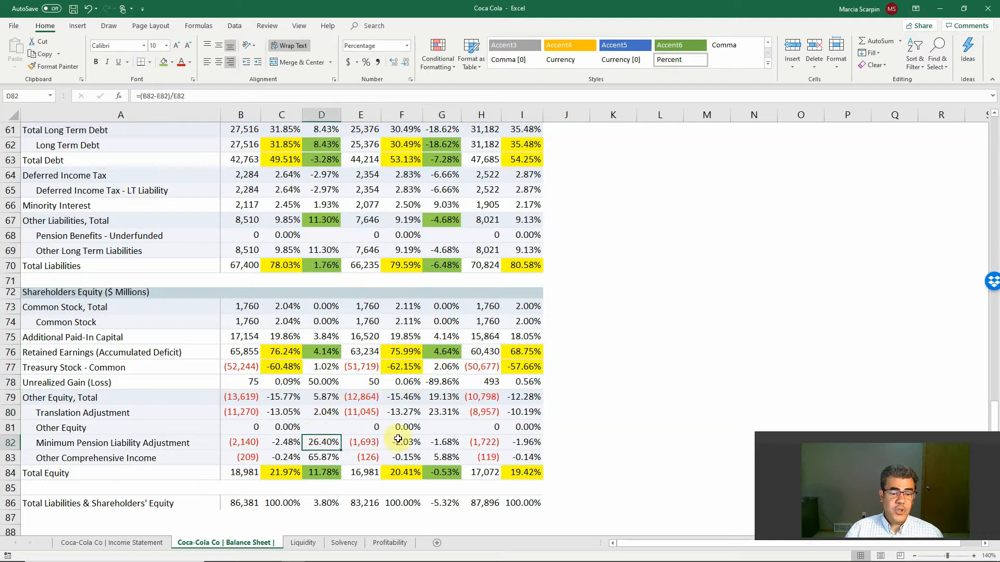
left_click(289, 444)
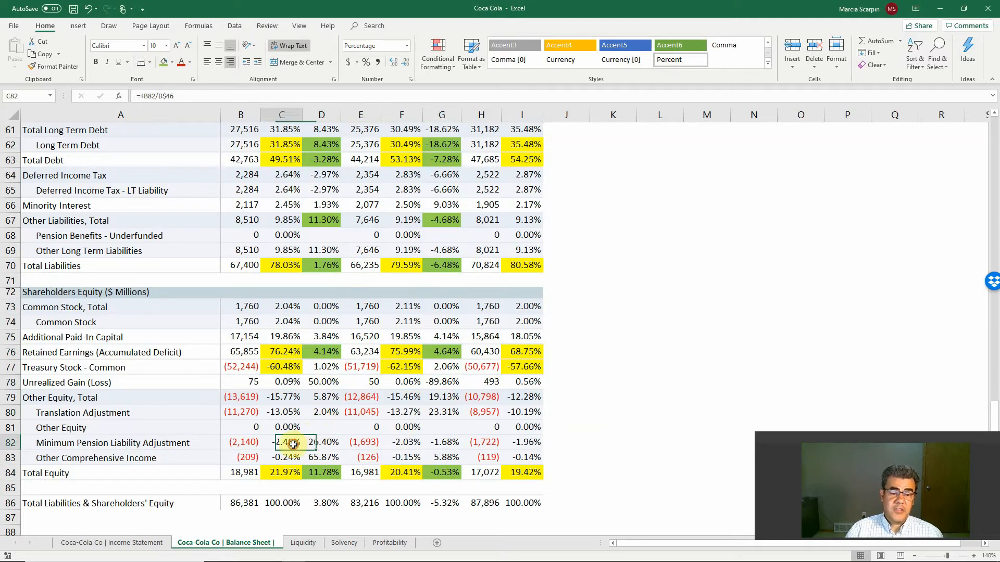
left_click(399, 445)
left_click(329, 441)
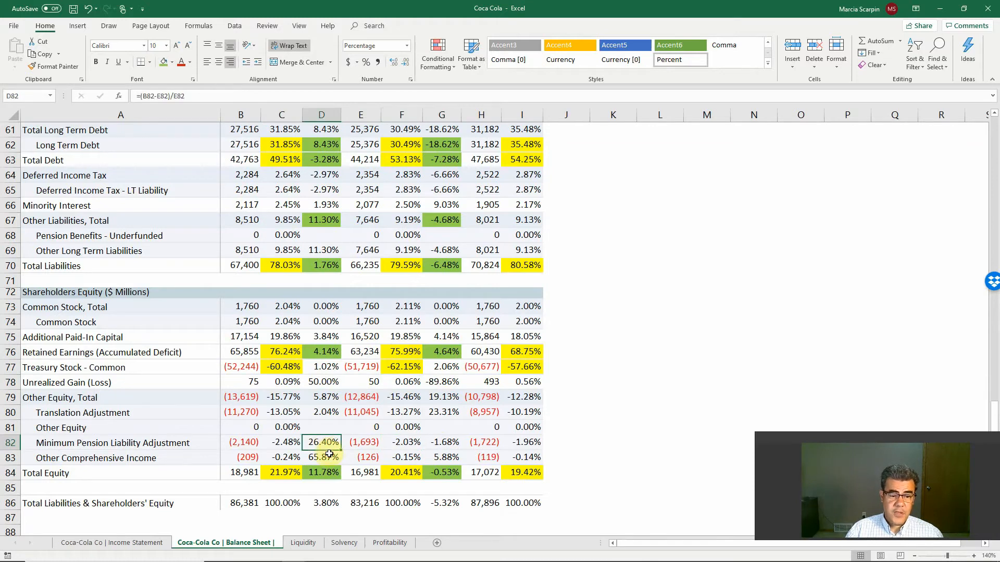
left_click(329, 454)
left_click(289, 457)
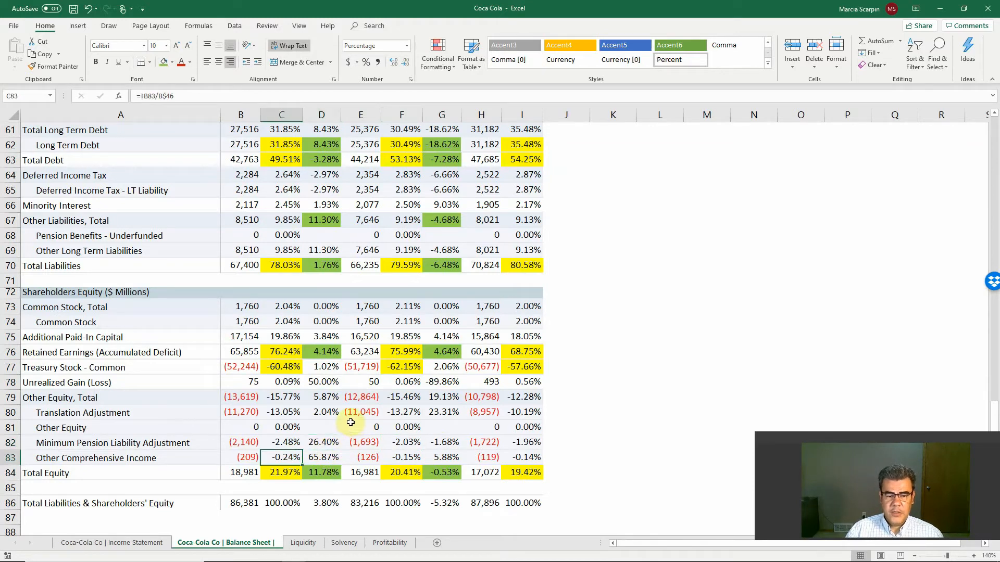
Step: Compare the 2019 change of Total Liabilities & Shareholders' Equity (D86) with that of Total Assets (D46), and switch to the presentation's closing slide
left_click(326, 503)
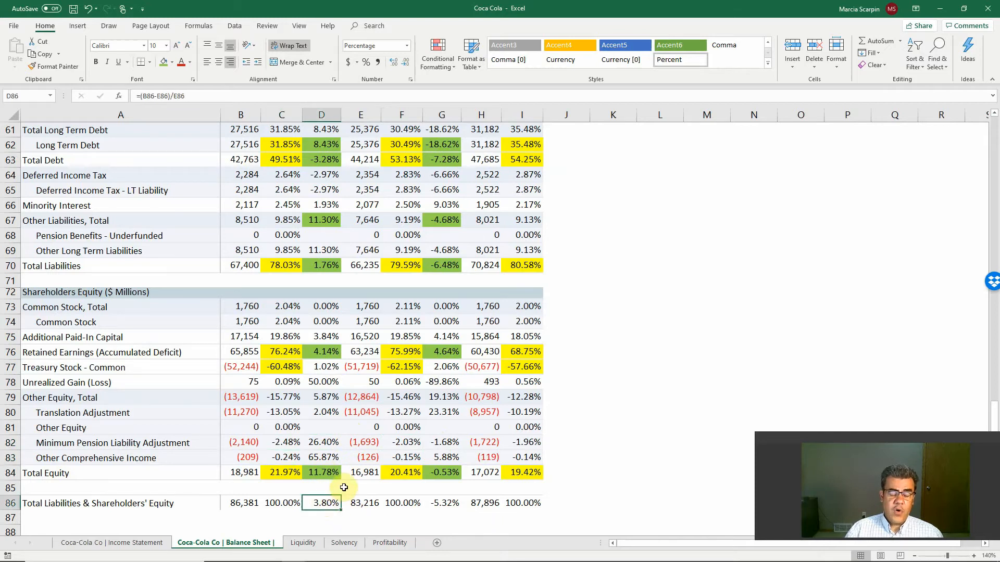
scroll(336, 471, "up", 8)
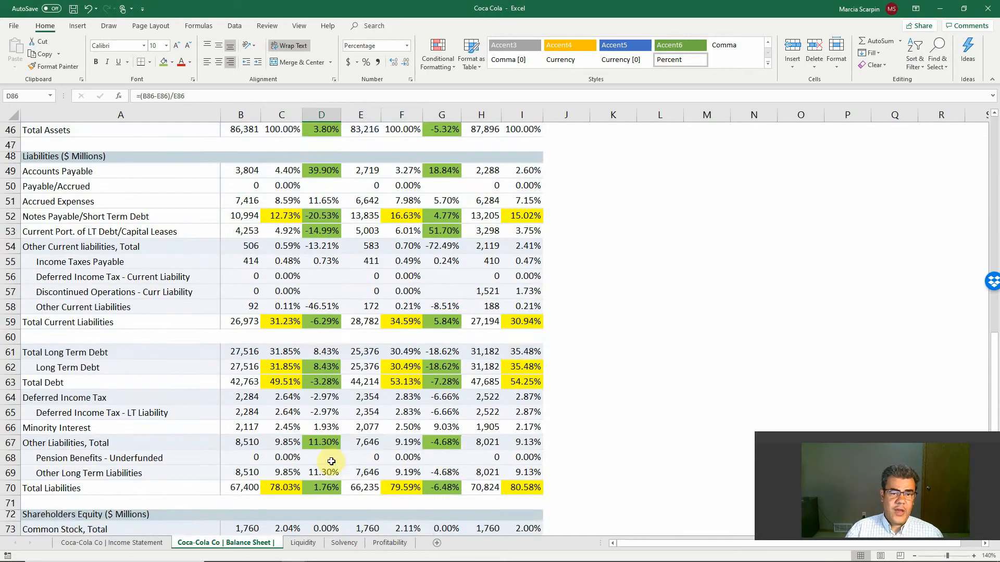
left_click(320, 265)
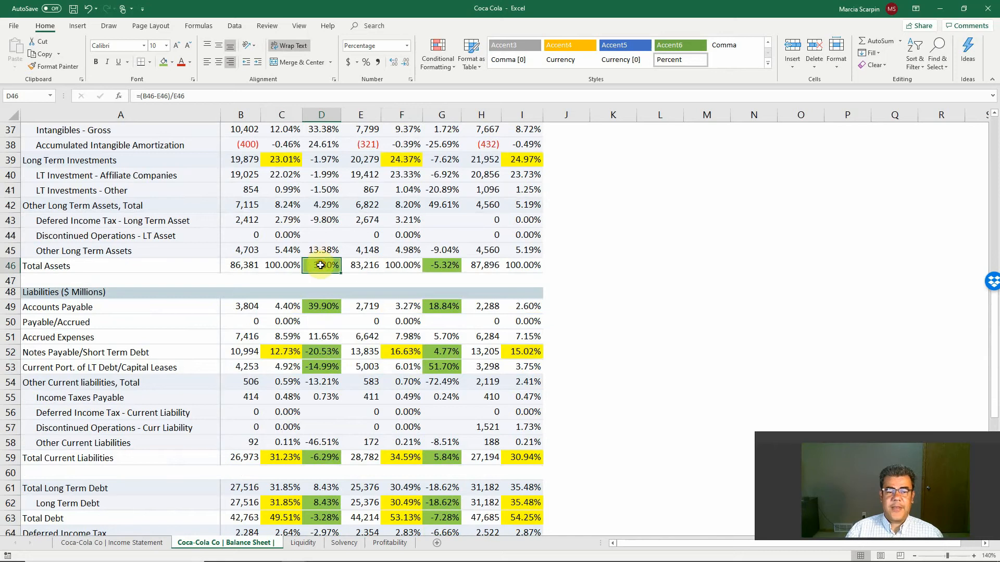
scroll(365, 318, "down", 4)
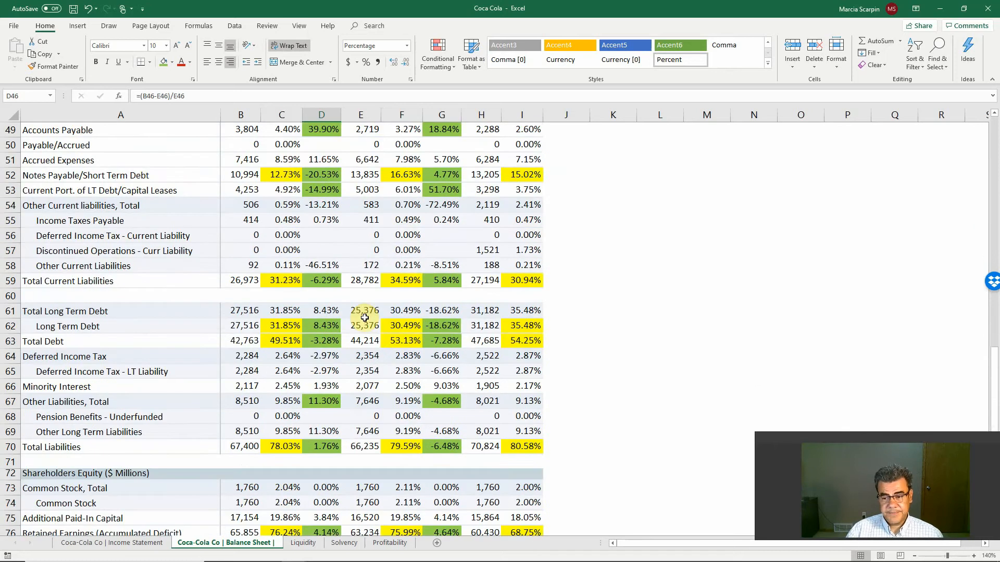
key("alt+Tab")
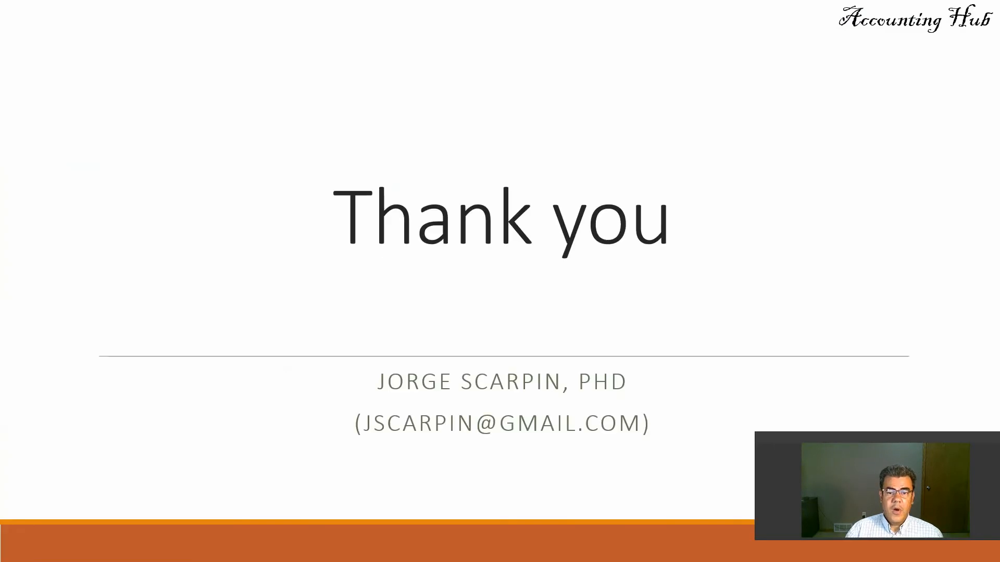